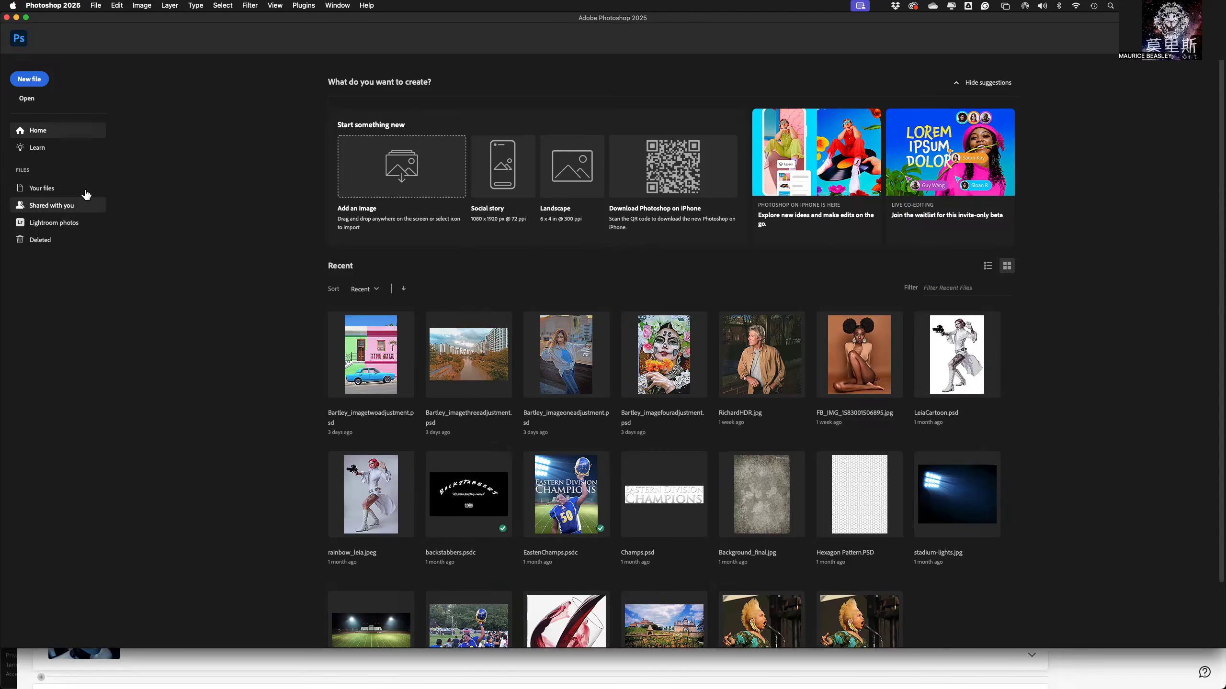
# Browse to the Healing Tools folder inside GPTC Classes, DMPT 1010 Raster Imaging, Lectures, Lecture 10 and PhotoRetouch to open an image.
pyautogui.click(26, 99)
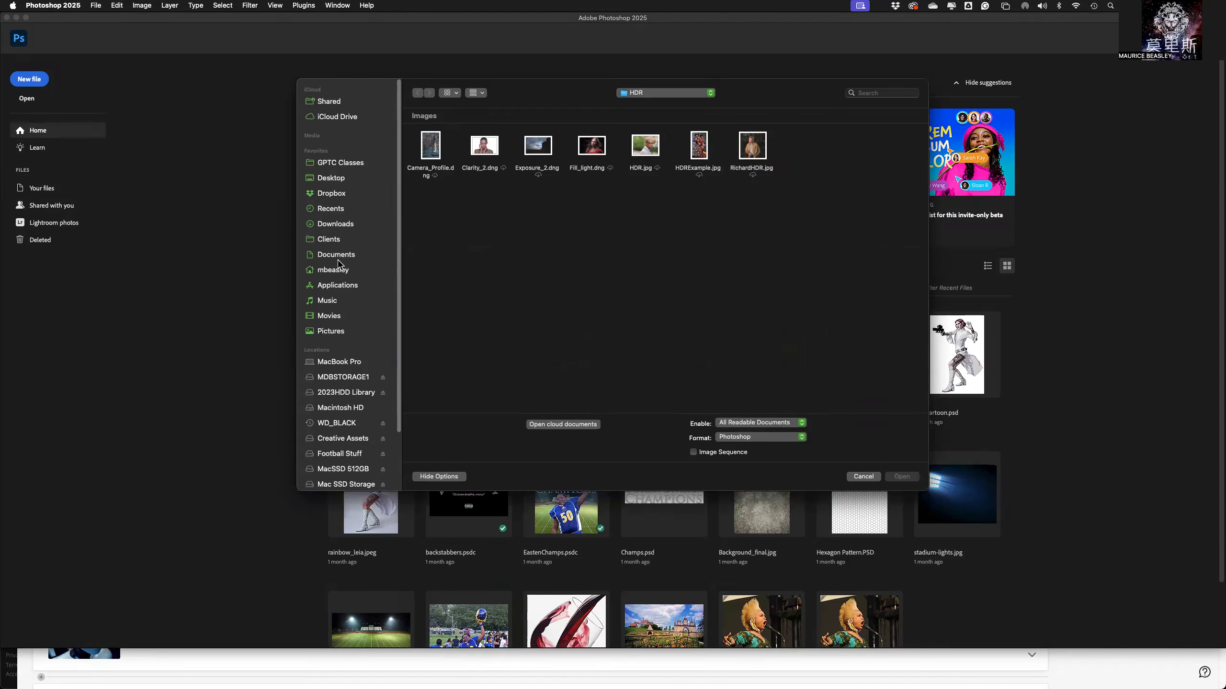
pyautogui.click(339, 165)
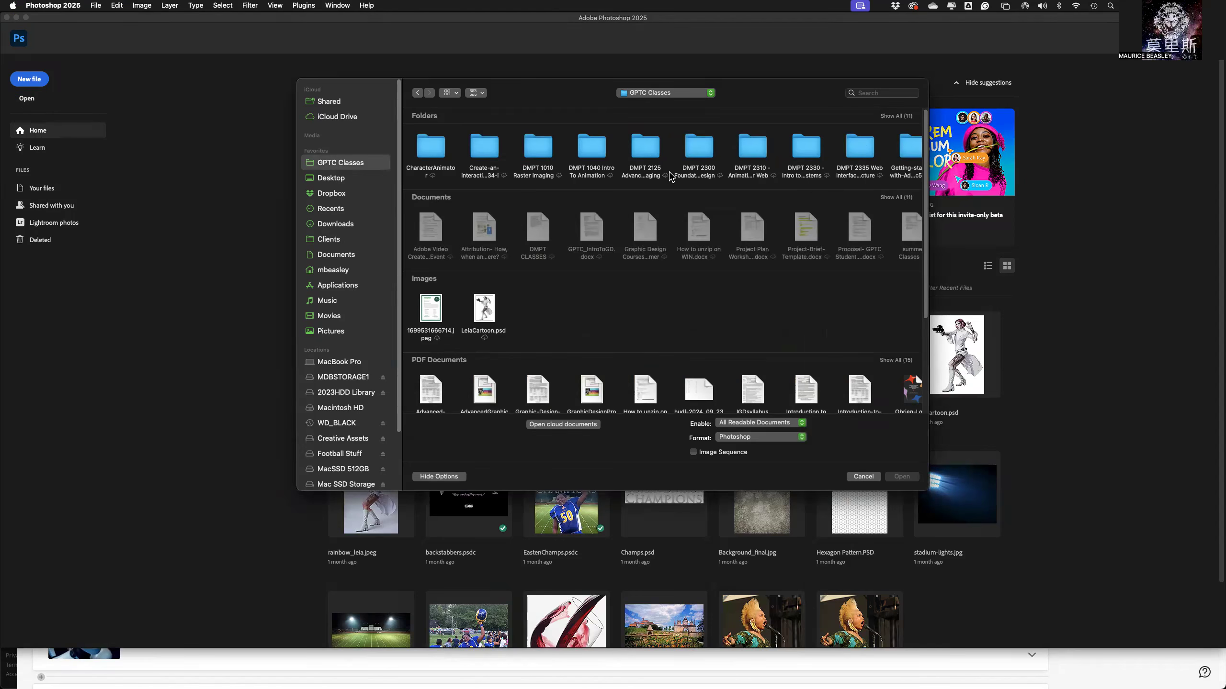
pyautogui.click(534, 151)
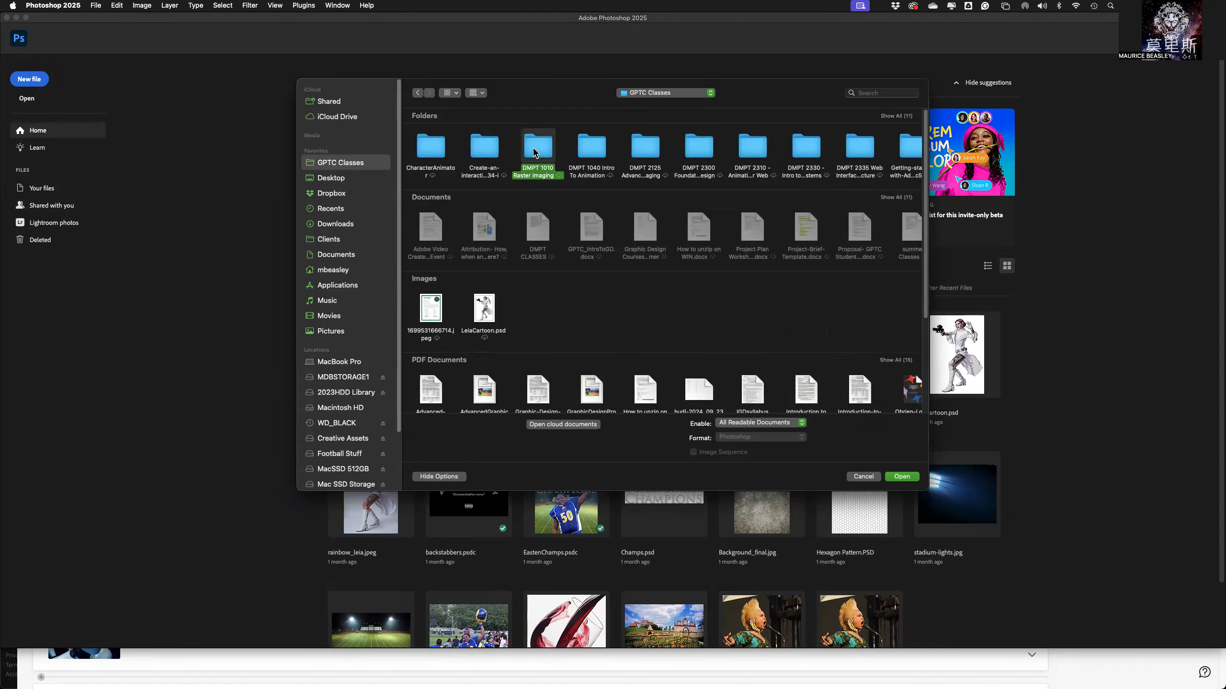
pyautogui.doubleClick(534, 151)
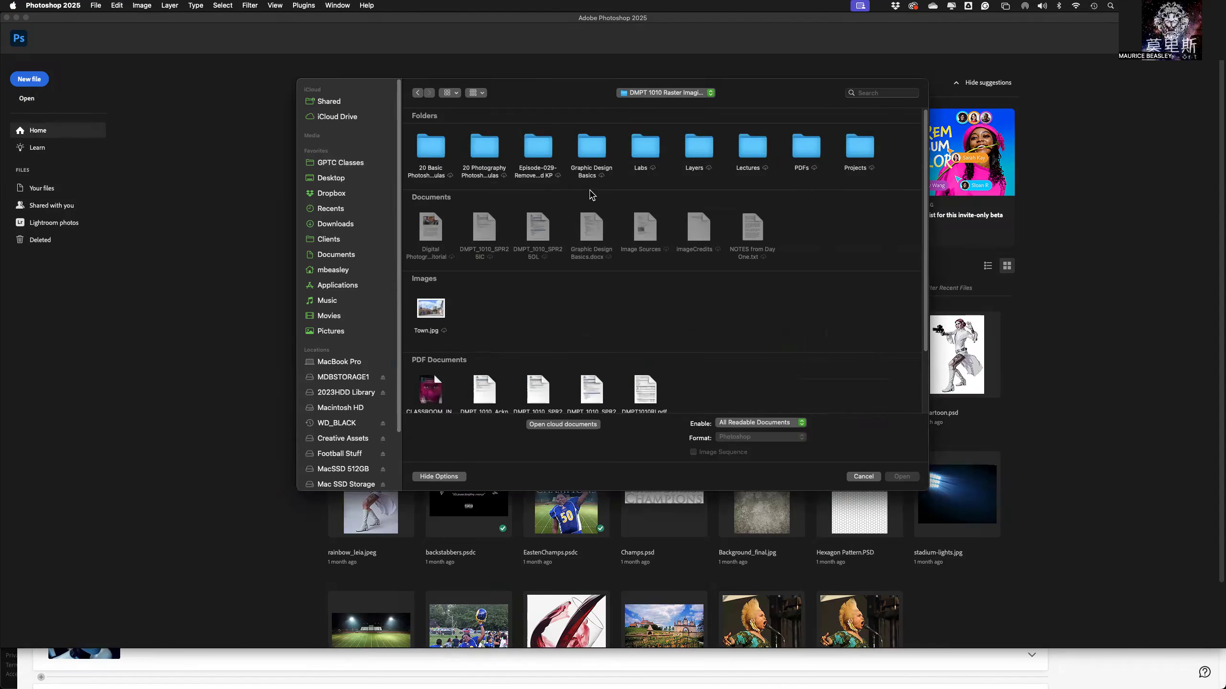
pyautogui.click(751, 151)
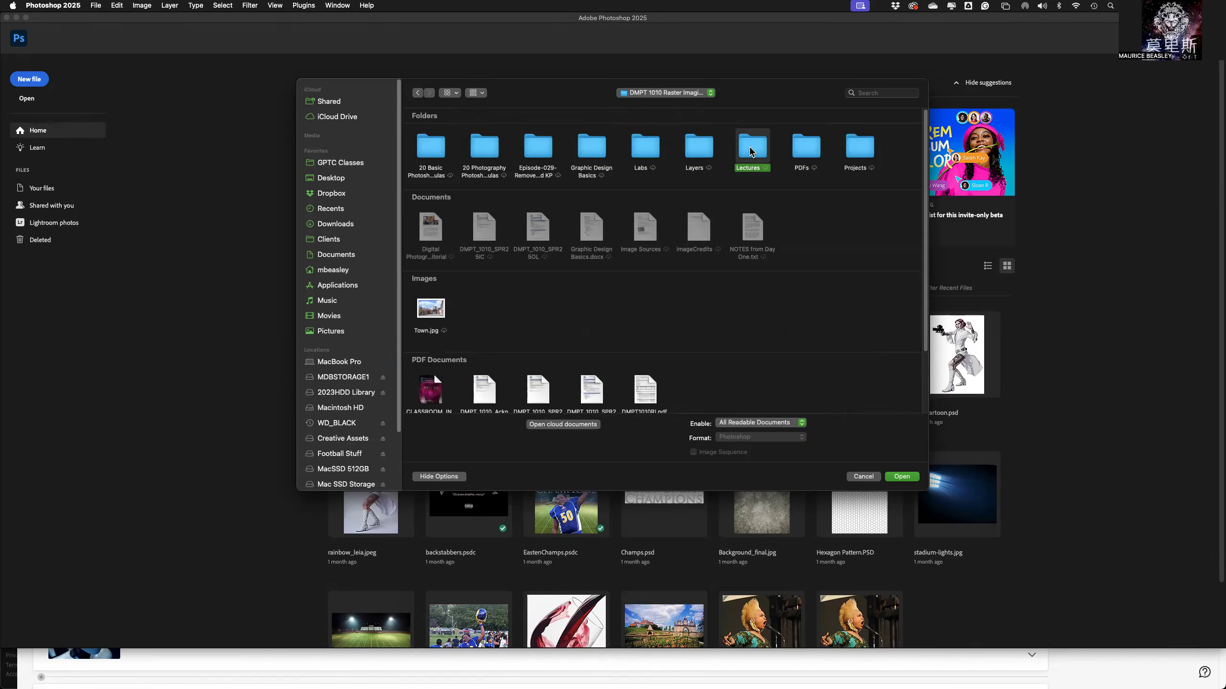
pyautogui.doubleClick(752, 151)
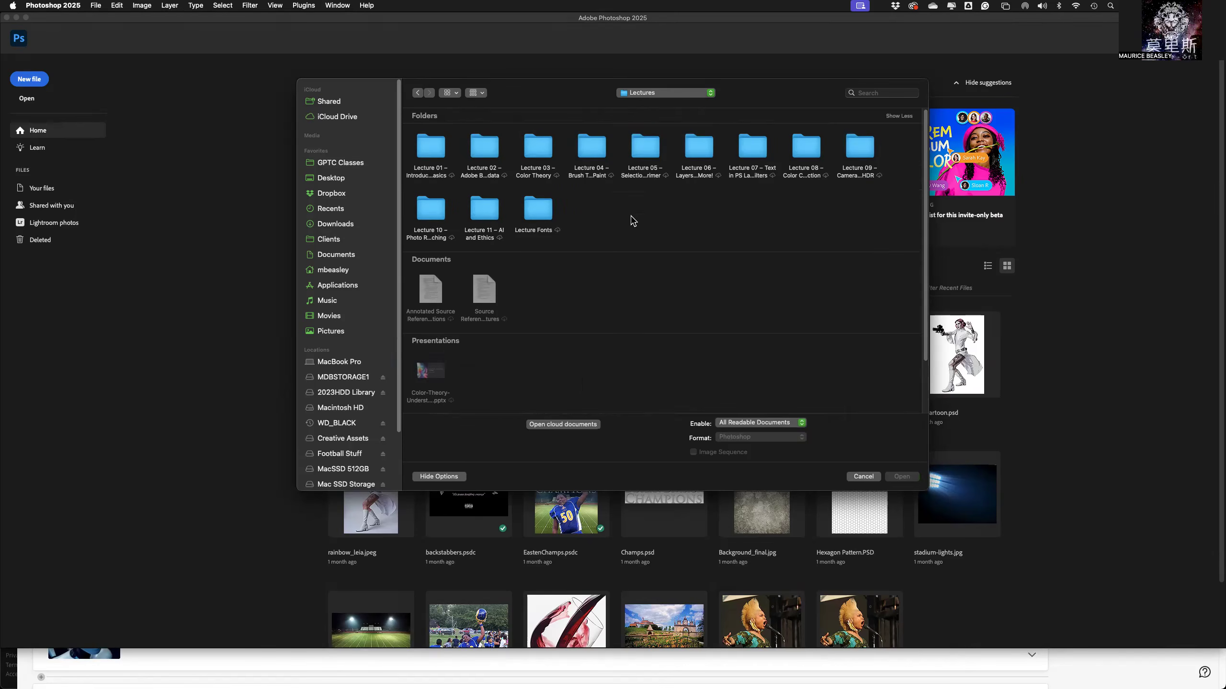
pyautogui.click(436, 214)
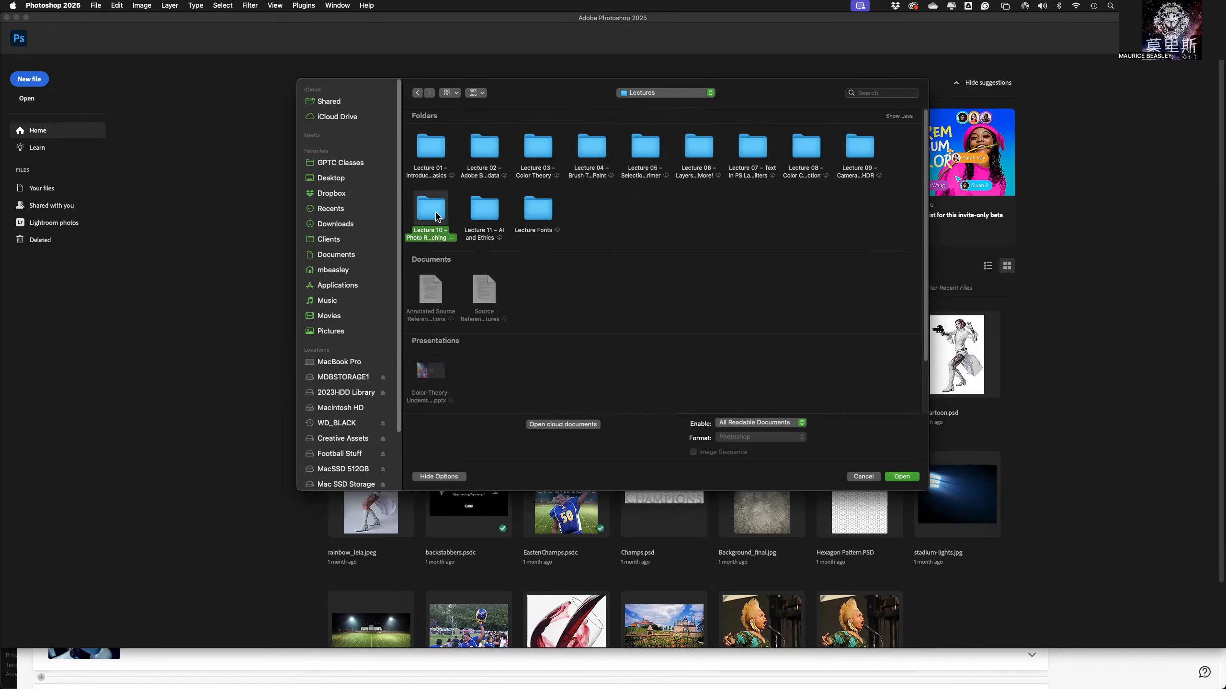
pyautogui.doubleClick(436, 215)
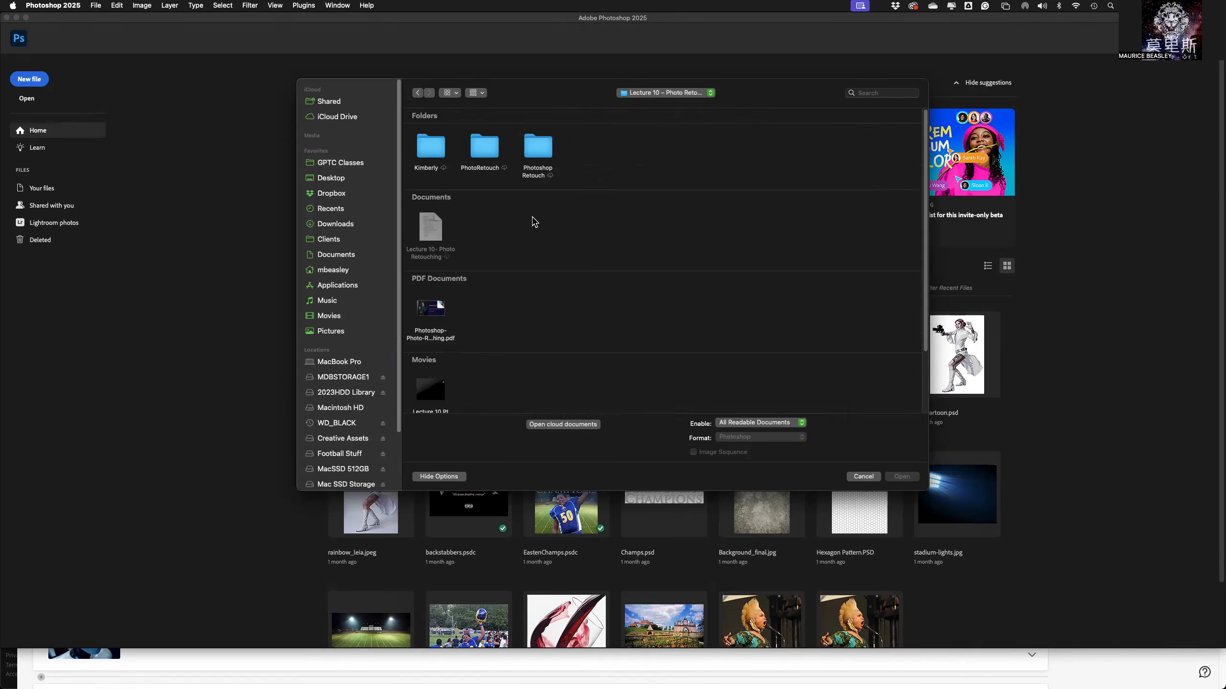
pyautogui.click(481, 152)
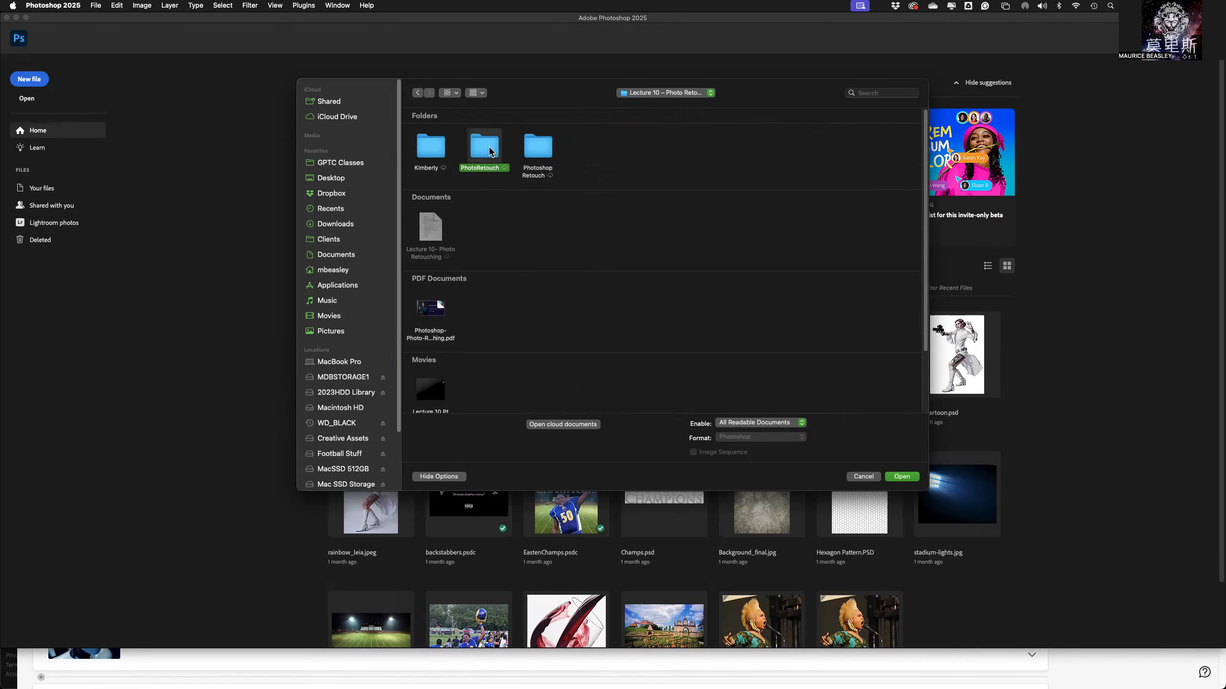
pyautogui.doubleClick(490, 152)
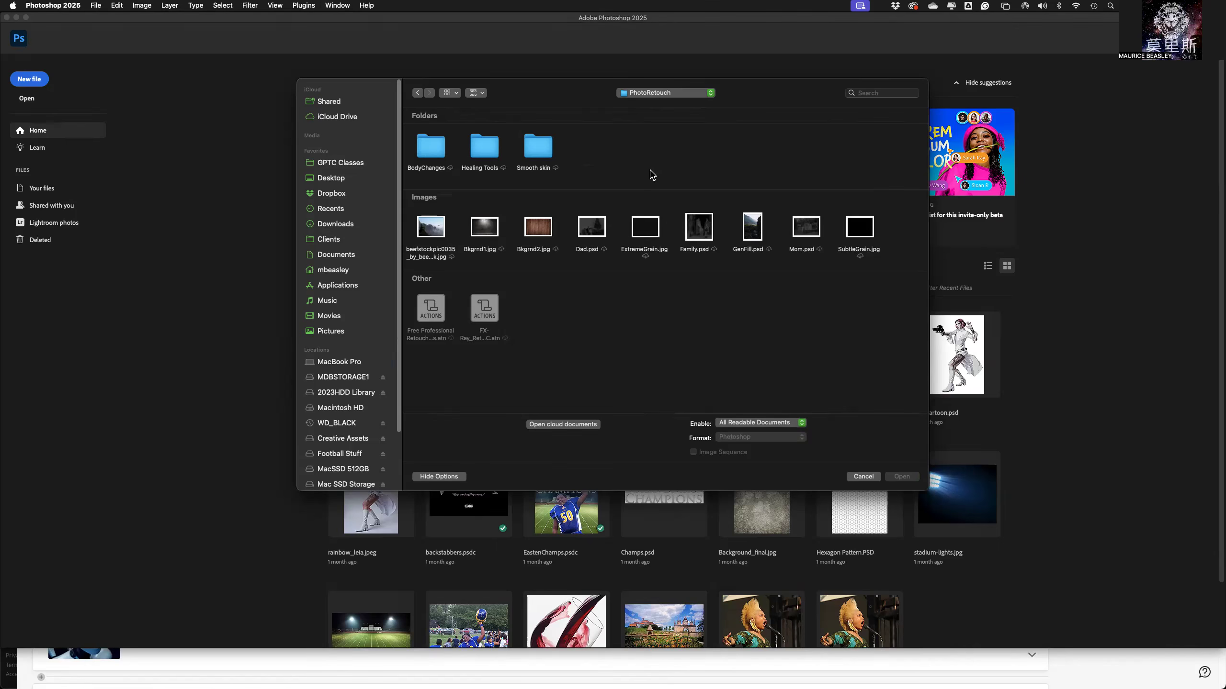
pyautogui.doubleClick(477, 159)
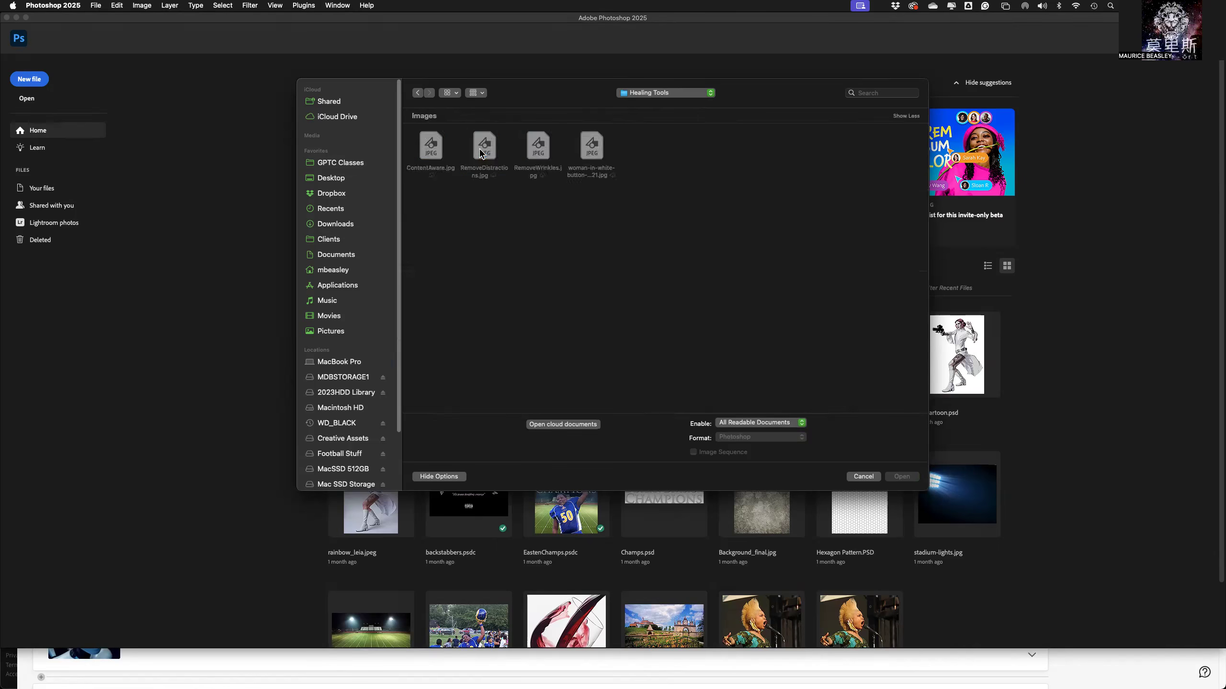
# Open ContentAware.jpg, converting the document's colors to the working space.
pyautogui.click(433, 154)
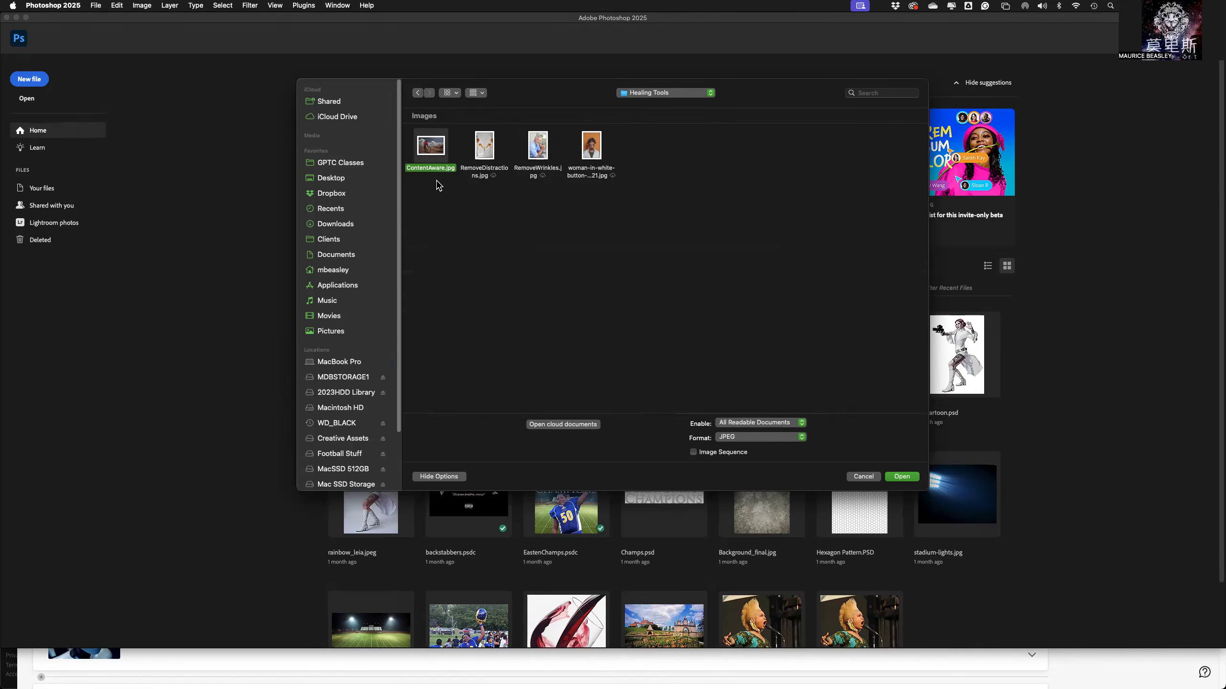
pyautogui.click(901, 477)
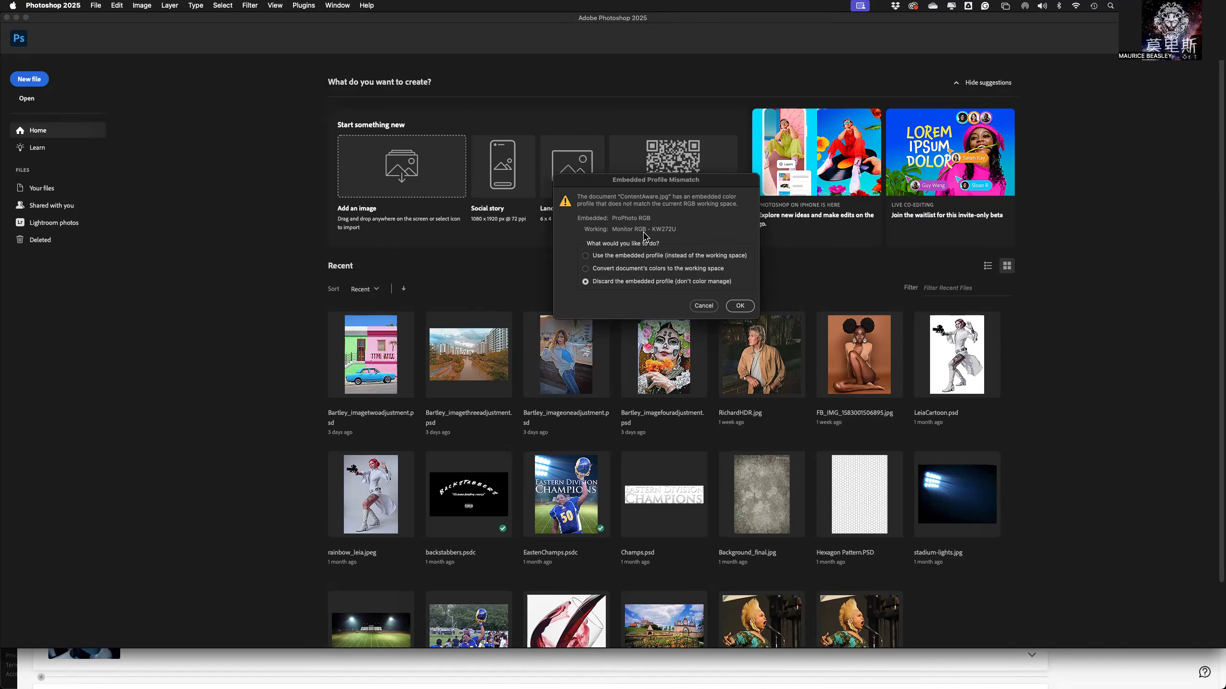
pyautogui.click(587, 270)
pyautogui.click(739, 307)
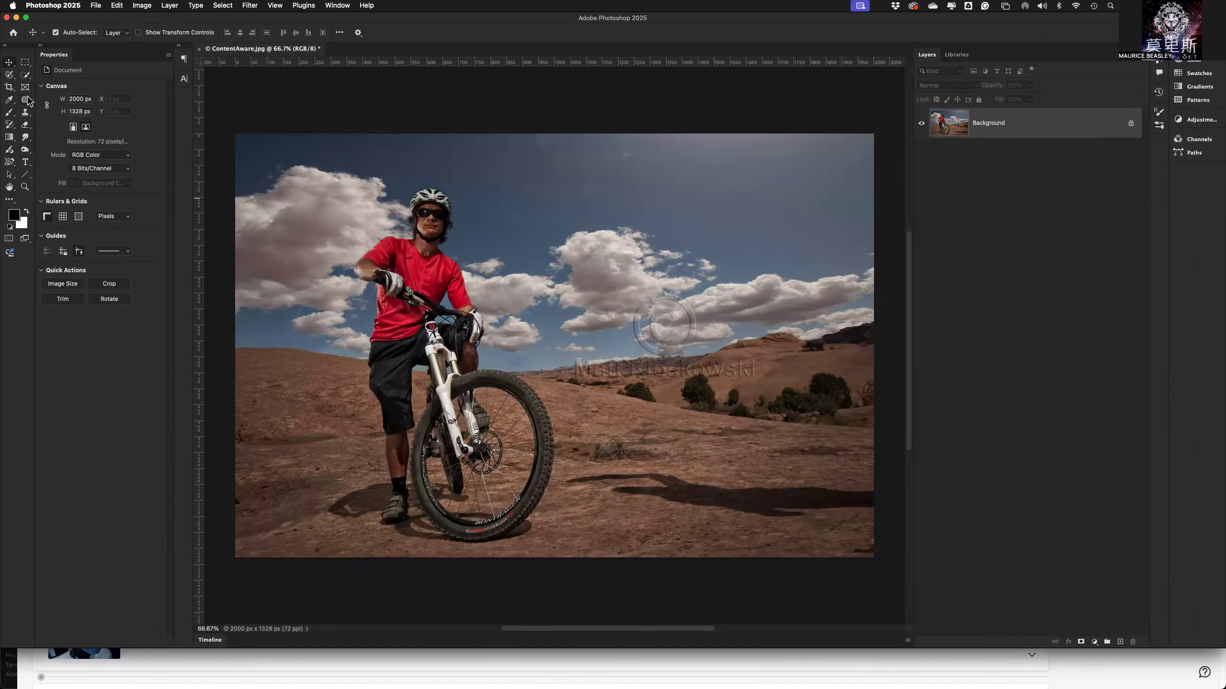
# Activate the Lasso tool and duplicate the Background layer as a new layer named "content aware".
pyautogui.click(11, 76)
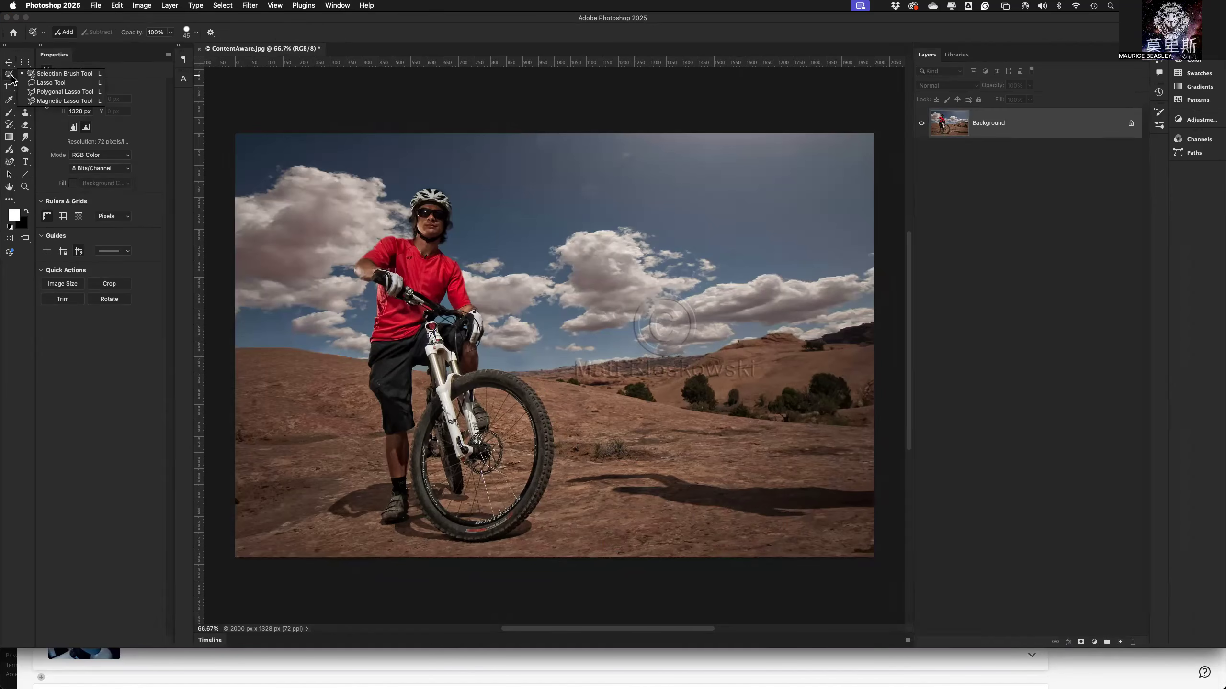
pyautogui.click(49, 82)
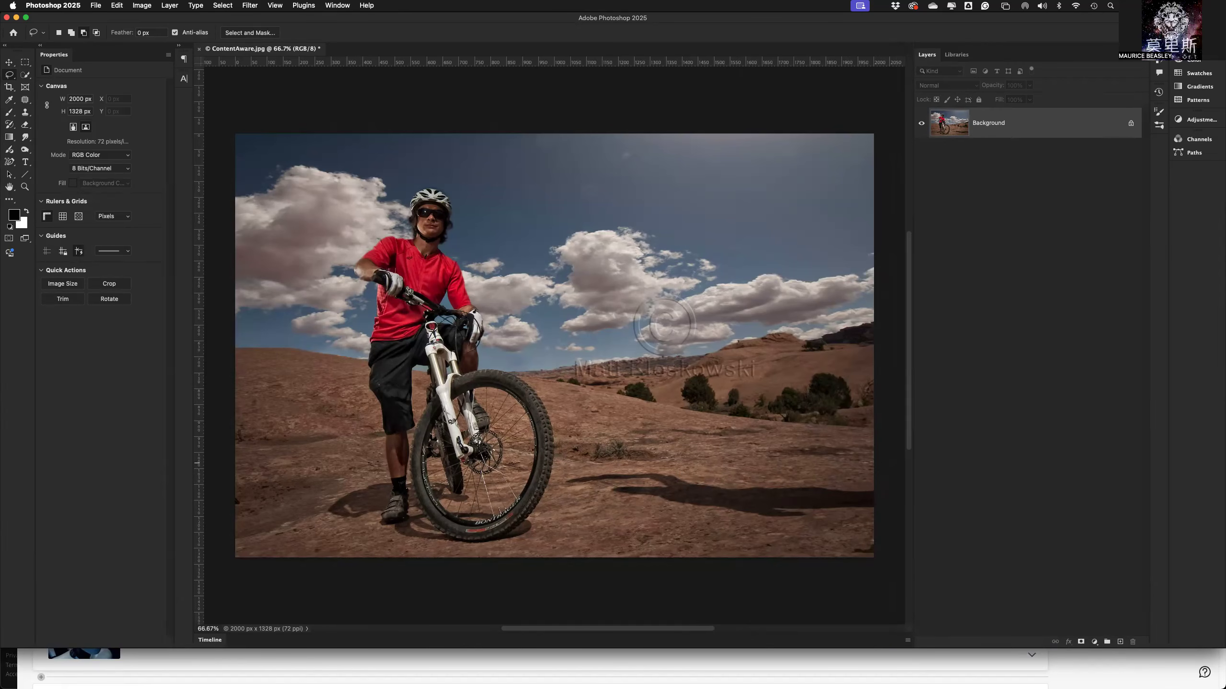
pyautogui.rightClick(1009, 131)
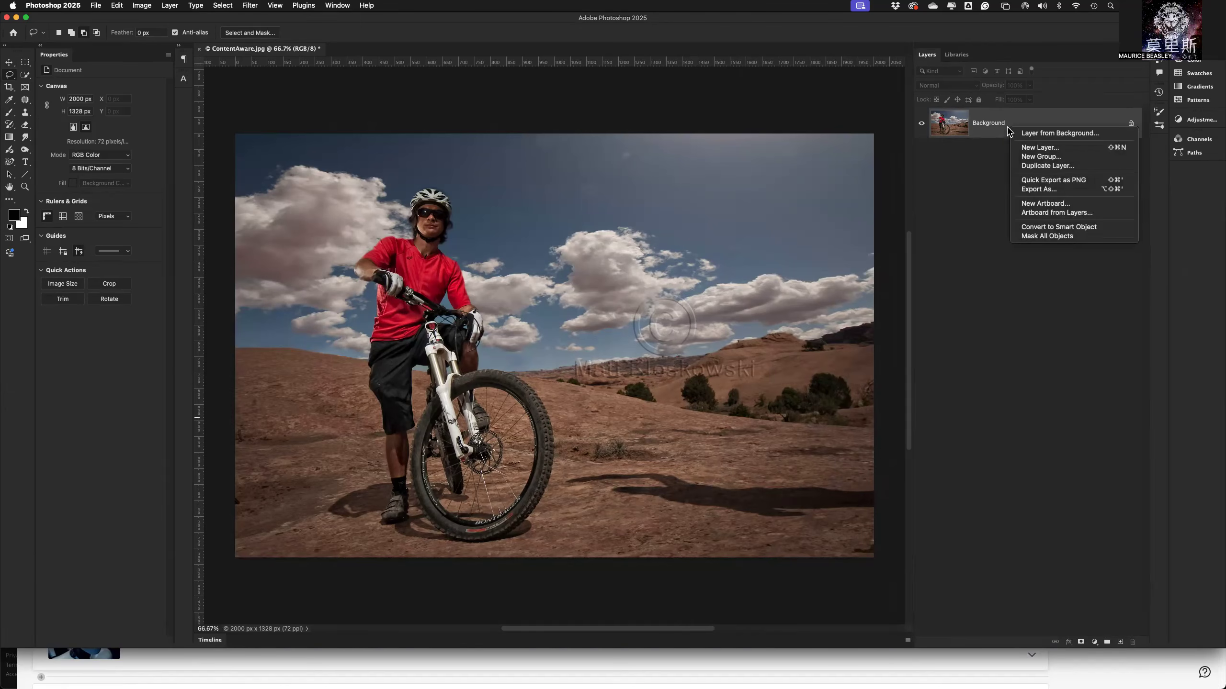
pyautogui.click(1037, 166)
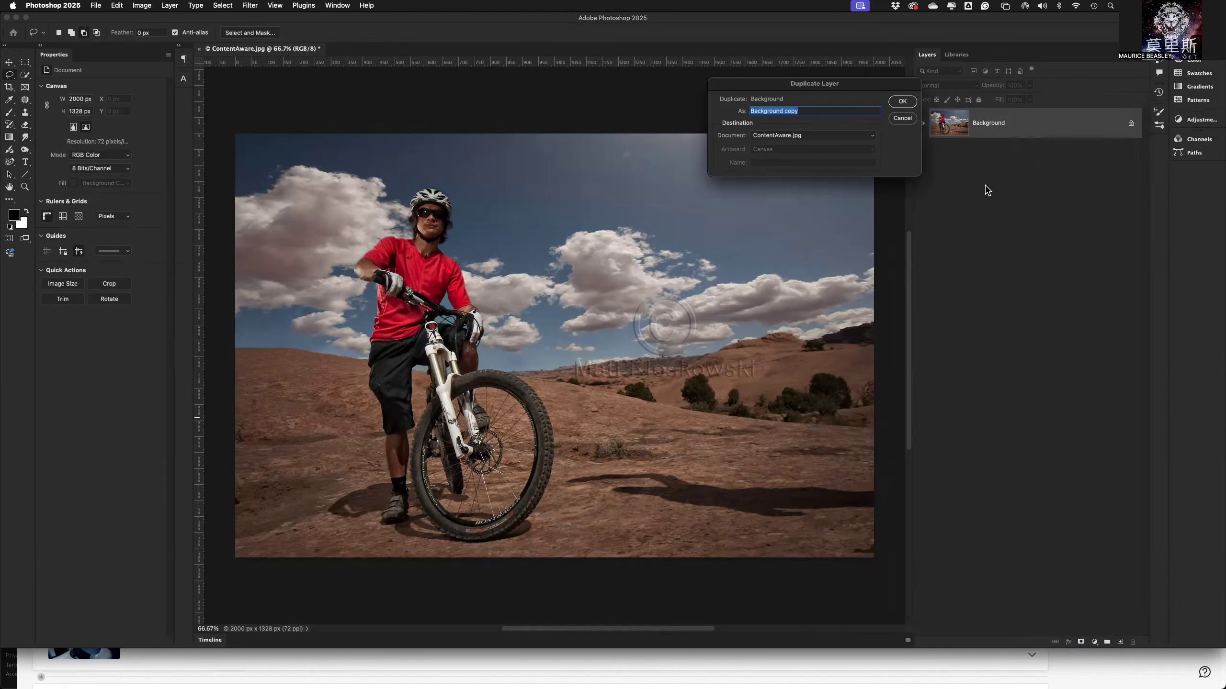
pyautogui.write('content aware')
pyautogui.press('Return')
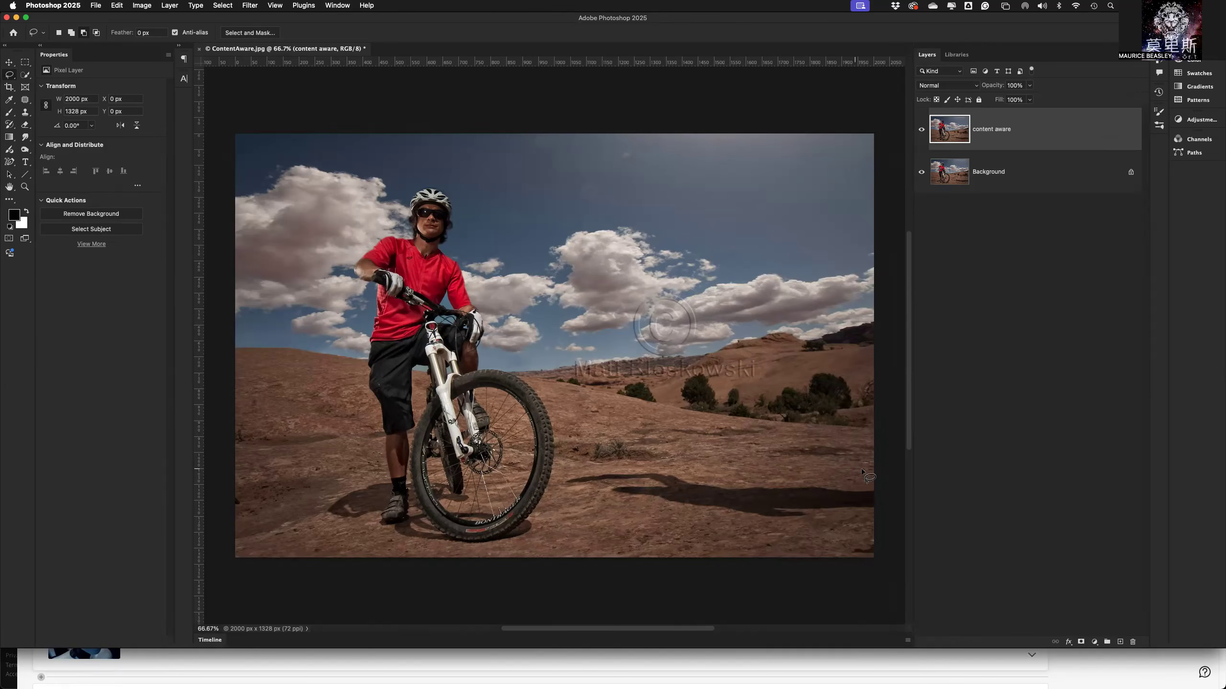
# Lasso a freehand selection about 980 px wide and 175 px high around the long shadow on the ground beside the bicycle.
pyautogui.click(9, 76)
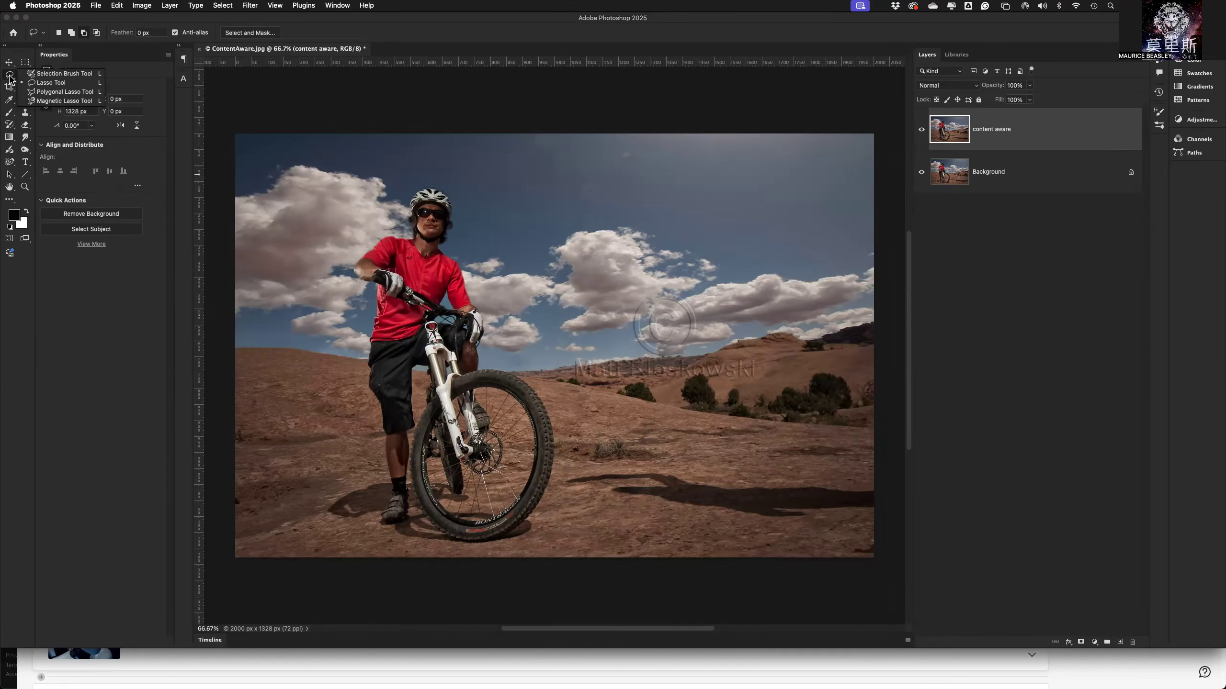
pyautogui.click(39, 84)
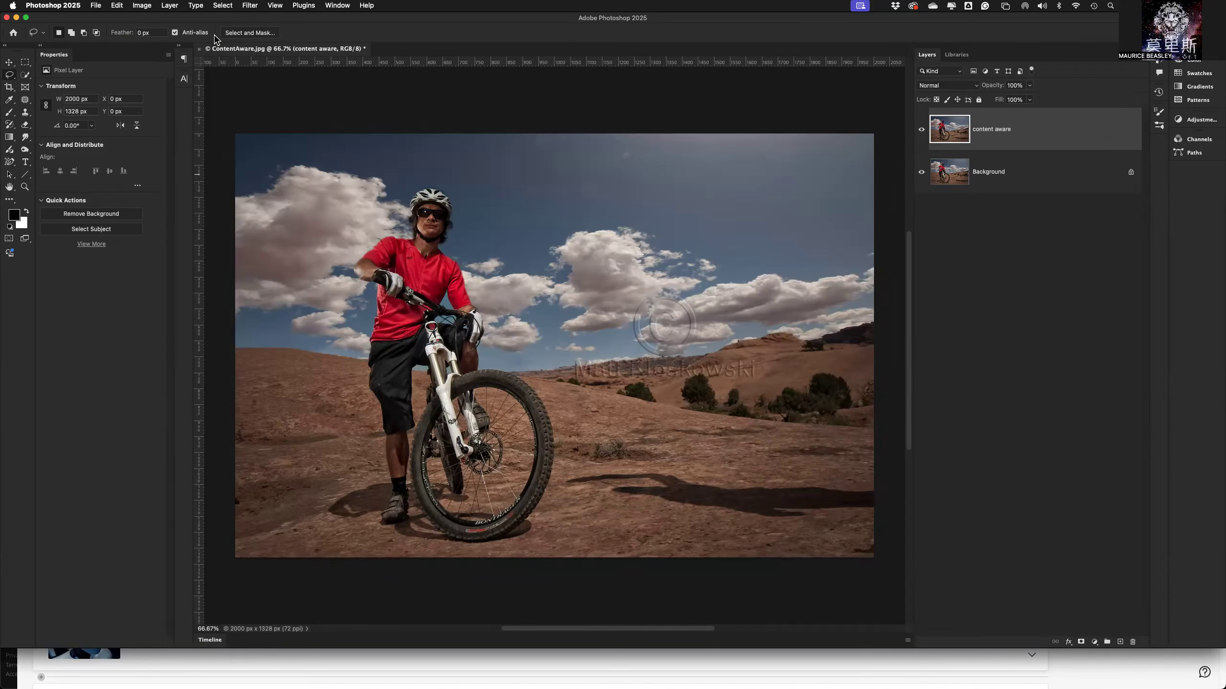
pyautogui.rightClick(34, 35)
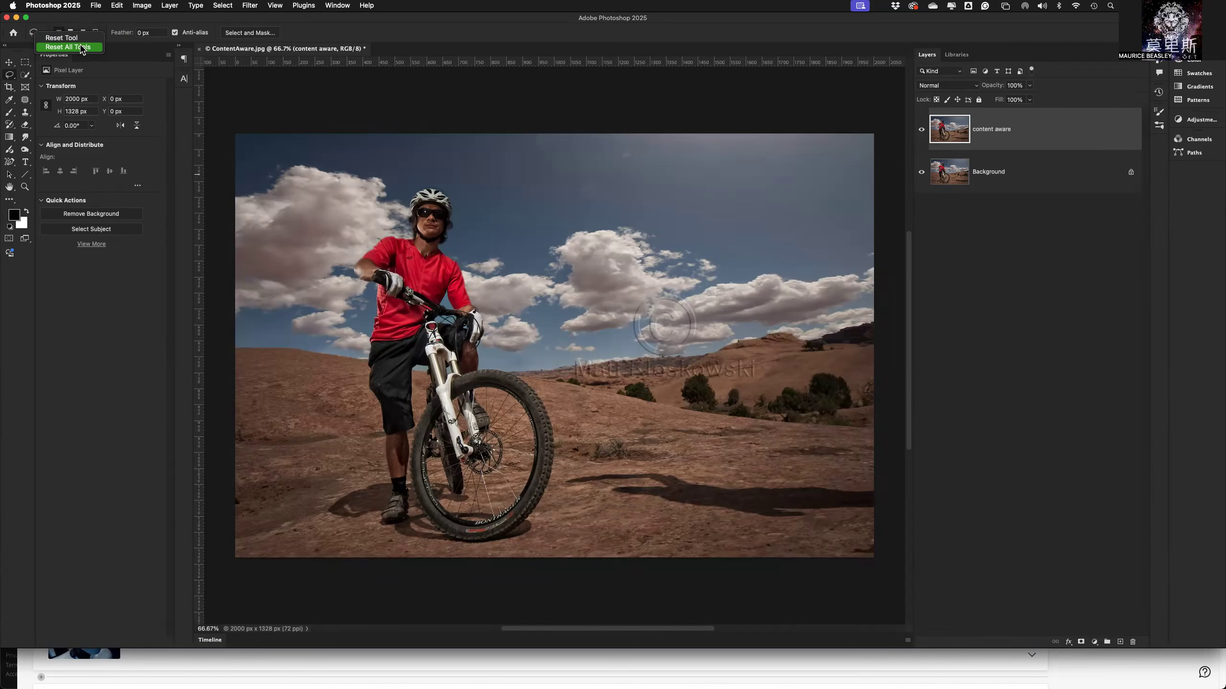
pyautogui.click(353, 31)
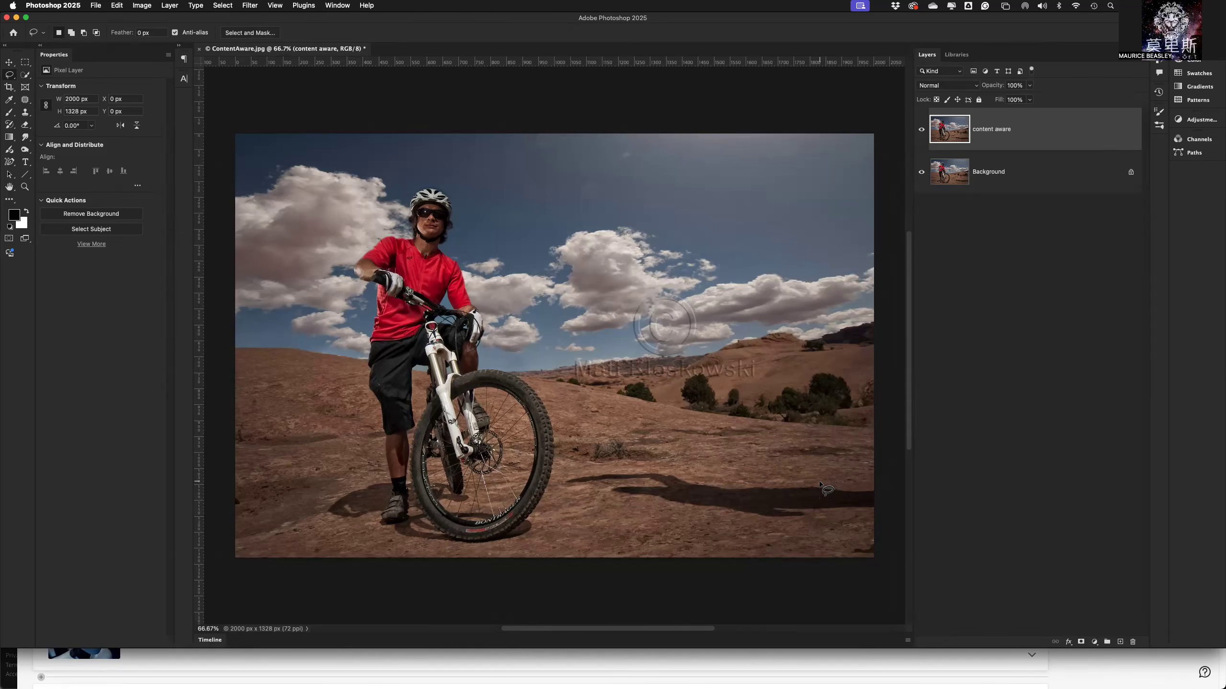
pyautogui.moveTo(818, 483)
pyautogui.mouseDown()
pyautogui.moveTo(653, 468)
pyautogui.moveTo(562, 479)
pyautogui.moveTo(786, 524)
pyautogui.moveTo(874, 515)
pyautogui.moveTo(885, 502)
pyautogui.moveTo(880, 487)
pyautogui.moveTo(805, 482)
pyautogui.mouseUp()
# Switch the Lasso tool to add to the selection and extend the selection along the shadow's lower edge.
pyautogui.click(72, 34)
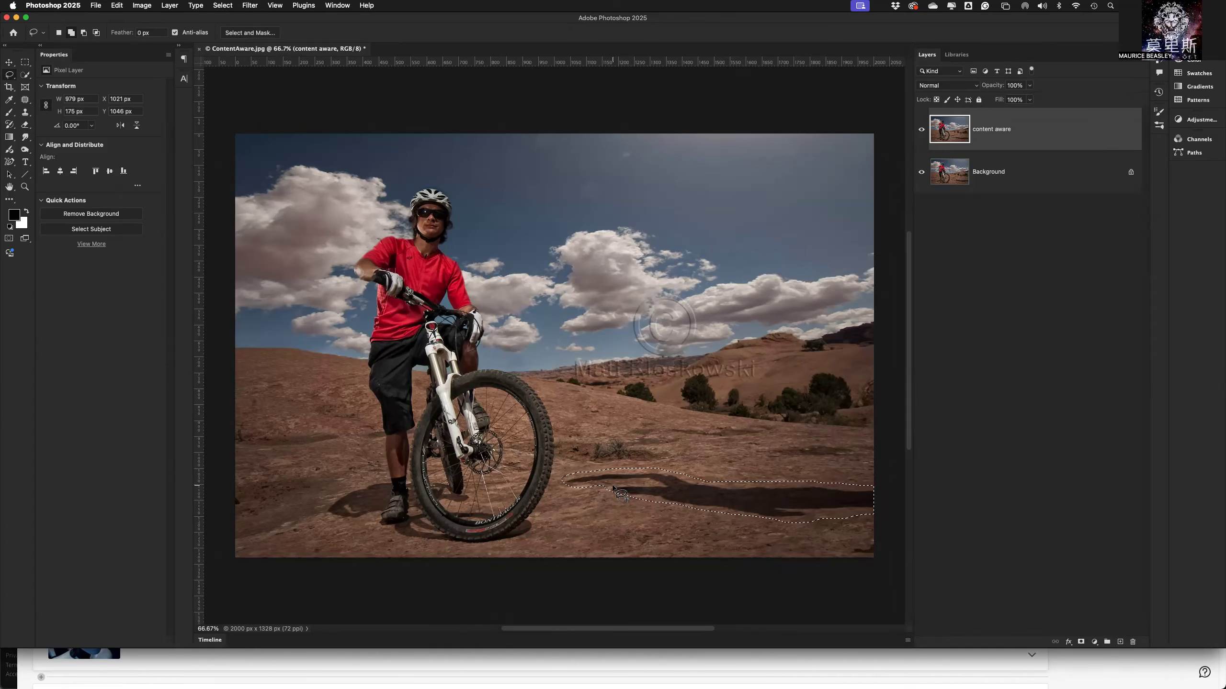
pyautogui.moveTo(611, 495)
pyautogui.mouseDown()
pyautogui.moveTo(638, 490)
pyautogui.moveTo(605, 484)
pyautogui.moveTo(609, 501)
pyautogui.mouseUp()
pyautogui.moveTo(688, 500)
pyautogui.mouseDown()
pyautogui.moveTo(658, 508)
pyautogui.moveTo(709, 515)
pyautogui.mouseUp()
pyautogui.moveTo(772, 515); pyautogui.dragTo(754, 518)
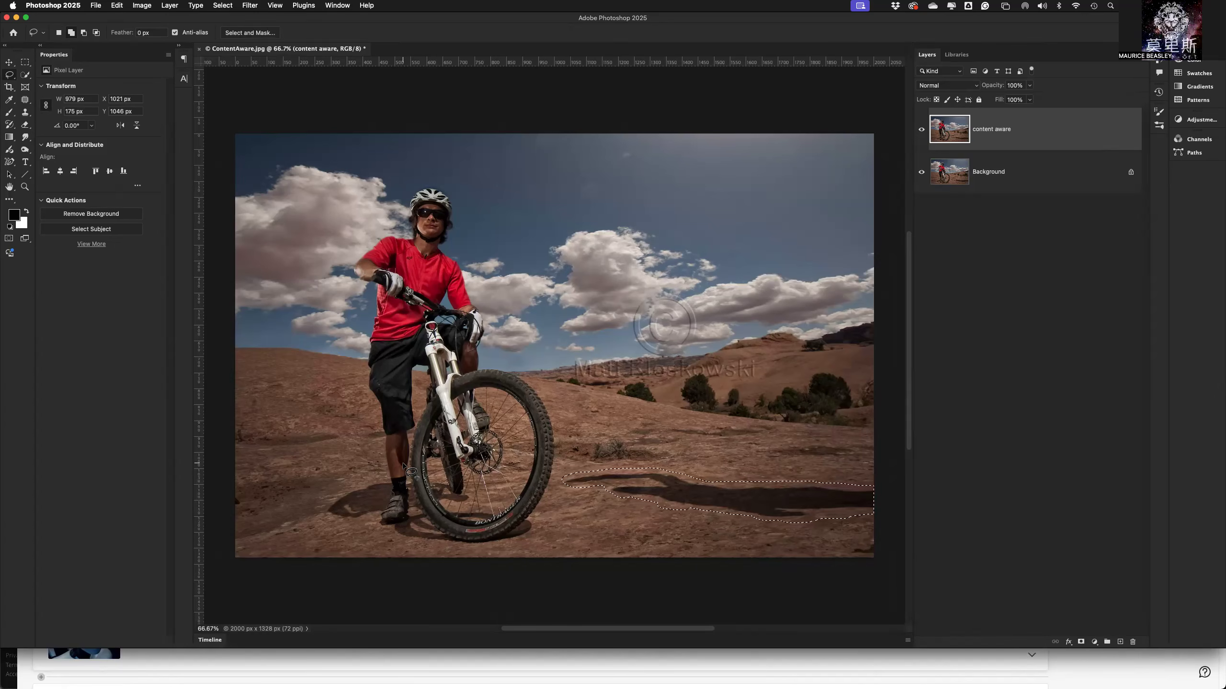
# Toggle Quick Mask mode on and off to check the coverage of the shadow selection.
pyautogui.press('q')
pyautogui.press('q')
pyautogui.press('q')
pyautogui.press('q')
pyautogui.press('q')
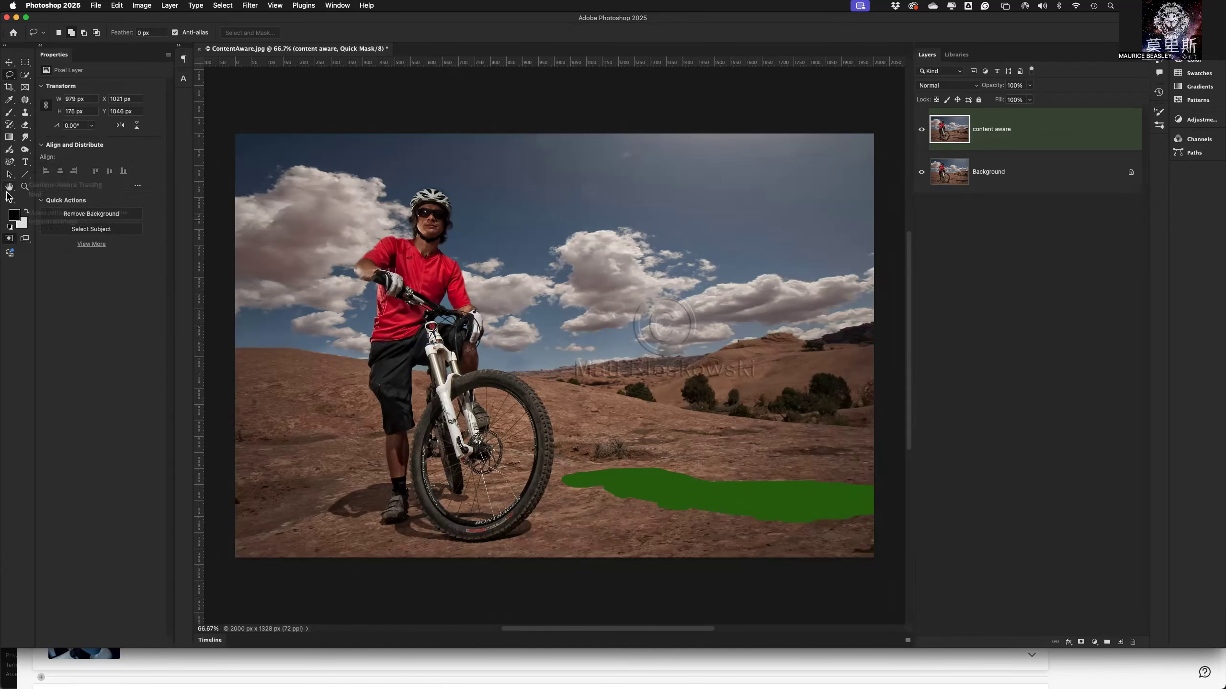
# Set the quick mask color to indicate masked areas and change it to red.
pyautogui.doubleClick(10, 239)
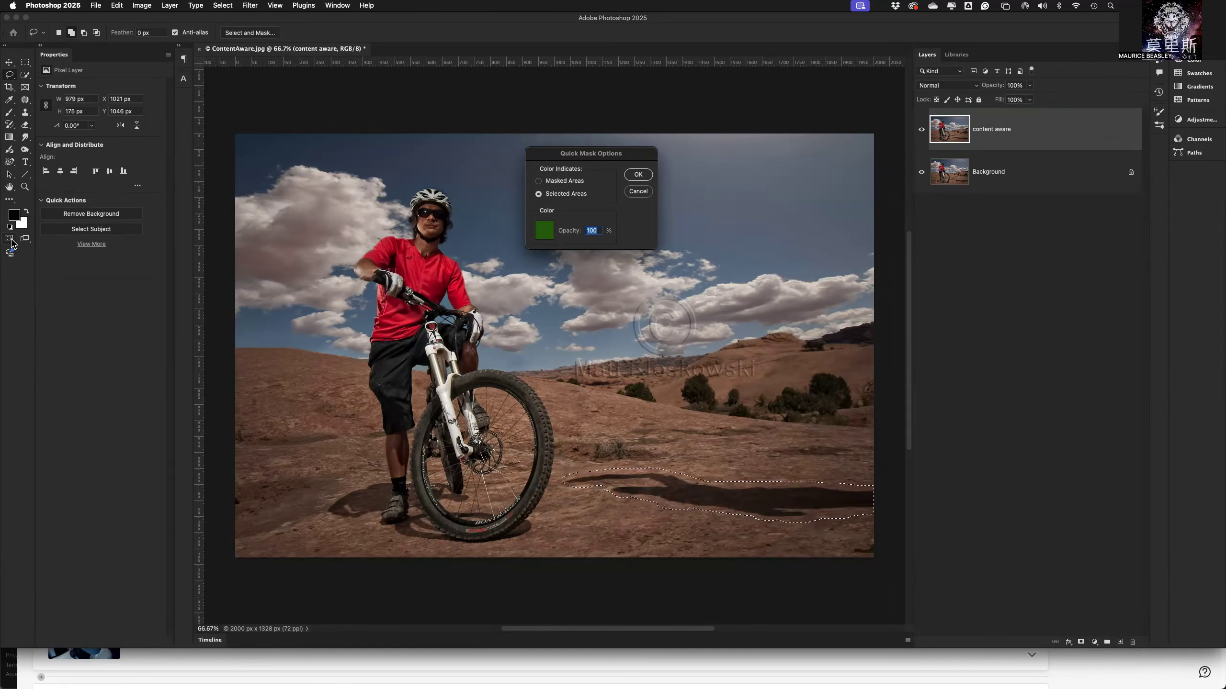
pyautogui.click(540, 182)
pyautogui.click(544, 236)
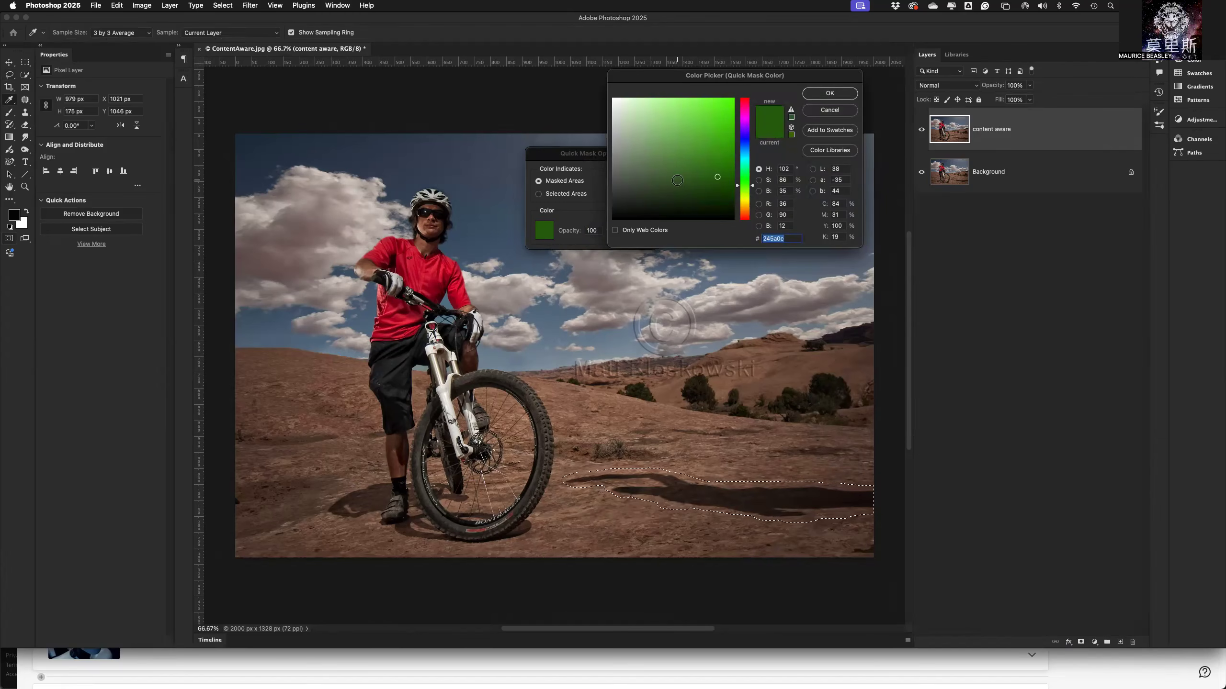
pyautogui.click(746, 102)
pyautogui.moveTo(745, 101); pyautogui.dragTo(745, 97)
pyautogui.click(728, 101)
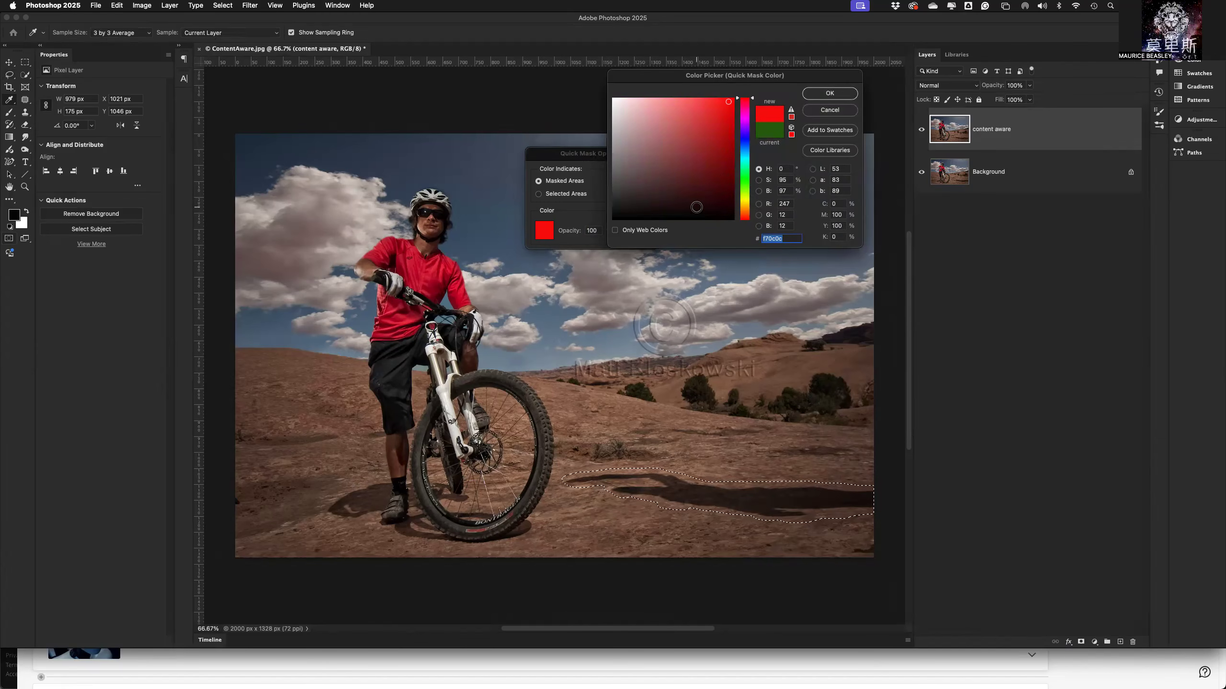
pyautogui.click(791, 135)
pyautogui.click(816, 95)
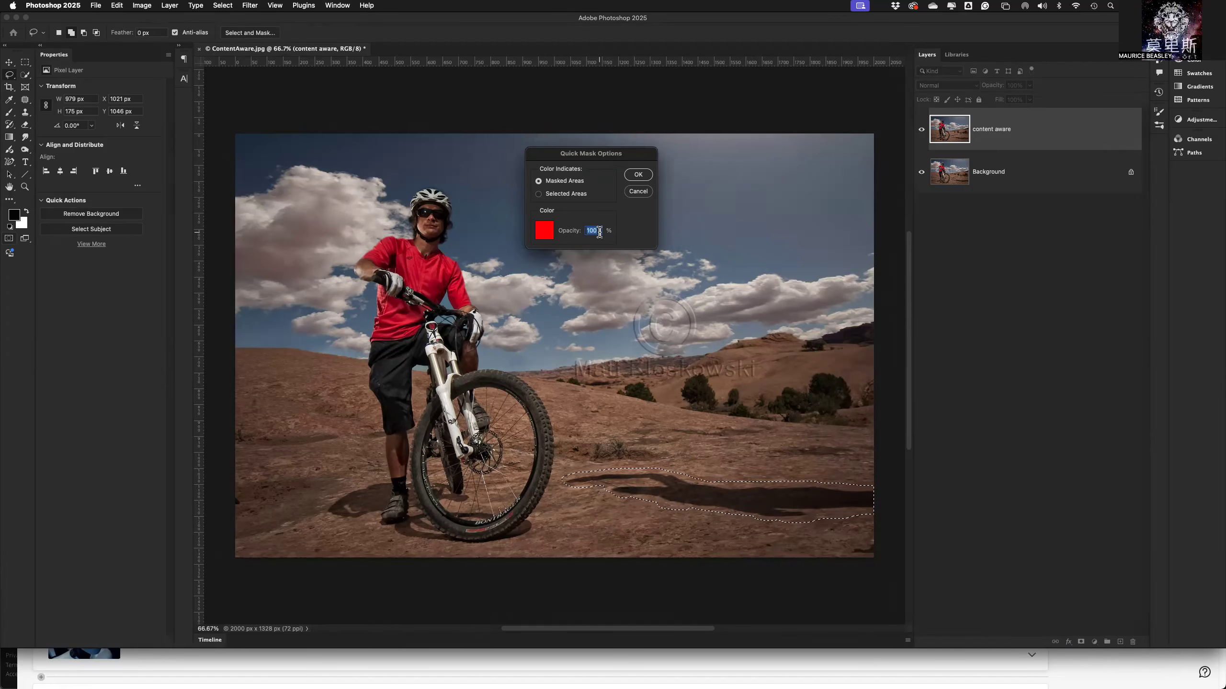
# Set the quick mask opacity to 50% and view the shadow selection in Quick Mask mode.
pyautogui.write('50')
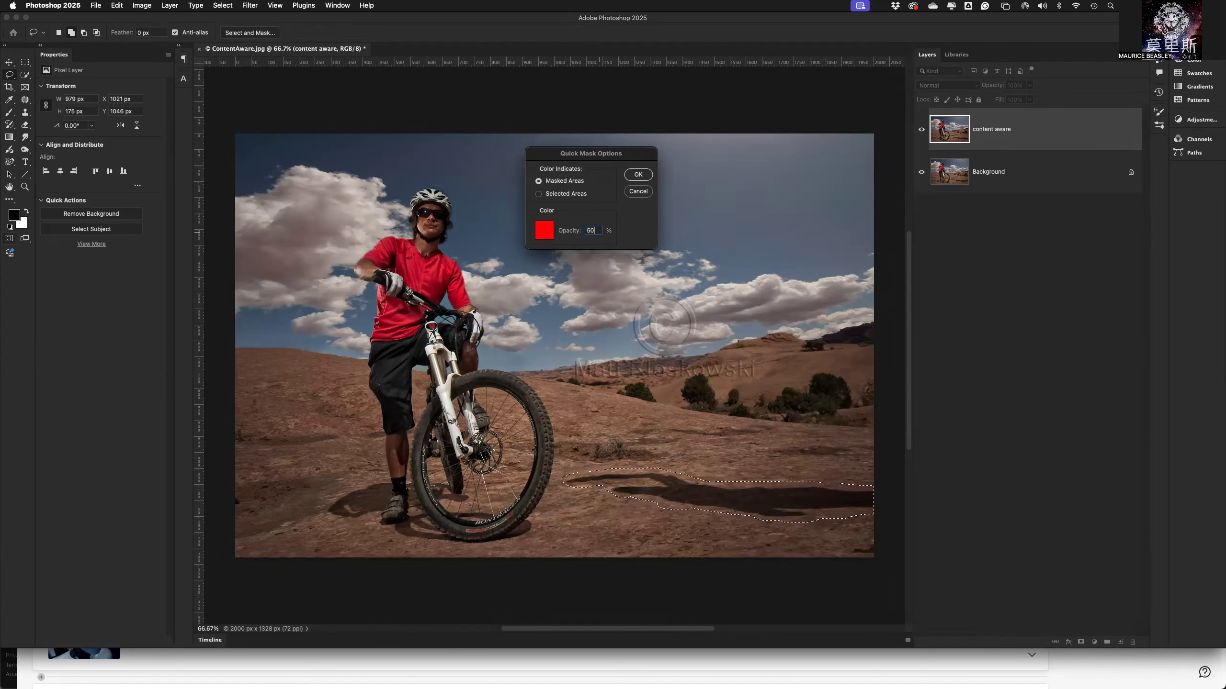
pyautogui.click(638, 175)
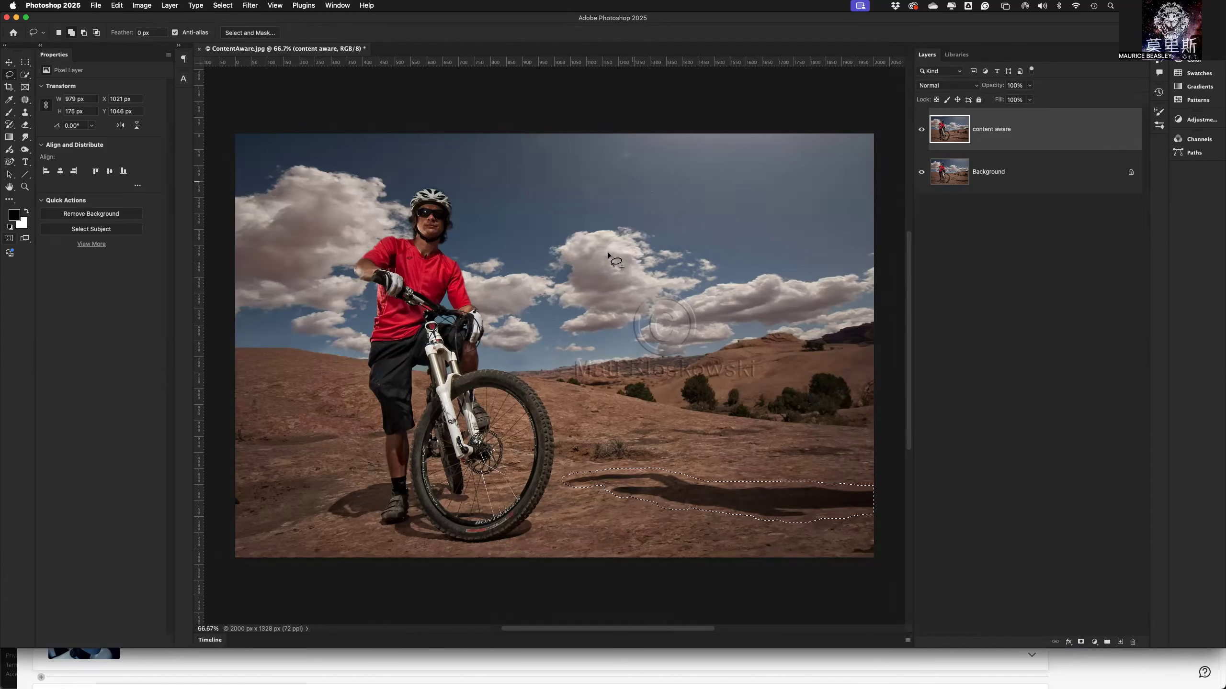
pyautogui.press('q')
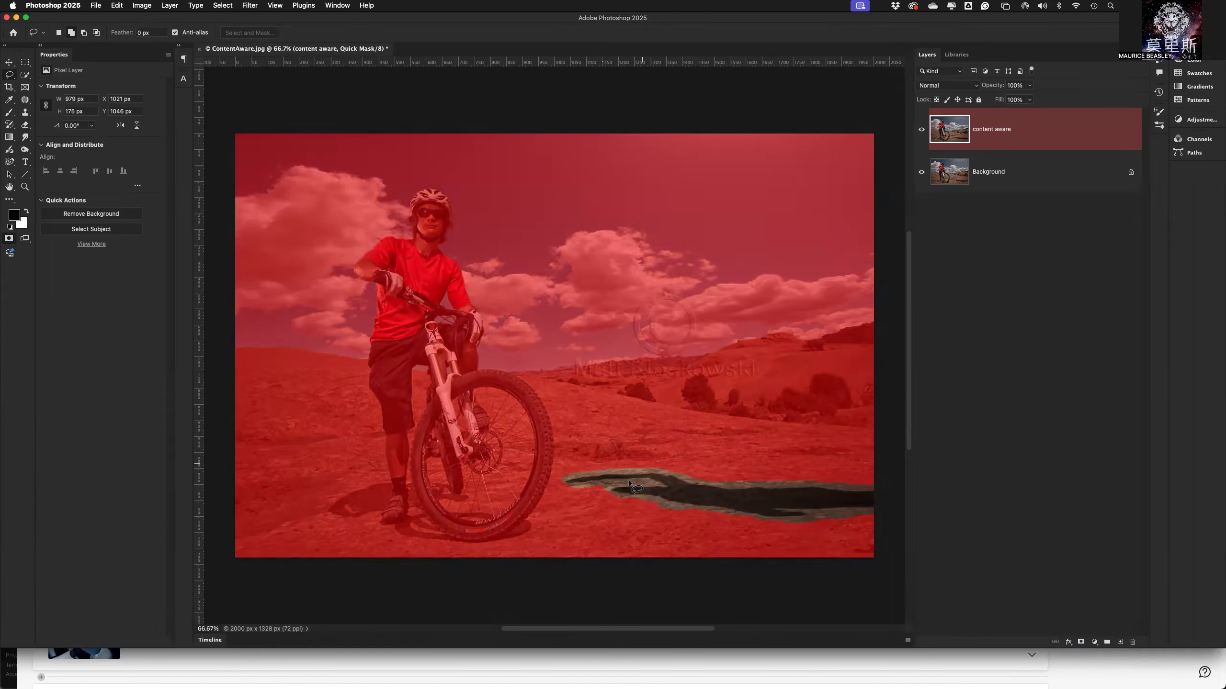
# Set the quick mask opacity to 100% and view the shadow selection in Quick Mask mode.
pyautogui.doubleClick(9, 240)
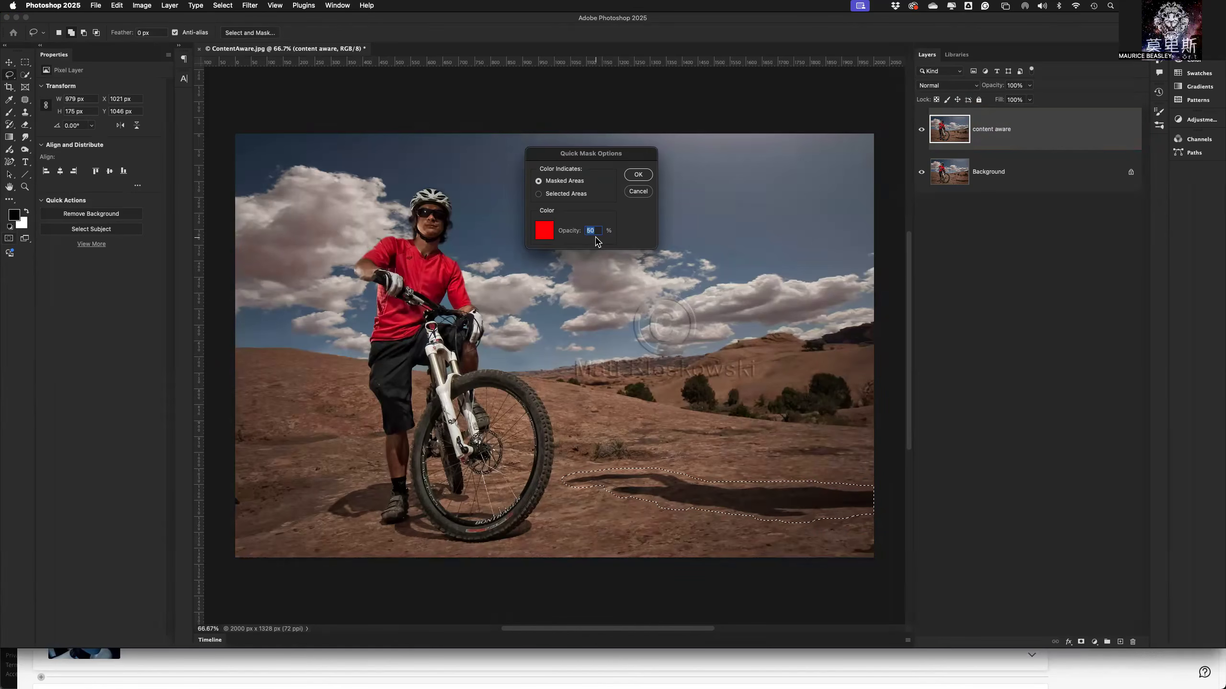
pyautogui.write('100')
pyautogui.click(641, 174)
pyautogui.press('q')
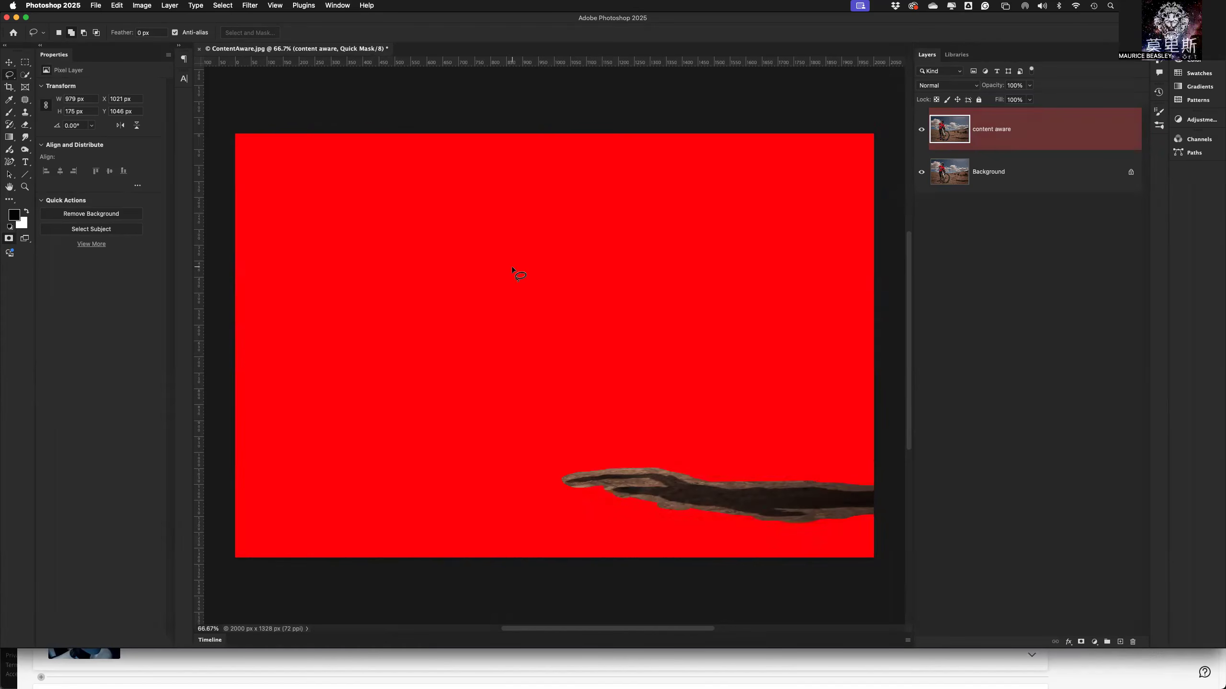
# Inspect the edge of the shadow selection up close in Quick Mask mode, keeping the current mask options, and return to the normal view.
pyautogui.doubleClick(9, 241)
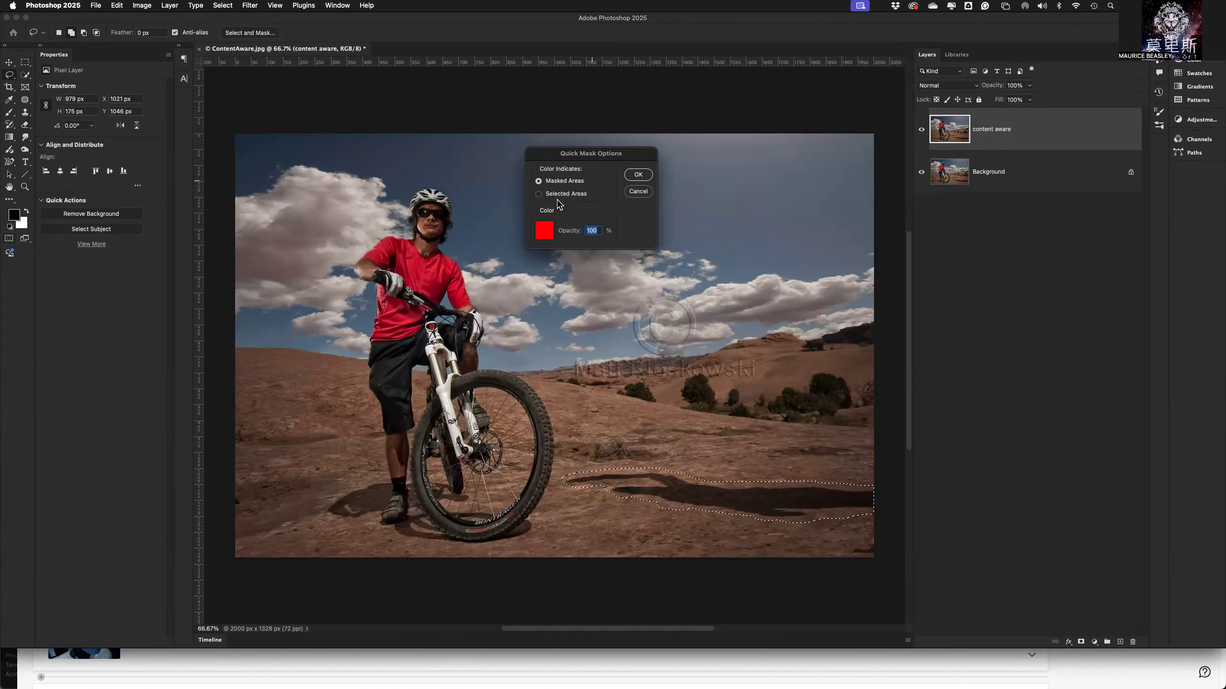
pyautogui.click(637, 175)
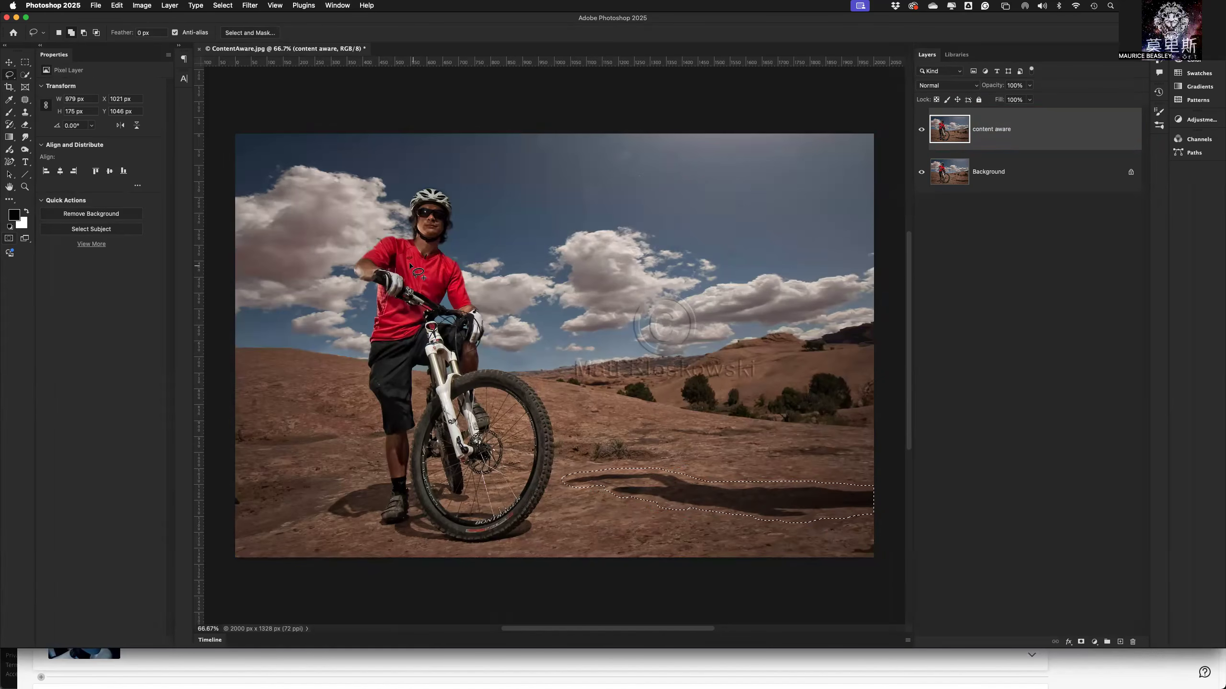
pyautogui.press('q')
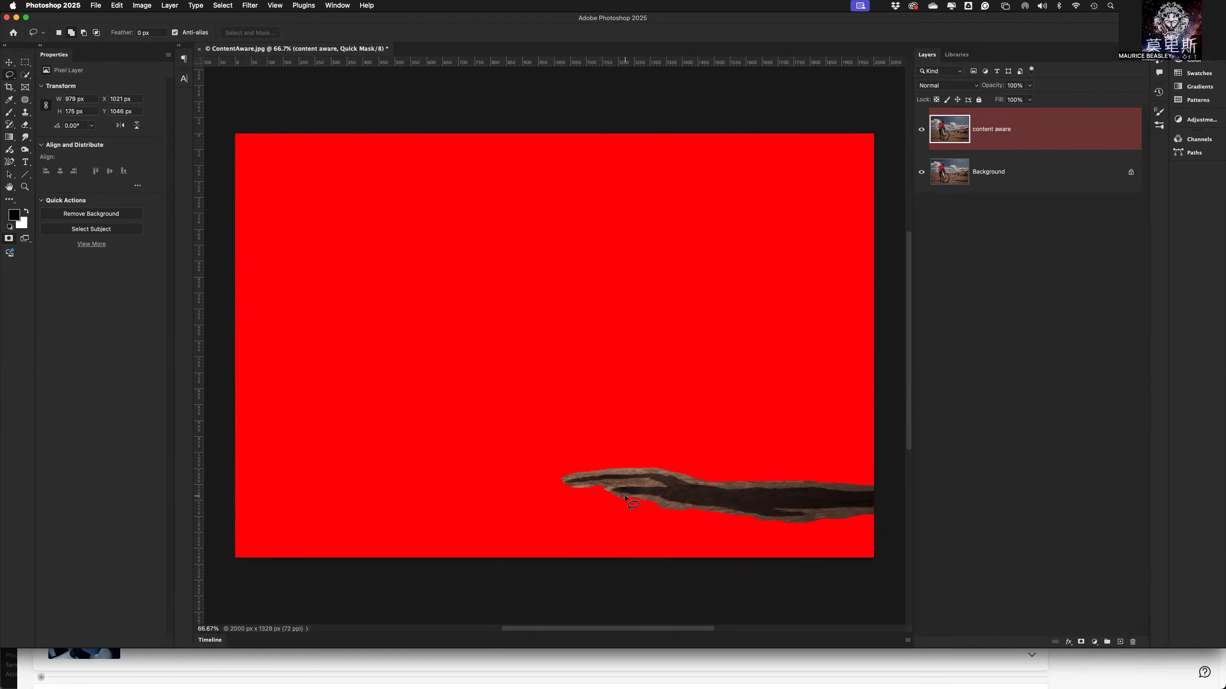
pyautogui.press('super+plus')
pyautogui.press('super+plus')
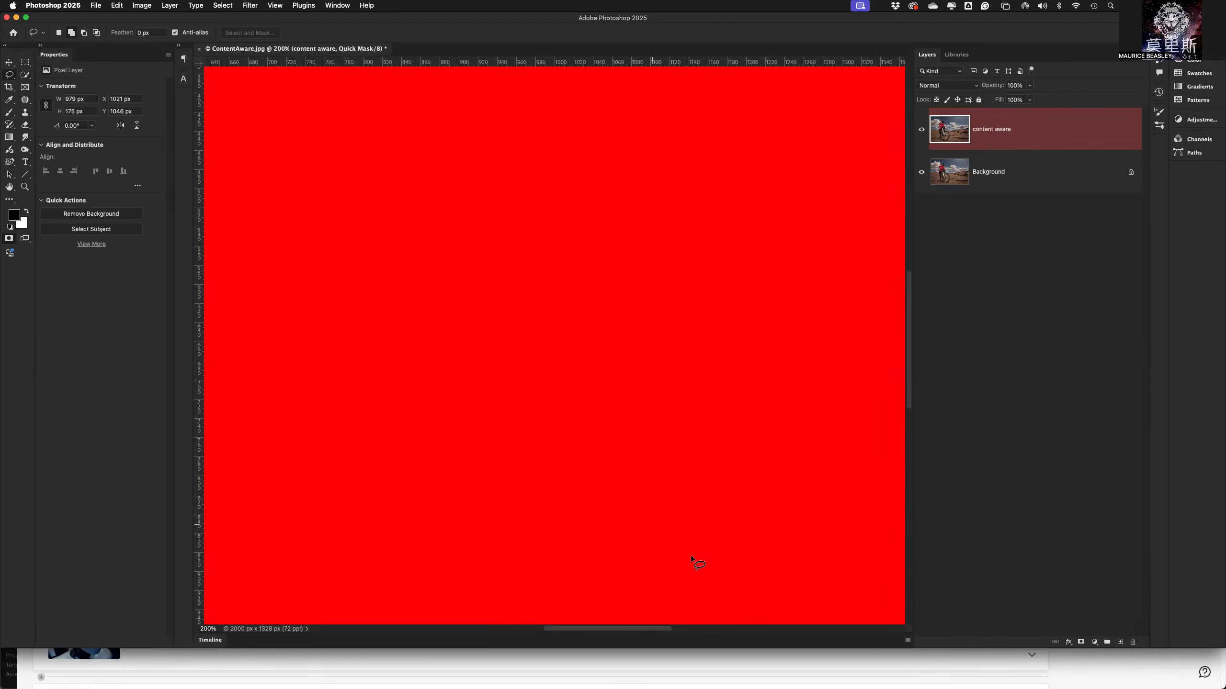
pyautogui.moveTo(814, 564); pyautogui.dragTo(570, 298)
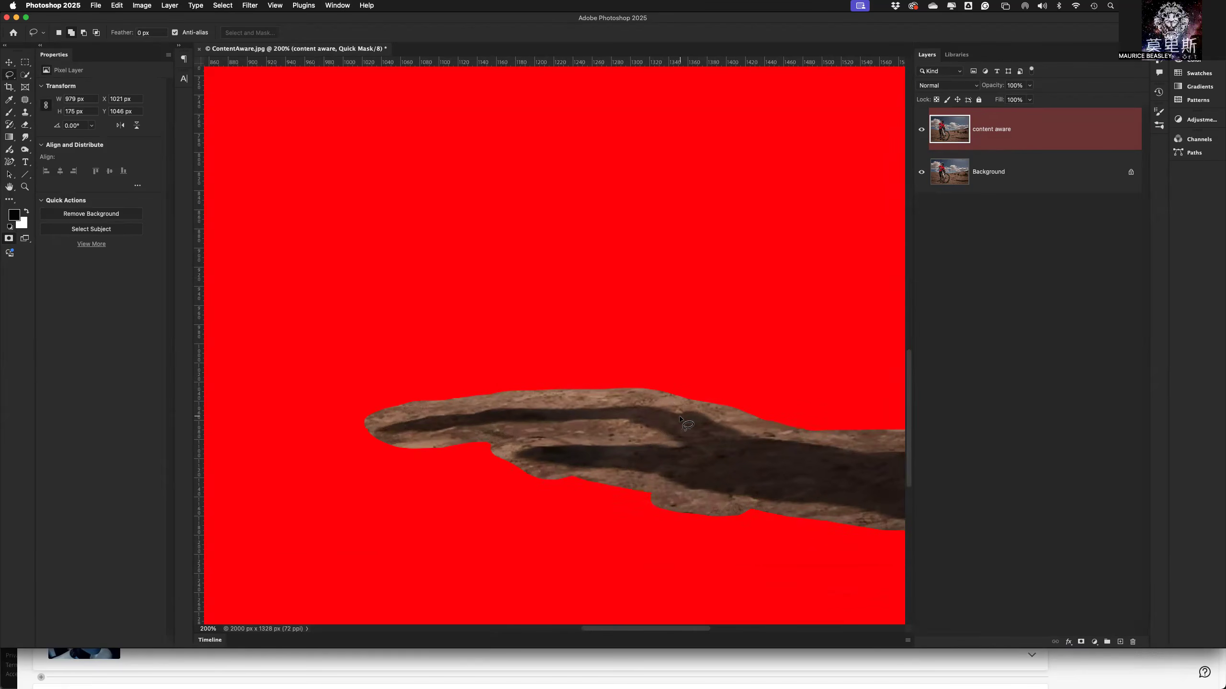
pyautogui.press('q')
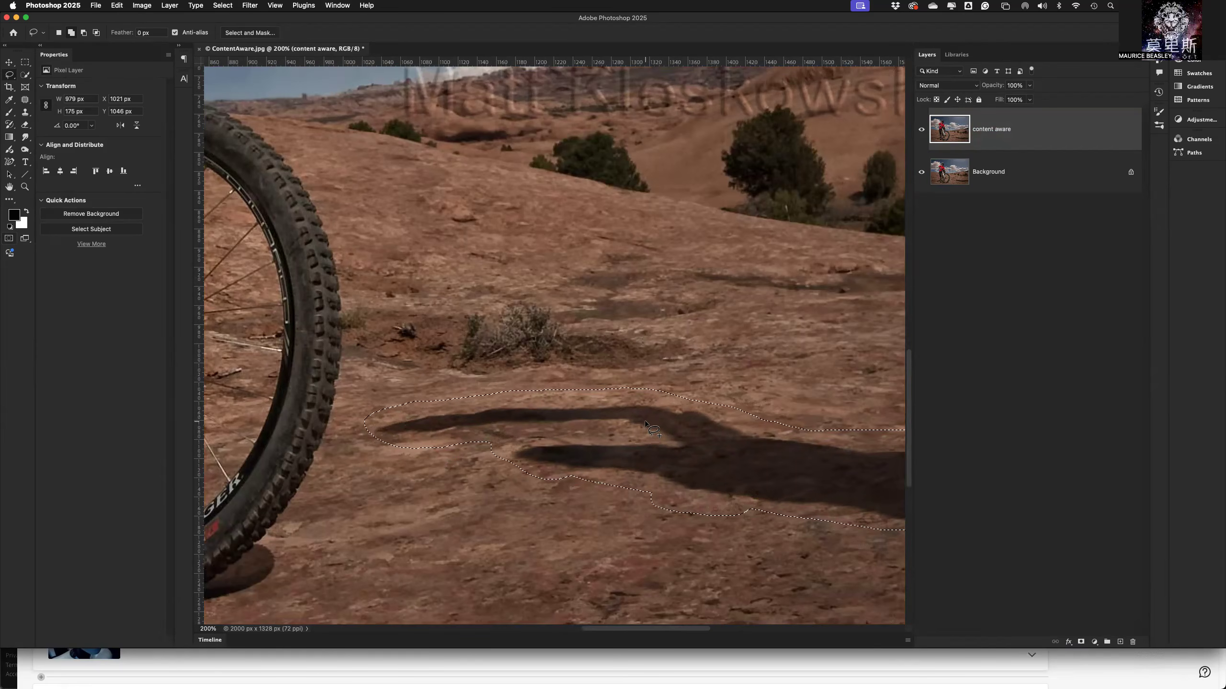
pyautogui.click(215, 7)
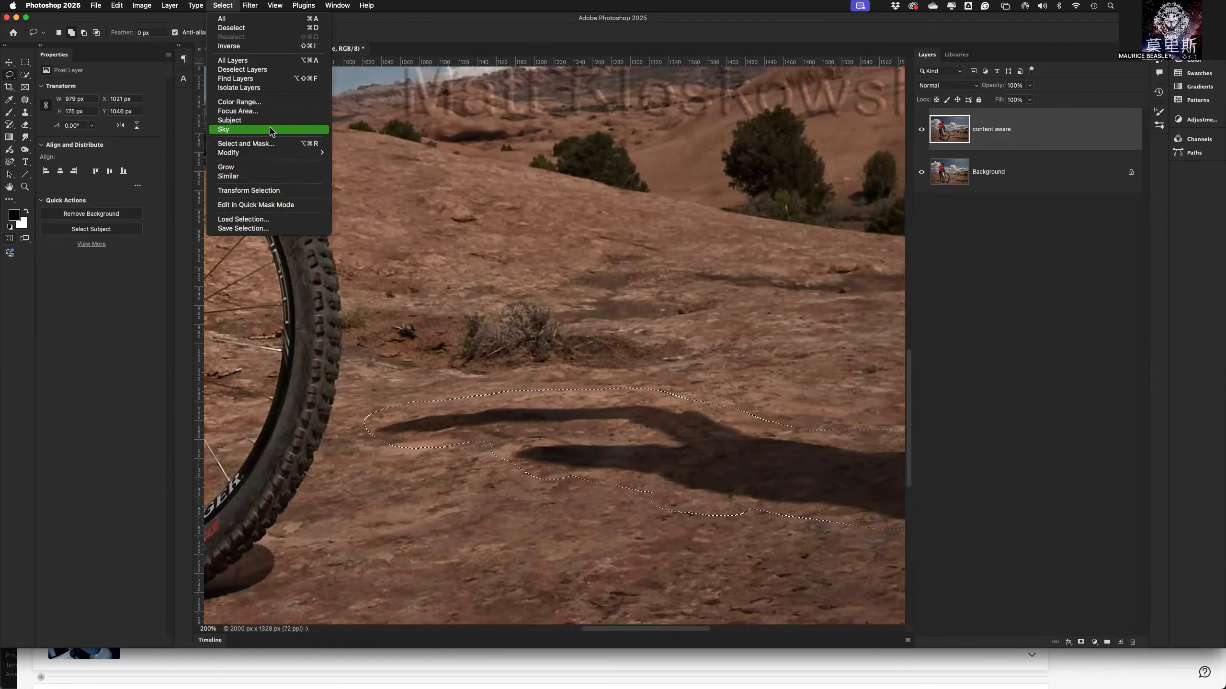
pyautogui.moveTo(270, 154)
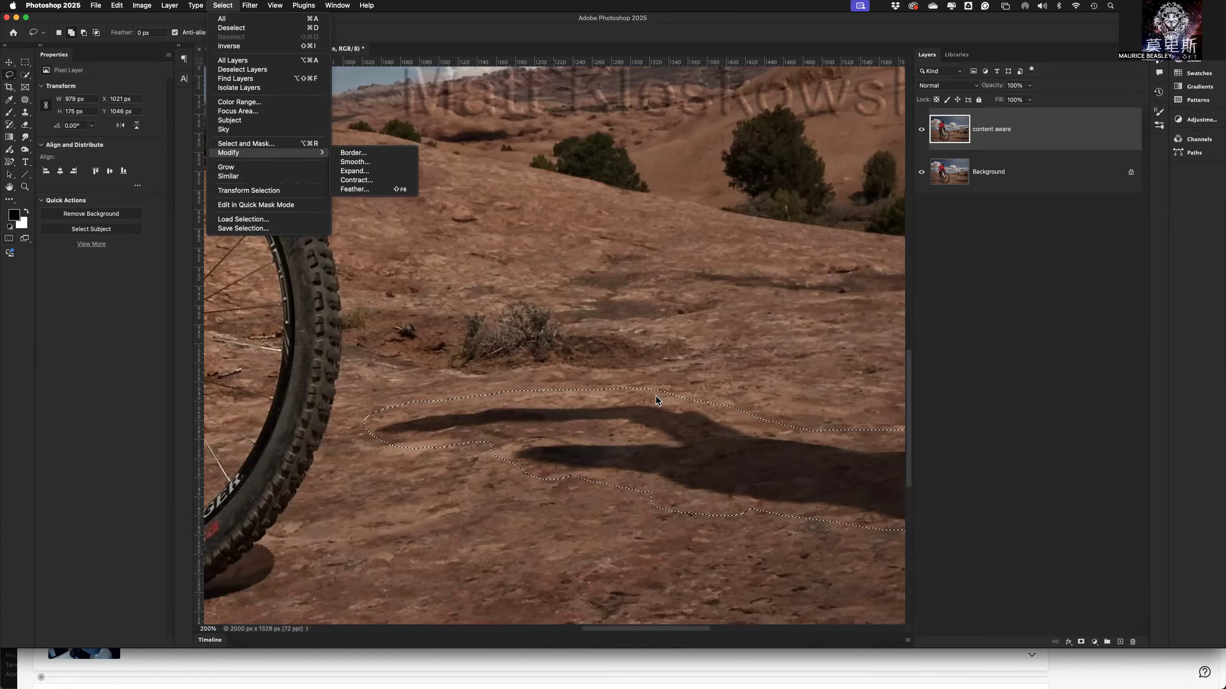
pyautogui.click(362, 190)
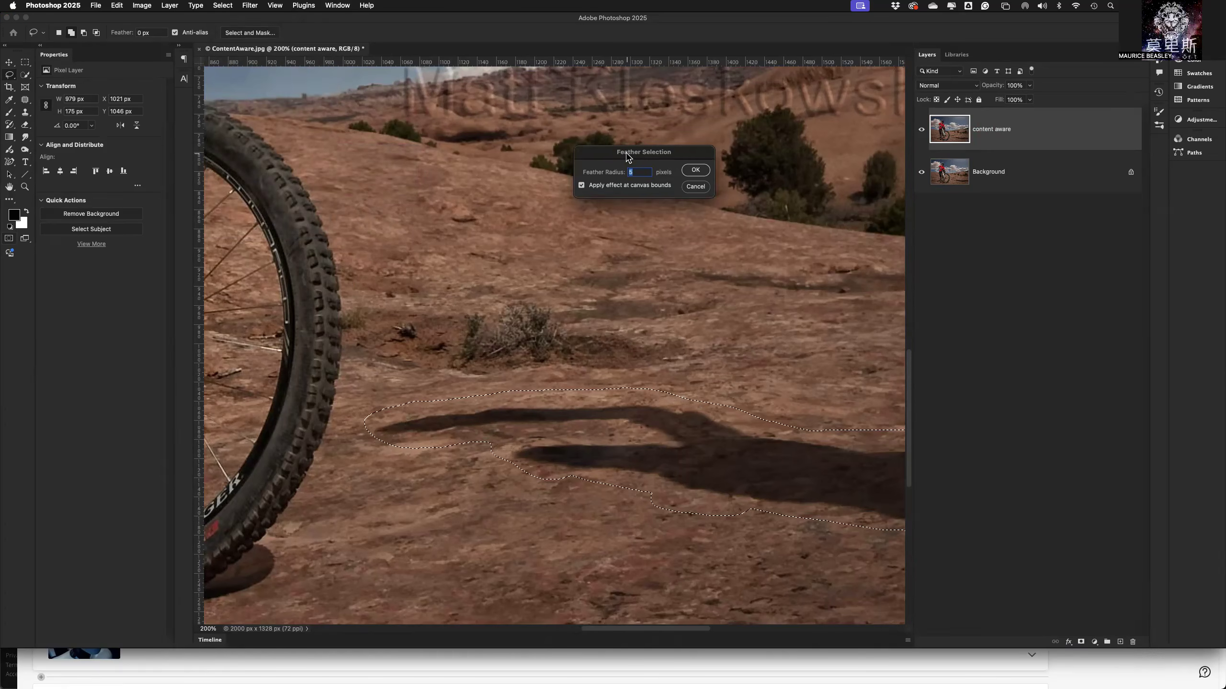
pyautogui.moveTo(628, 156); pyautogui.dragTo(571, 207)
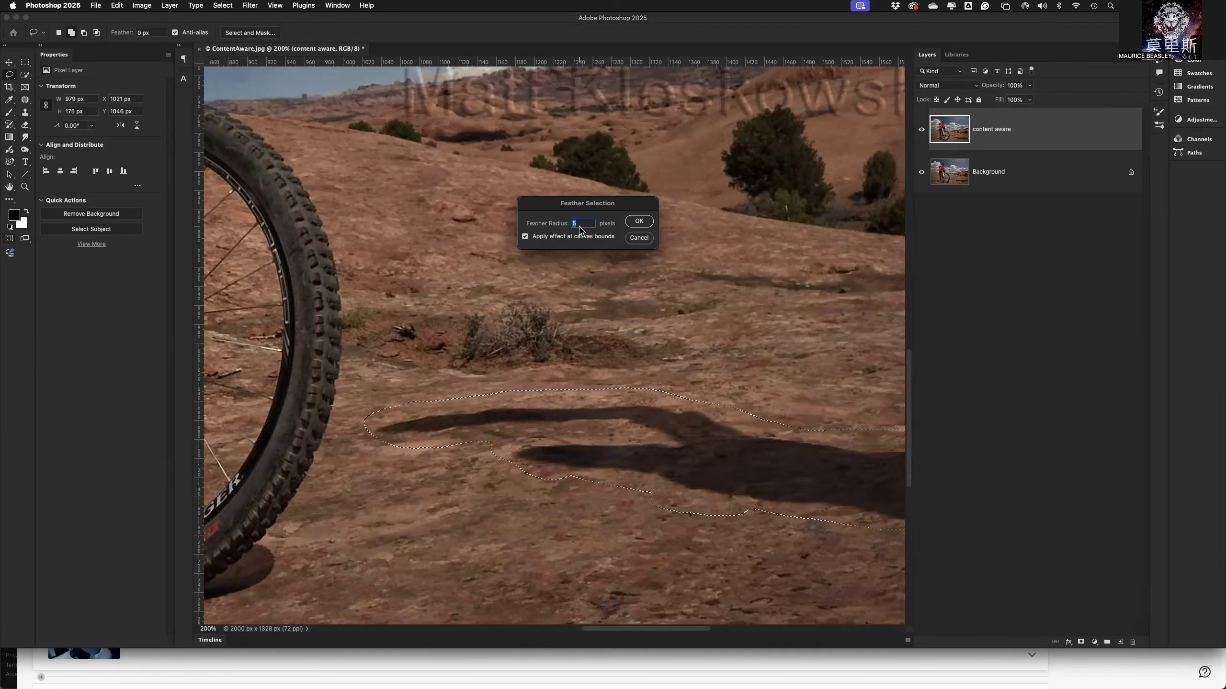
pyautogui.click(640, 239)
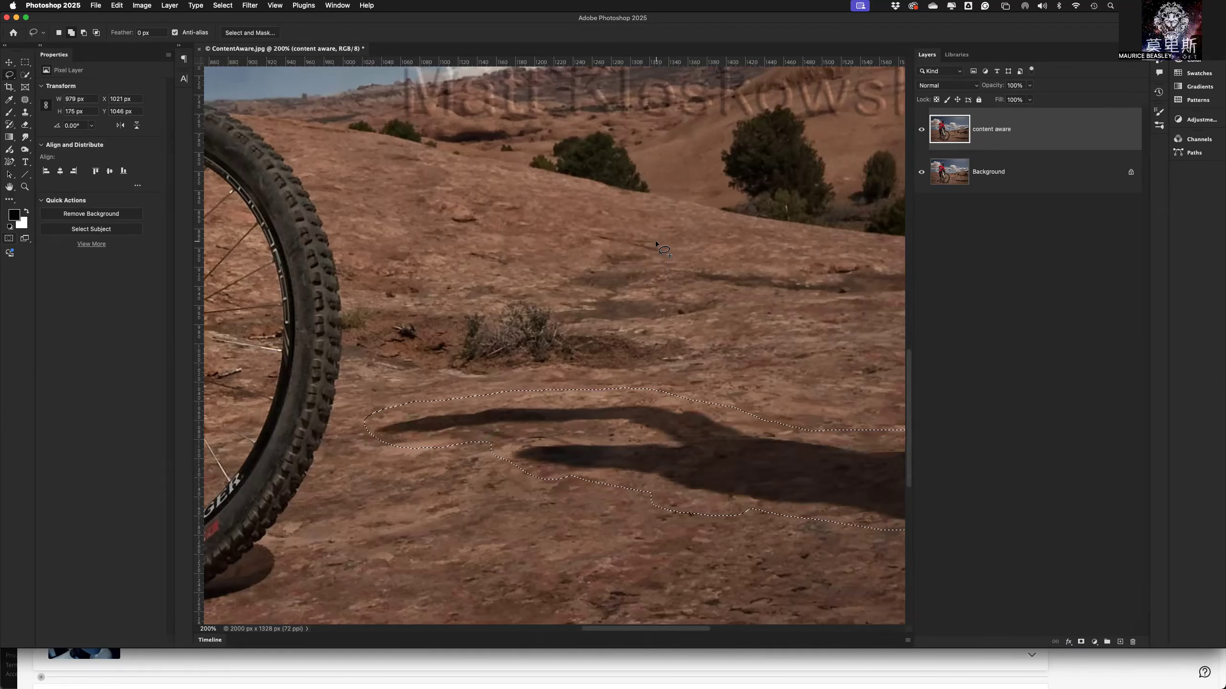
# Check the image's resolution in the Image Size settings and leave them without changing anything.
pyautogui.press('super+0')
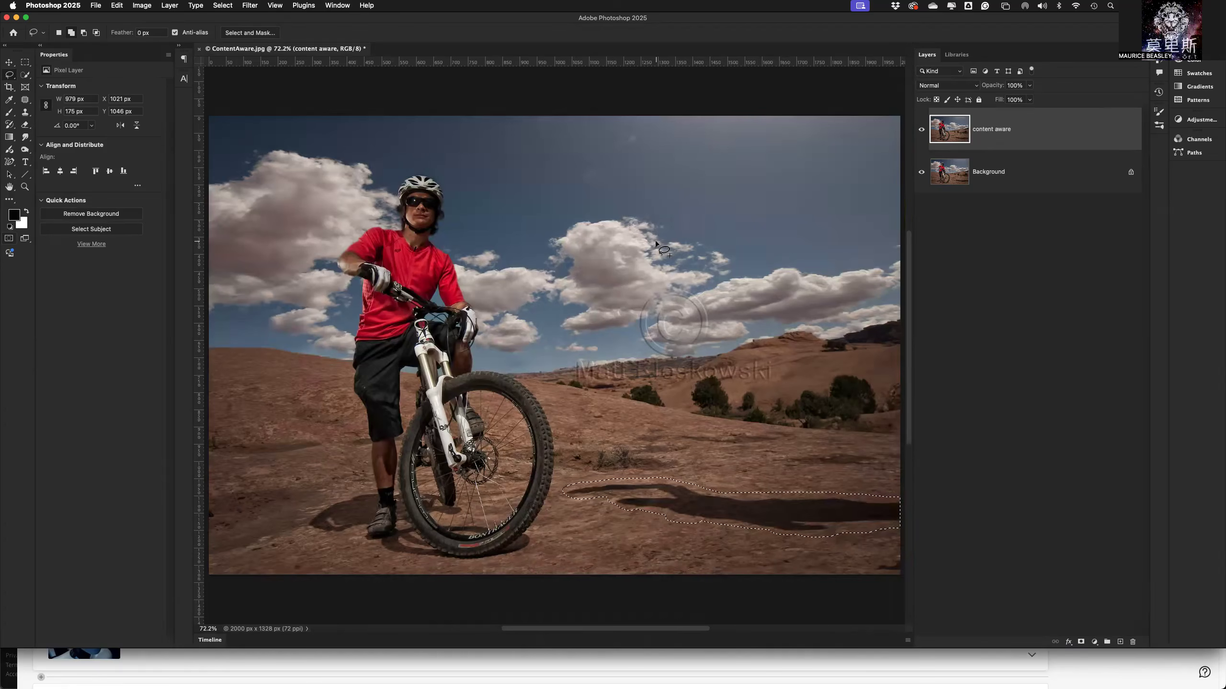
pyautogui.click(140, 6)
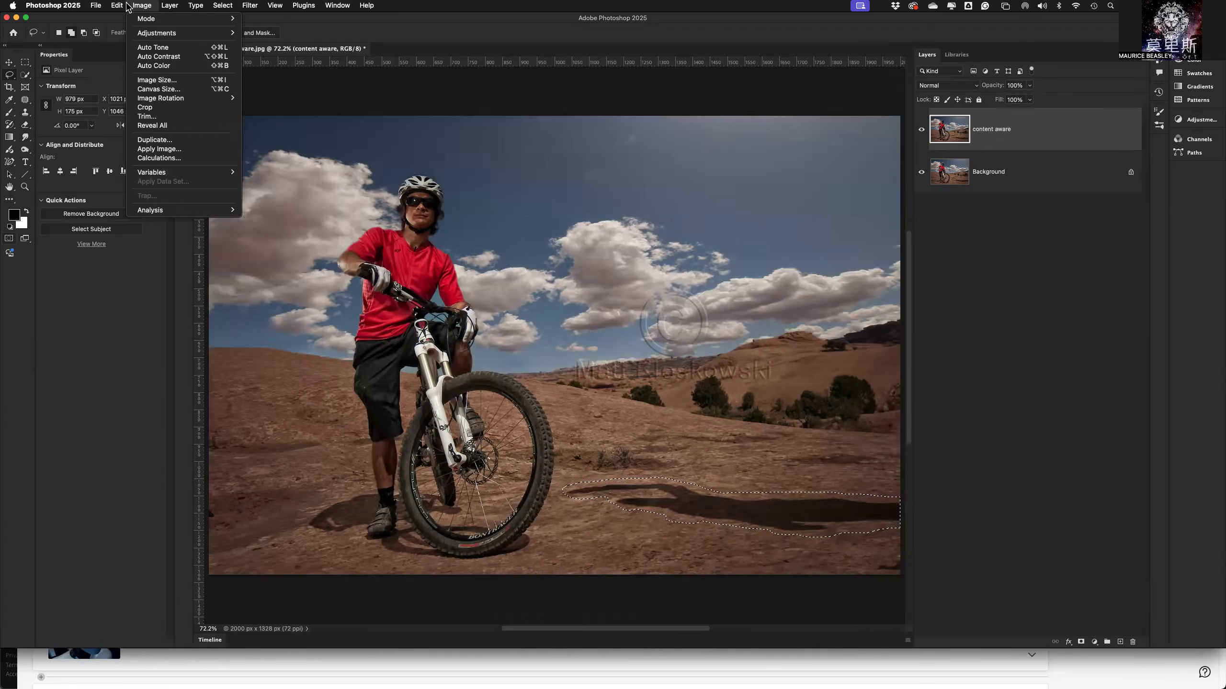
pyautogui.click(168, 80)
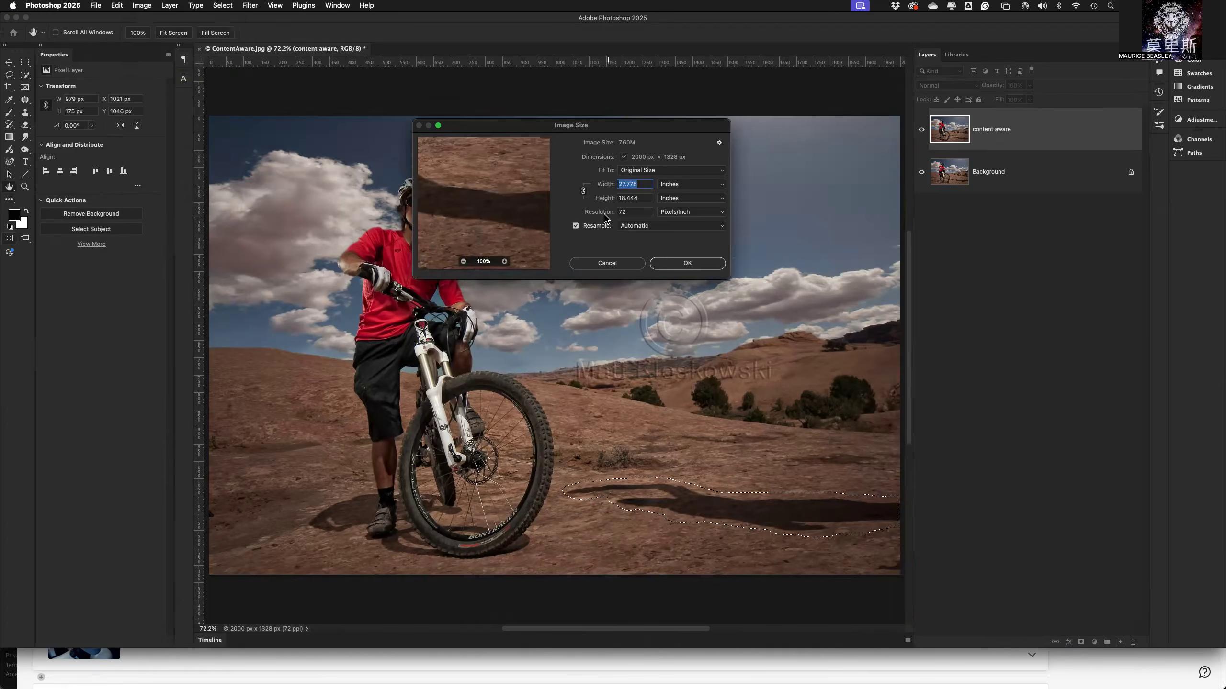
pyautogui.doubleClick(636, 212)
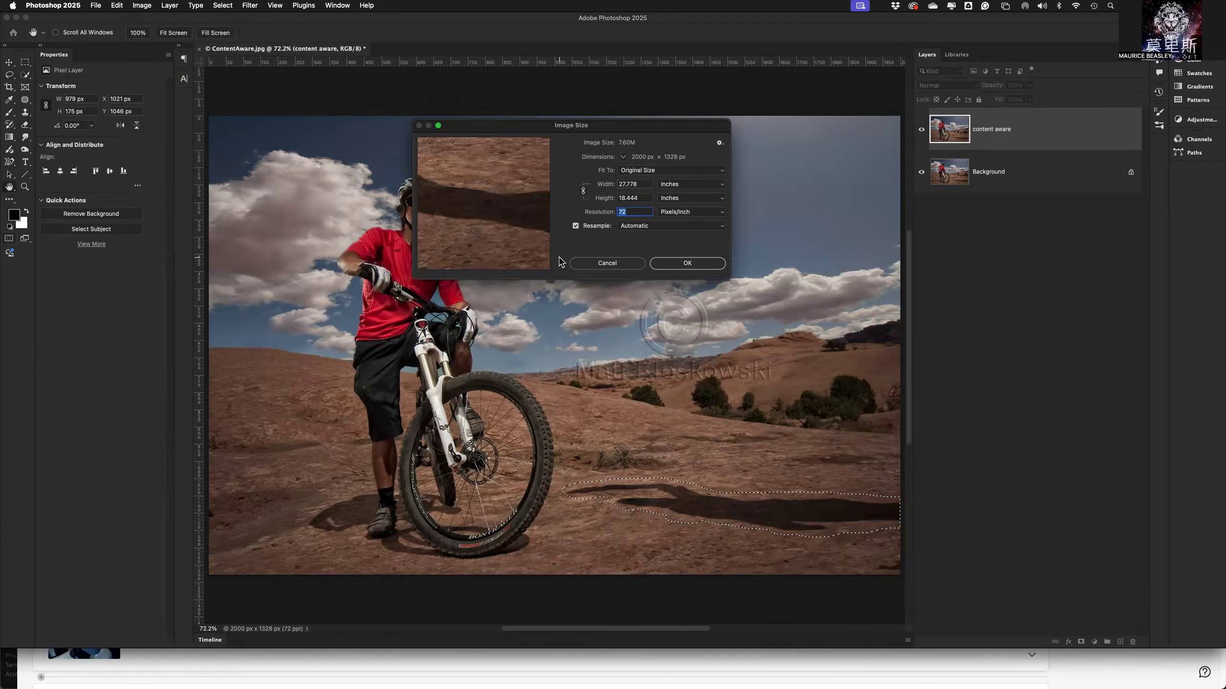
pyautogui.click(607, 264)
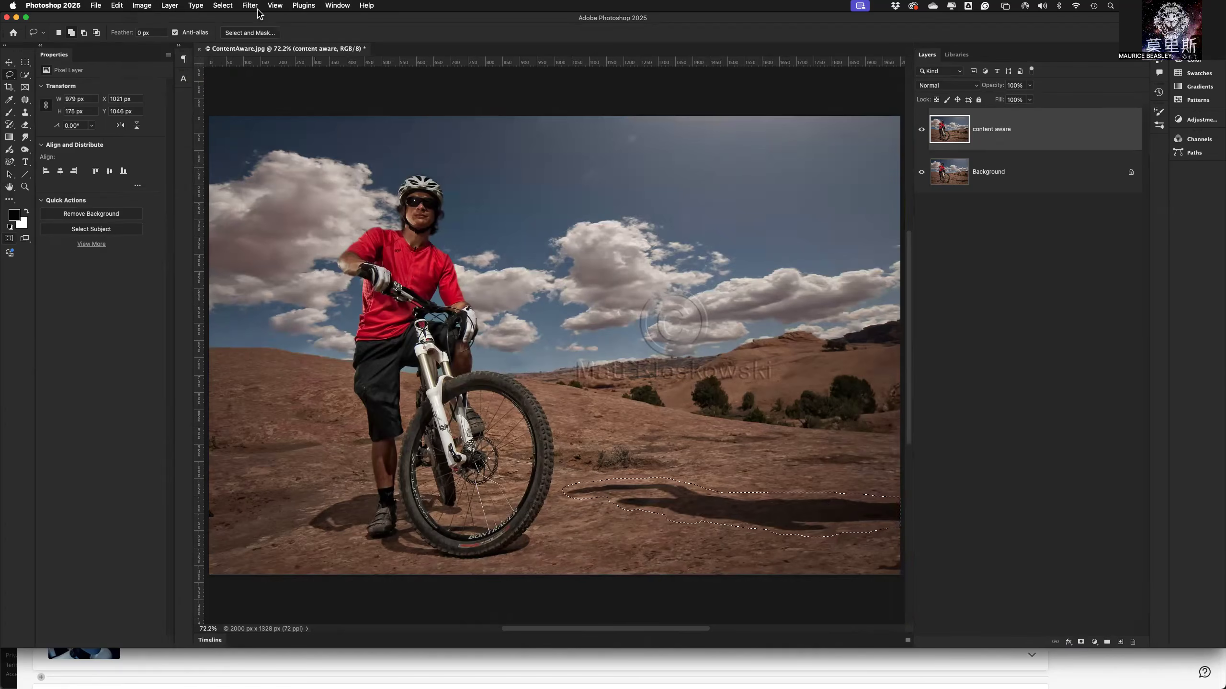
# Feather the shadow selection by 10 pixels and check its edge in Quick Mask mode.
pyautogui.click(225, 6)
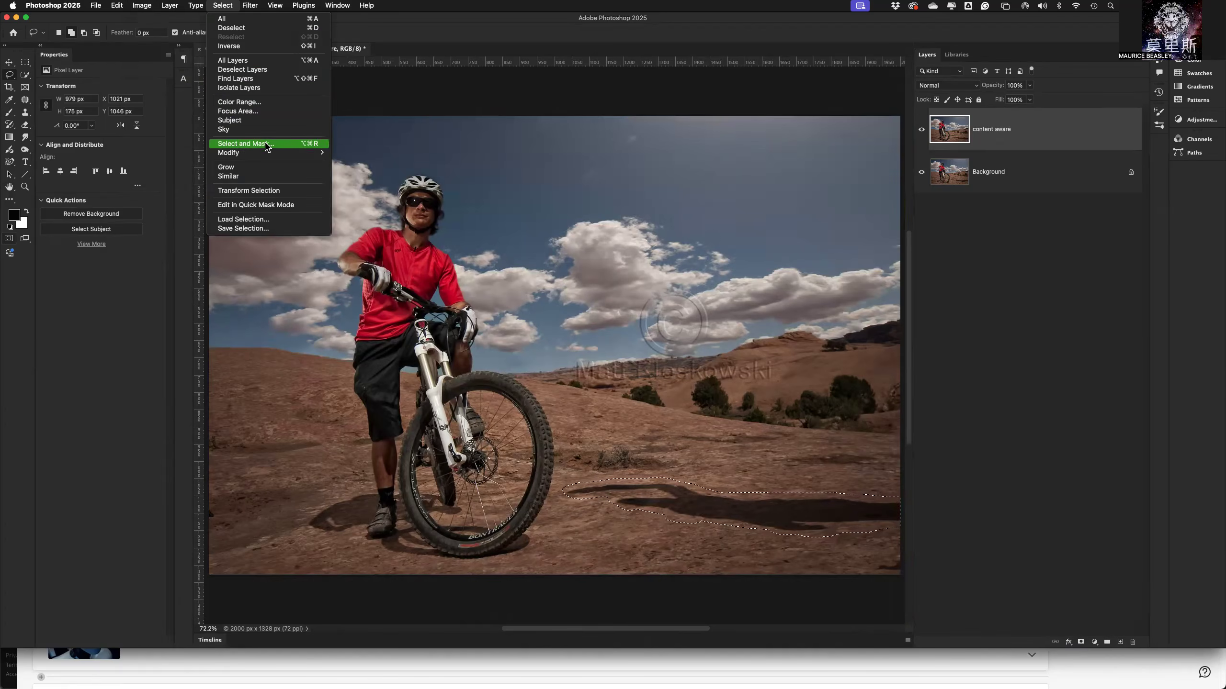
pyautogui.moveTo(244, 154)
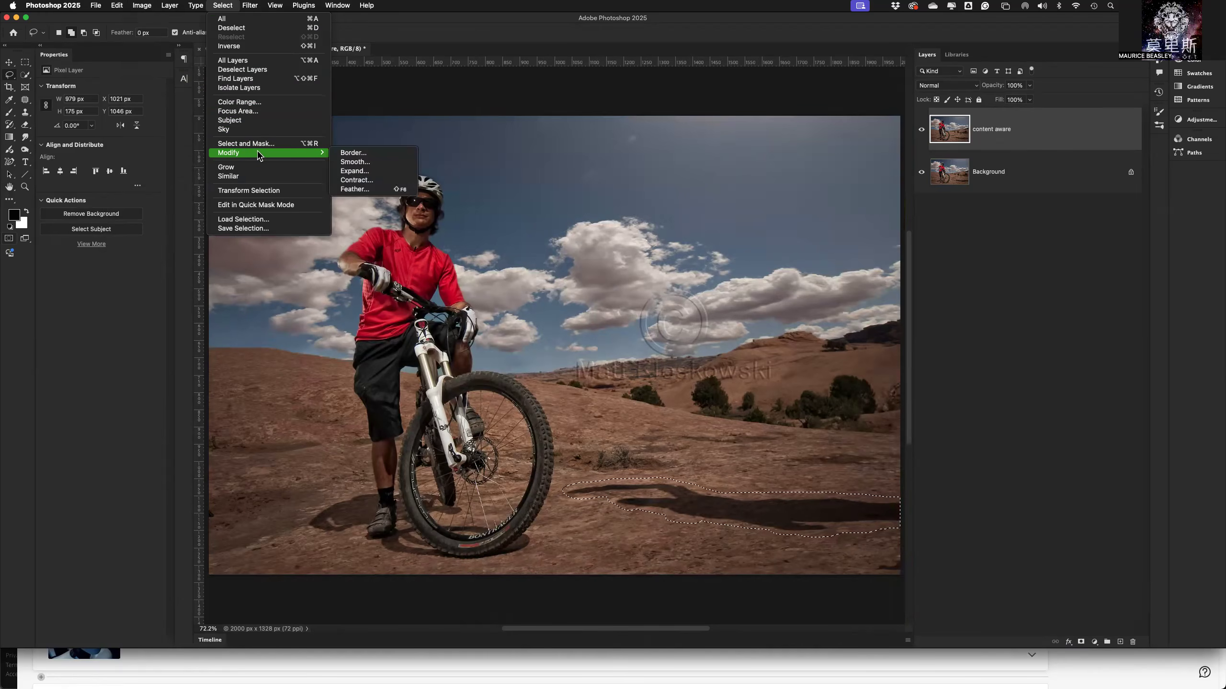
pyautogui.click(369, 189)
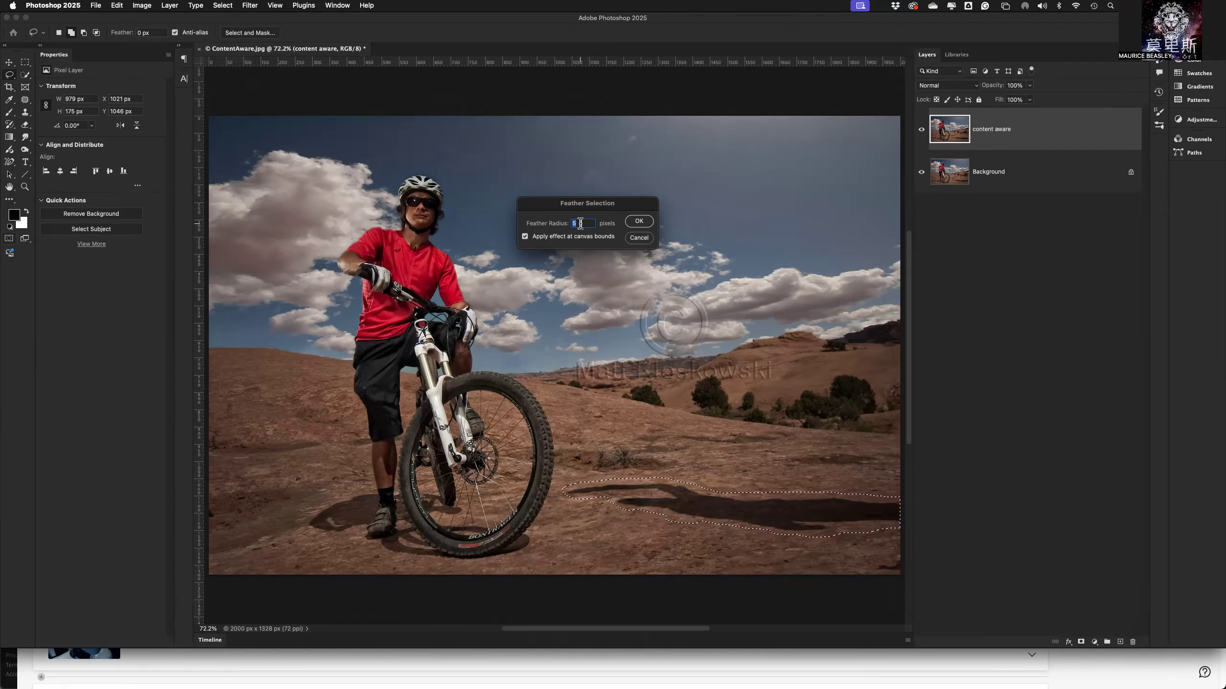
pyautogui.write('10')
pyautogui.click(639, 221)
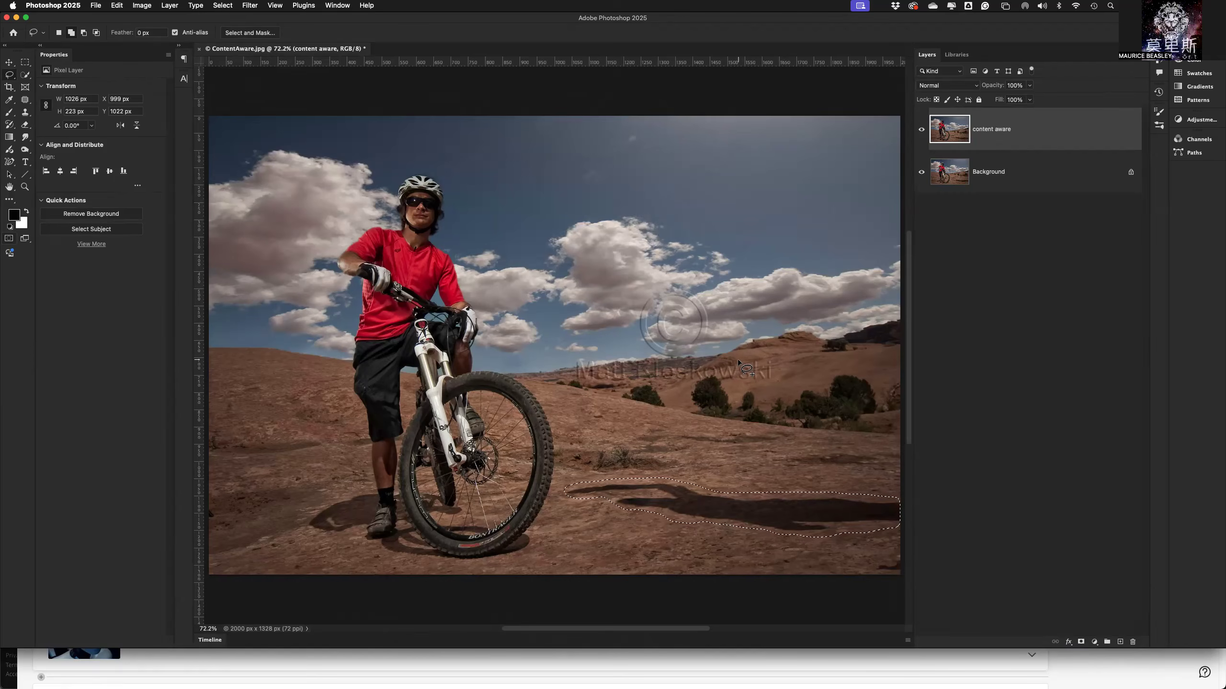
pyautogui.press('q')
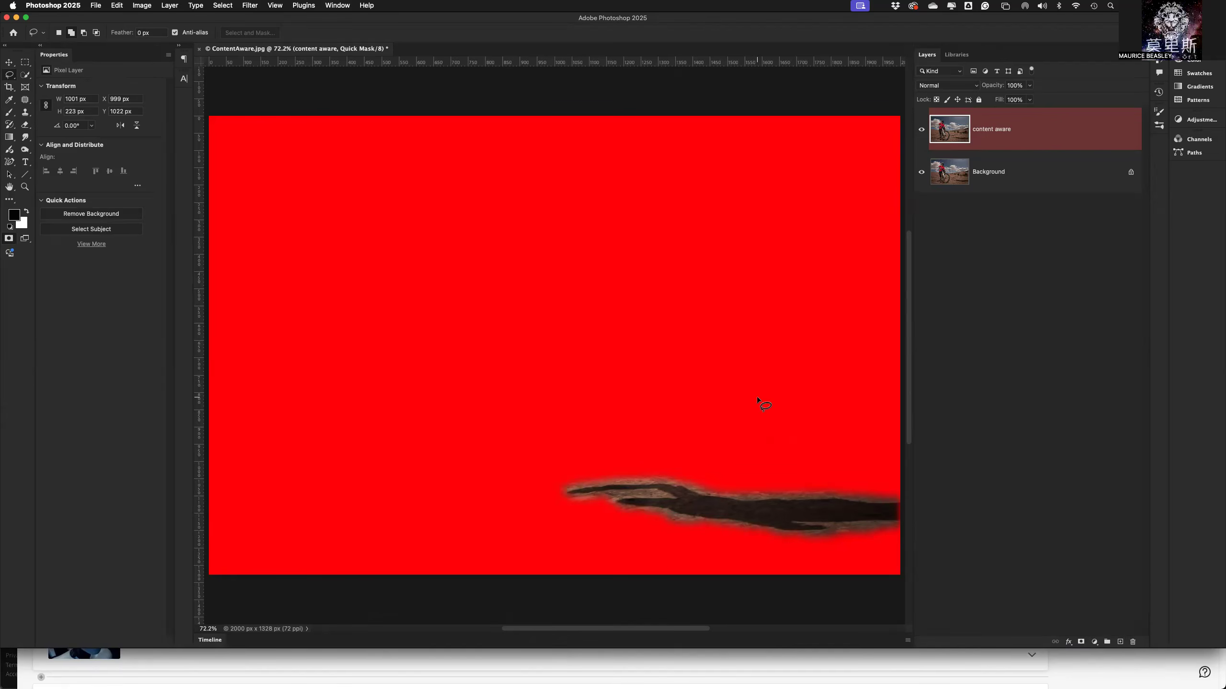
pyautogui.press('q')
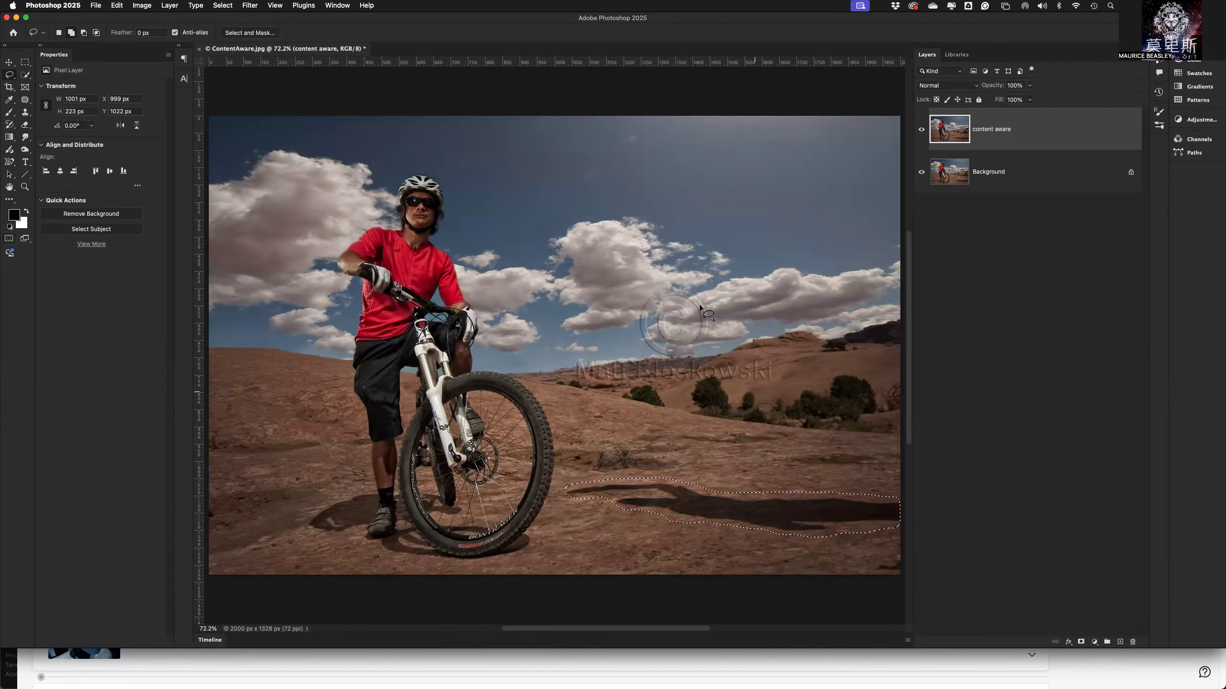
# Feather the shadow selection again by 5 pixels and check the edge once more in Quick Mask mode.
pyautogui.click(116, 6)
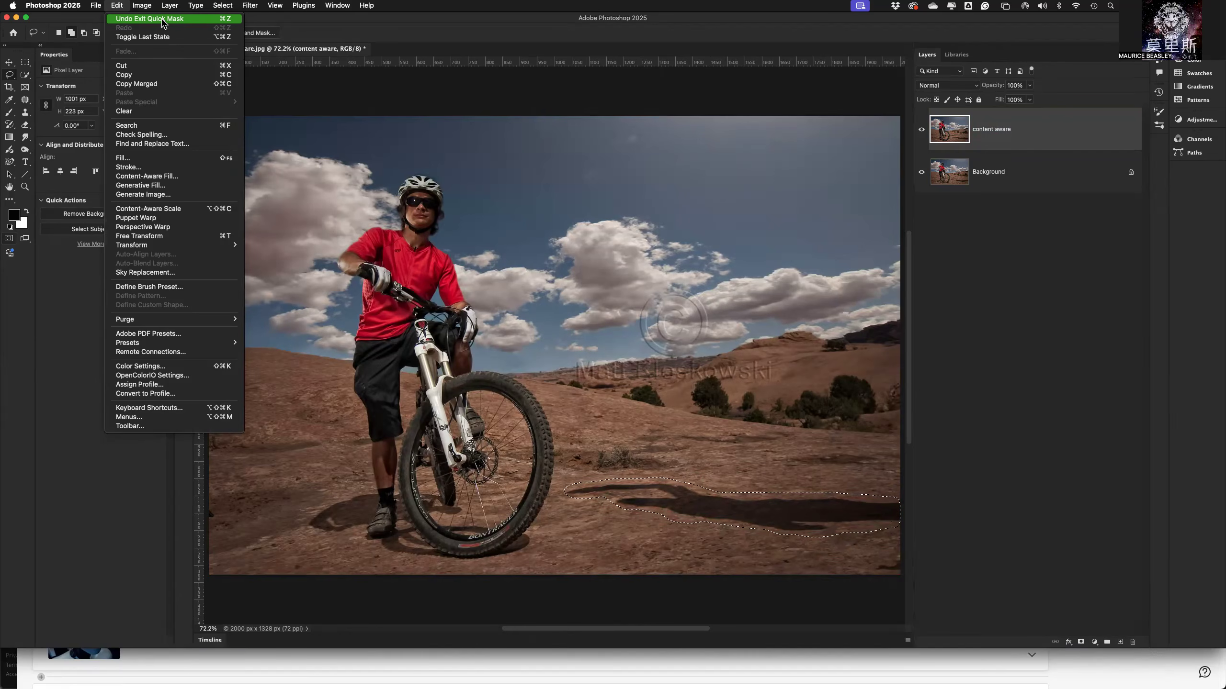
pyautogui.moveTo(223, 7)
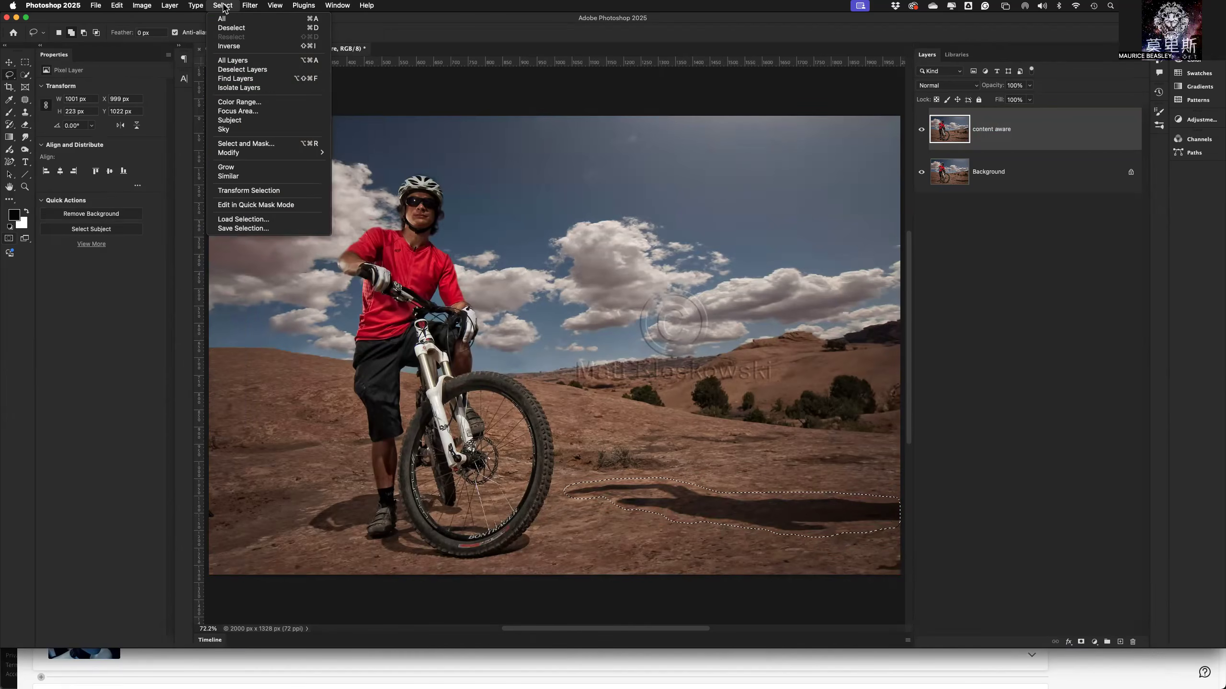
pyautogui.moveTo(247, 156)
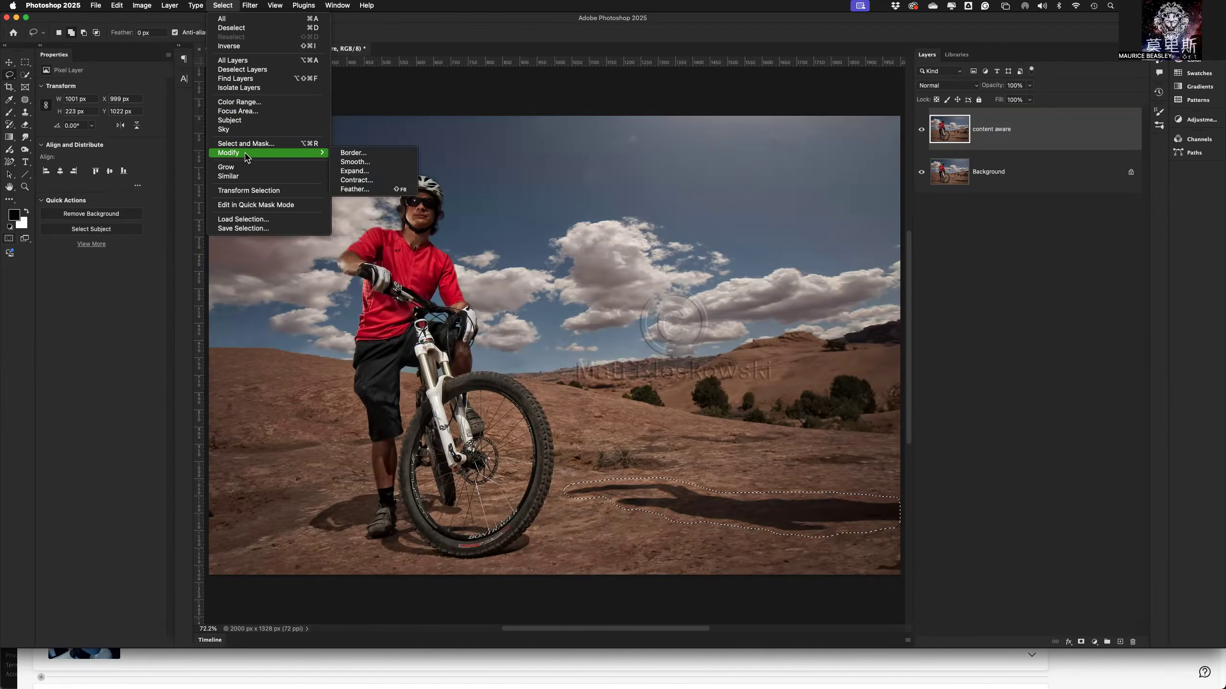
pyautogui.click(354, 189)
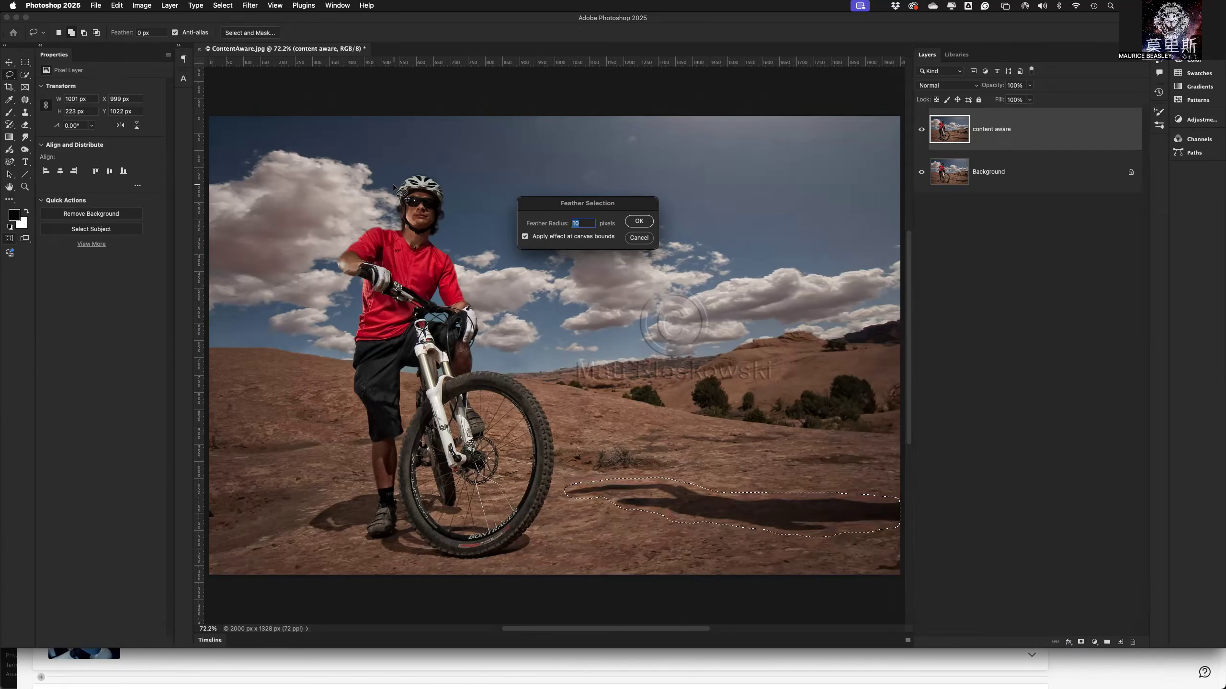
pyautogui.write('5')
pyautogui.click(635, 223)
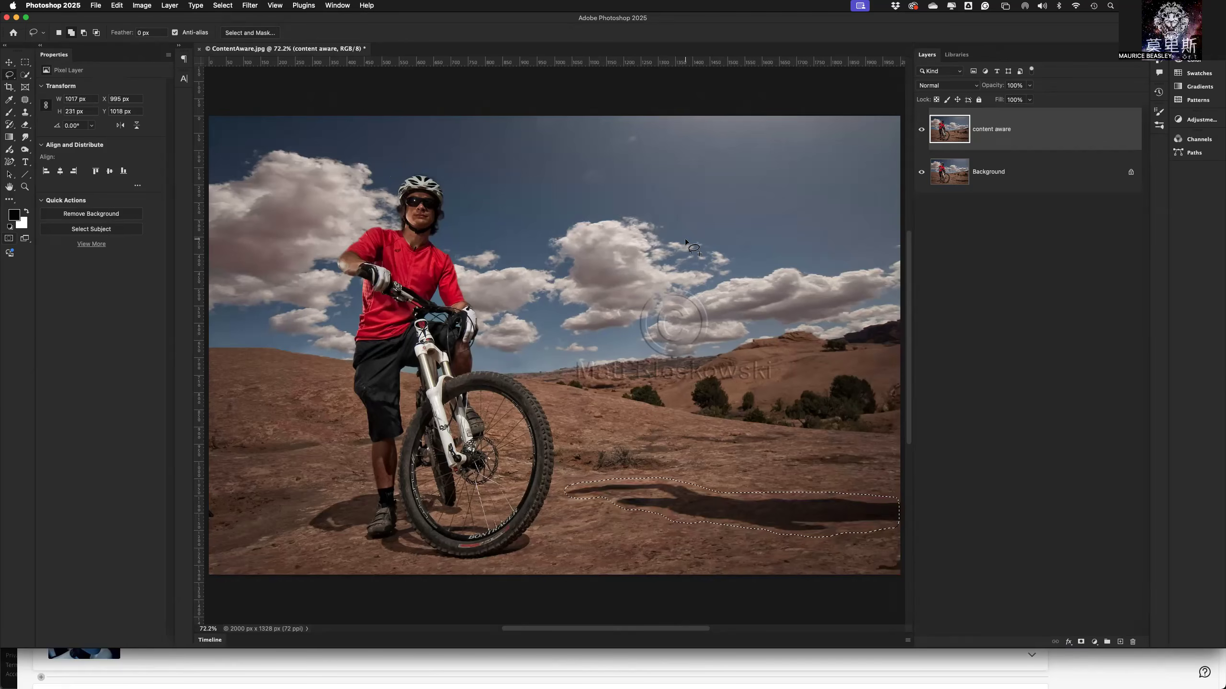
pyautogui.press('q')
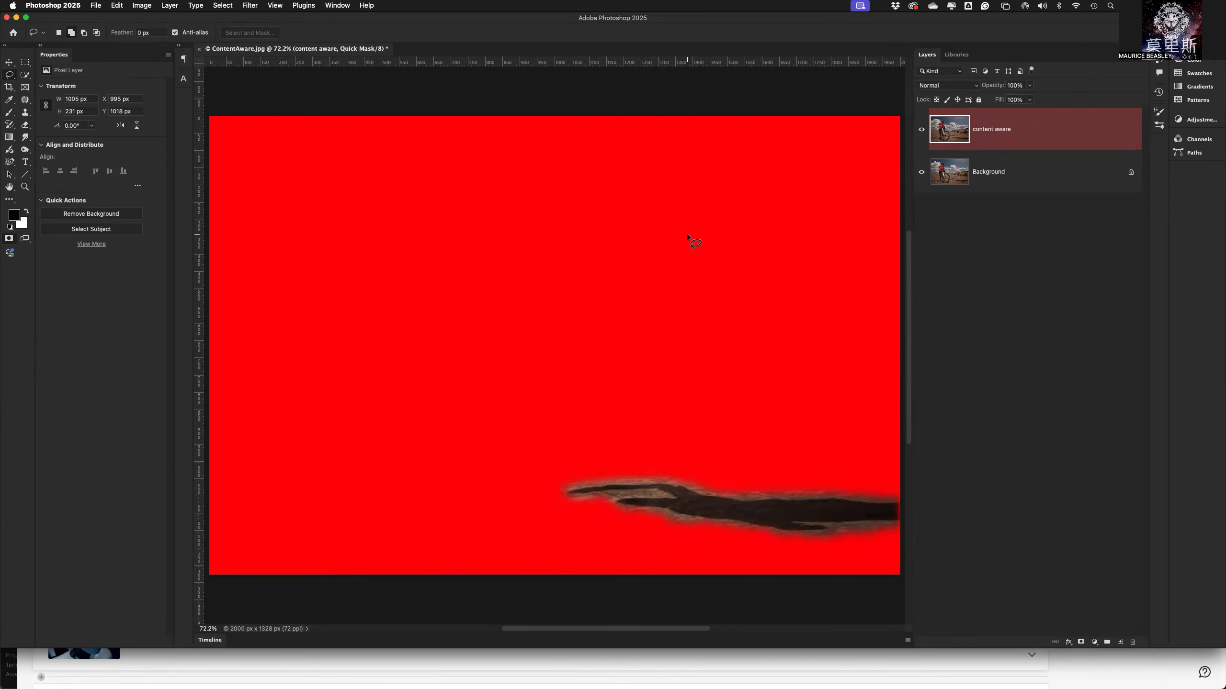
pyautogui.press('q')
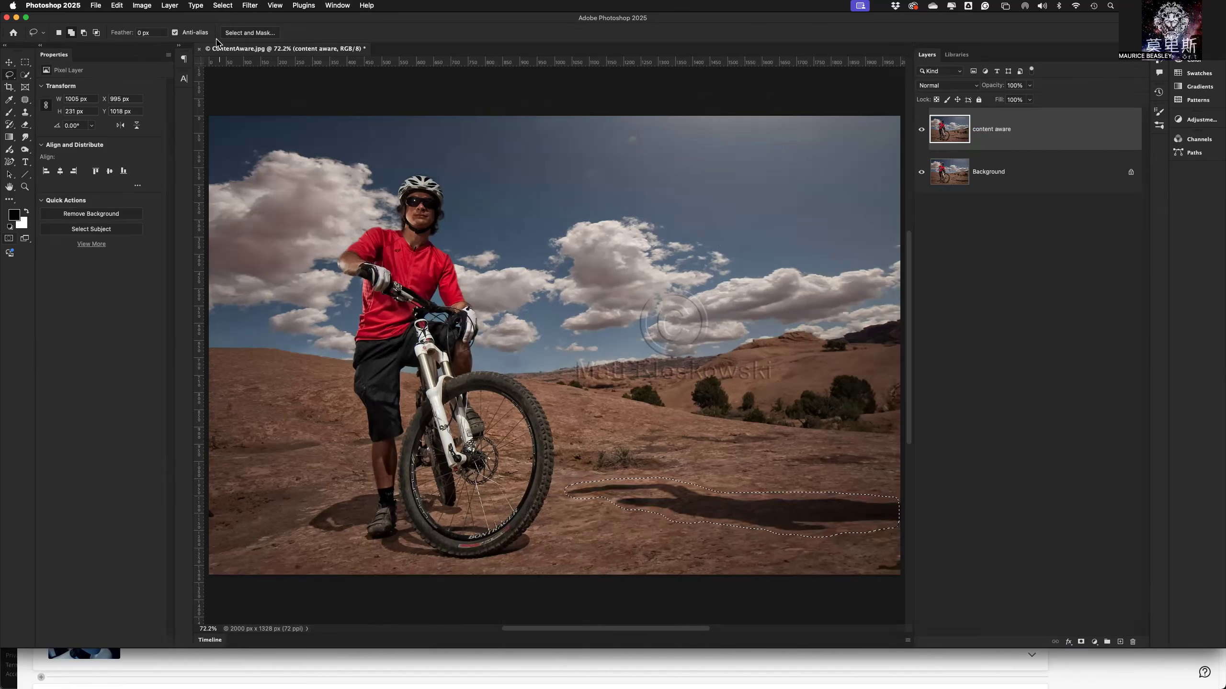
# Fill the shadow selection using Content-Aware contents with Color Adaptation at 100% opacity in Normal mode, and deselect.
pyautogui.click(117, 8)
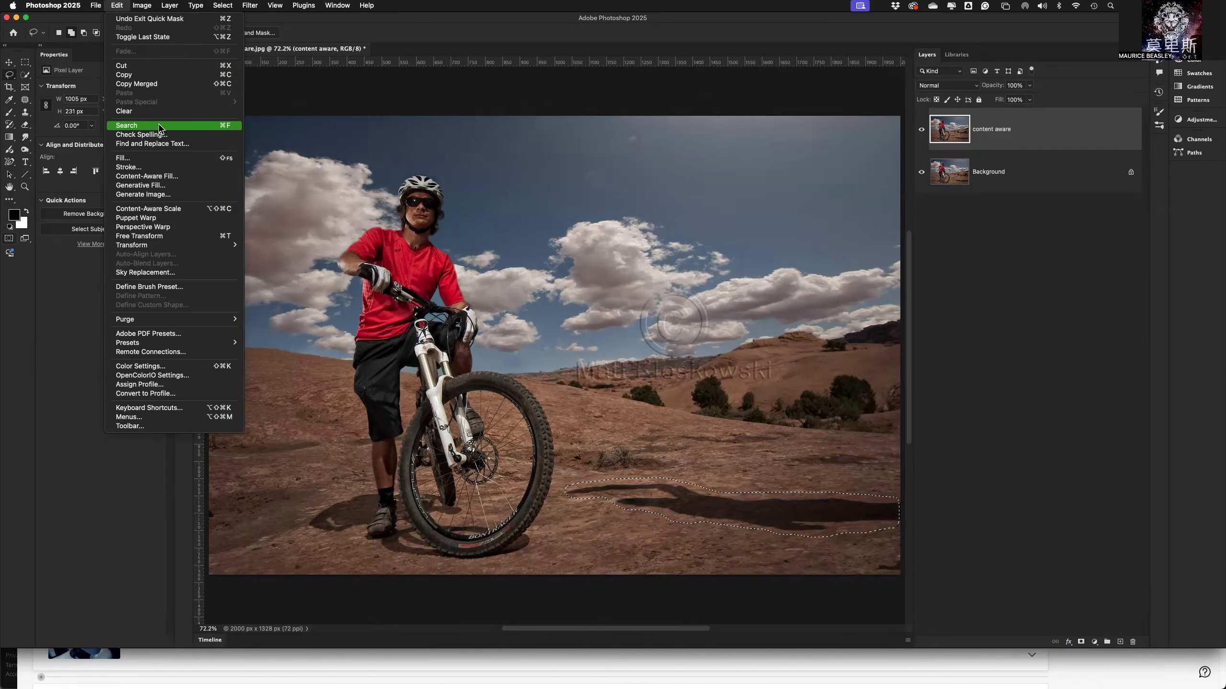
pyautogui.click(176, 160)
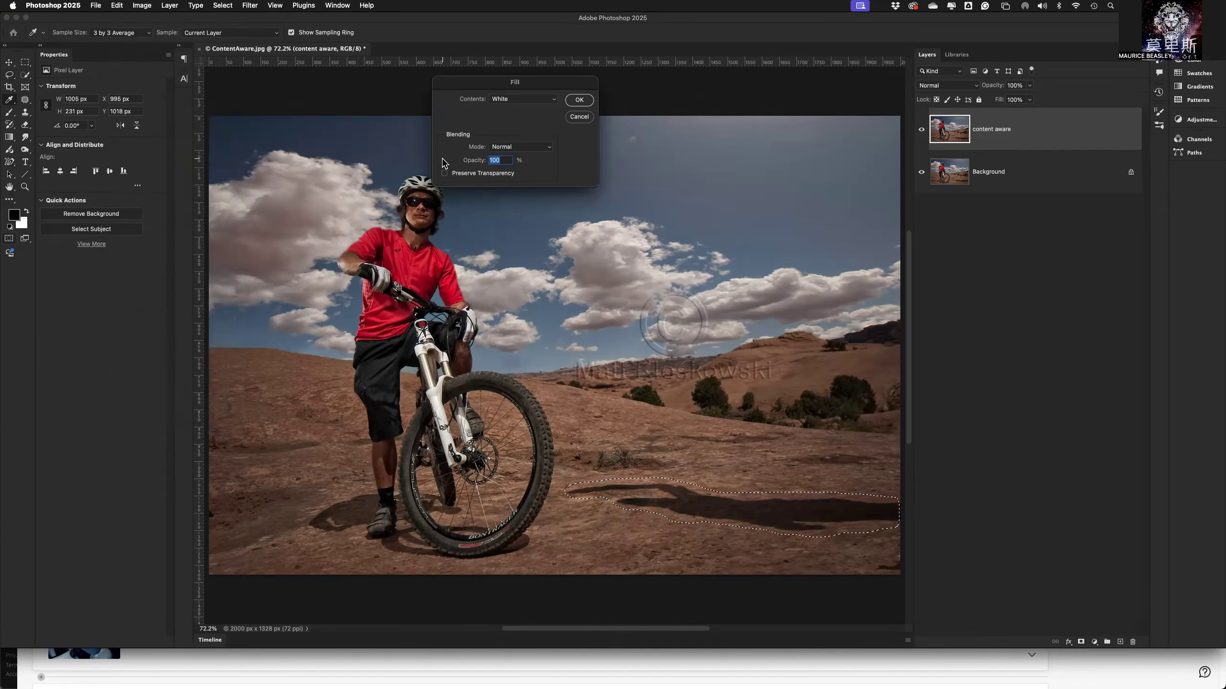
pyautogui.click(519, 102)
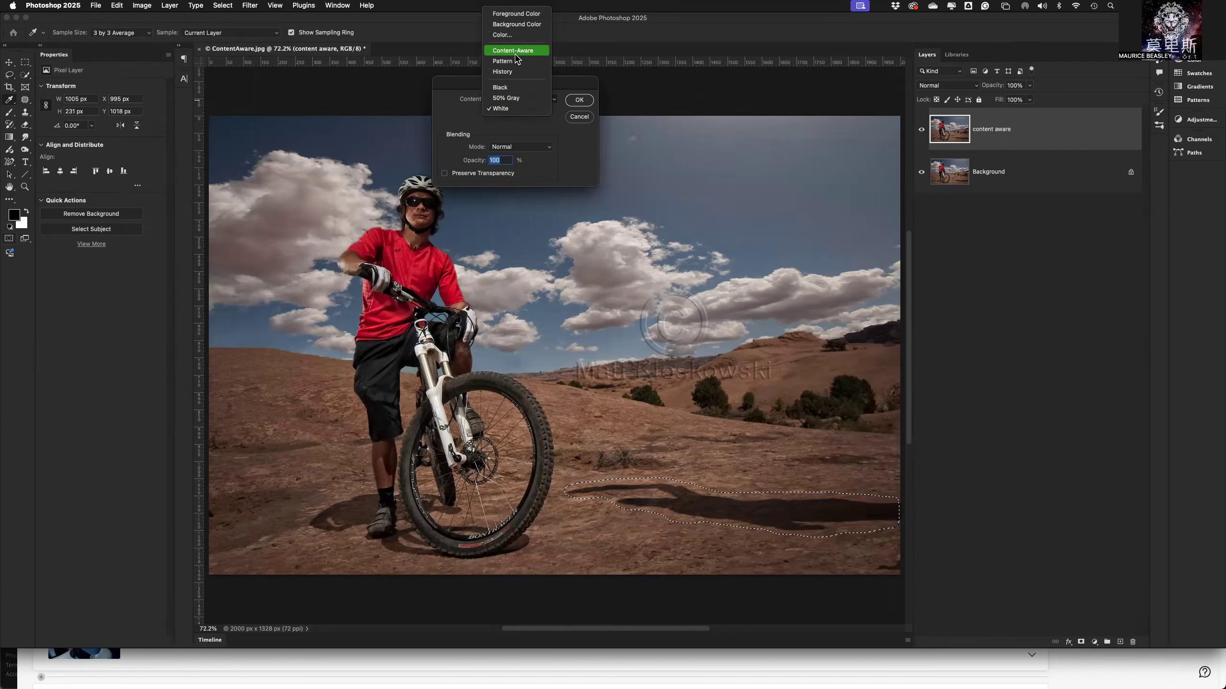
pyautogui.click(515, 53)
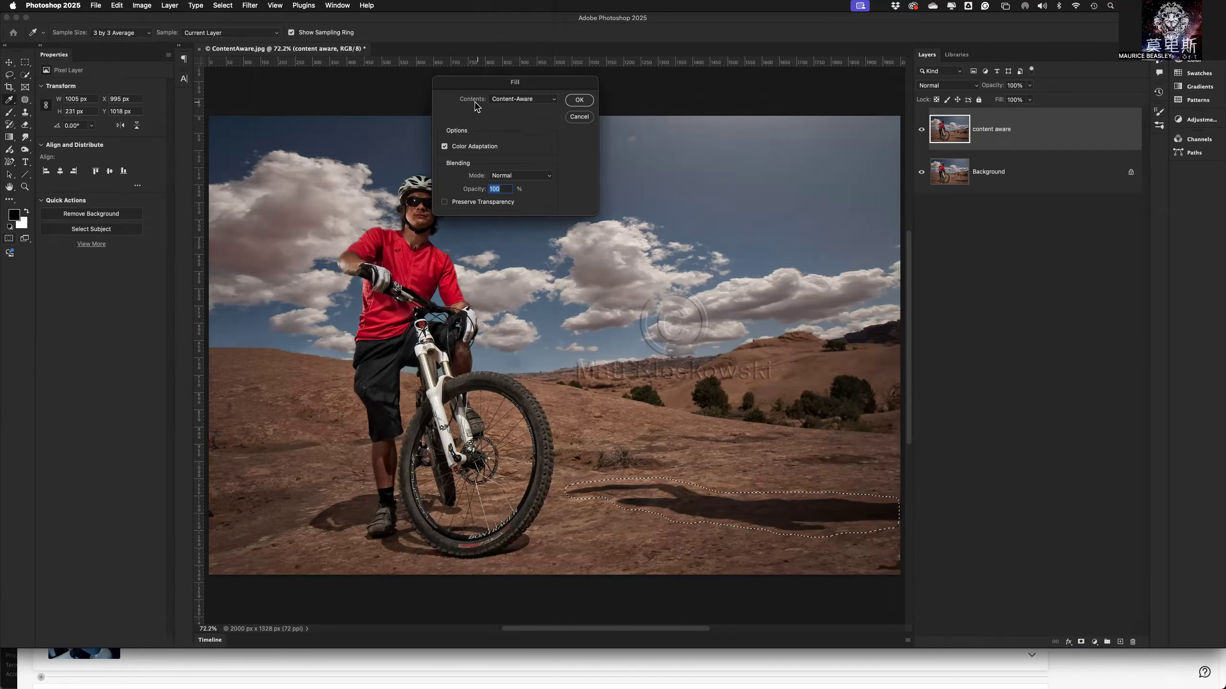
pyautogui.moveTo(483, 88); pyautogui.dragTo(552, 231)
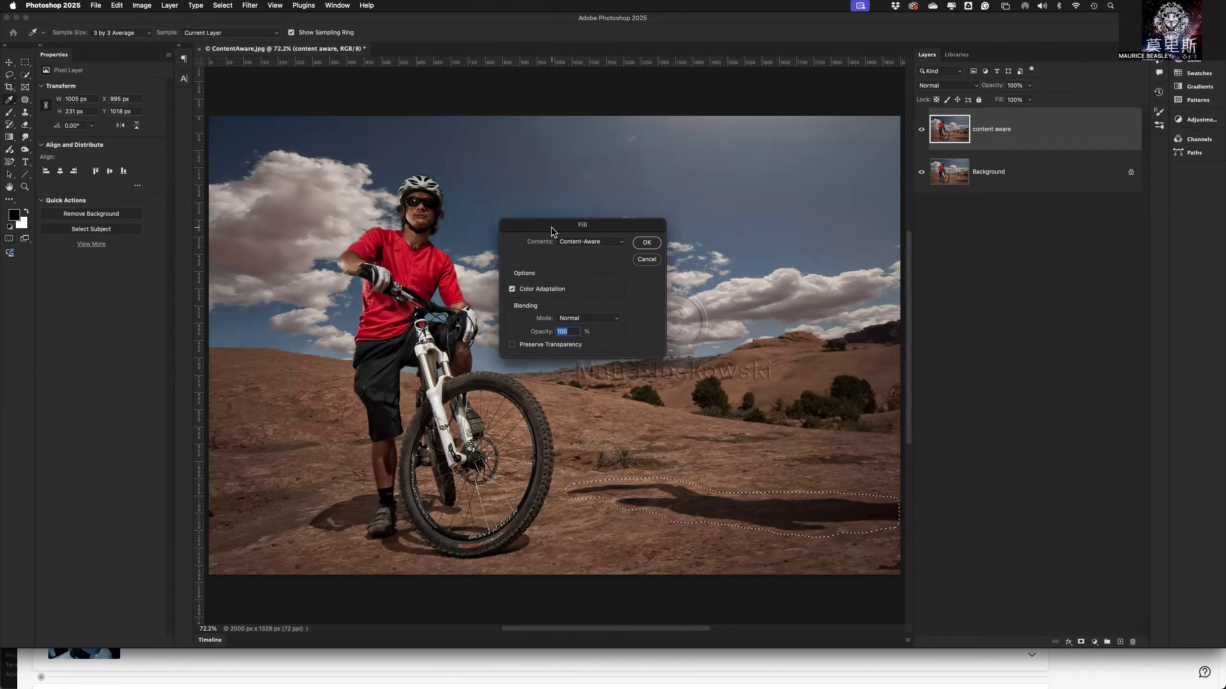
pyautogui.click(585, 243)
pyautogui.click(587, 243)
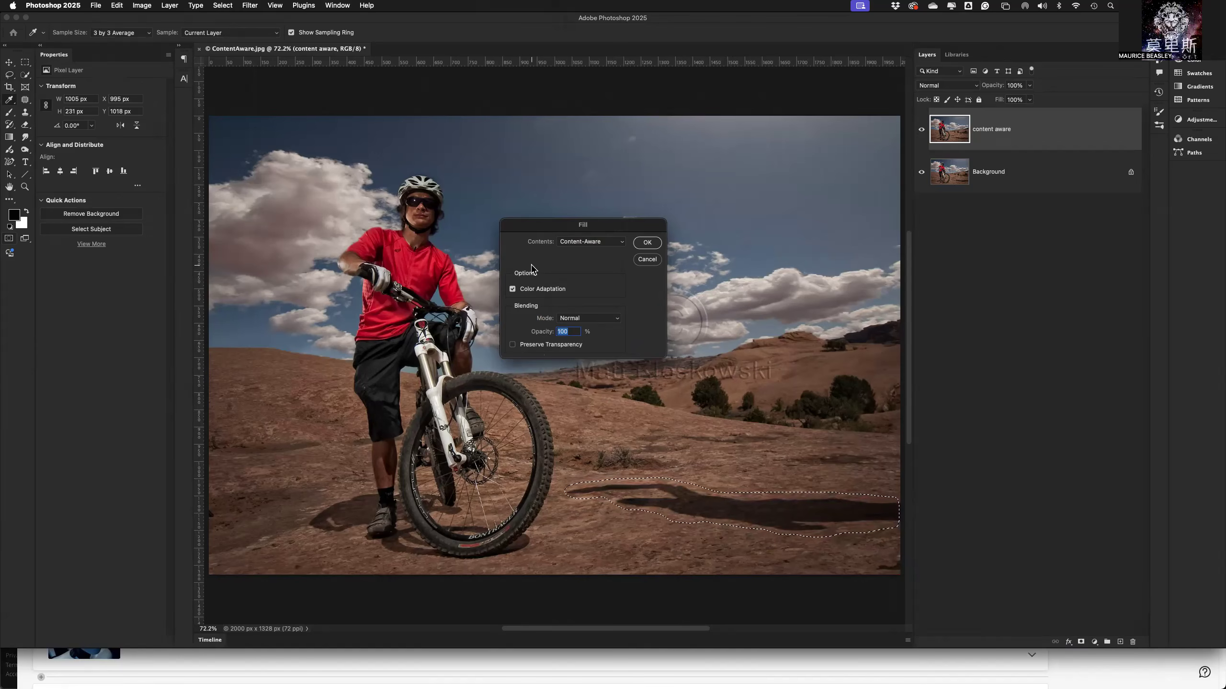
pyautogui.click(646, 243)
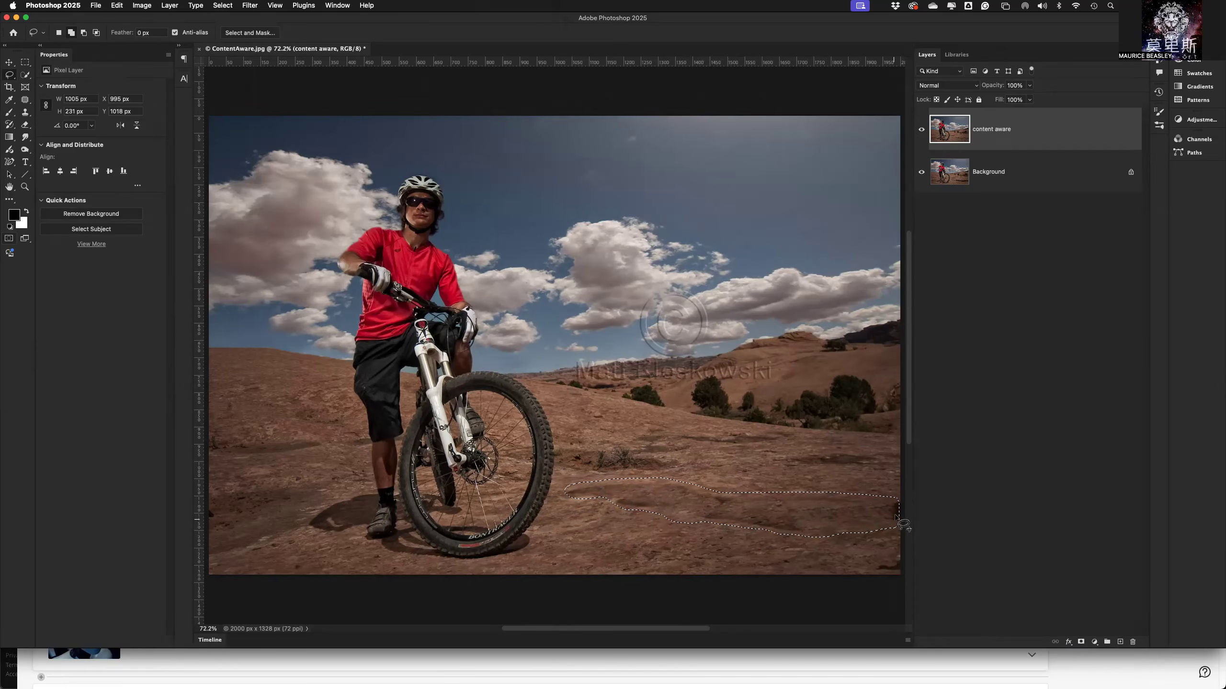
pyautogui.press('super+d')
# Lasso the leftover patch beside the front wheel, about 606 by 177 pixels, and feather the selection by 15 pixels.
pyautogui.moveTo(672, 472)
pyautogui.mouseDown()
pyautogui.moveTo(574, 476)
pyautogui.moveTo(554, 484)
pyautogui.moveTo(557, 502)
pyautogui.moveTo(574, 521)
pyautogui.moveTo(637, 531)
pyautogui.moveTo(699, 530)
pyautogui.moveTo(754, 516)
pyautogui.moveTo(762, 499)
pyautogui.moveTo(673, 474)
pyautogui.mouseUp()
pyautogui.click(223, 5)
pyautogui.moveTo(305, 155)
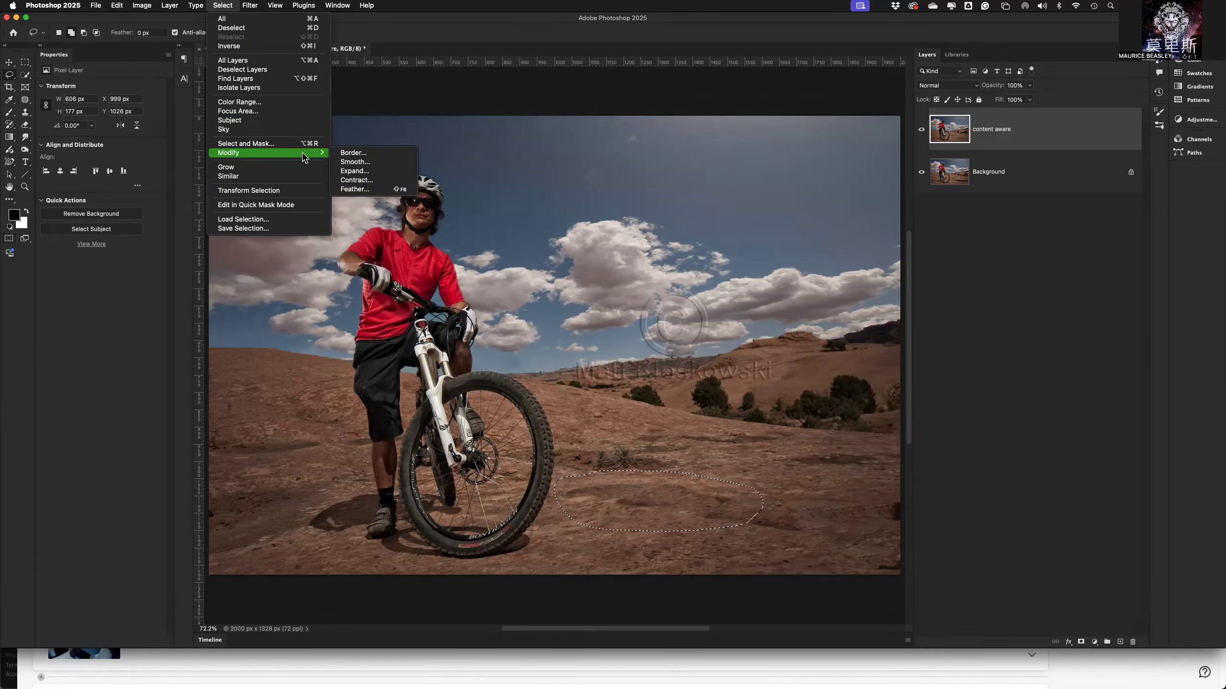
pyautogui.click(355, 190)
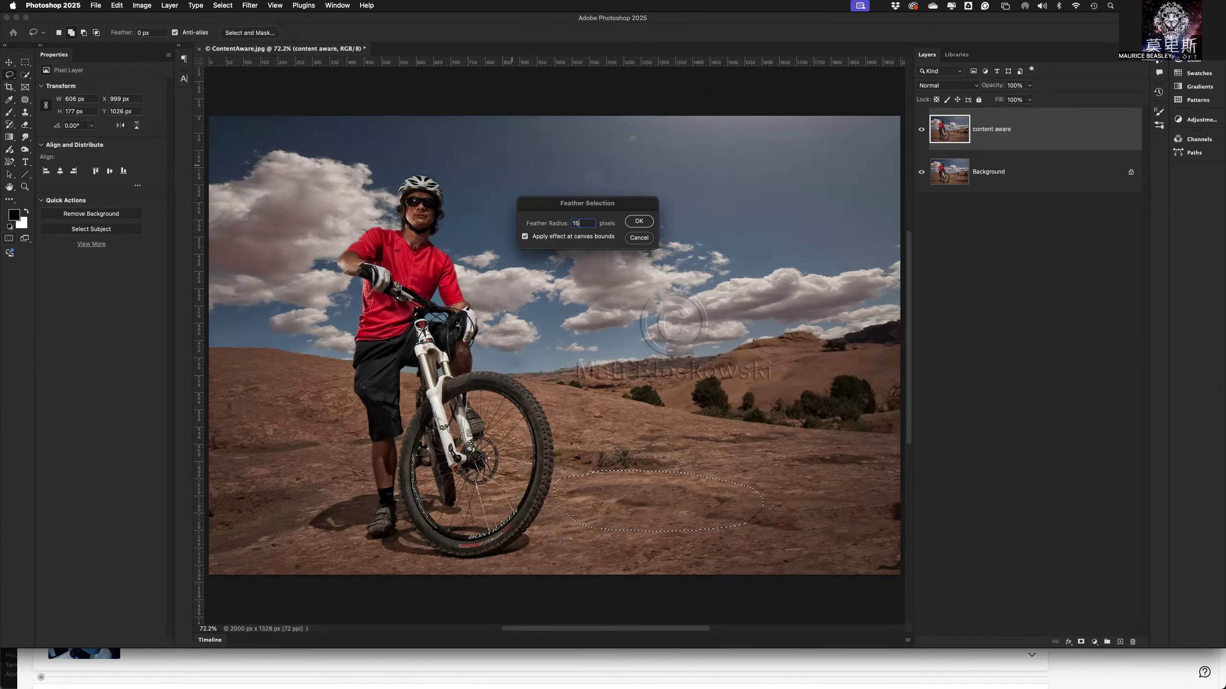
pyautogui.click(636, 224)
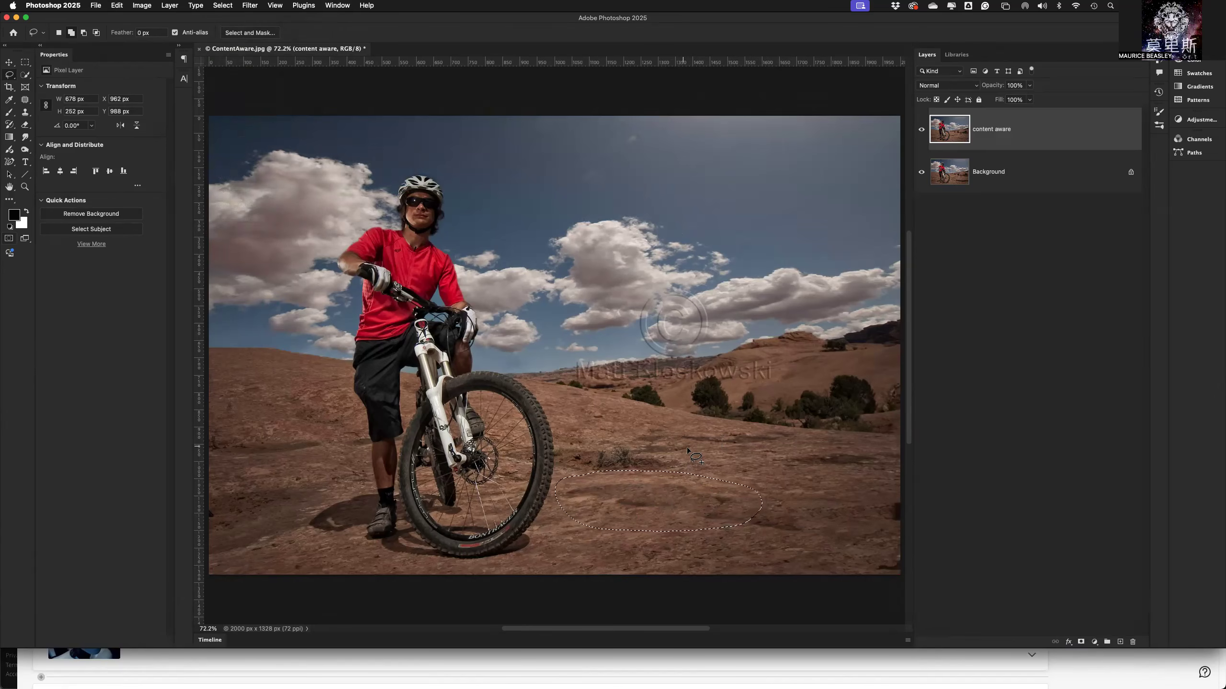
# Apply a Content-Aware fill to the feathered patch beside the front wheel at 100% opacity and deselect.
pyautogui.click(117, 5)
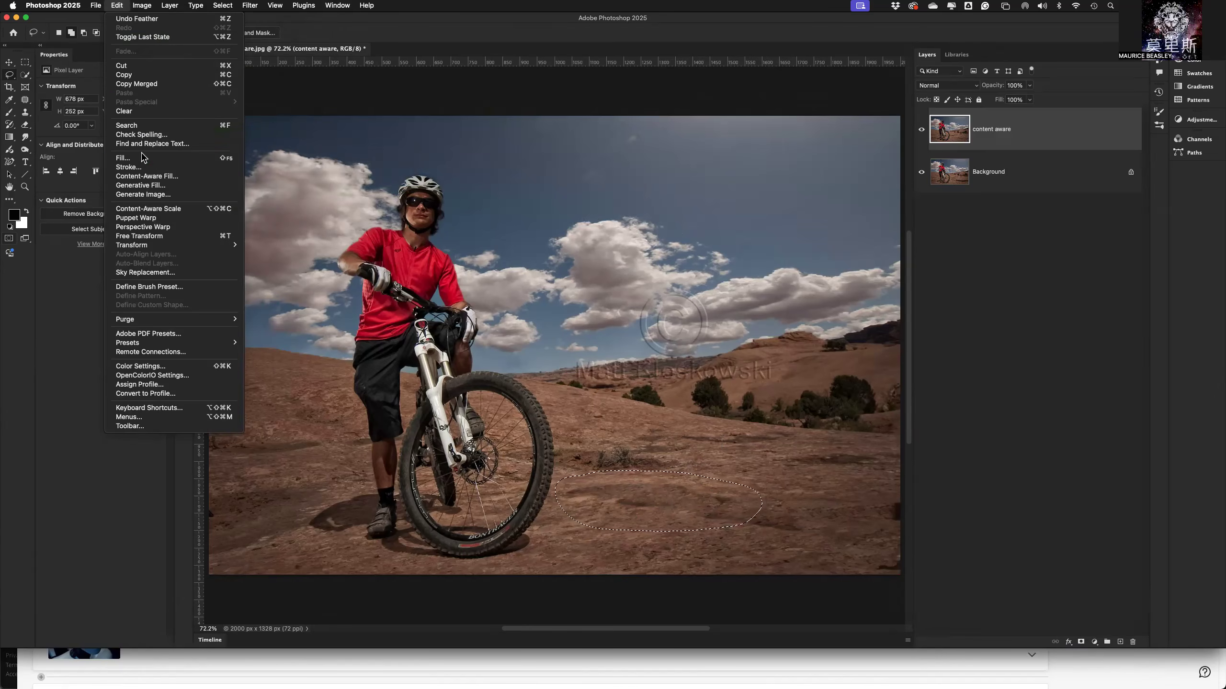
pyautogui.click(212, 160)
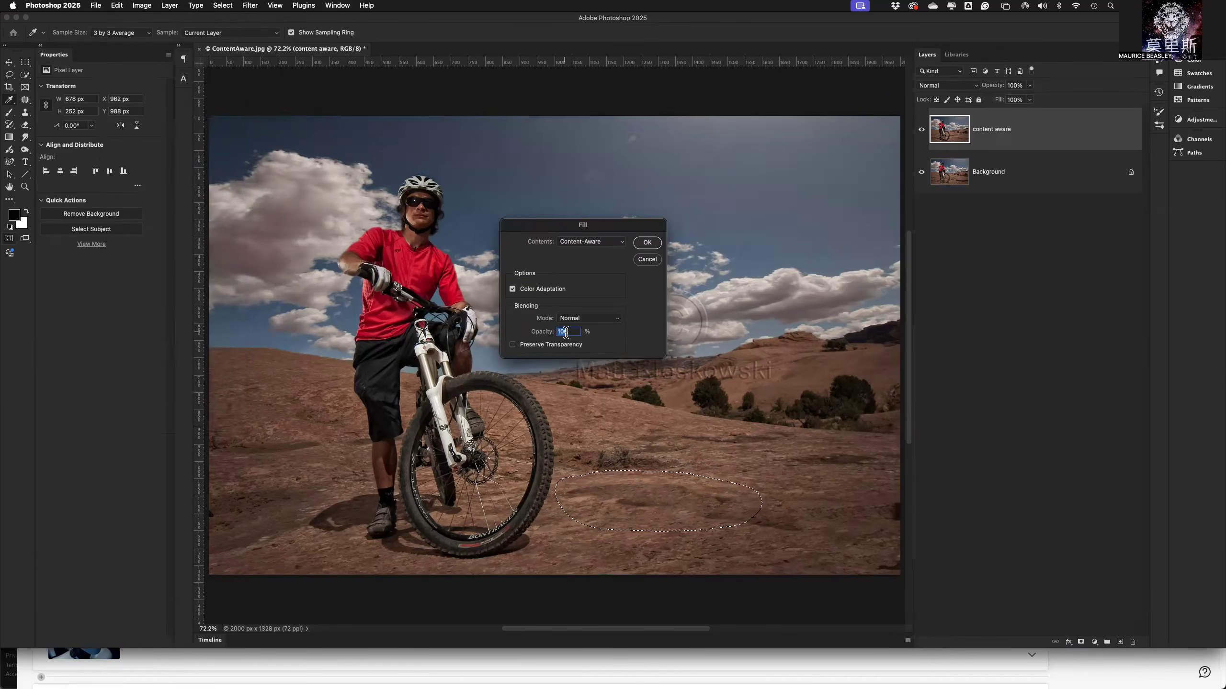
pyautogui.click(647, 243)
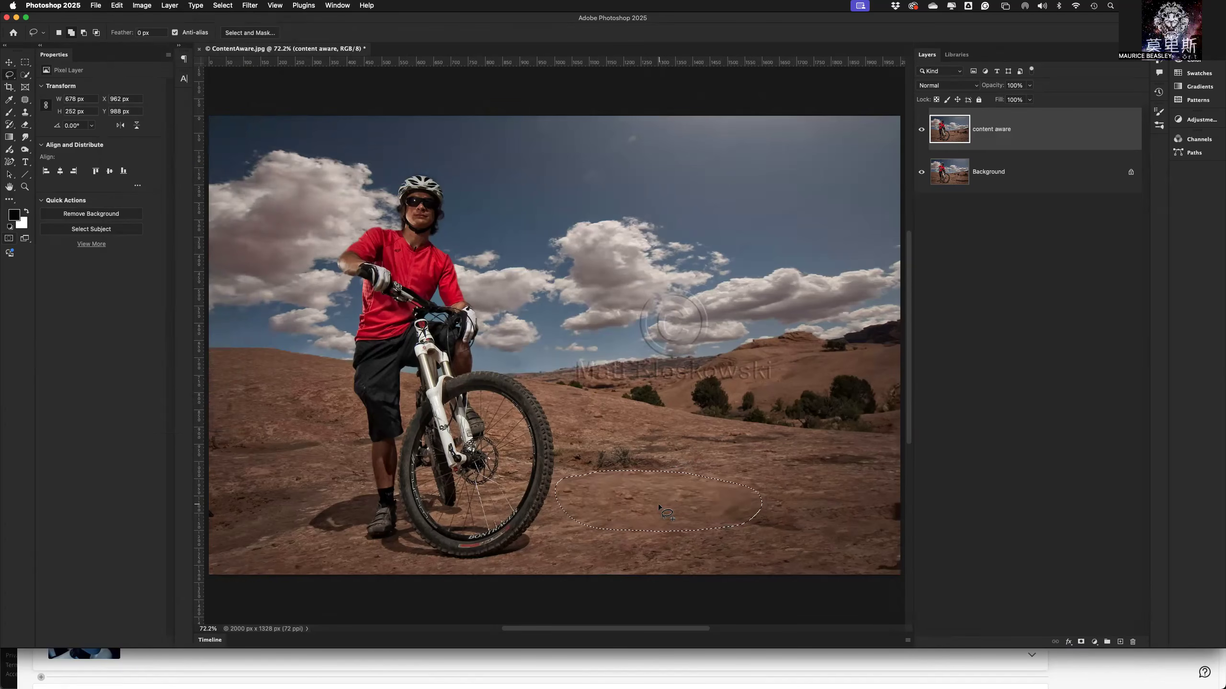
pyautogui.press('super+d')
# Hide the content aware layer and duplicate the Background layer as "Content Aware 2".
pyautogui.click(921, 129)
pyautogui.click(1034, 178)
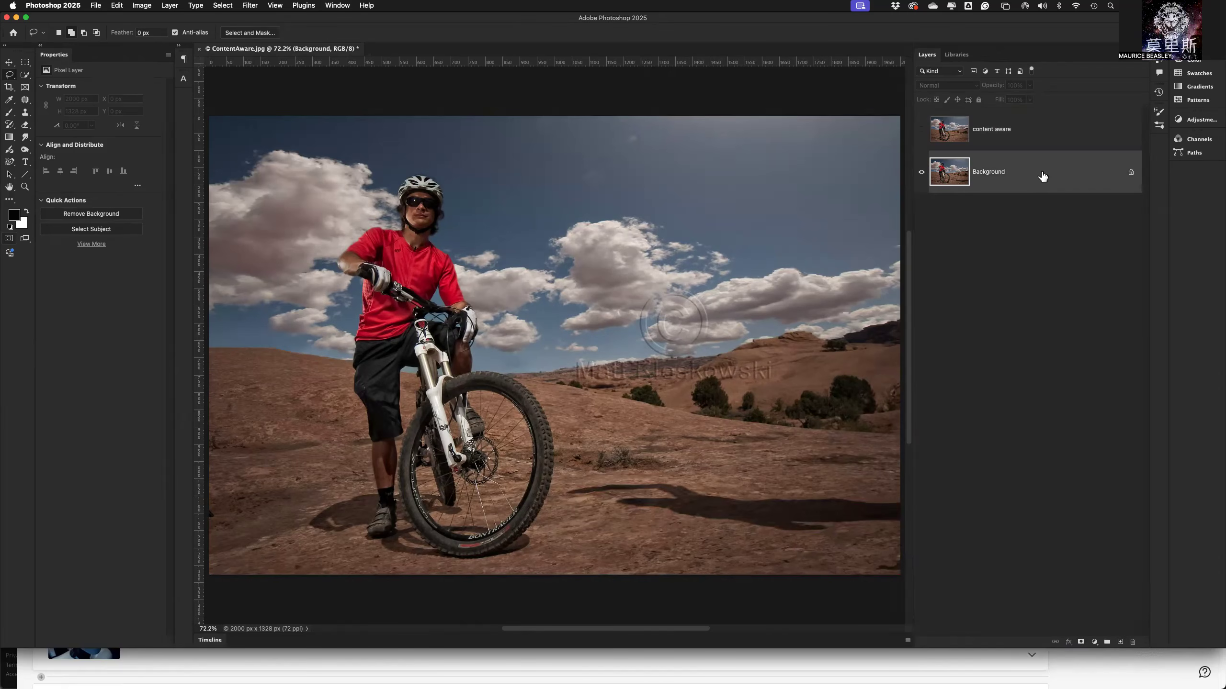
pyautogui.rightClick(1042, 174)
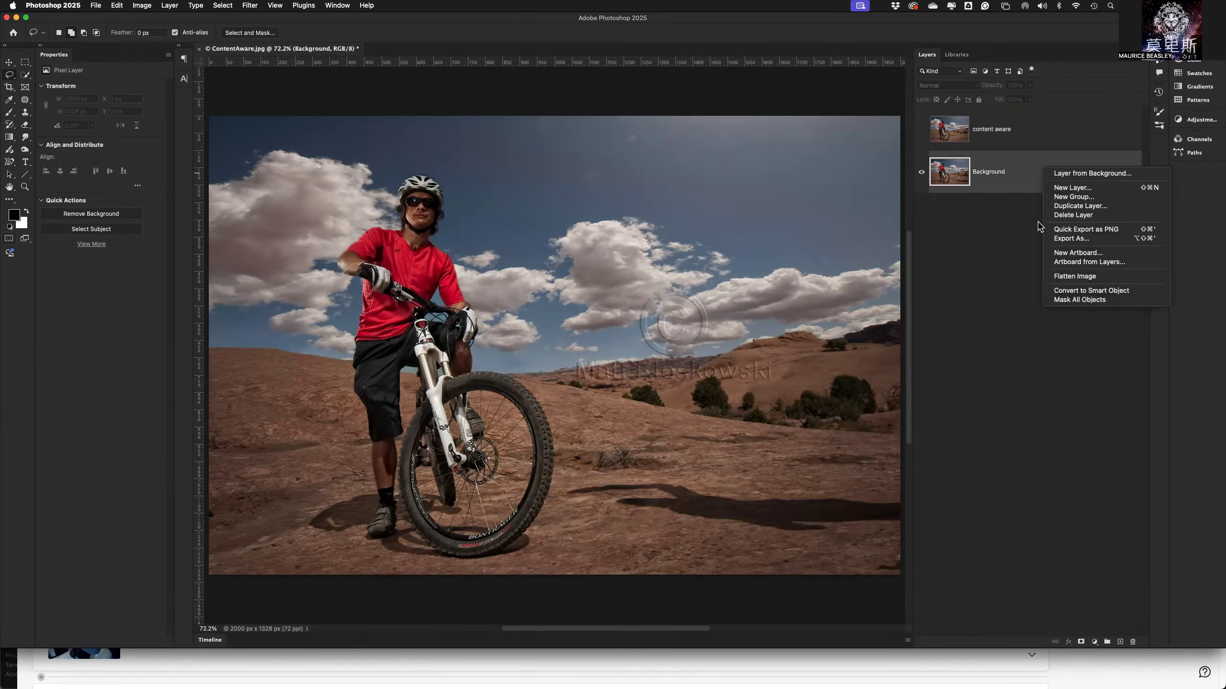
pyautogui.click(1074, 207)
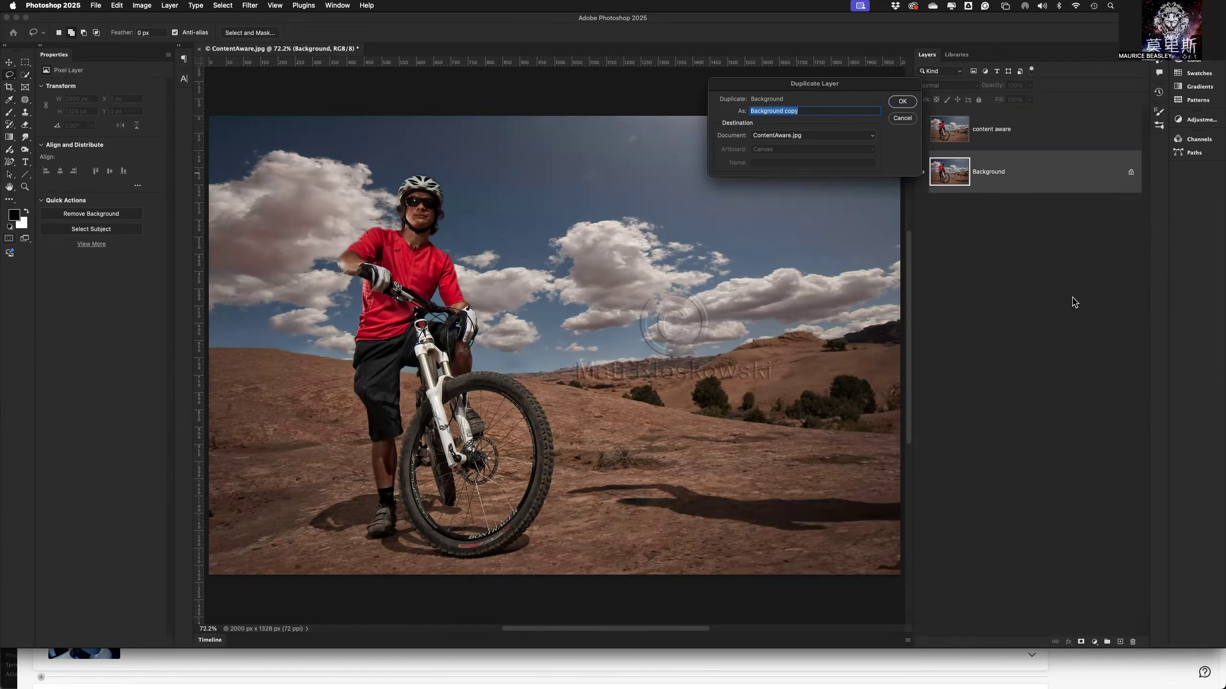
pyautogui.write('P')
pyautogui.press('BackSpace')
pyautogui.write('Content Aware 2')
pyautogui.press('Return')
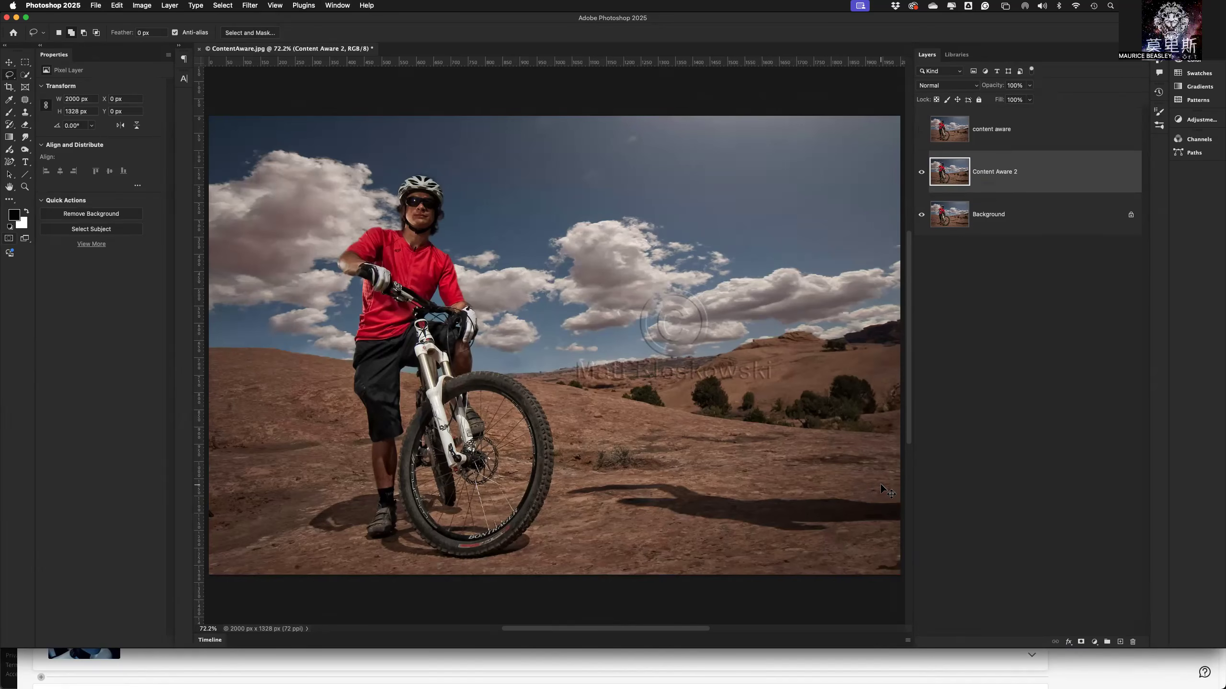
# Lasso the whole shadow on the Content Aware 2 layer, about 984 by 181 pixels, and open it in the Content-Aware Fill workspace.
pyautogui.press('super+minus')
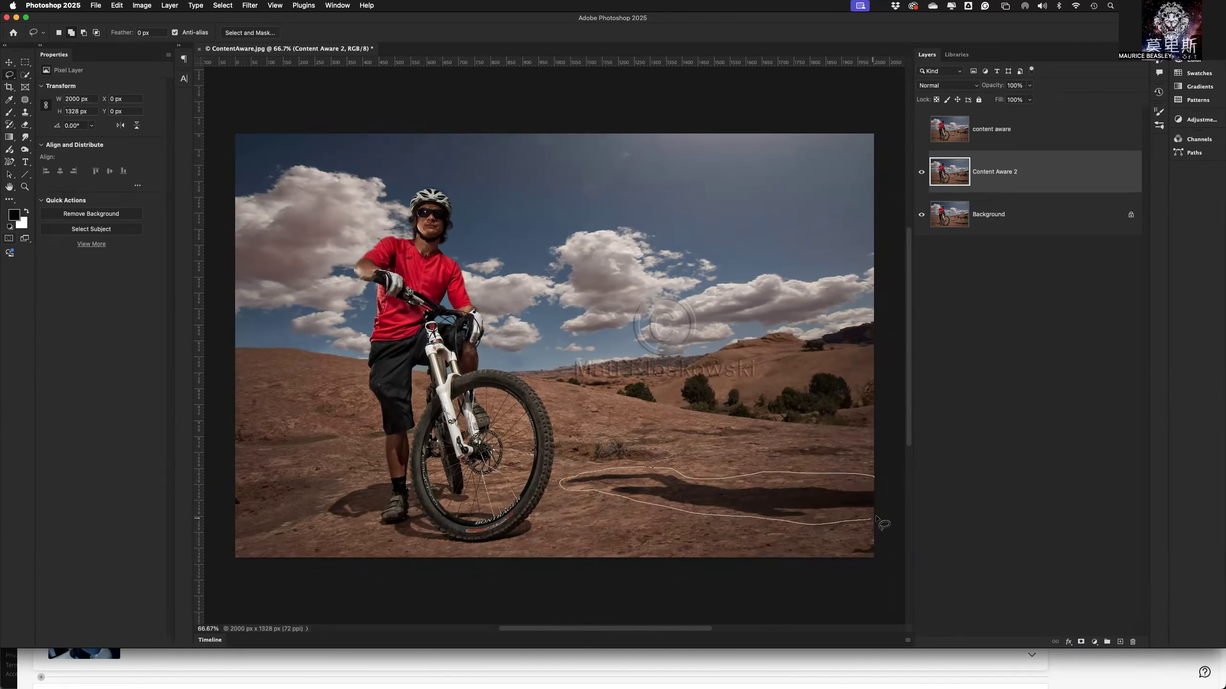
pyautogui.moveTo(888, 489)
pyautogui.mouseDown()
pyautogui.moveTo(881, 509)
pyautogui.moveTo(864, 503)
pyautogui.mouseUp()
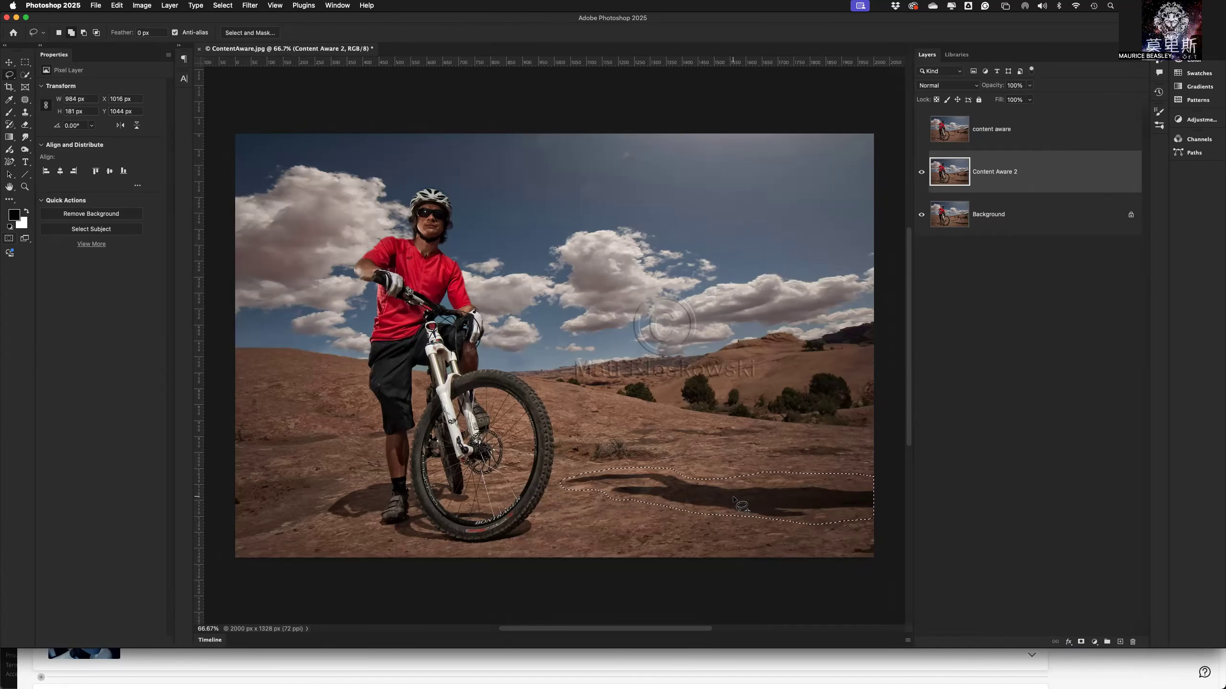
pyautogui.click(225, 7)
pyautogui.moveTo(242, 154)
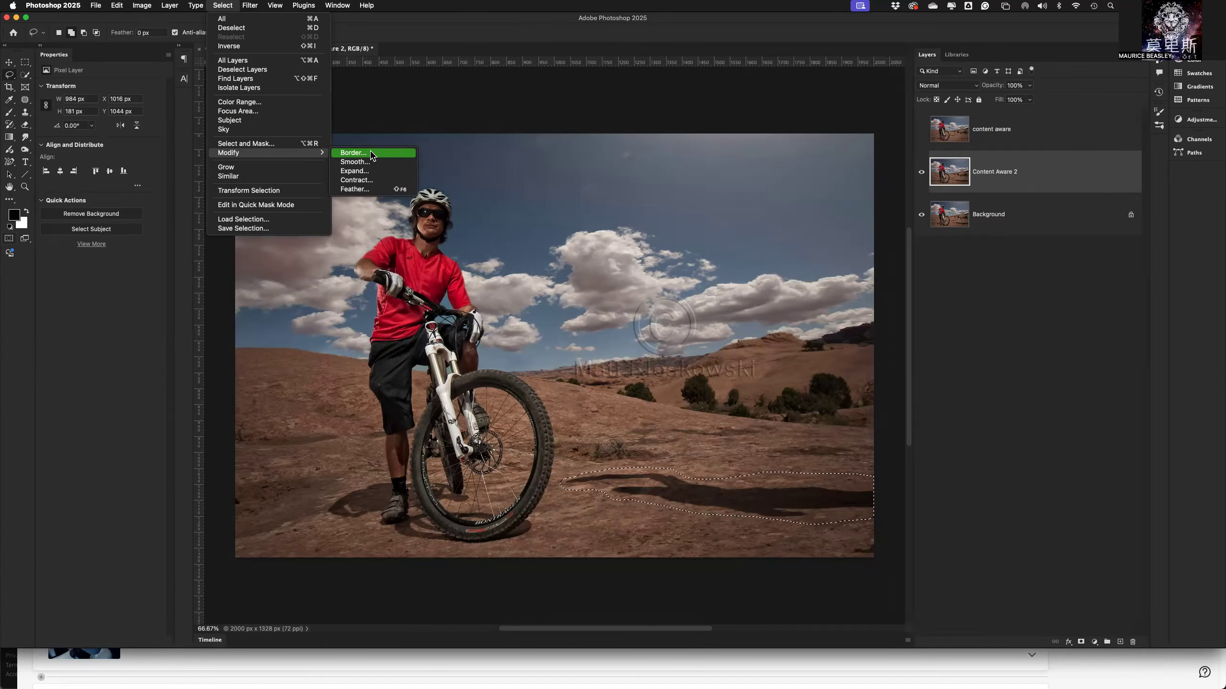
pyautogui.moveTo(202, 6)
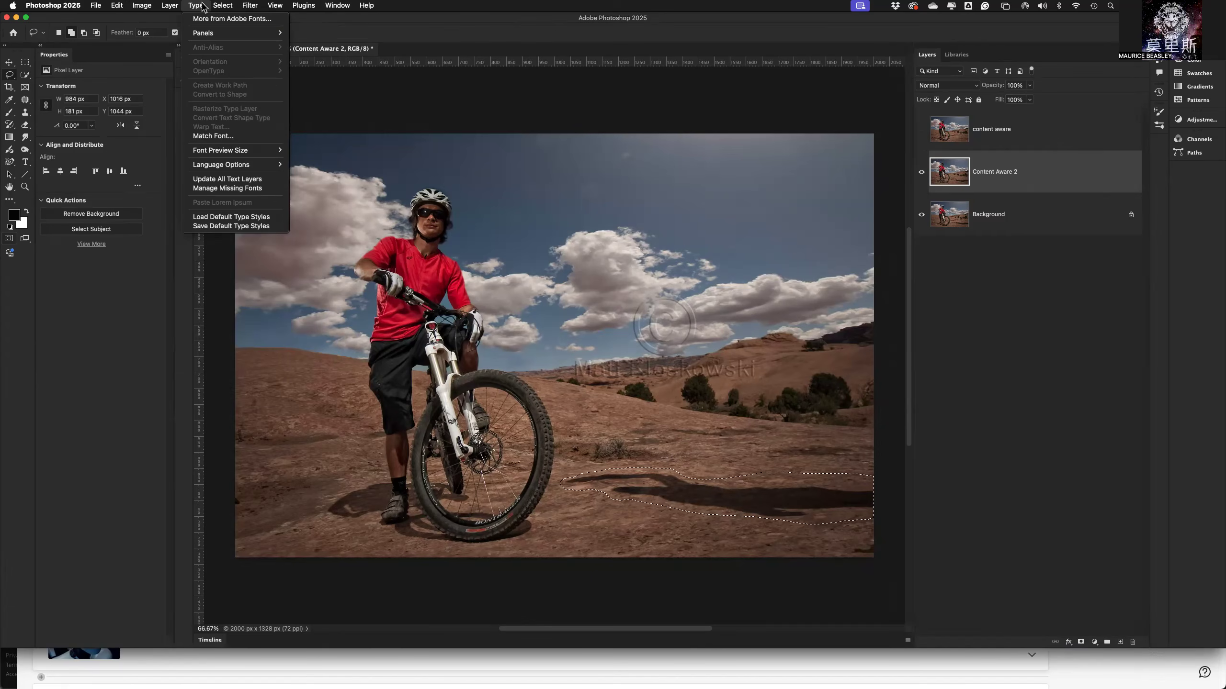
pyautogui.moveTo(135, 9)
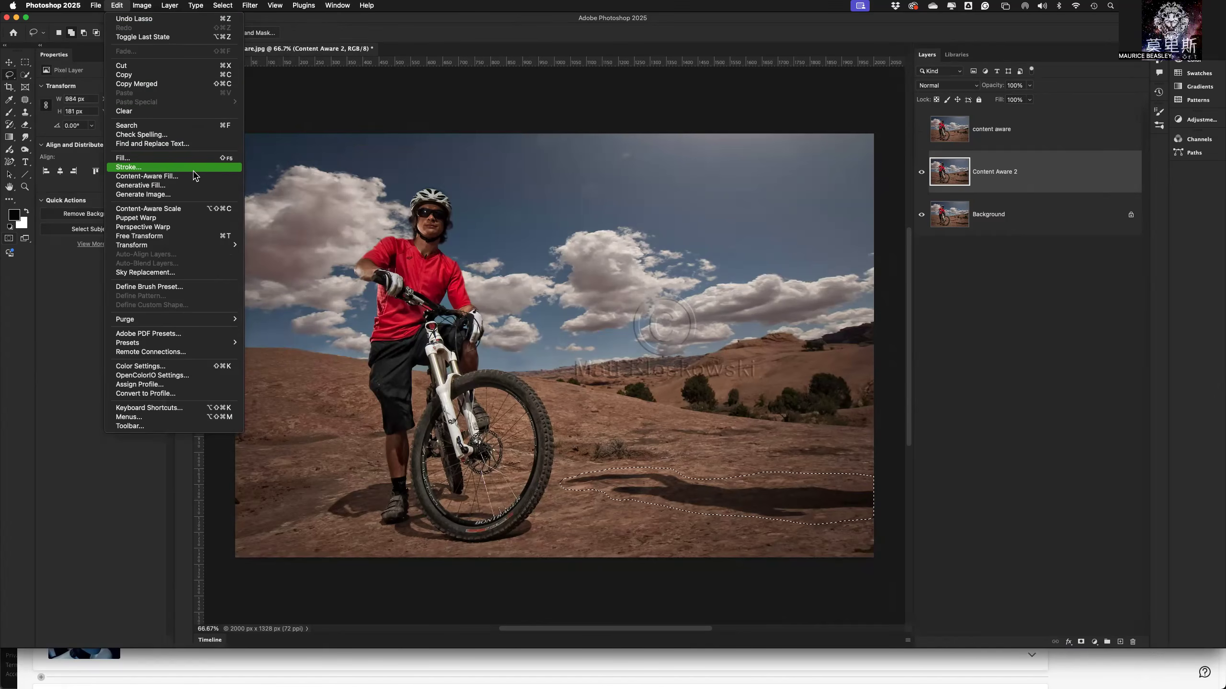
pyautogui.click(166, 177)
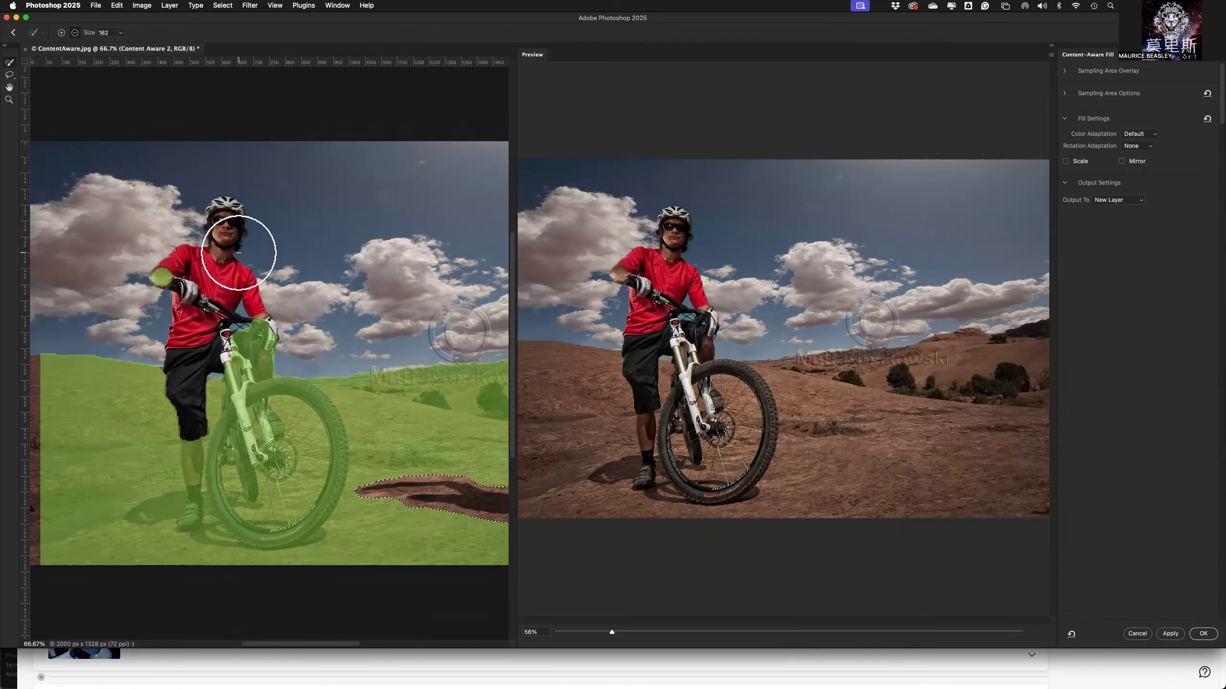
# Resize the divider between the image and the fill preview so that the entire sampling area is in view.
pyautogui.scroll(-3, 233, 266)
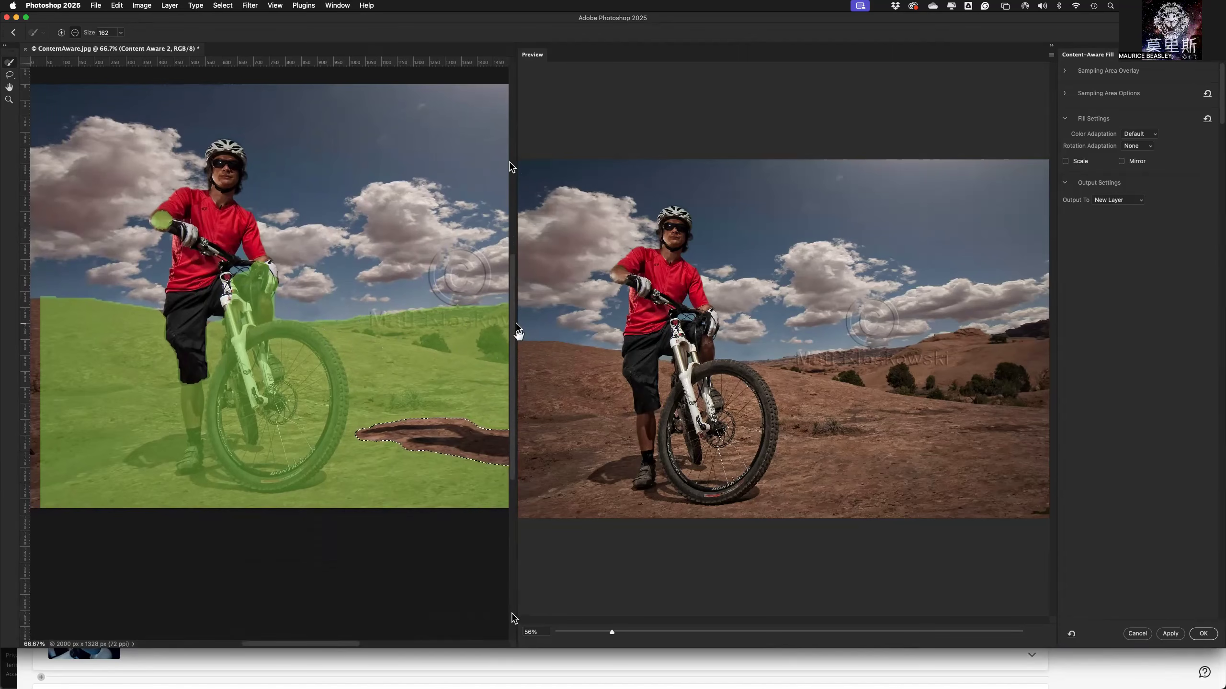
pyautogui.moveTo(519, 334); pyautogui.dragTo(254, 332)
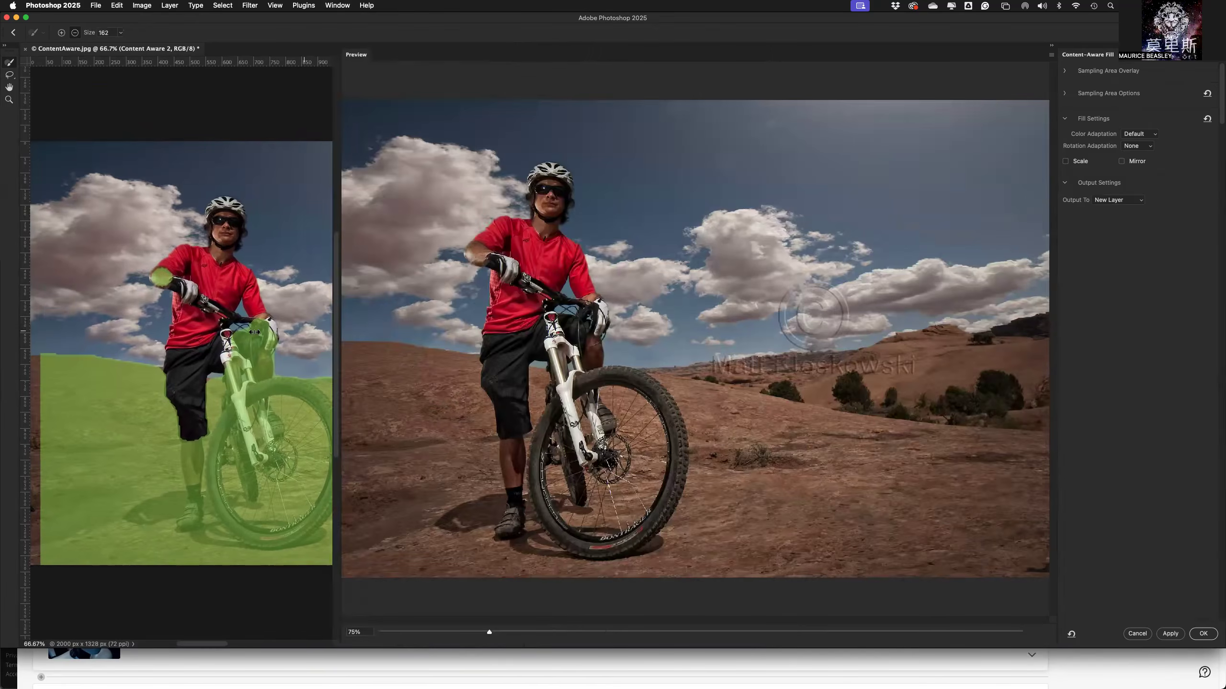
pyautogui.moveTo(679, 333); pyautogui.dragTo(309, 331)
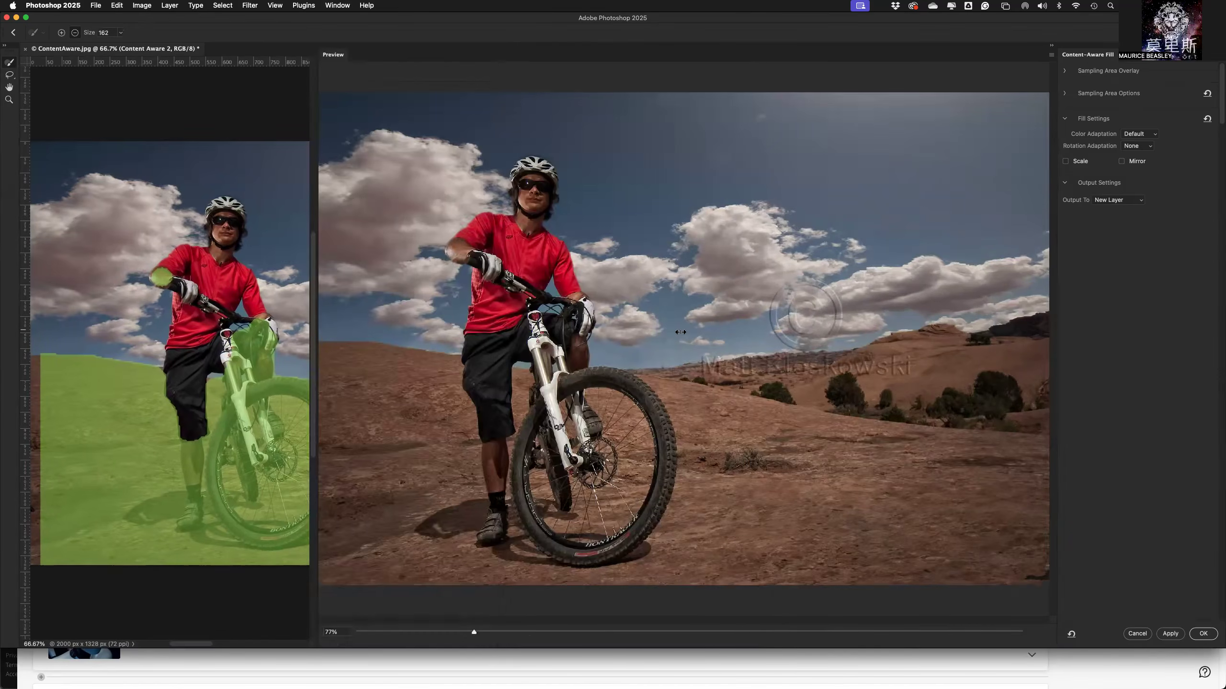
pyautogui.moveTo(680, 332); pyautogui.dragTo(727, 334)
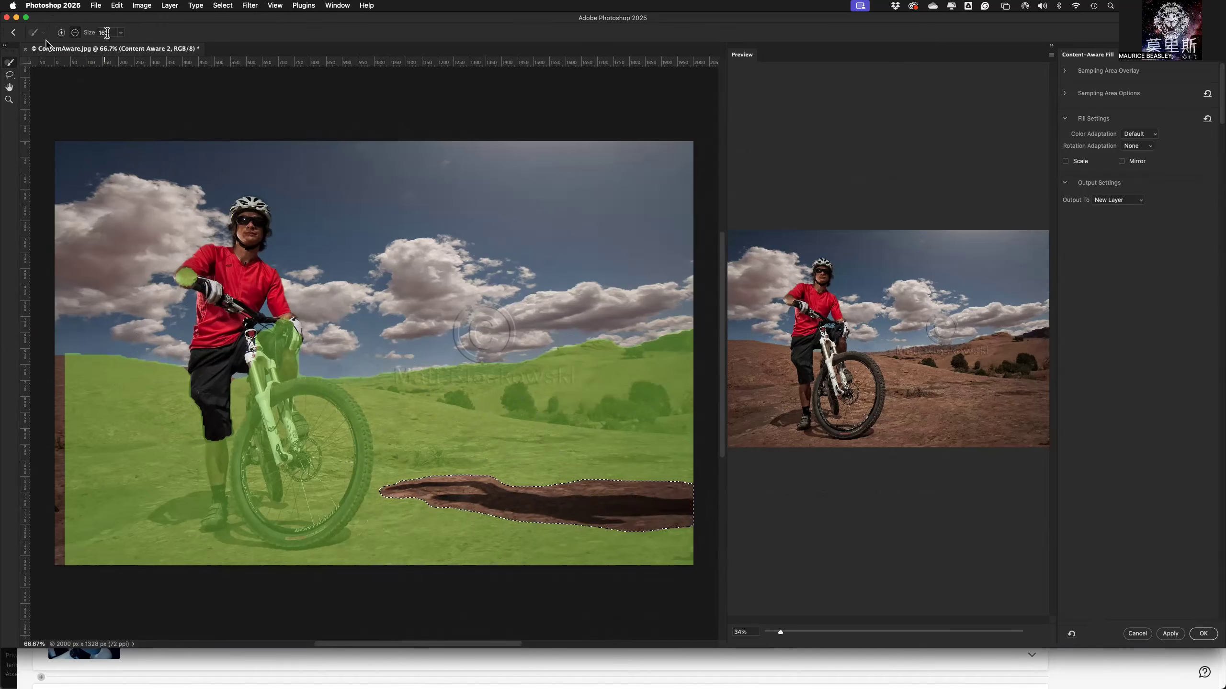
# Try out different sampling brush sizes and reduce the brush to size 60.
pyautogui.click(119, 33)
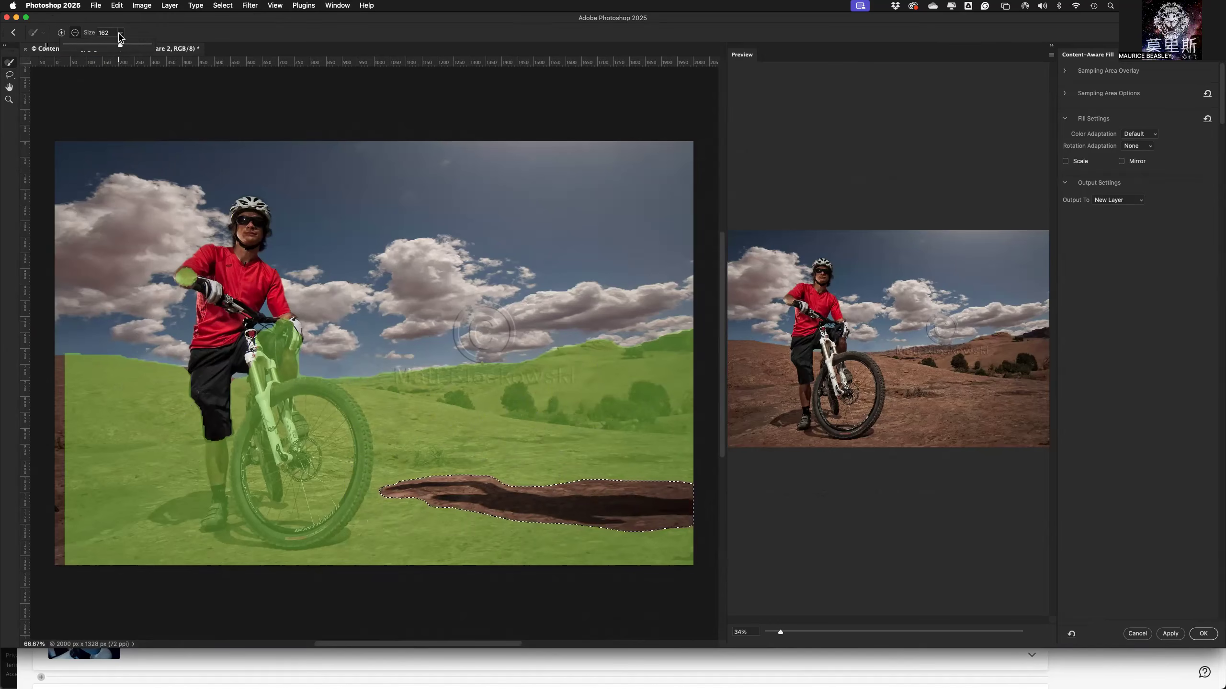
pyautogui.click(120, 34)
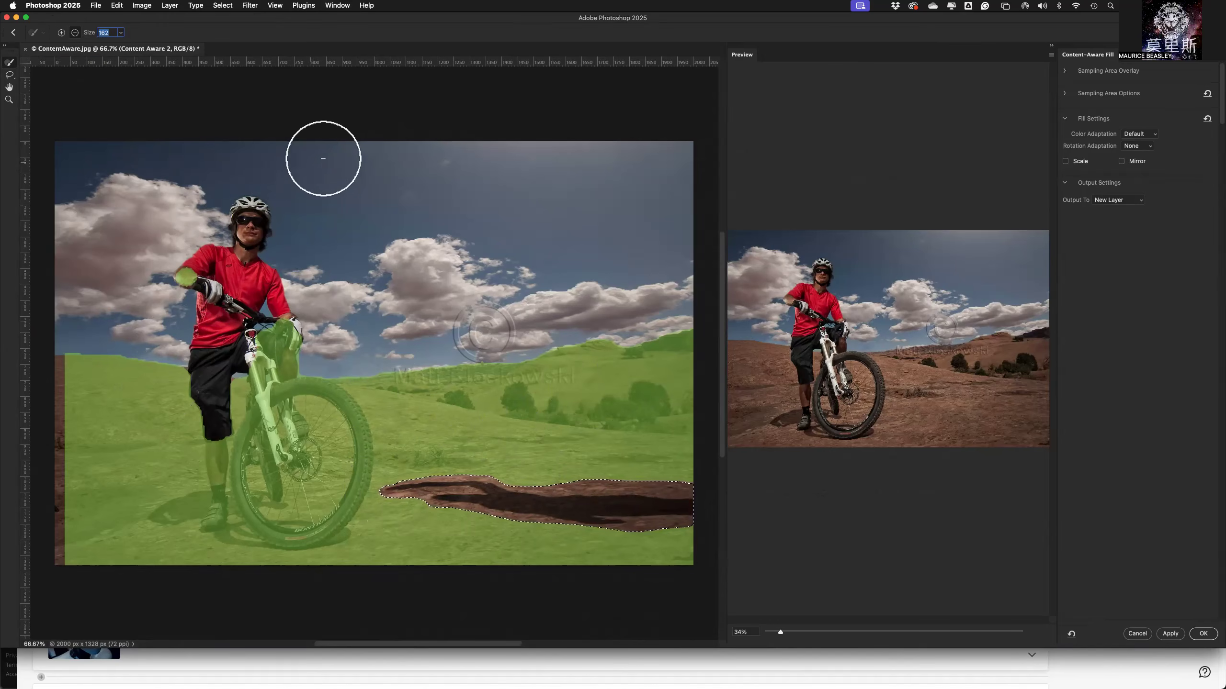
pyautogui.press('[')
pyautogui.press('[')
pyautogui.press('[')
pyautogui.press('[')
pyautogui.press('[')
pyautogui.press('[')
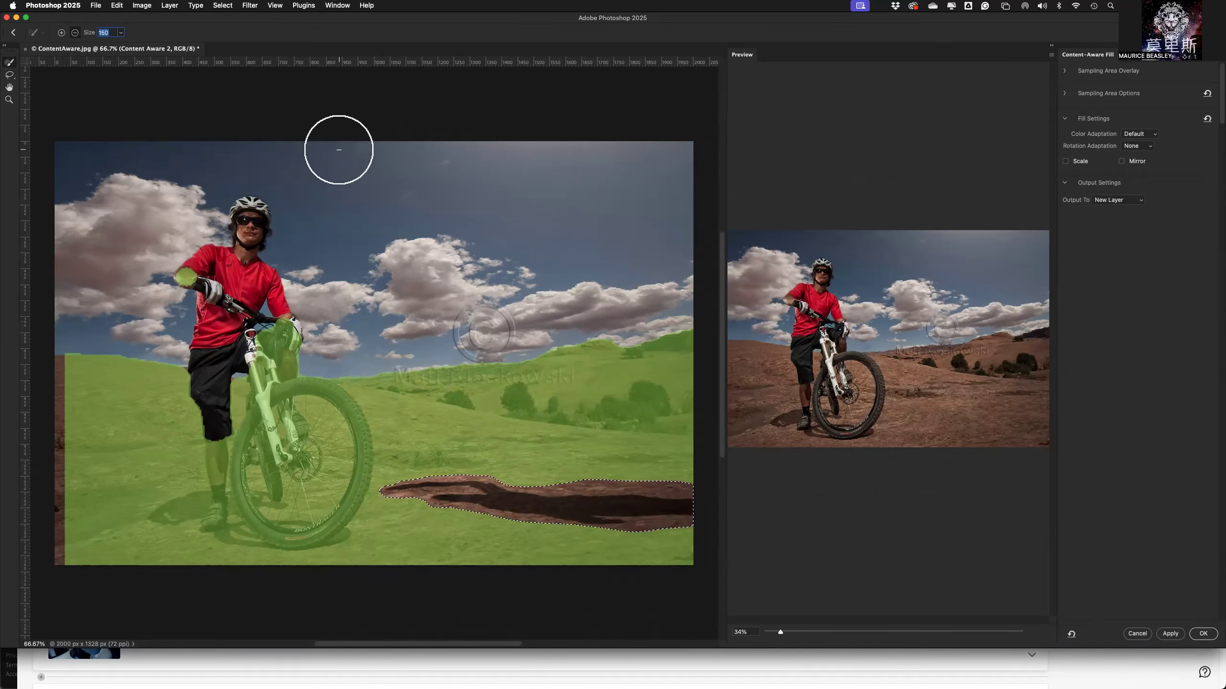
pyautogui.press(']')
pyautogui.press(']')
pyautogui.press(']')
pyautogui.press(']')
pyautogui.press('[')
pyautogui.press('[')
pyautogui.press('[')
pyautogui.press('[')
pyautogui.press('[')
pyautogui.press('[')
pyautogui.press(']')
pyautogui.press(']')
pyautogui.press(']')
pyautogui.press(']')
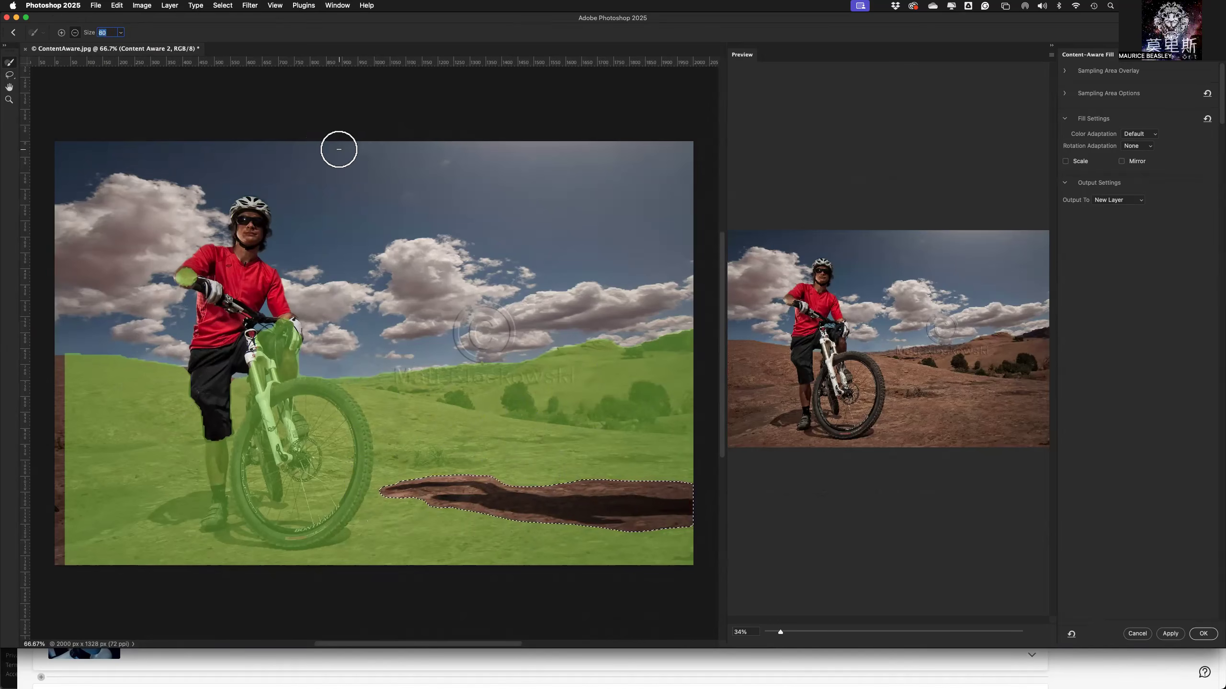
pyautogui.press('[')
pyautogui.press('[')
pyautogui.press('[')
pyautogui.press('[')
# Add a test patch of sky above the clouds to the sampling area and subtract it again.
pyautogui.moveTo(348, 189)
pyautogui.mouseDown()
pyautogui.moveTo(403, 187)
pyautogui.moveTo(400, 199)
pyautogui.moveTo(351, 199)
pyautogui.moveTo(395, 214)
pyautogui.moveTo(428, 198)
pyautogui.moveTo(407, 210)
pyautogui.mouseUp()
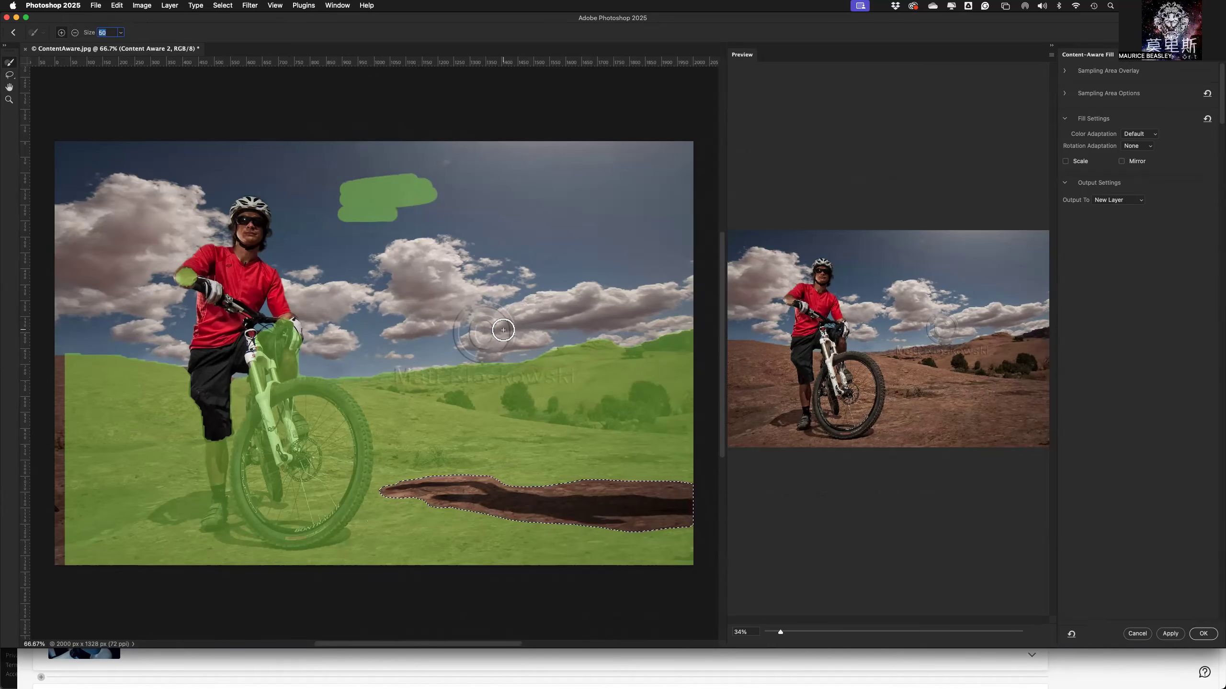
pyautogui.click(75, 33)
pyautogui.moveTo(420, 193)
pyautogui.mouseDown()
pyautogui.moveTo(385, 201)
pyautogui.moveTo(421, 216)
pyautogui.moveTo(346, 223)
pyautogui.moveTo(361, 203)
pyautogui.moveTo(336, 185)
pyautogui.moveTo(431, 182)
pyautogui.moveTo(415, 201)
pyautogui.moveTo(427, 163)
pyautogui.moveTo(448, 181)
pyautogui.moveTo(445, 206)
pyautogui.moveTo(381, 203)
pyautogui.mouseUp()
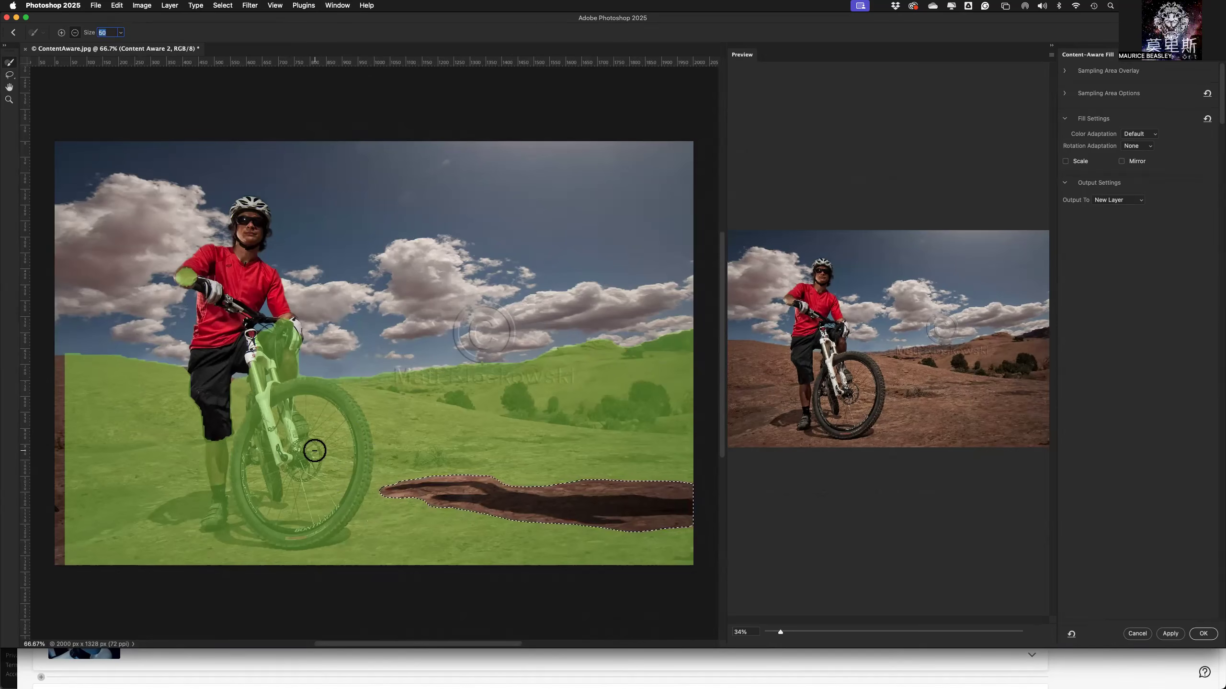
# Enlarge the sampling brush to size 200 and subtract the bike and the cyclist's legs from the sampling area.
pyautogui.press(']')
pyautogui.press(']')
pyautogui.press(']')
pyautogui.press(']')
pyautogui.press(']')
pyautogui.press(']')
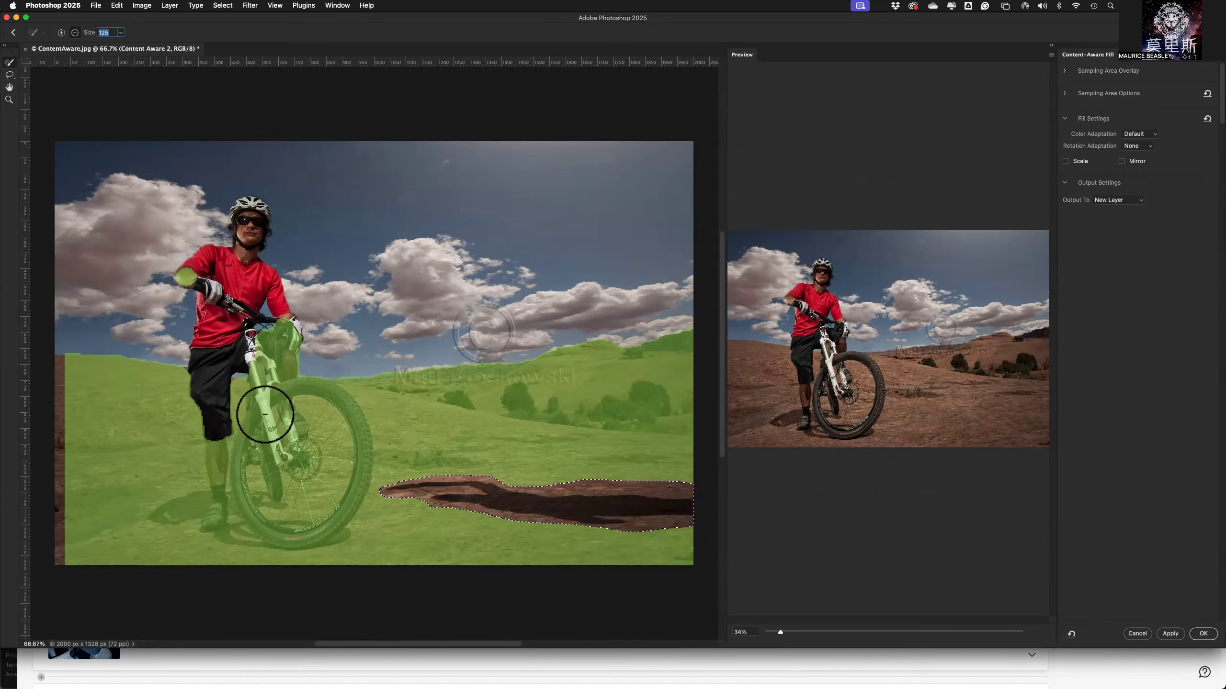
pyautogui.press(']')
pyautogui.press(']')
pyautogui.press(']')
pyautogui.moveTo(301, 460)
pyautogui.mouseDown()
pyautogui.moveTo(271, 468)
pyautogui.moveTo(319, 443)
pyautogui.moveTo(287, 457)
pyautogui.moveTo(283, 421)
pyautogui.moveTo(275, 428)
pyautogui.moveTo(301, 421)
pyautogui.moveTo(322, 433)
pyautogui.moveTo(328, 453)
pyautogui.moveTo(305, 502)
pyautogui.moveTo(268, 509)
pyautogui.moveTo(245, 480)
pyautogui.moveTo(230, 507)
pyautogui.moveTo(216, 500)
pyautogui.moveTo(231, 464)
pyautogui.moveTo(226, 392)
pyautogui.moveTo(254, 341)
pyautogui.moveTo(262, 367)
pyautogui.moveTo(273, 339)
pyautogui.moveTo(305, 431)
pyautogui.moveTo(310, 417)
pyautogui.moveTo(327, 435)
pyautogui.moveTo(315, 409)
pyautogui.moveTo(333, 429)
pyautogui.moveTo(335, 488)
pyautogui.moveTo(276, 511)
pyautogui.mouseUp()
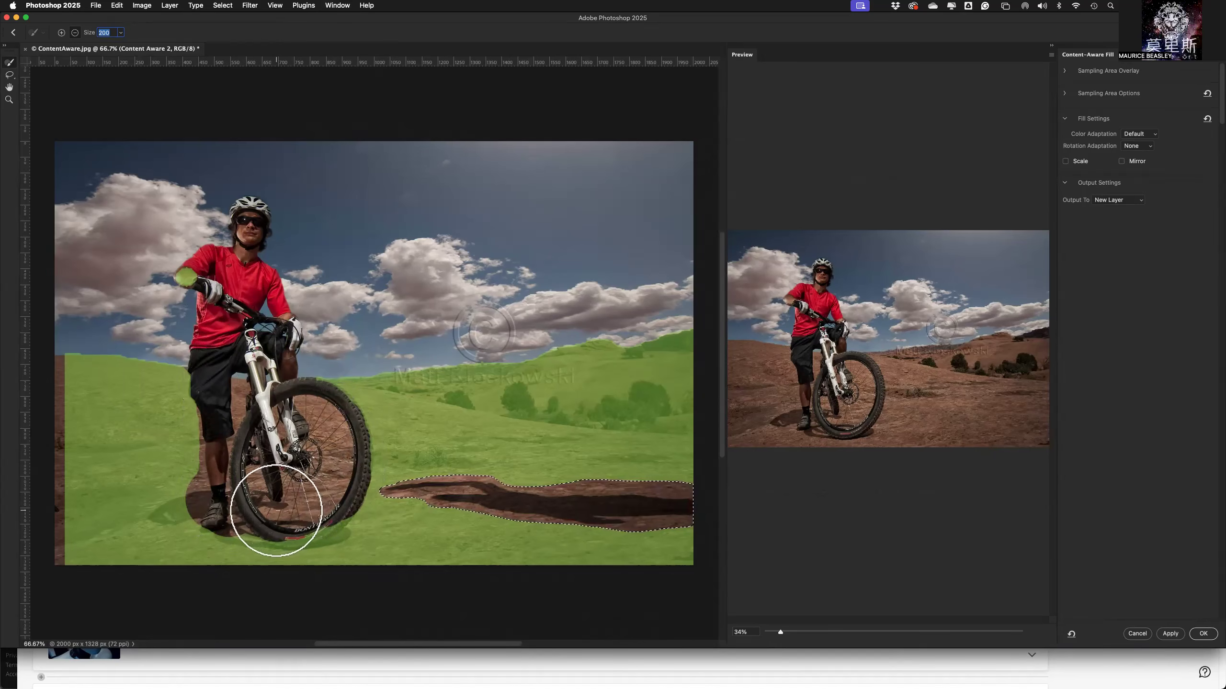
# Reduce the sampling brush in stages to size 90 and subtract the ground beneath the front wheel and the shadow around the cyclist's foot.
pyautogui.press('[')
pyautogui.press('[')
pyautogui.press('[')
pyautogui.moveTo(310, 511)
pyautogui.mouseDown()
pyautogui.moveTo(333, 528)
pyautogui.moveTo(234, 519)
pyautogui.mouseUp()
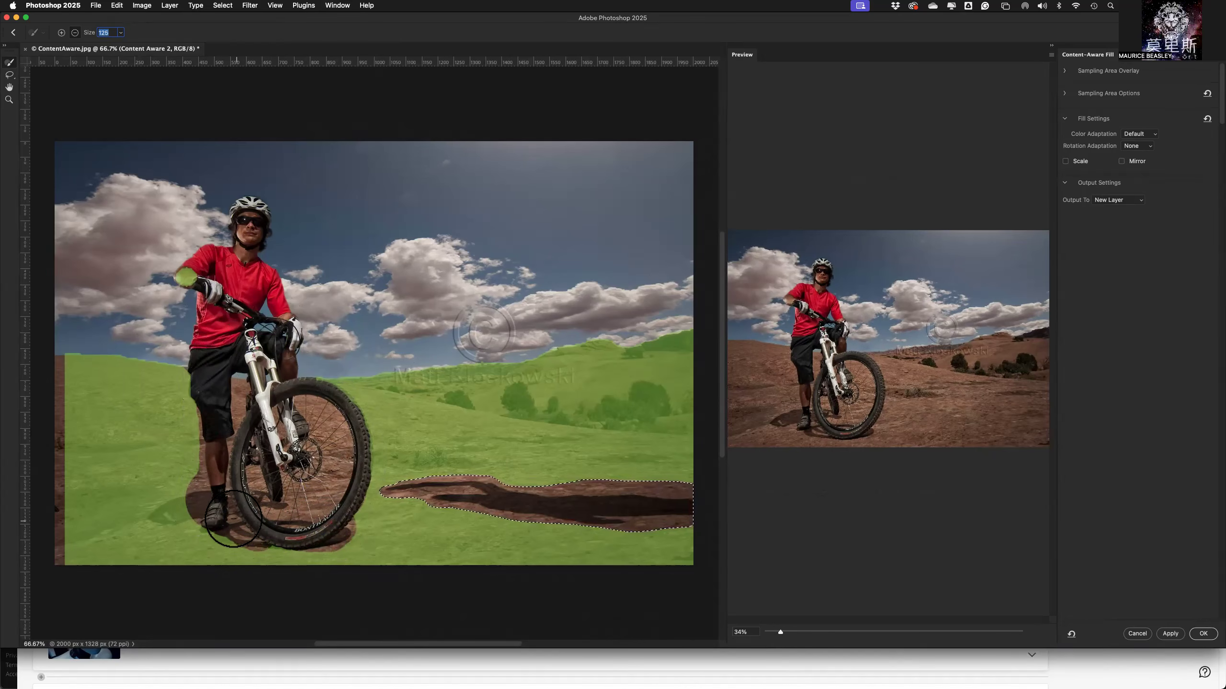
pyautogui.press('[')
pyautogui.press('[')
pyautogui.moveTo(207, 504)
pyautogui.mouseDown()
pyautogui.moveTo(151, 521)
pyautogui.moveTo(211, 513)
pyautogui.mouseUp()
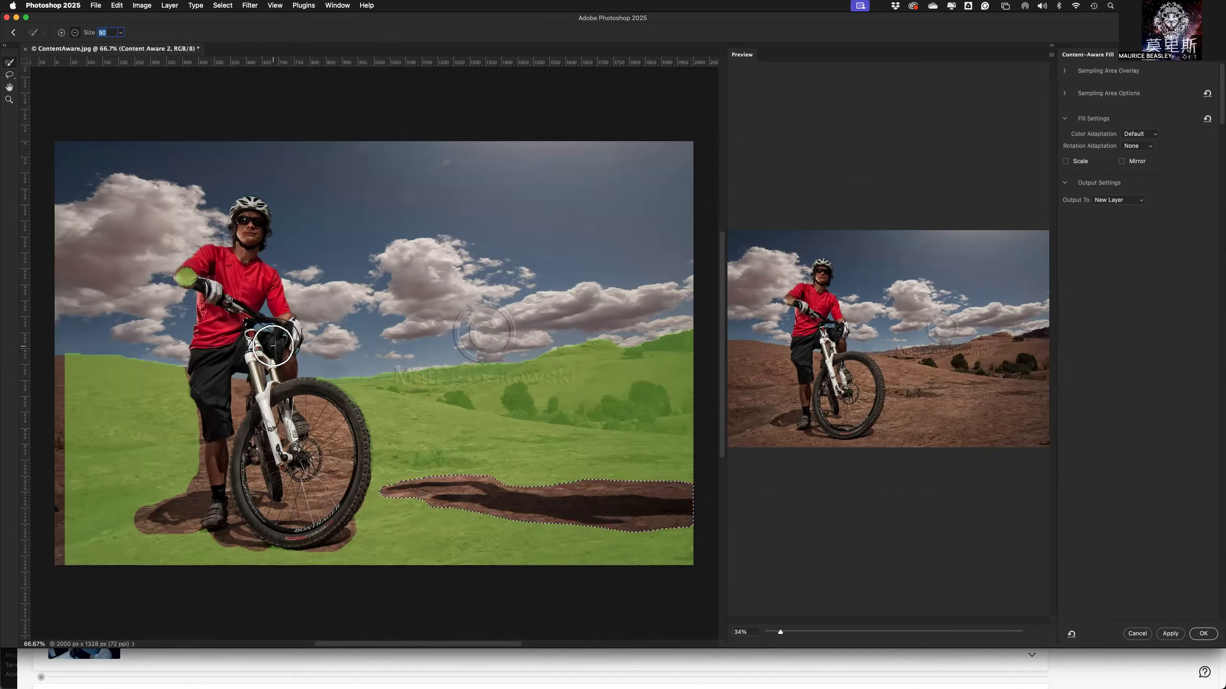
# Subtract the remaining sampling overlay along the outer edge of the front wheel.
pyautogui.click(282, 404)
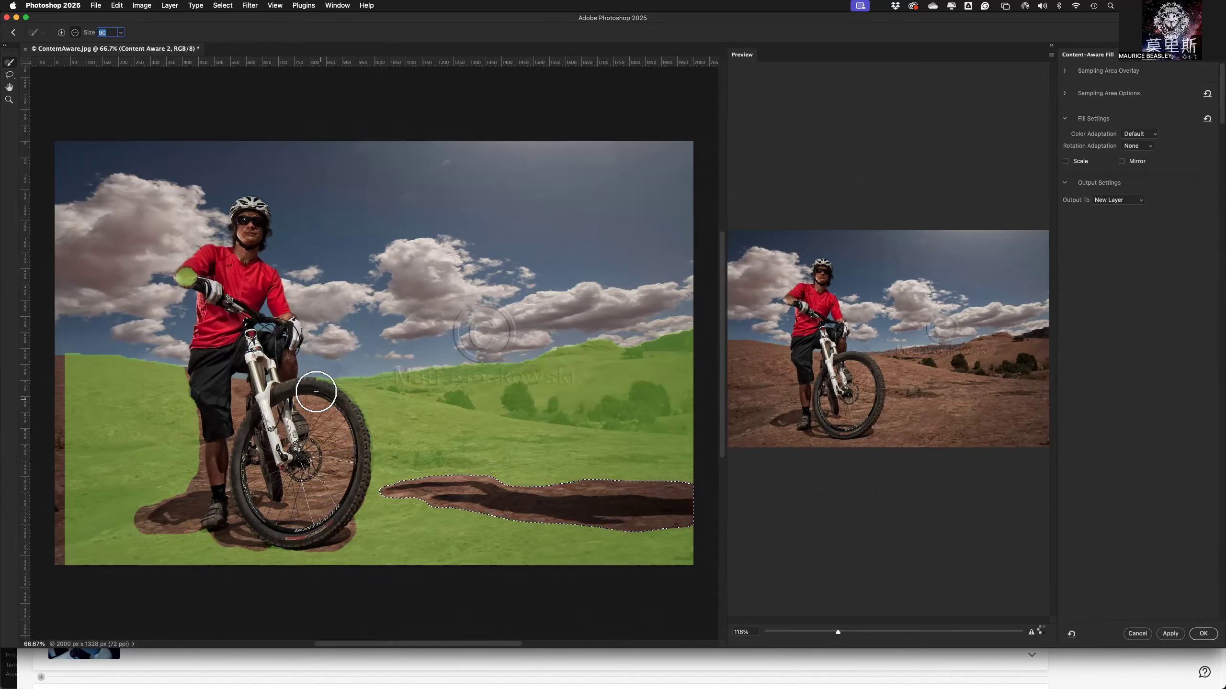
pyautogui.moveTo(354, 408); pyautogui.dragTo(360, 448)
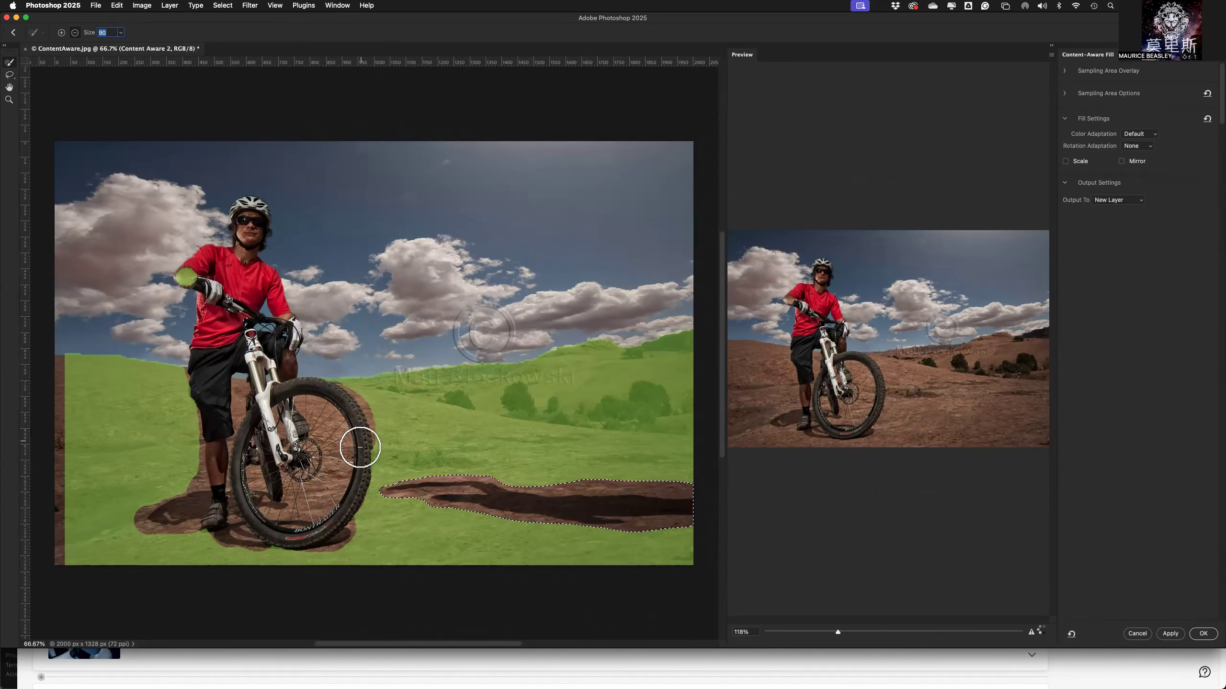
pyautogui.moveTo(354, 492)
pyautogui.mouseDown()
pyautogui.moveTo(337, 530)
pyautogui.moveTo(351, 433)
pyautogui.moveTo(355, 491)
pyautogui.mouseUp()
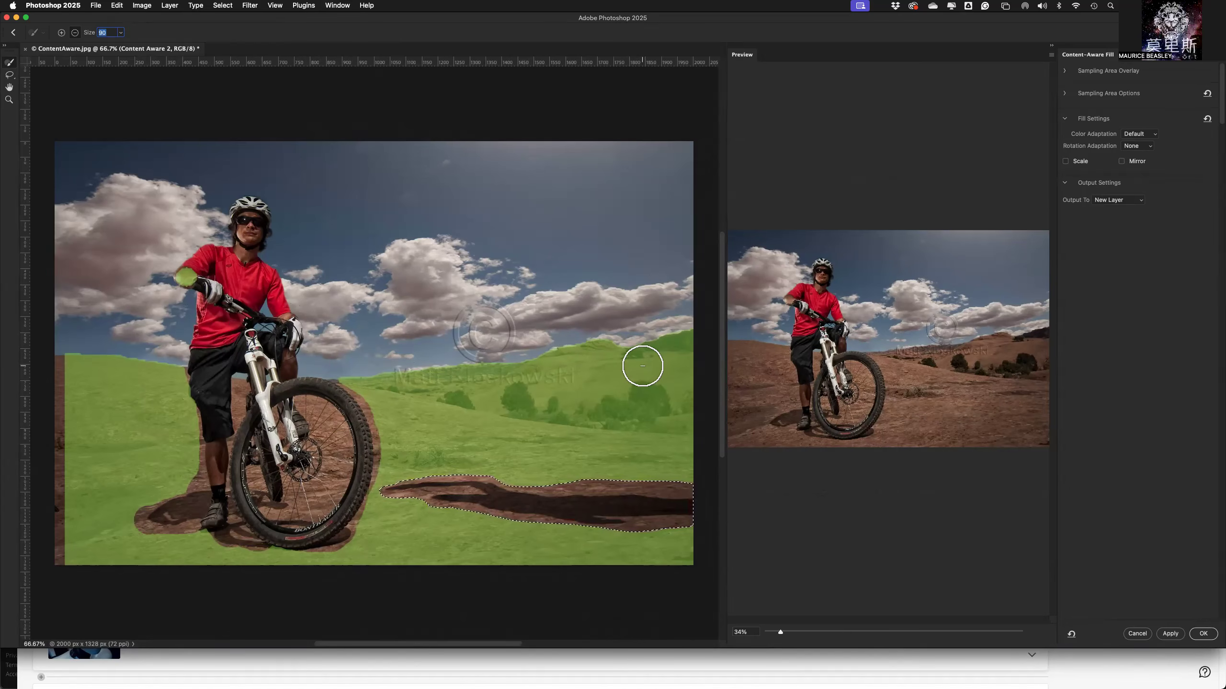
# Reduce the sampling brush to about size 40 and subtract the dark rocks on the horizon and the bushes on the hillside from the sampling area.
pyautogui.write('----')
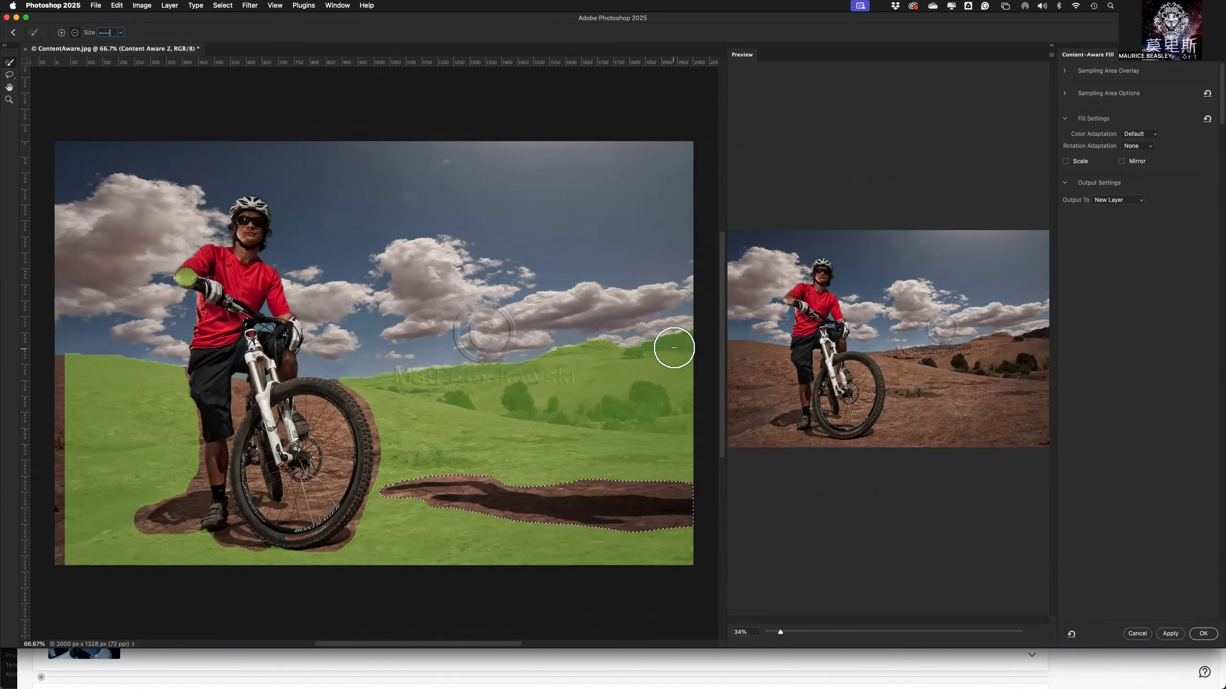
pyautogui.press('[')
pyautogui.press('[')
pyautogui.press('[')
pyautogui.press('[')
pyautogui.press('[')
pyautogui.press('[')
pyautogui.press('[')
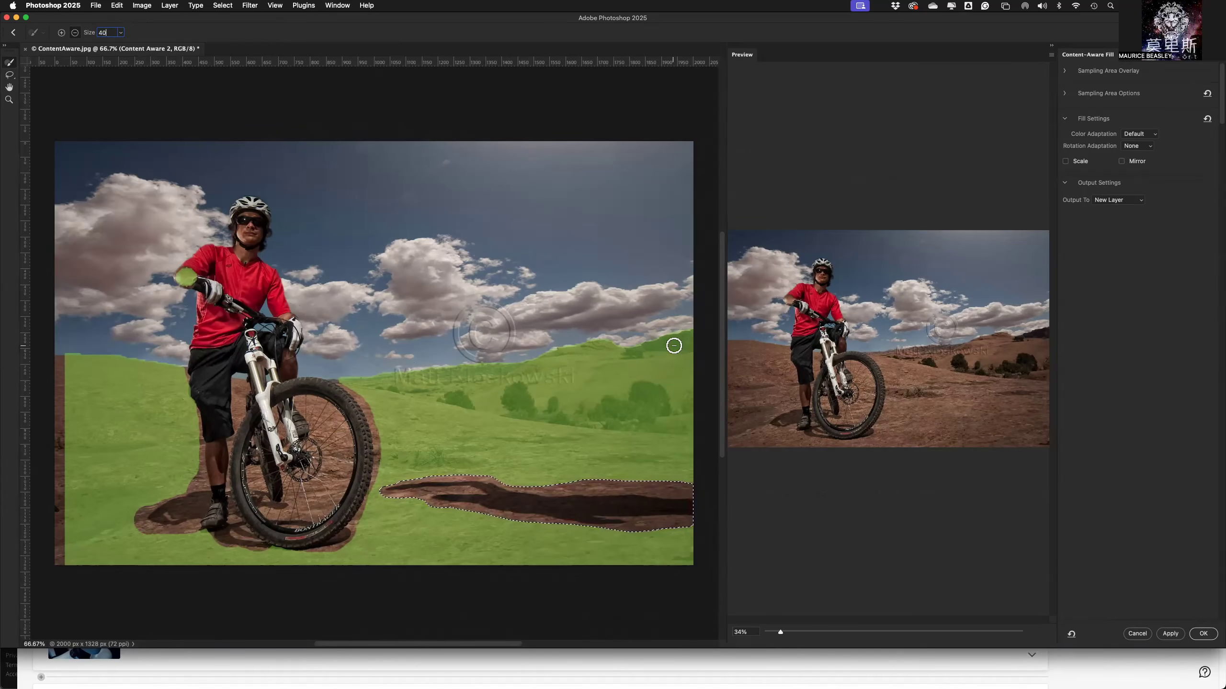
pyautogui.moveTo(680, 341)
pyautogui.mouseDown()
pyautogui.moveTo(666, 342)
pyautogui.moveTo(692, 342)
pyautogui.moveTo(620, 348)
pyautogui.moveTo(633, 354)
pyautogui.mouseUp()
pyautogui.moveTo(651, 405)
pyautogui.mouseDown()
pyautogui.moveTo(625, 404)
pyautogui.moveTo(629, 393)
pyautogui.moveTo(660, 401)
pyautogui.moveTo(607, 425)
pyautogui.moveTo(621, 412)
pyautogui.moveTo(606, 408)
pyautogui.moveTo(613, 400)
pyautogui.moveTo(589, 410)
pyautogui.moveTo(621, 413)
pyautogui.moveTo(611, 425)
pyautogui.moveTo(583, 409)
pyautogui.moveTo(591, 415)
pyautogui.moveTo(550, 416)
pyautogui.moveTo(571, 420)
pyautogui.moveTo(554, 399)
pyautogui.moveTo(532, 413)
pyautogui.moveTo(542, 411)
pyautogui.moveTo(506, 392)
pyautogui.moveTo(527, 393)
pyautogui.moveTo(501, 401)
pyautogui.moveTo(528, 415)
pyautogui.moveTo(556, 405)
pyautogui.moveTo(552, 421)
pyautogui.moveTo(566, 423)
pyautogui.moveTo(536, 419)
pyautogui.moveTo(590, 436)
pyautogui.moveTo(648, 417)
pyautogui.moveTo(574, 418)
pyautogui.moveTo(590, 408)
pyautogui.moveTo(581, 416)
pyautogui.moveTo(605, 417)
pyautogui.moveTo(581, 423)
pyautogui.moveTo(613, 429)
pyautogui.moveTo(684, 402)
pyautogui.moveTo(654, 410)
pyautogui.moveTo(665, 410)
pyautogui.moveTo(651, 389)
pyautogui.moveTo(623, 399)
pyautogui.moveTo(656, 400)
pyautogui.mouseUp()
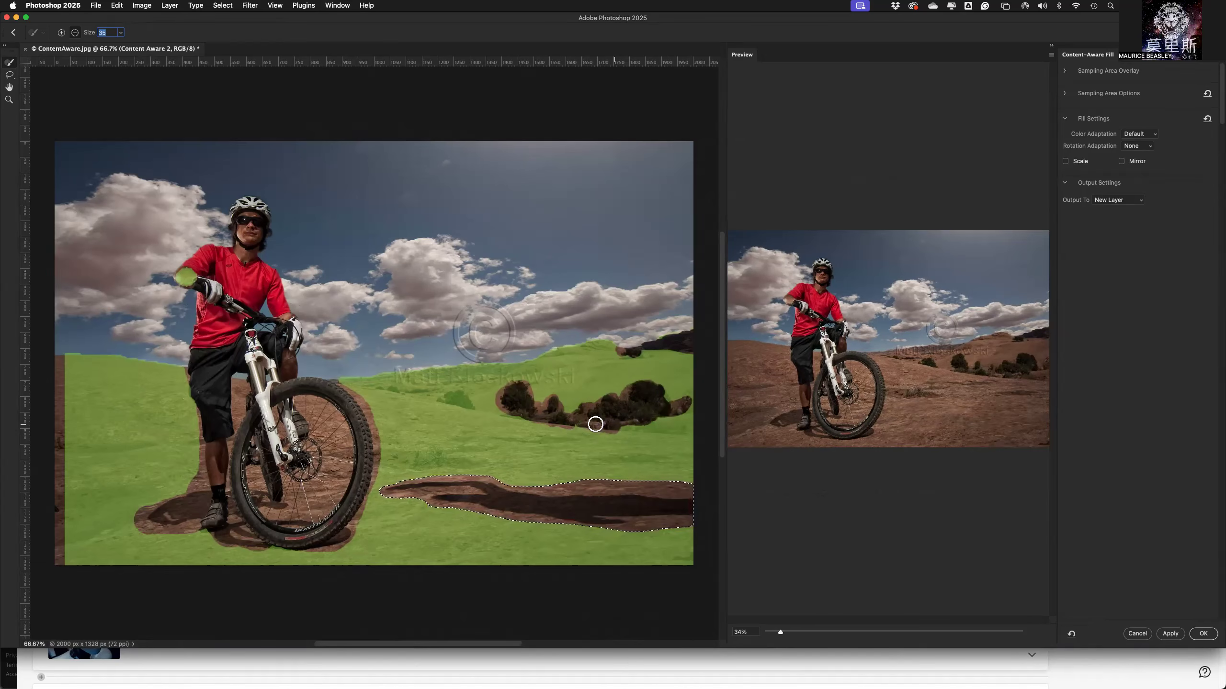
pyautogui.moveTo(465, 405)
pyautogui.mouseDown()
pyautogui.moveTo(443, 394)
pyautogui.moveTo(475, 410)
pyautogui.mouseUp()
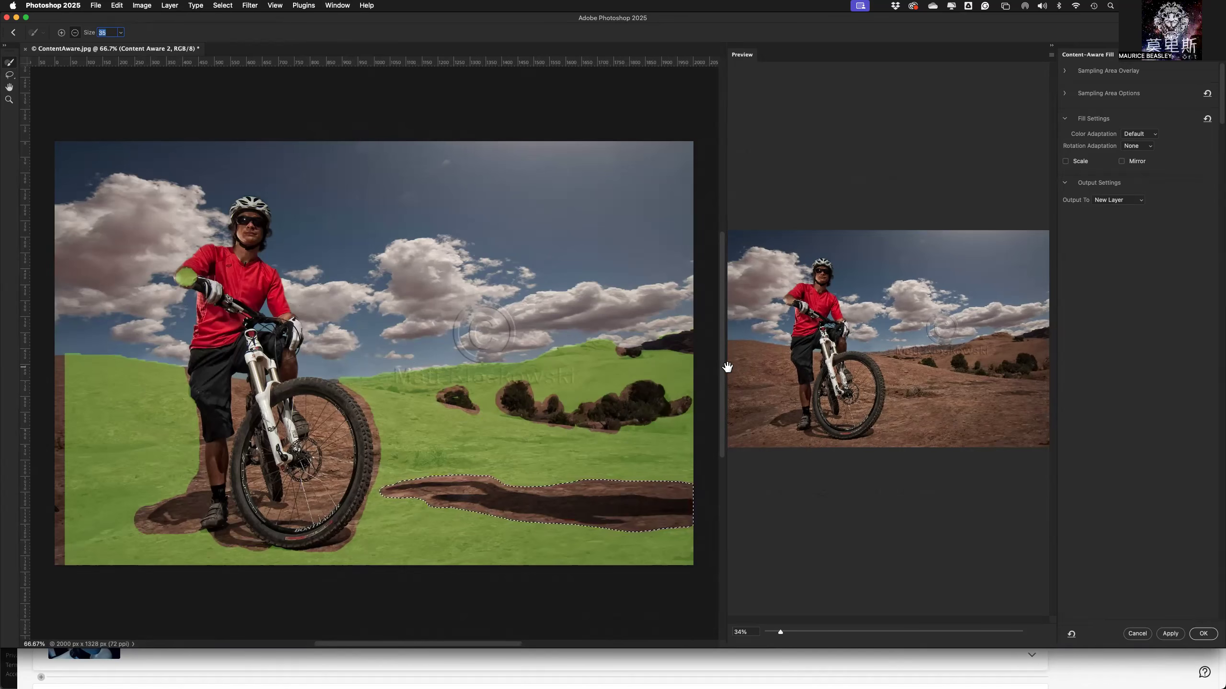
# Widen the fill preview until it takes up most of the workspace to examine the filled ground beside the bike.
pyautogui.moveTo(728, 367); pyautogui.dragTo(546, 371)
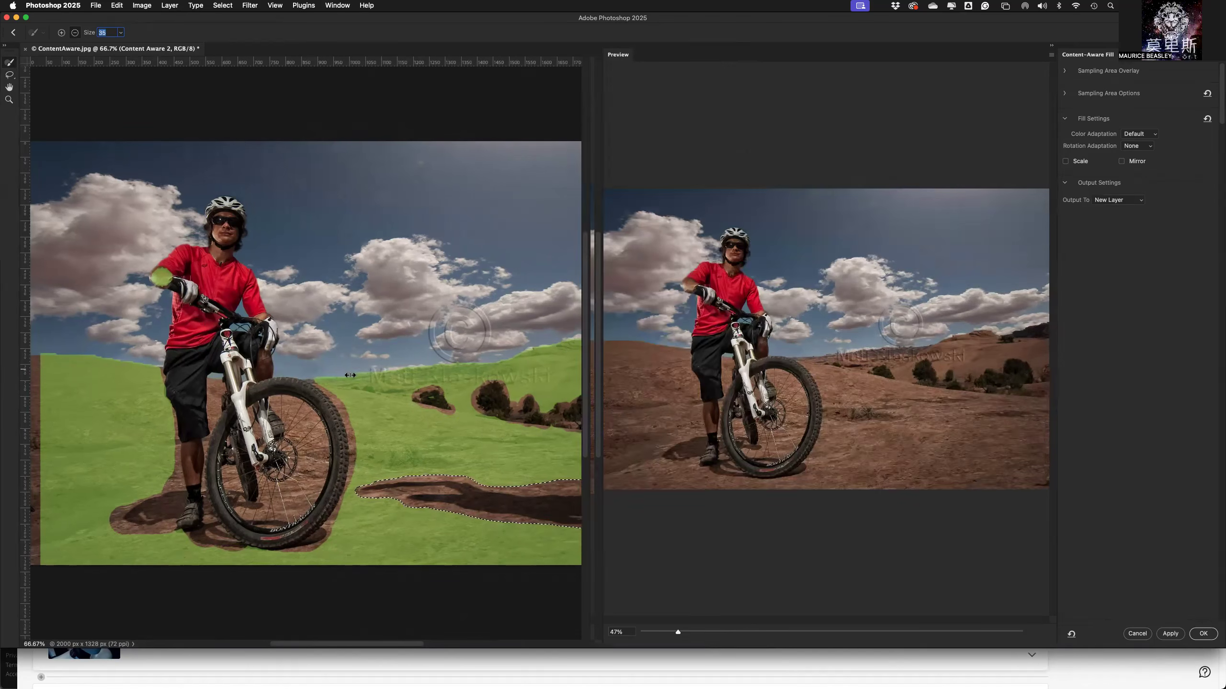
pyautogui.moveTo(350, 376); pyautogui.dragTo(324, 375)
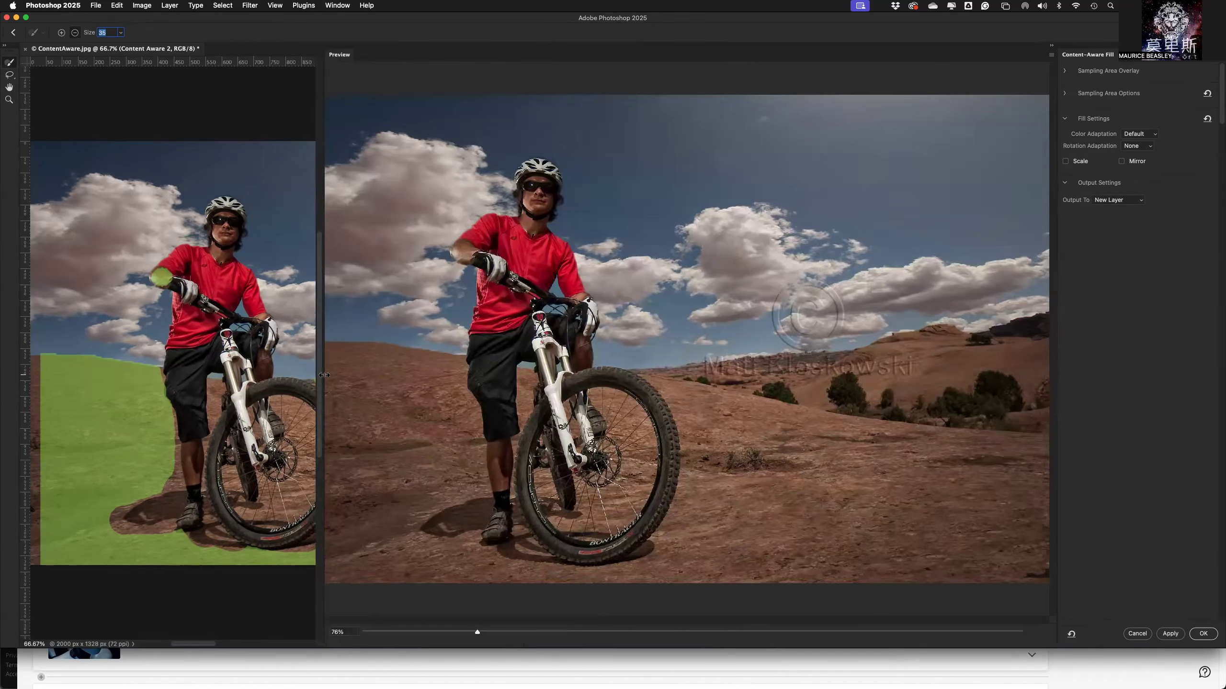
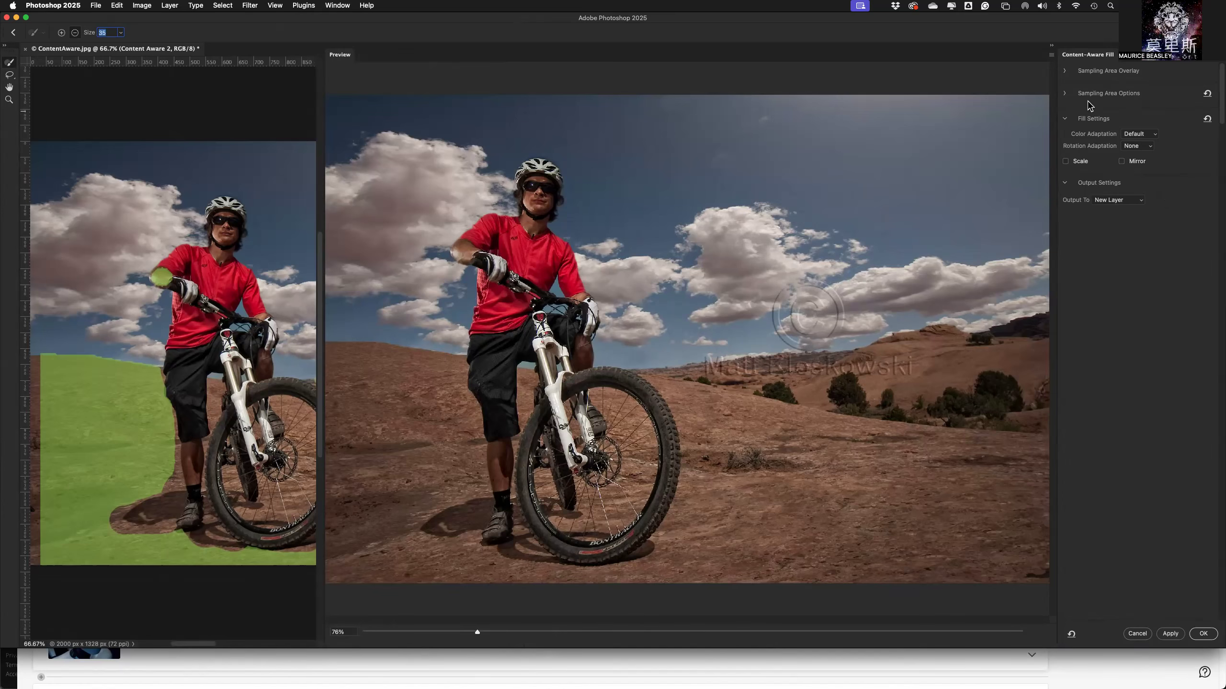
# Try the High and Very High color adaptation settings for the fill, and return color adaptation to Default.
pyautogui.click(1065, 94)
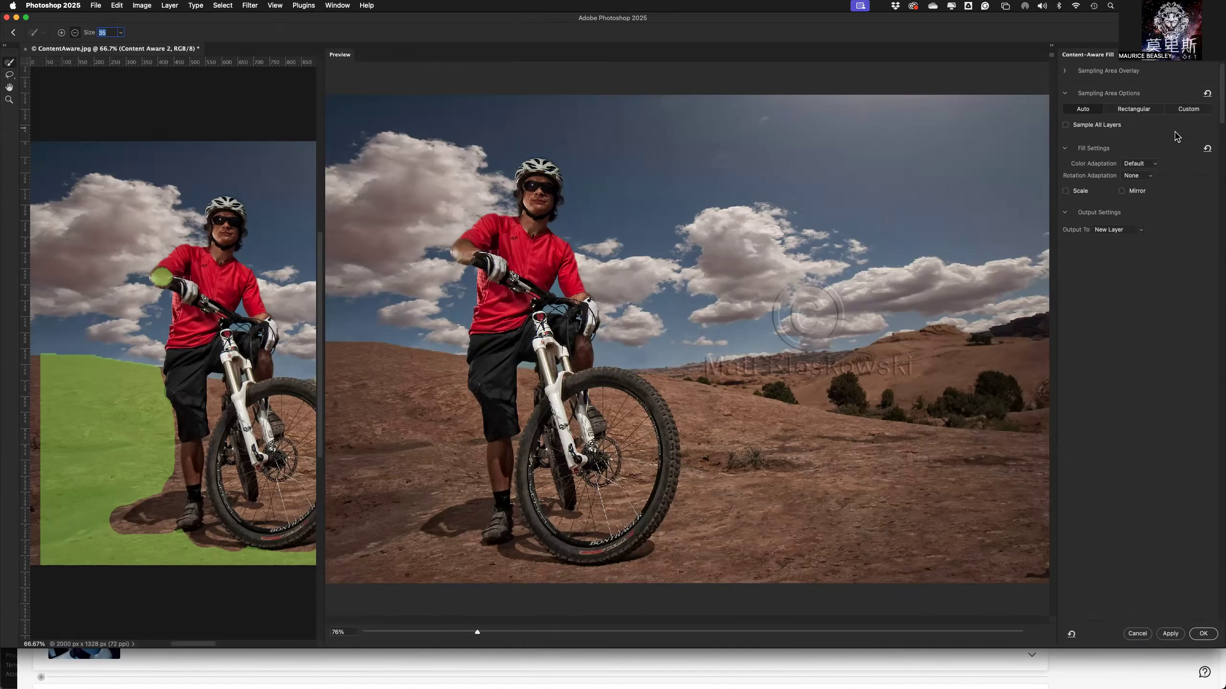
pyautogui.click(1065, 94)
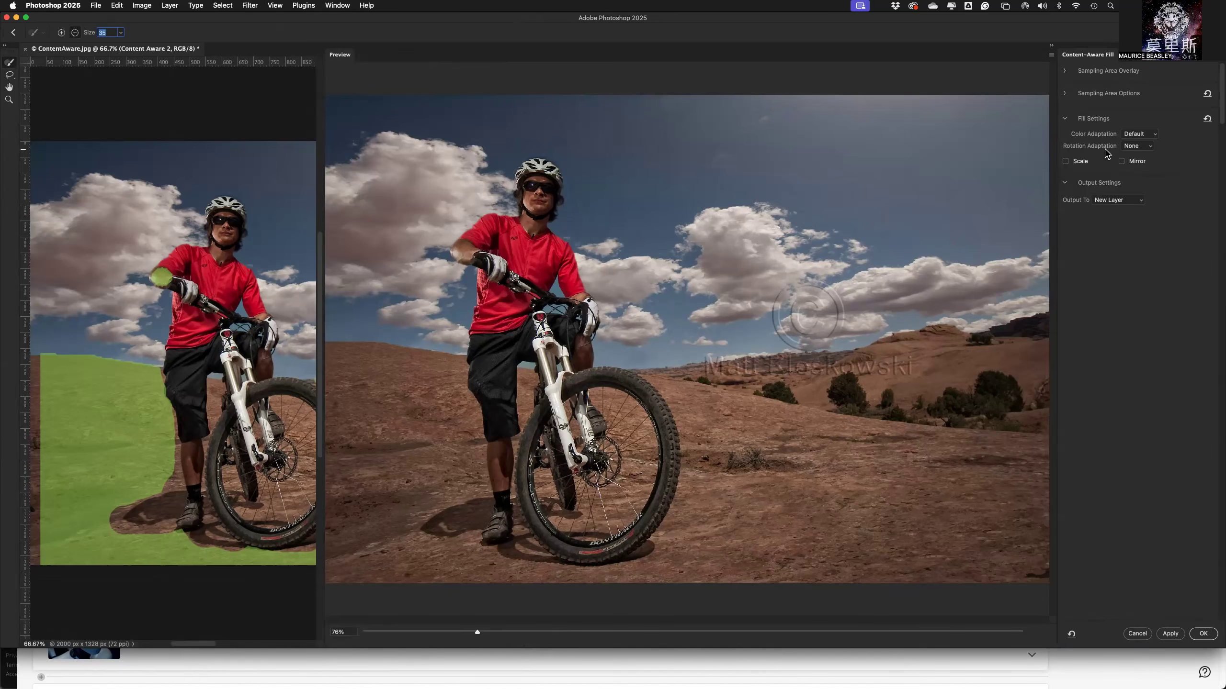
pyautogui.click(1138, 140)
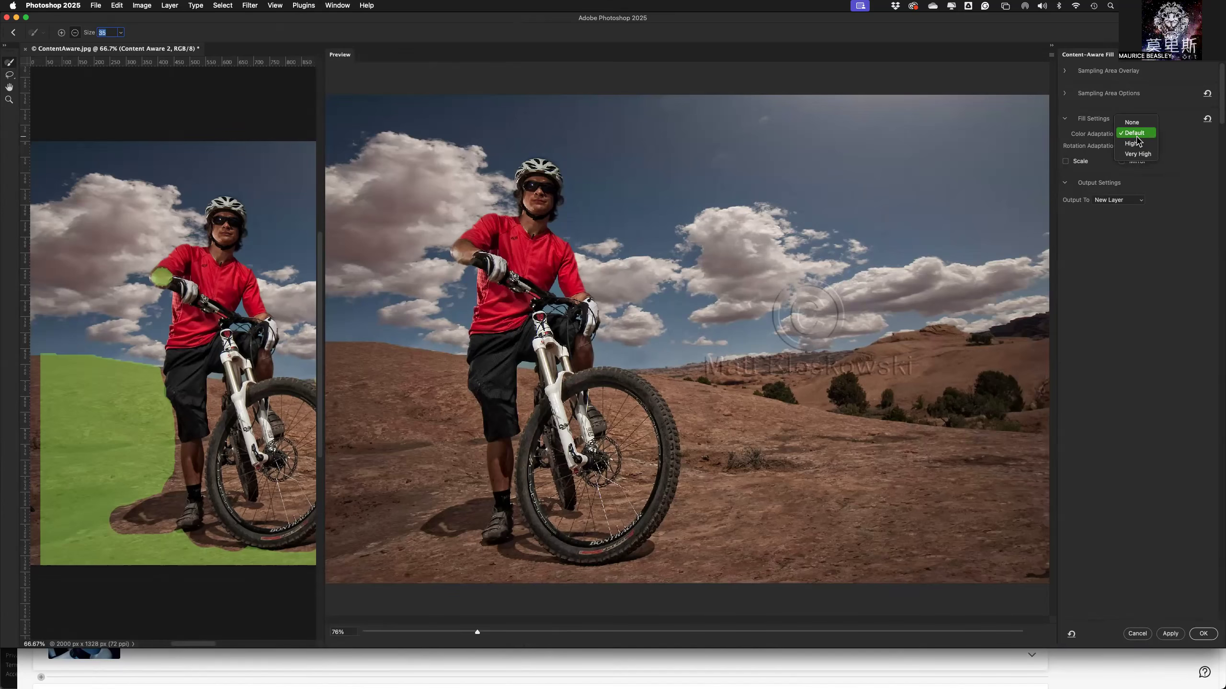
pyautogui.click(1138, 144)
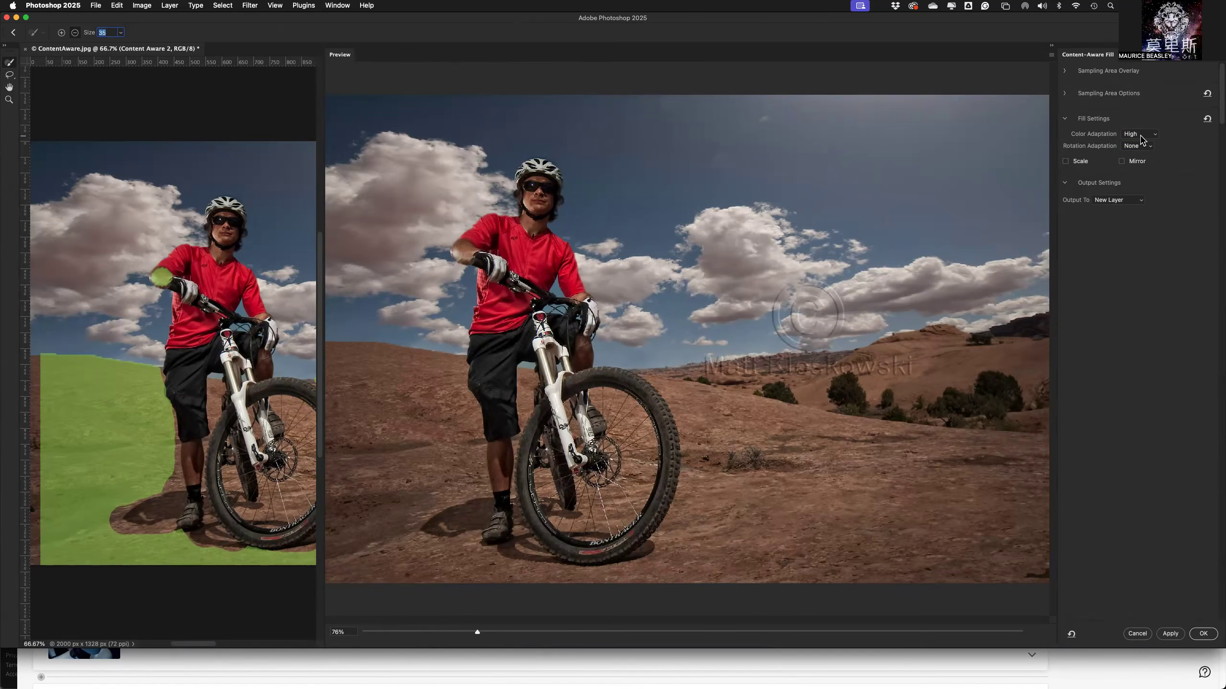
pyautogui.click(1142, 136)
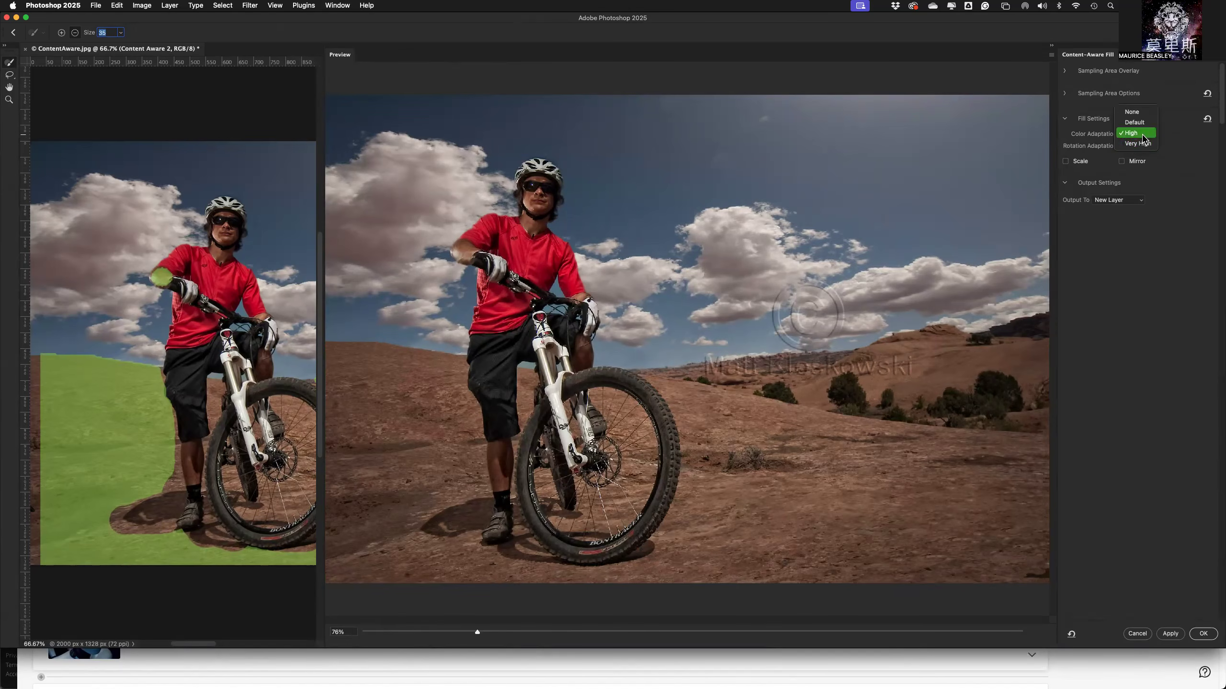
pyautogui.click(1142, 144)
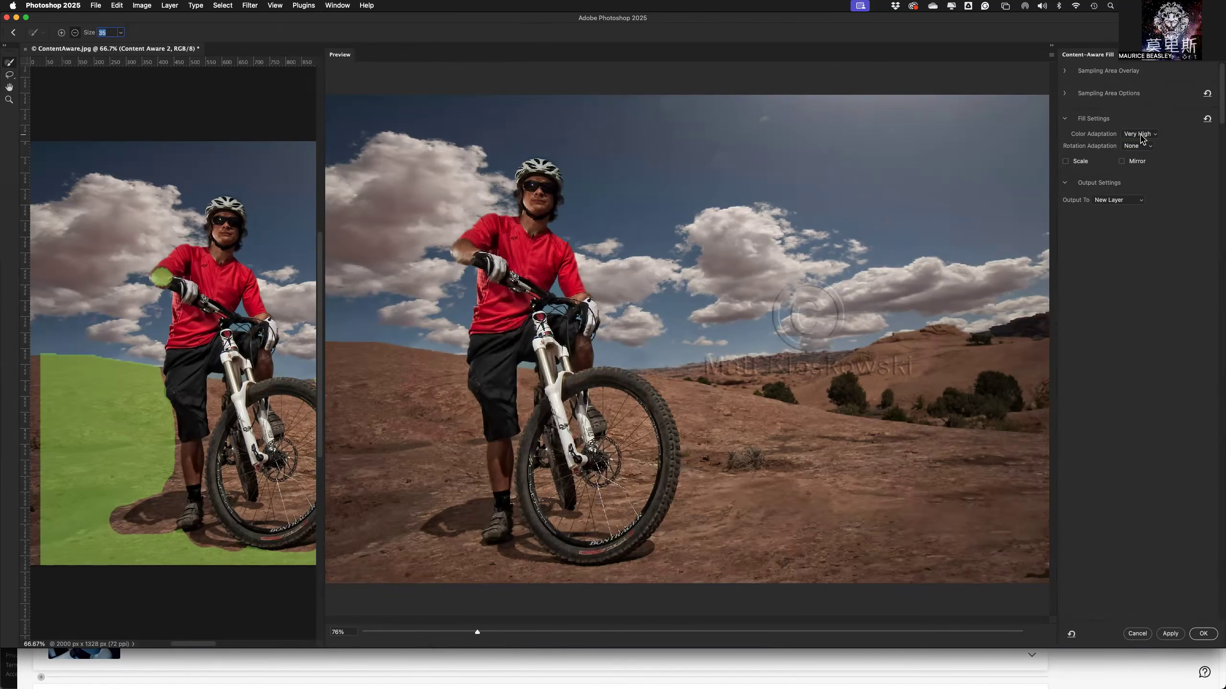
pyautogui.click(1142, 136)
pyautogui.click(1139, 113)
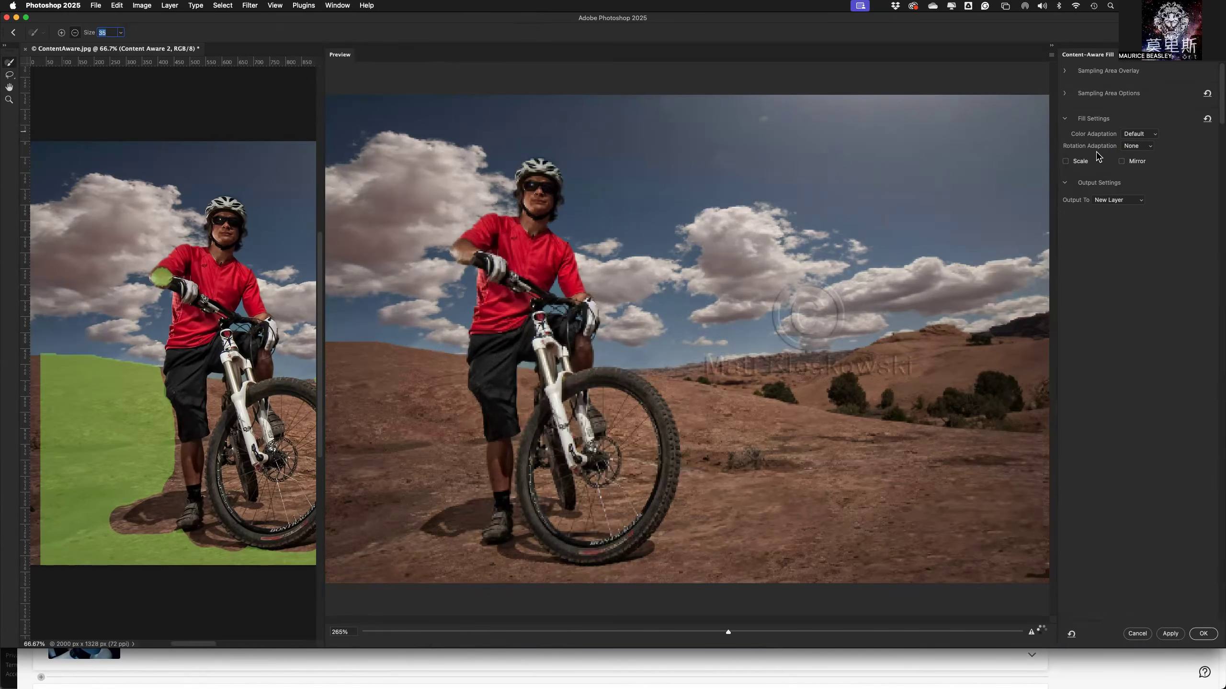
# Try the Low and Full rotation adaptation settings for the fill, agreeing to proceed with auto sampling each time.
pyautogui.click(1139, 146)
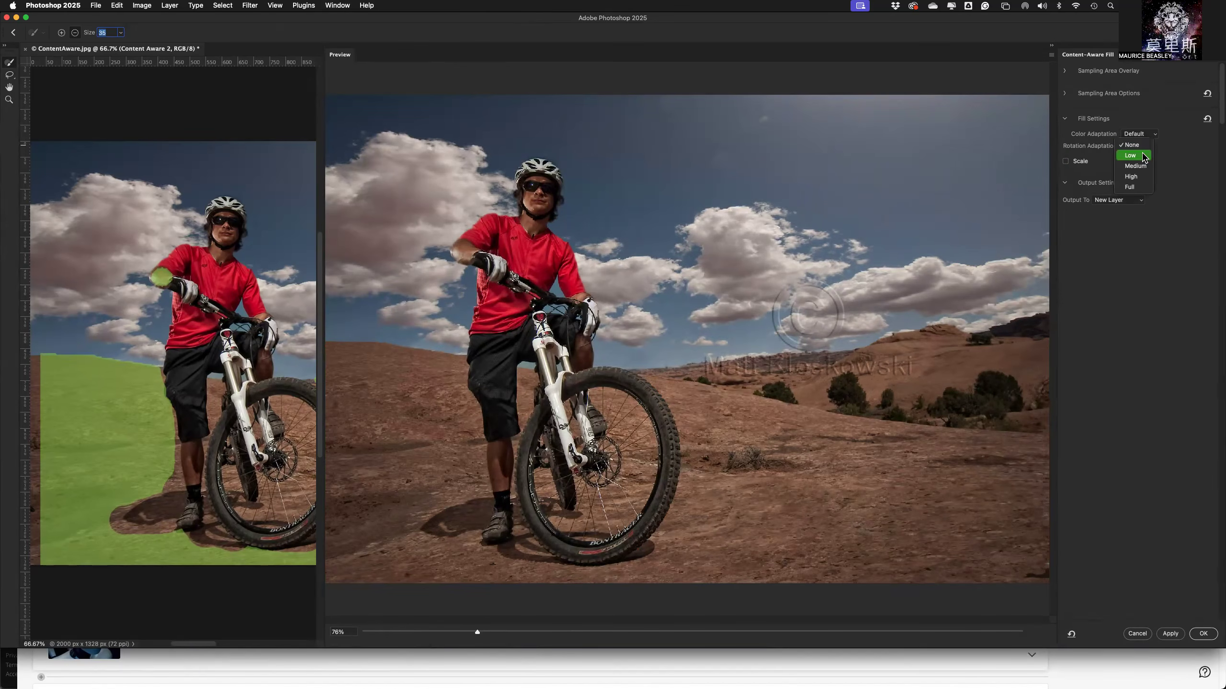
pyautogui.click(1138, 157)
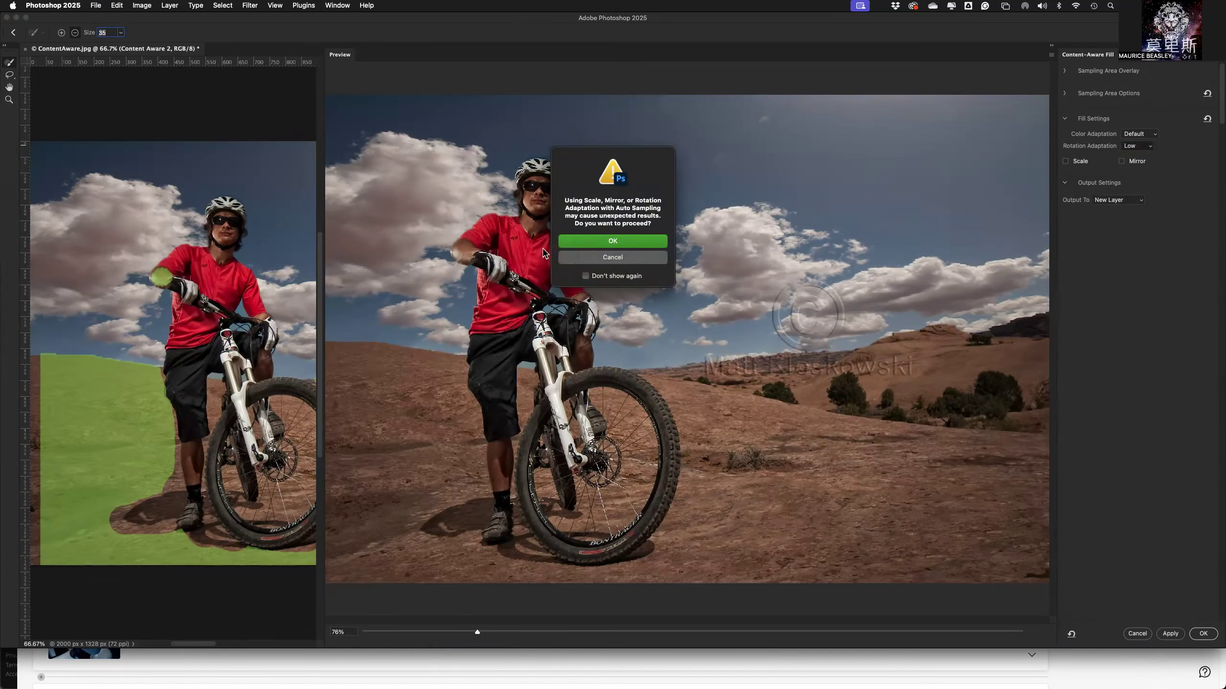
pyautogui.click(580, 241)
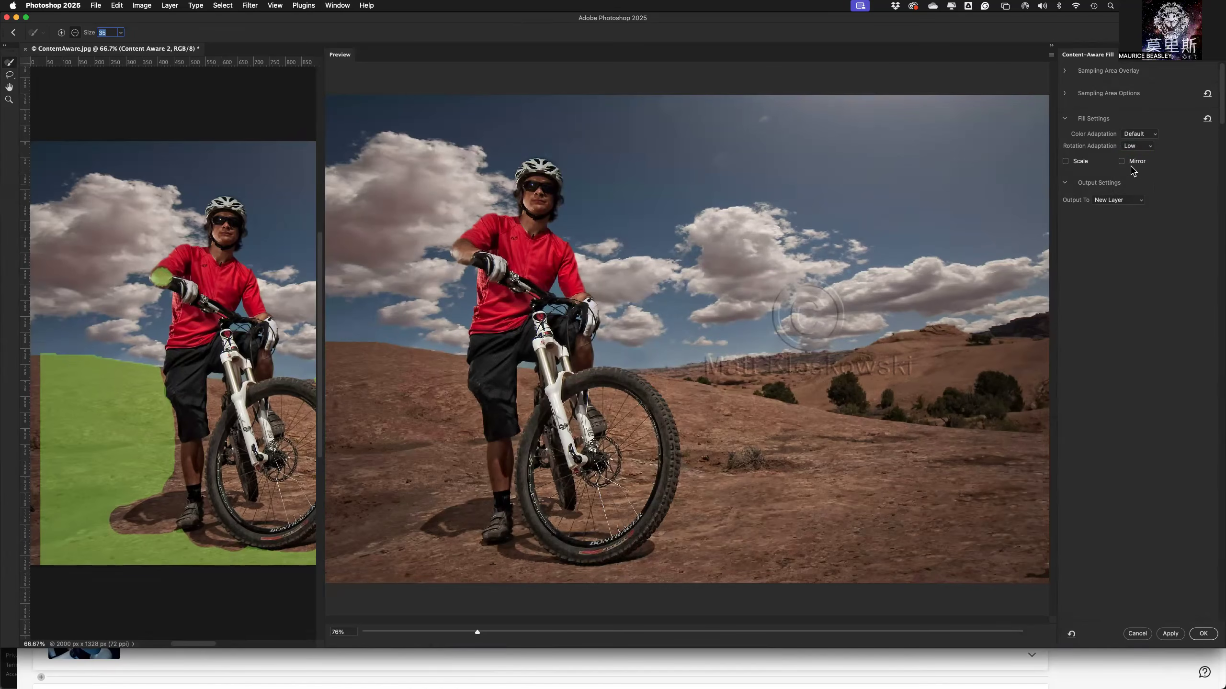
pyautogui.click(1133, 151)
pyautogui.click(1132, 175)
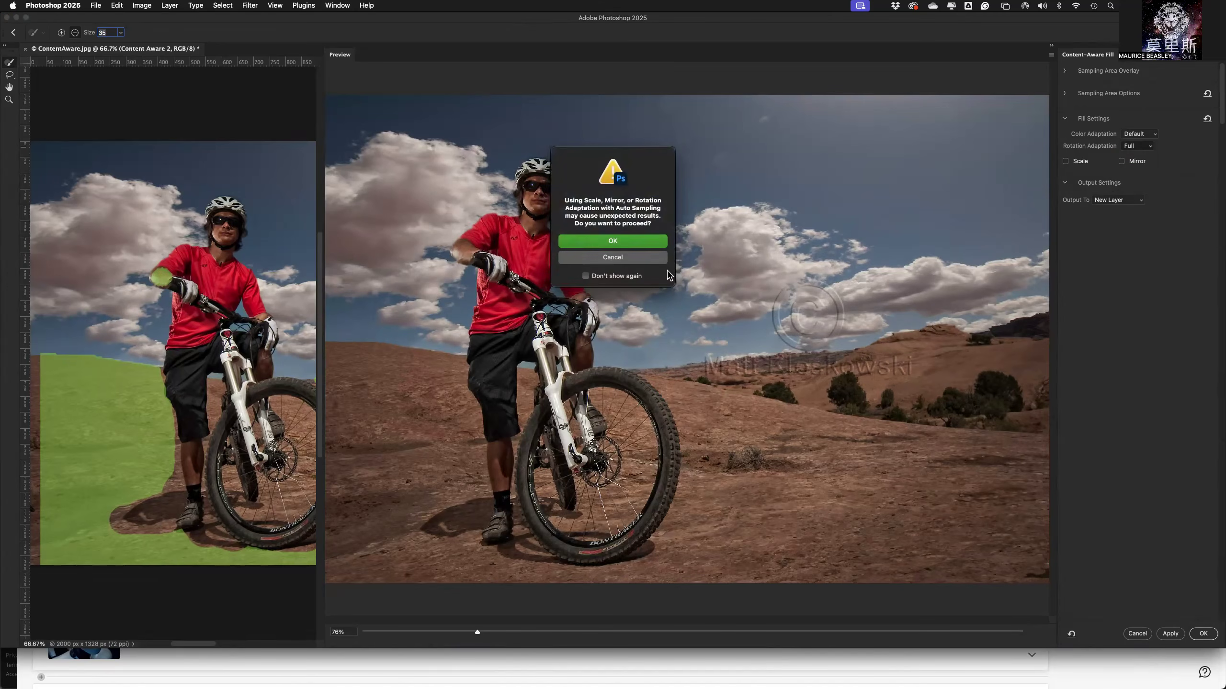
pyautogui.click(620, 247)
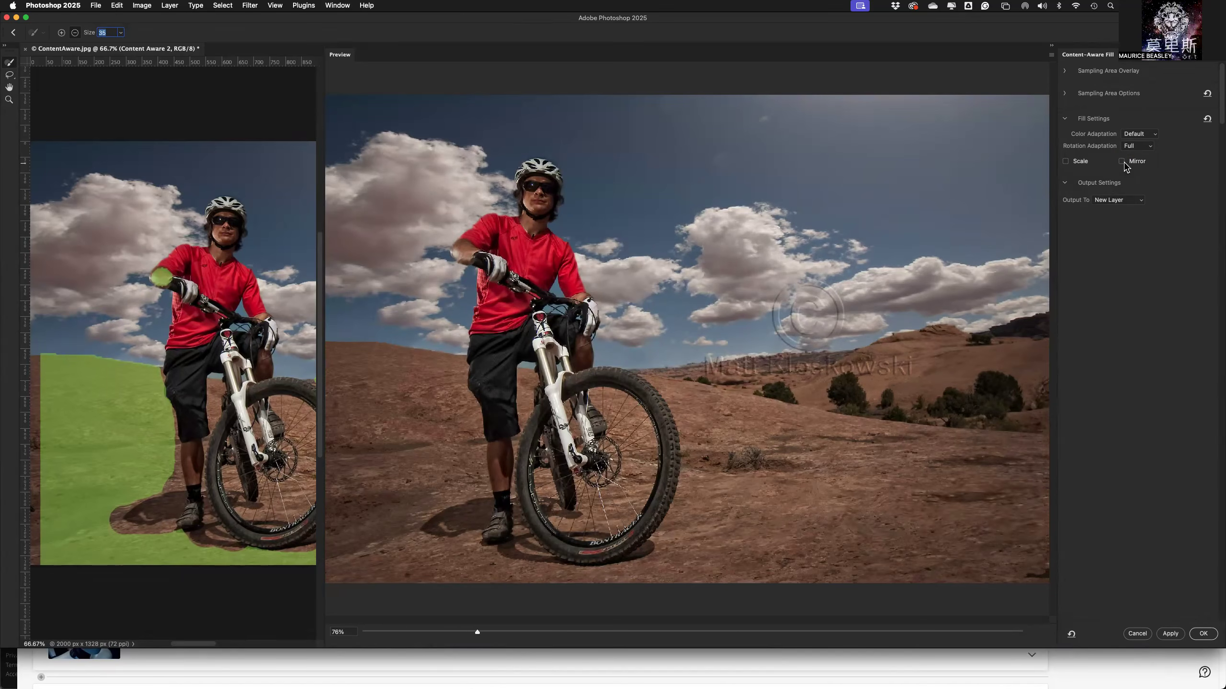
# Try the Mirror and Scale fill options one at a time, turning each one off again after checking the preview.
pyautogui.click(1129, 165)
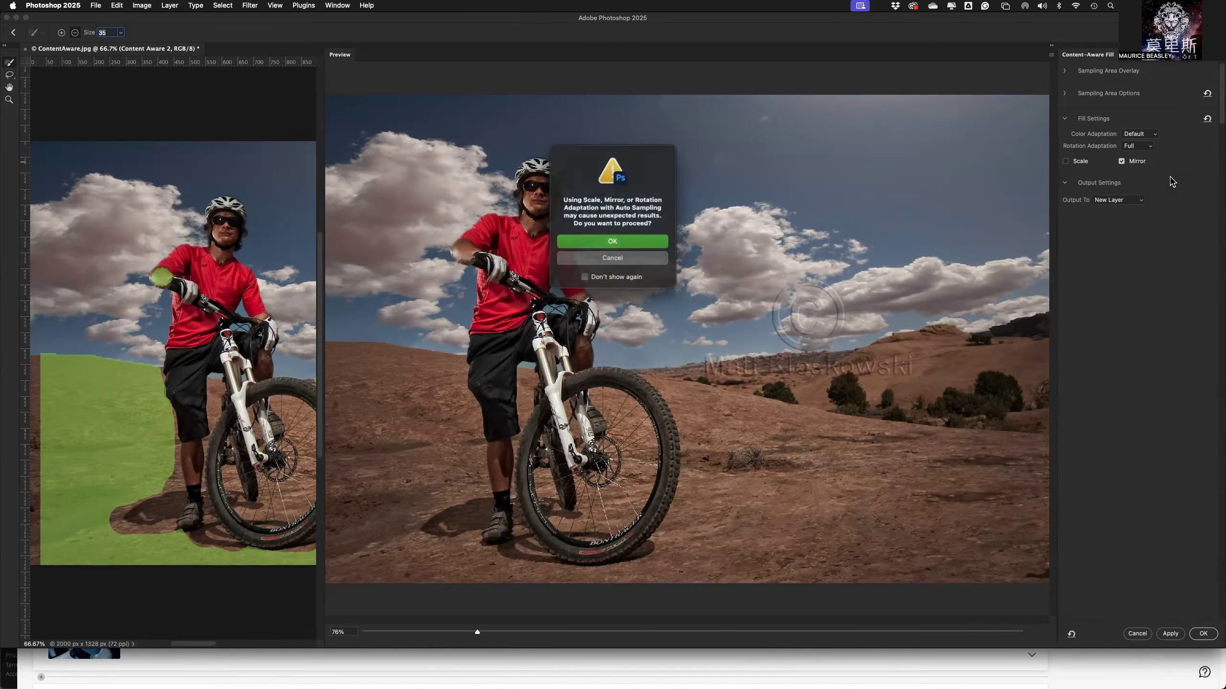
pyautogui.click(619, 245)
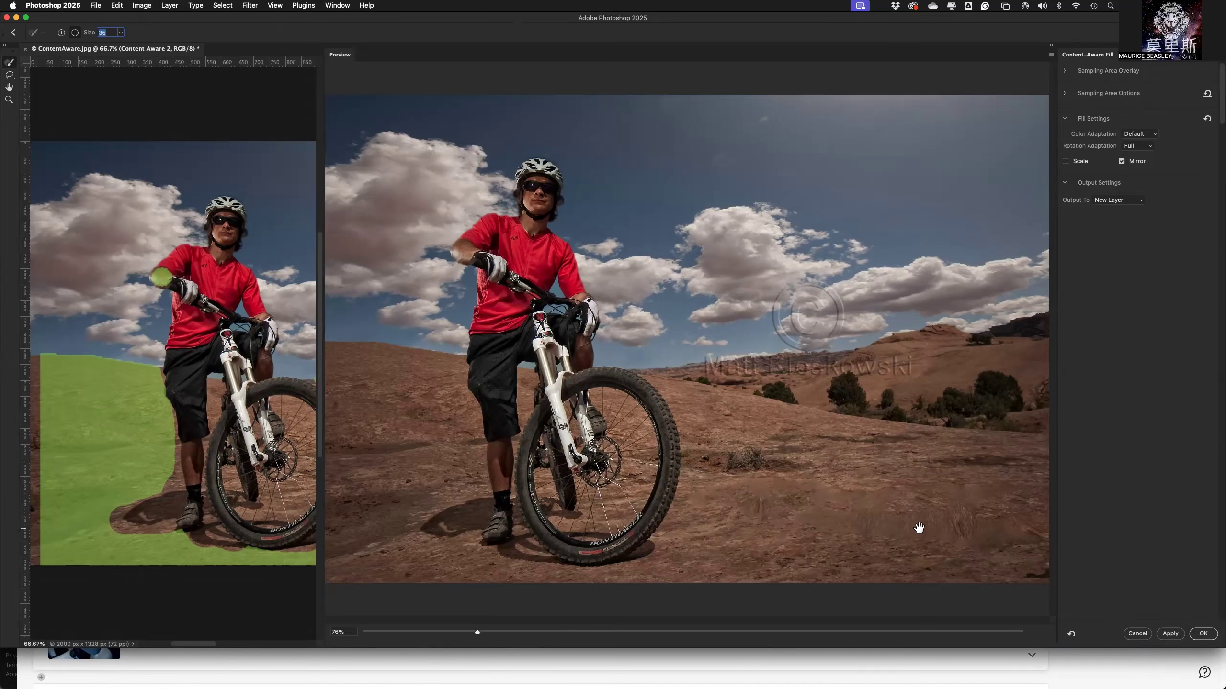
pyautogui.click(1122, 161)
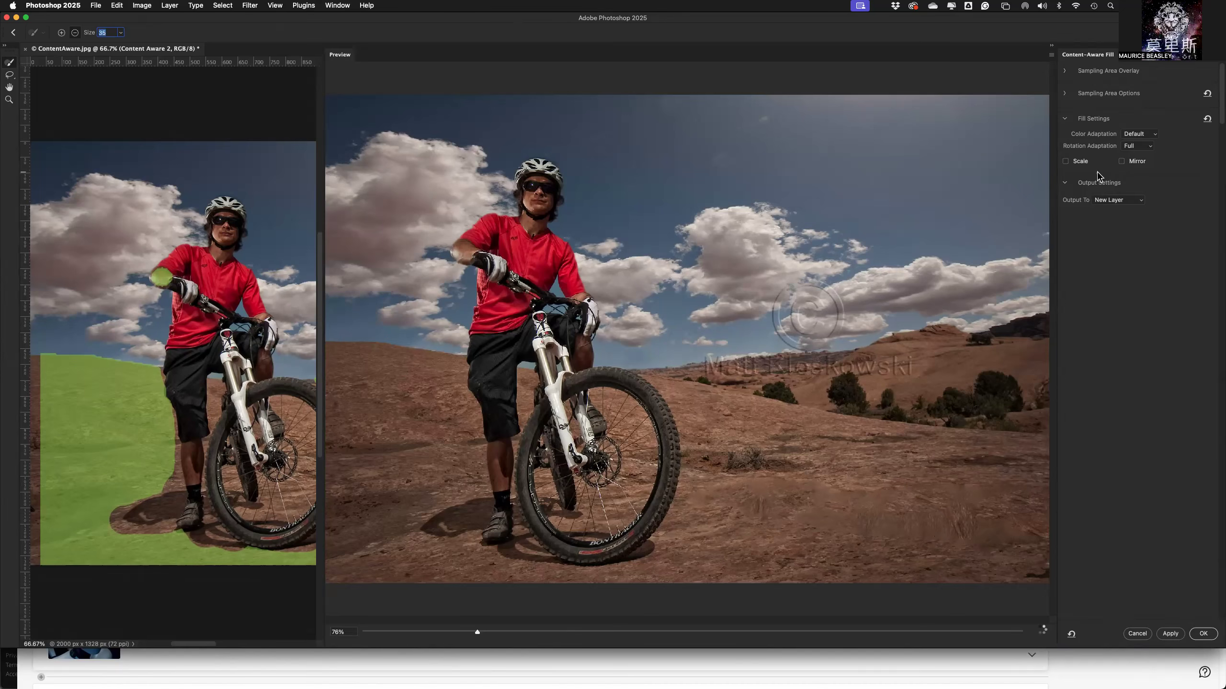
pyautogui.click(1066, 163)
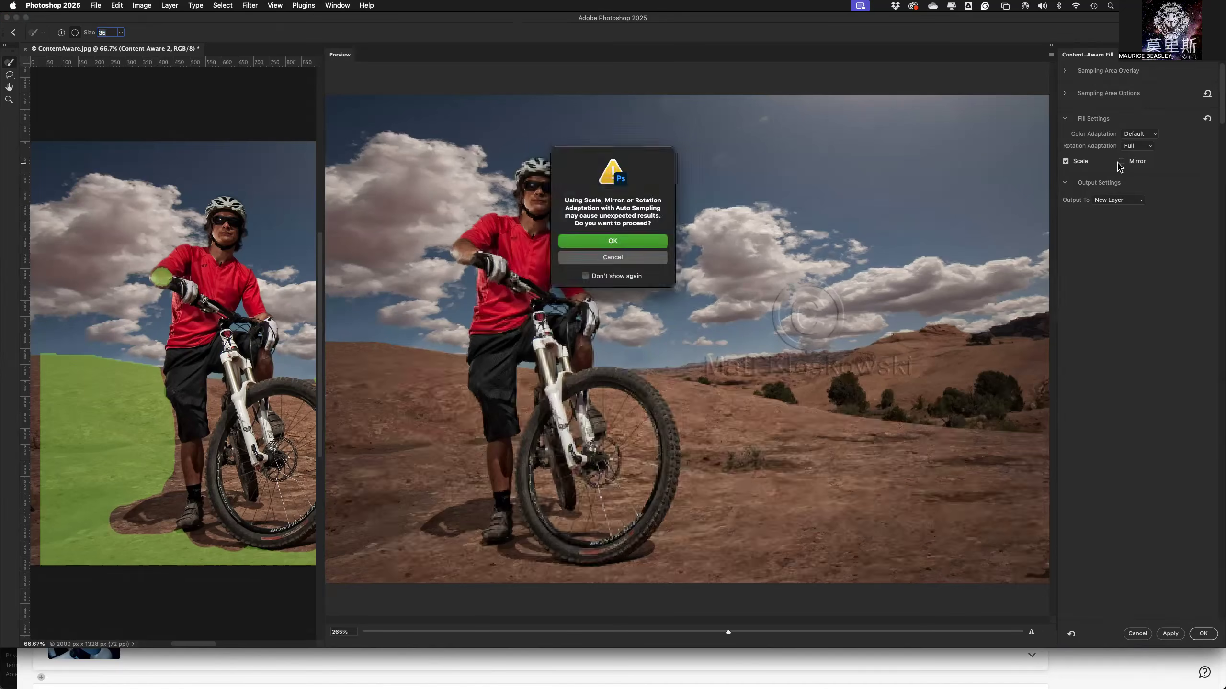
pyautogui.click(585, 240)
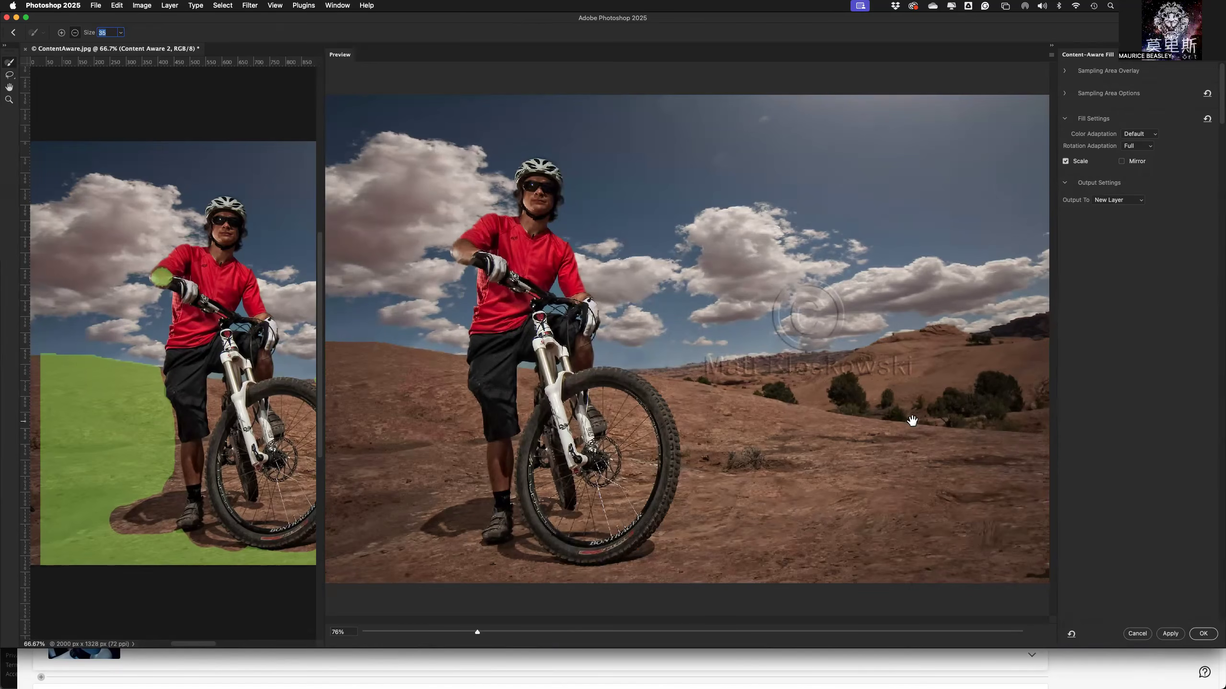
pyautogui.click(1065, 162)
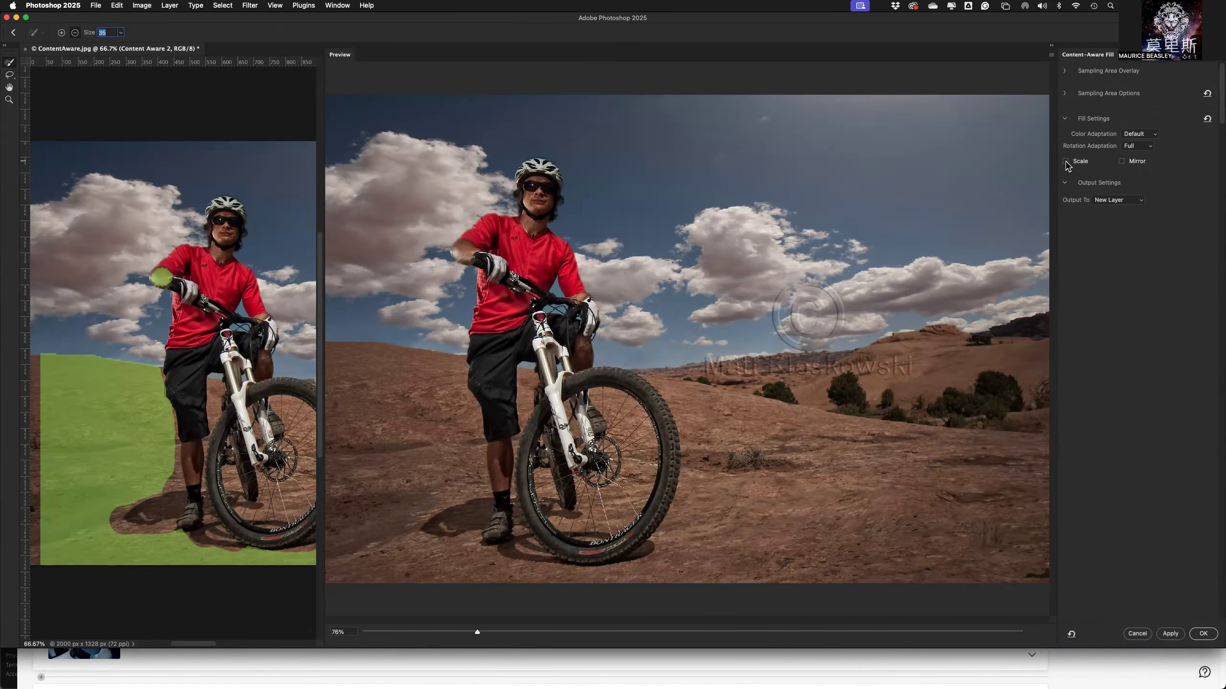
# Set the rotation adaptation to Medium, keep the output on New Layer and commit the content-aware fill.
pyautogui.click(1137, 147)
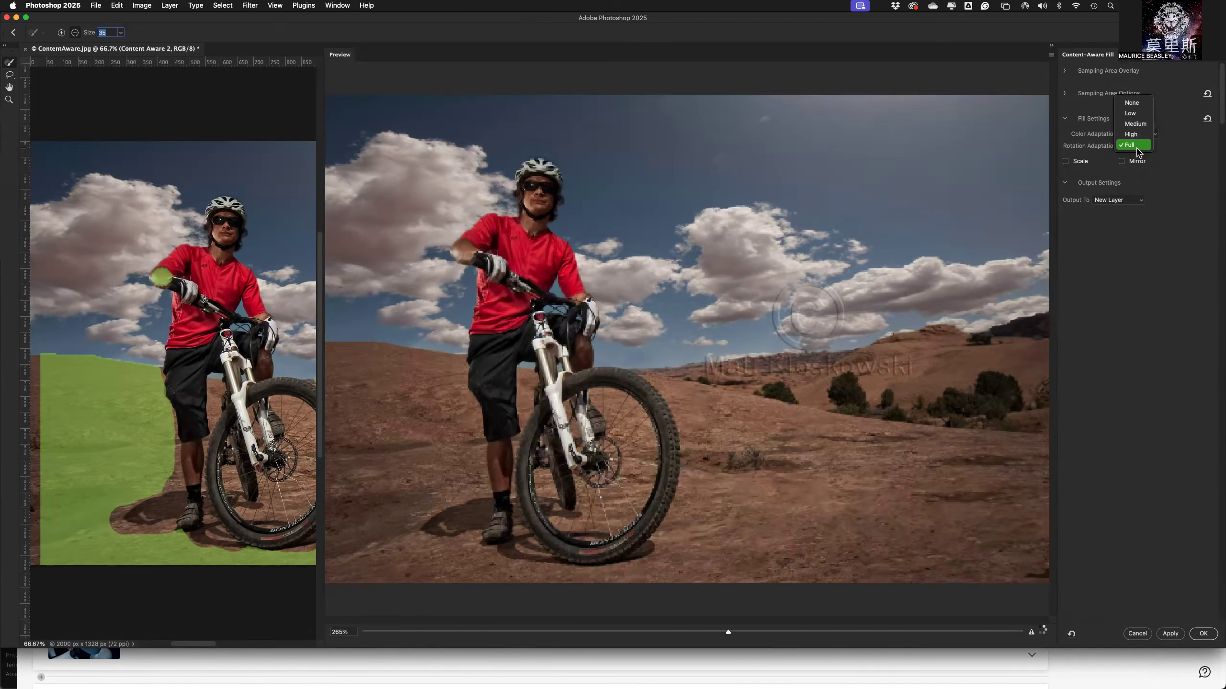
pyautogui.click(1139, 124)
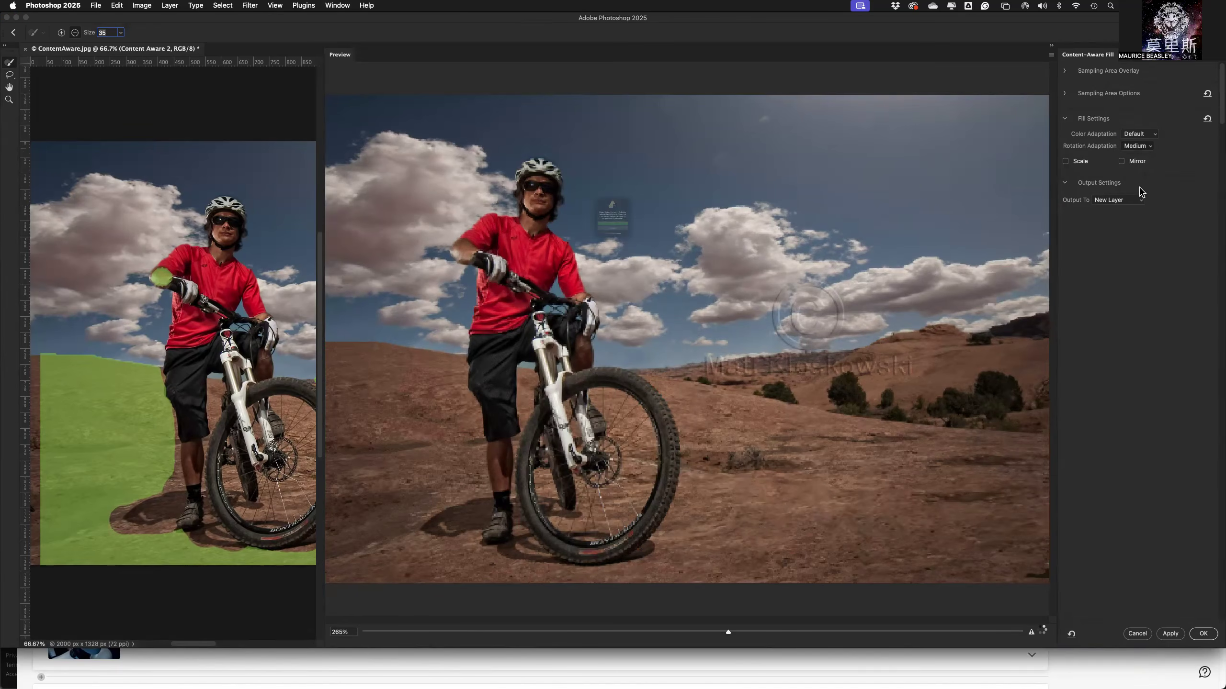
pyautogui.click(599, 246)
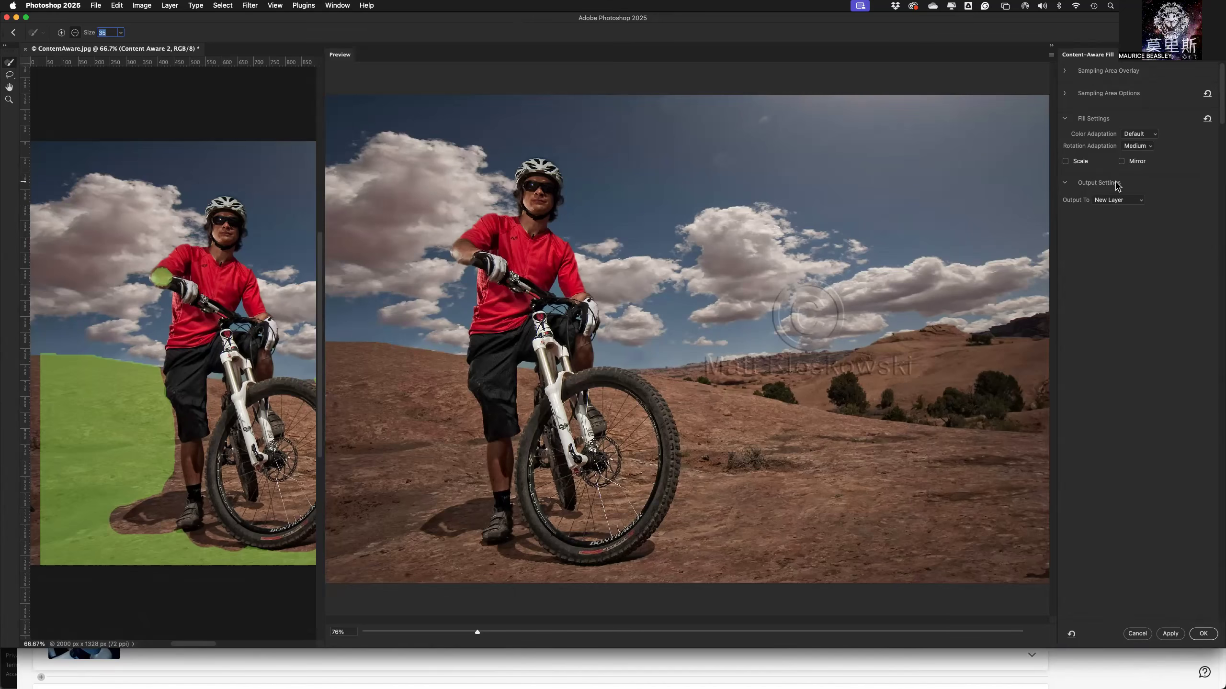
pyautogui.click(1109, 201)
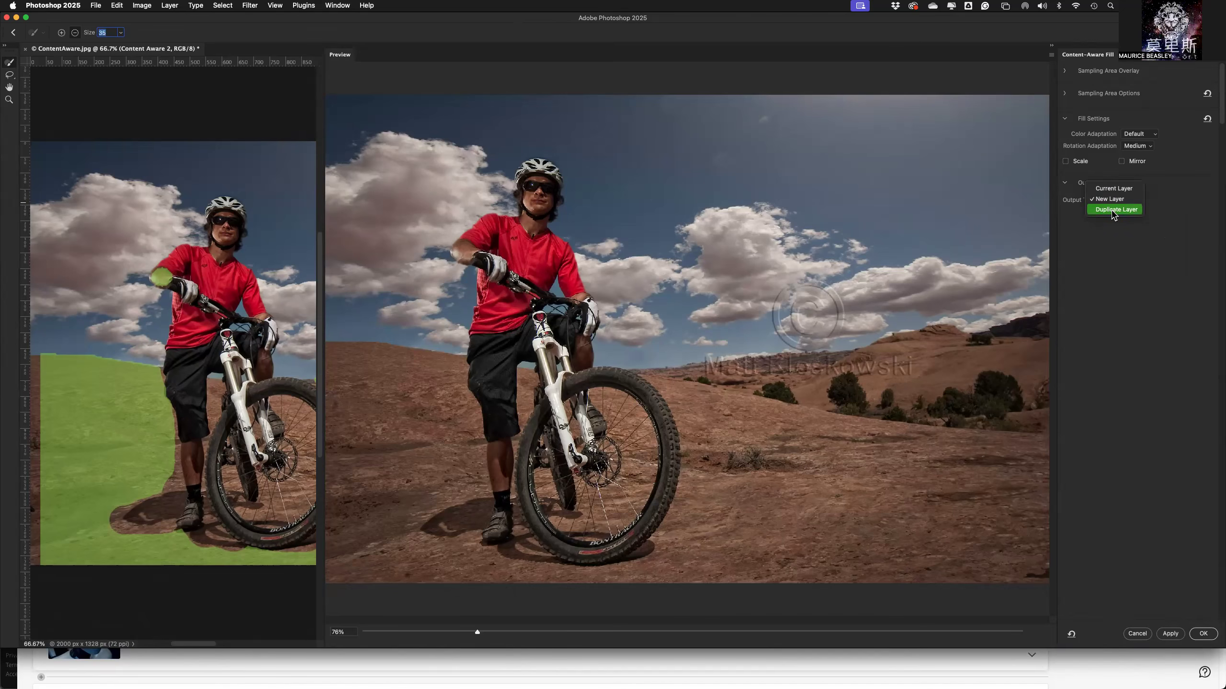
pyautogui.click(1131, 259)
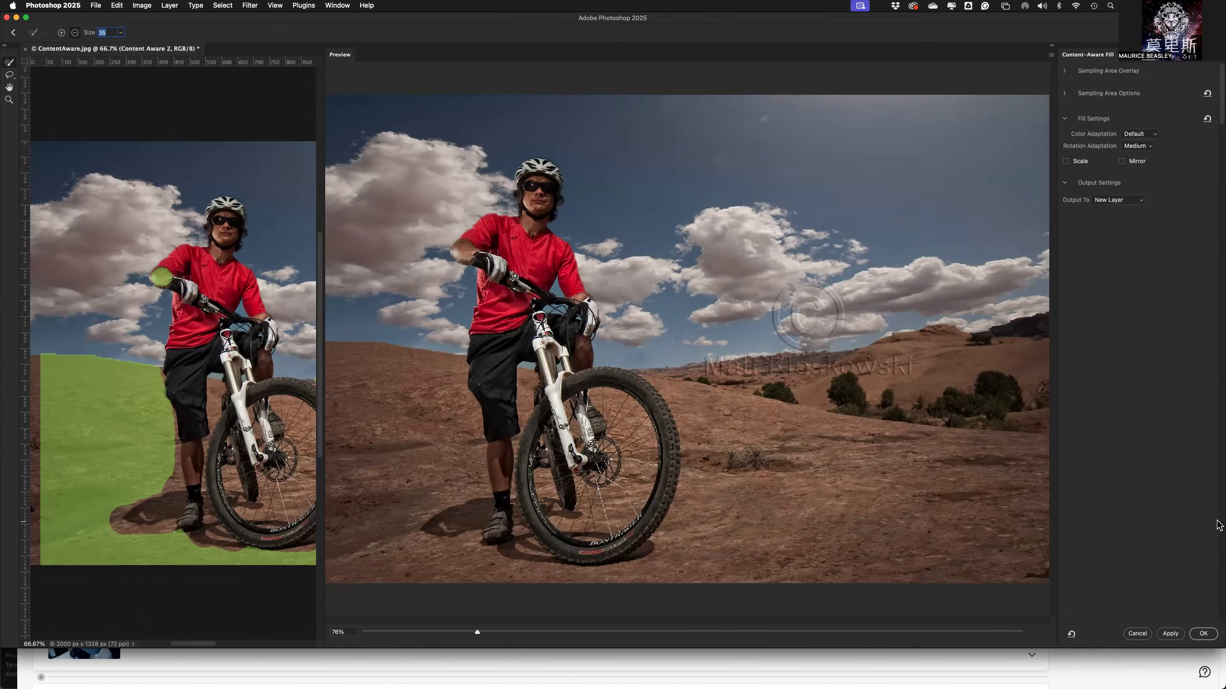
pyautogui.click(1204, 635)
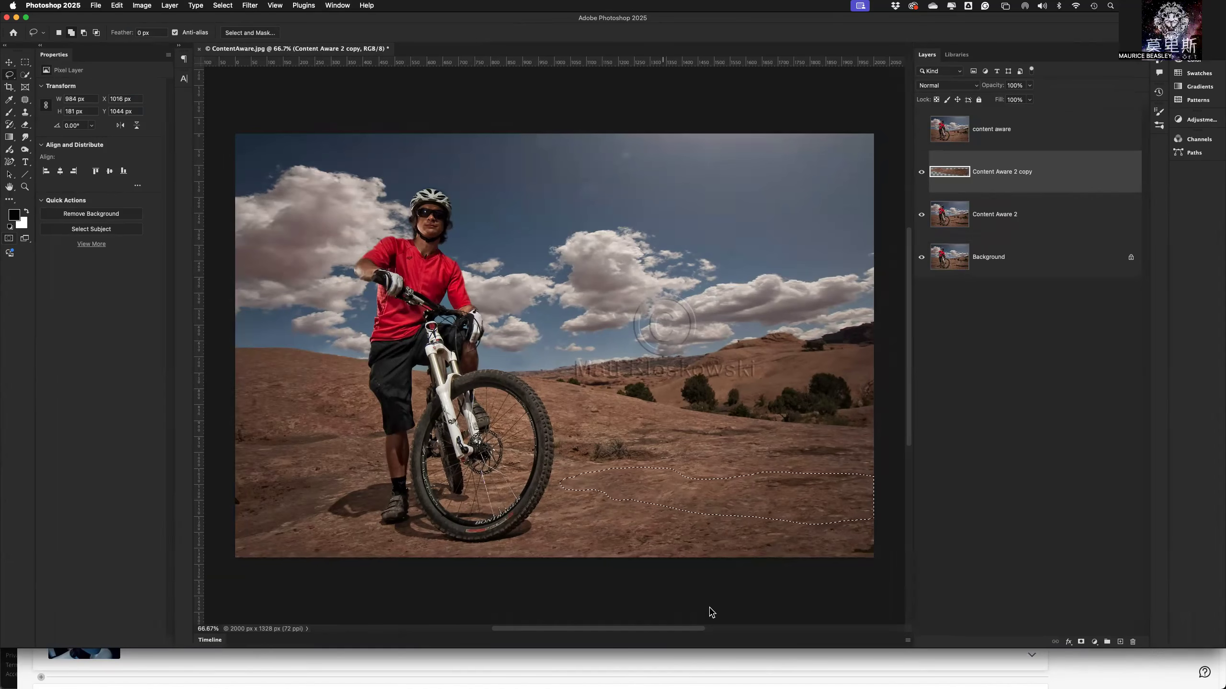
# Deselect the shadow area and compare the image with and without the new fill layer, leaving the layer shown.
pyautogui.press('super+d')
pyautogui.click(920, 172)
pyautogui.click(921, 215)
pyautogui.click(921, 218)
pyautogui.click(922, 173)
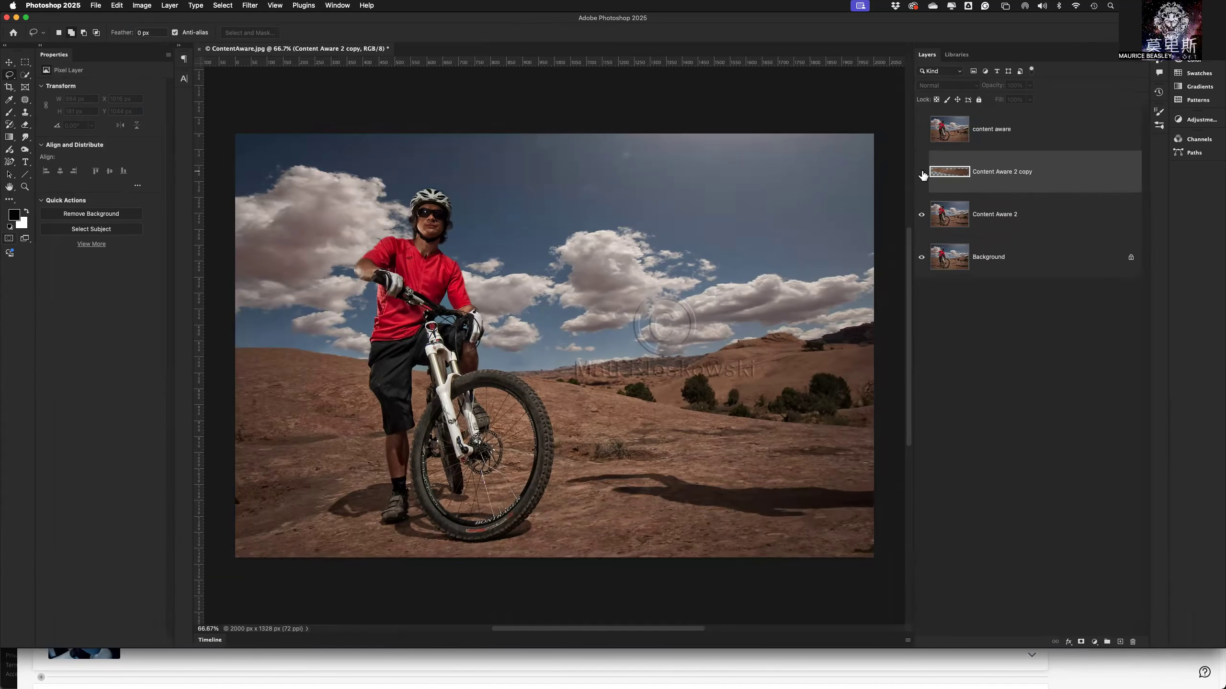
pyautogui.click(922, 173)
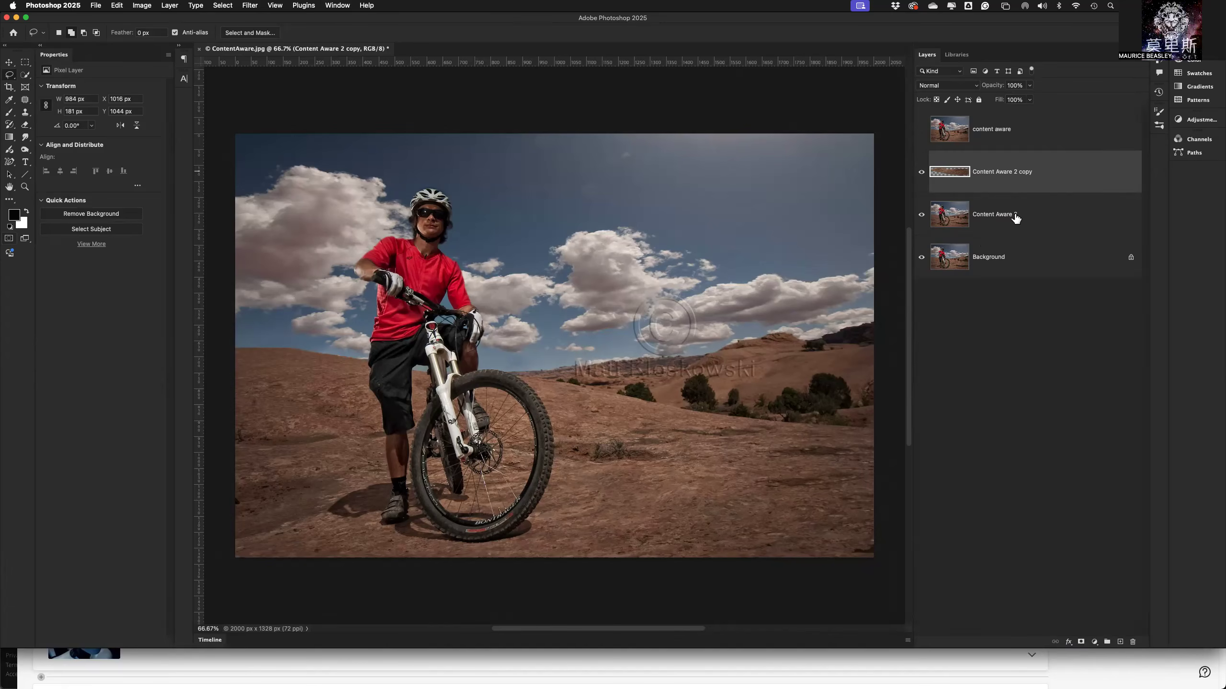
# Rename the new fill layer "Content Aware Patch" and hide it.
pyautogui.doubleClick(1005, 174)
pyautogui.write('Pa')
pyautogui.write('Co')
pyautogui.write('ntent ')
pyautogui.write('Aware')
pyautogui.press('Return')
pyautogui.click(921, 174)
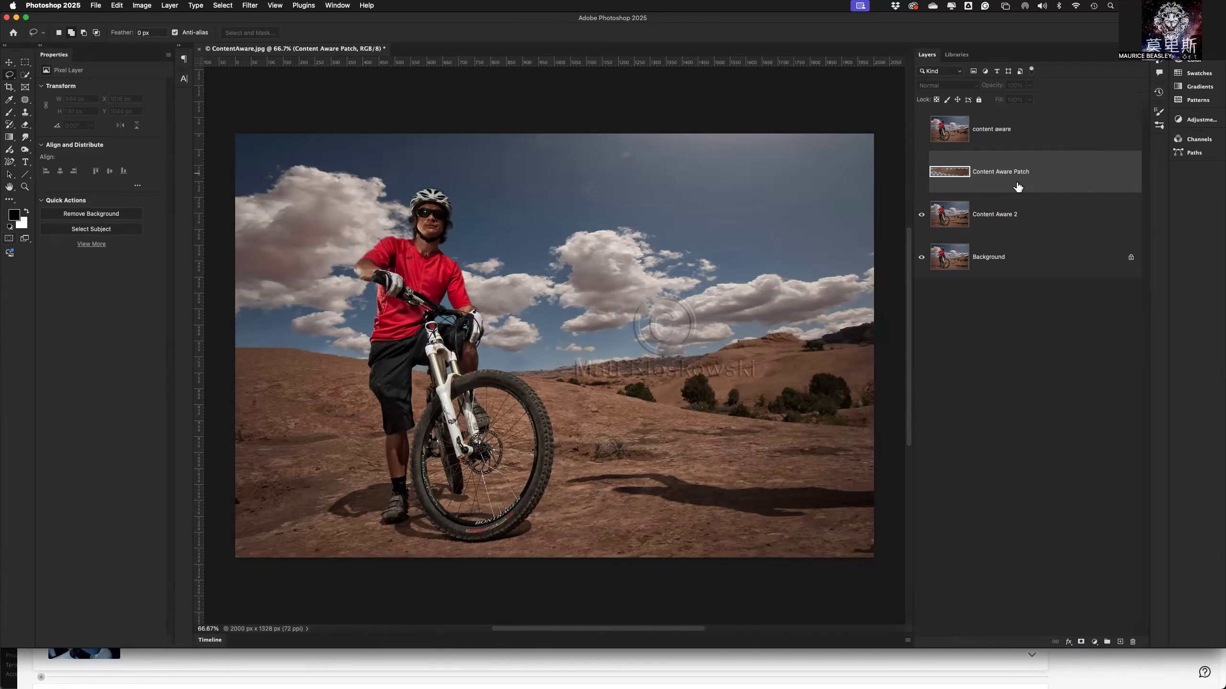
# On the Content Aware 2 layer, draw a freehand lasso selection about 982 by 163 px around the shadow beside the bike.
pyautogui.click(1008, 218)
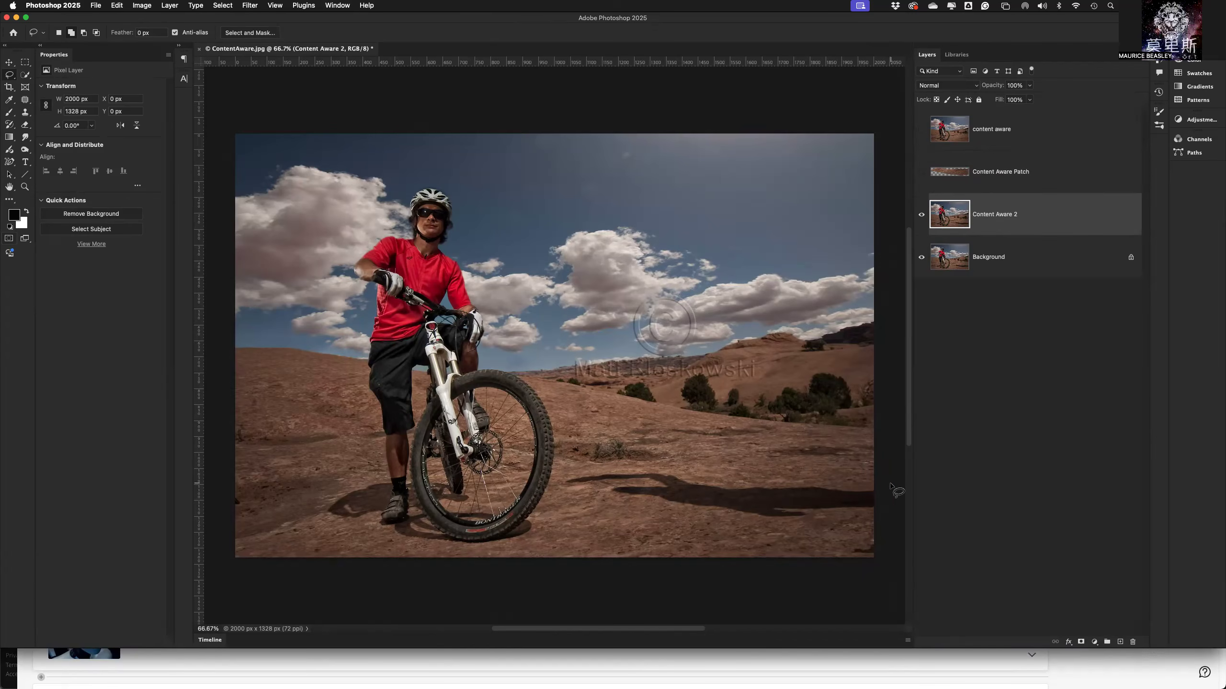
pyautogui.moveTo(878, 488)
pyautogui.mouseDown()
pyautogui.moveTo(723, 483)
pyautogui.moveTo(666, 468)
pyautogui.moveTo(562, 478)
pyautogui.moveTo(697, 516)
pyautogui.mouseUp()
pyautogui.moveTo(798, 520)
pyautogui.mouseDown()
pyautogui.moveTo(879, 523)
pyautogui.moveTo(897, 500)
pyautogui.mouseUp()
# Feather the shadow selection by 15 pixels with the effect applied at the canvas bounds.
pyautogui.click(223, 5)
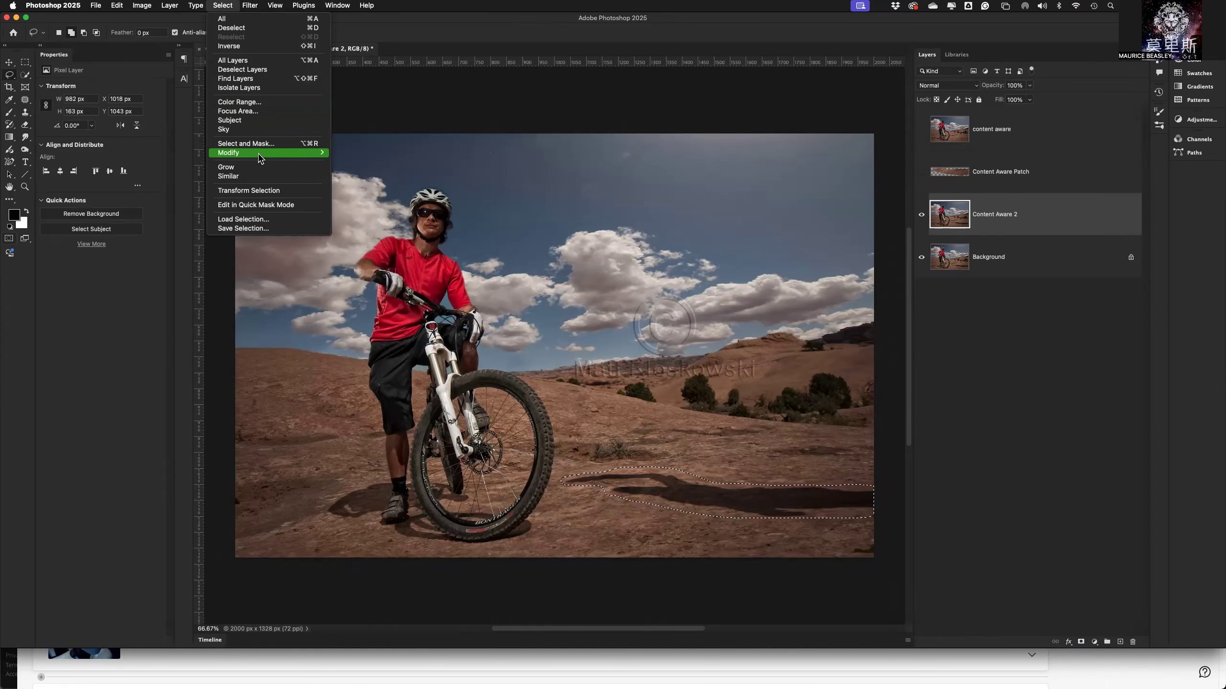
pyautogui.moveTo(260, 153)
pyautogui.click(374, 190)
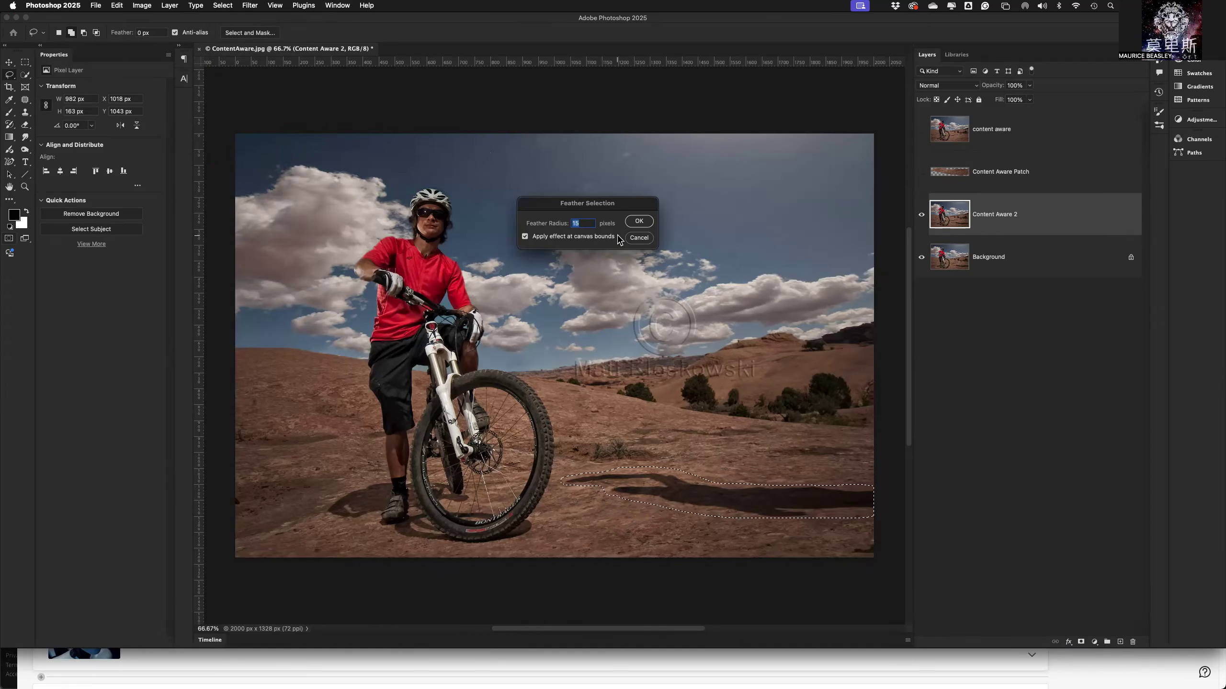
pyautogui.click(636, 221)
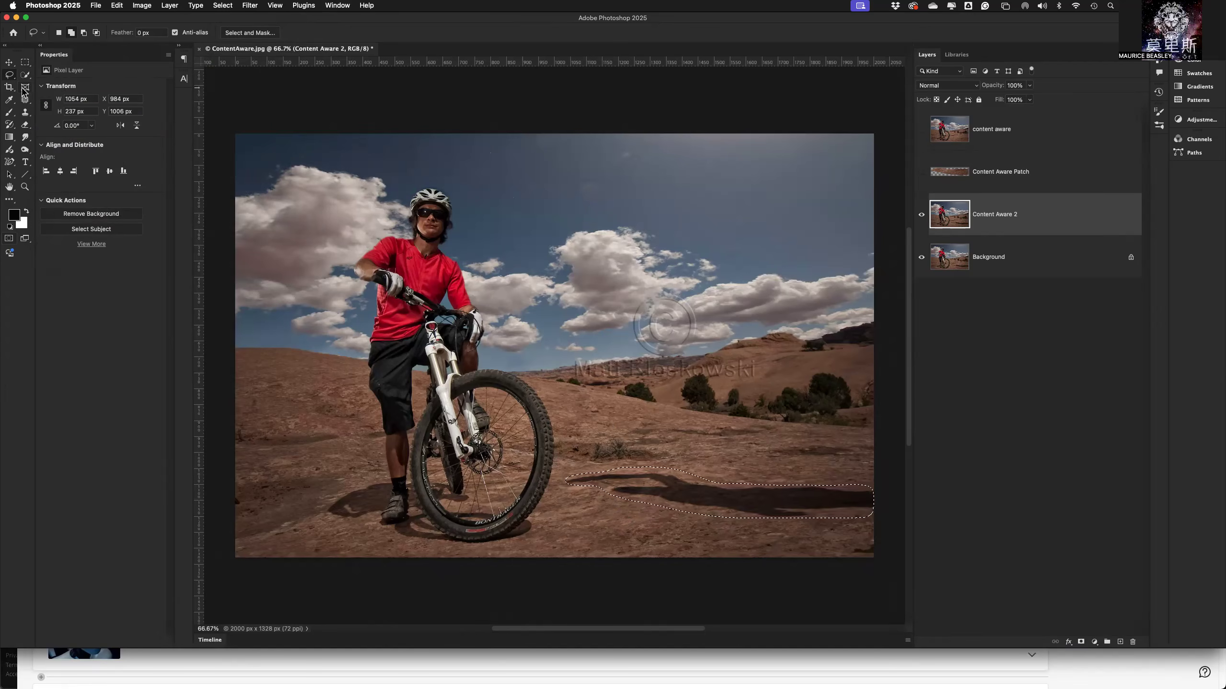
# Activate the Patch Tool and set its patch mode to Content-Aware.
pyautogui.click(26, 114)
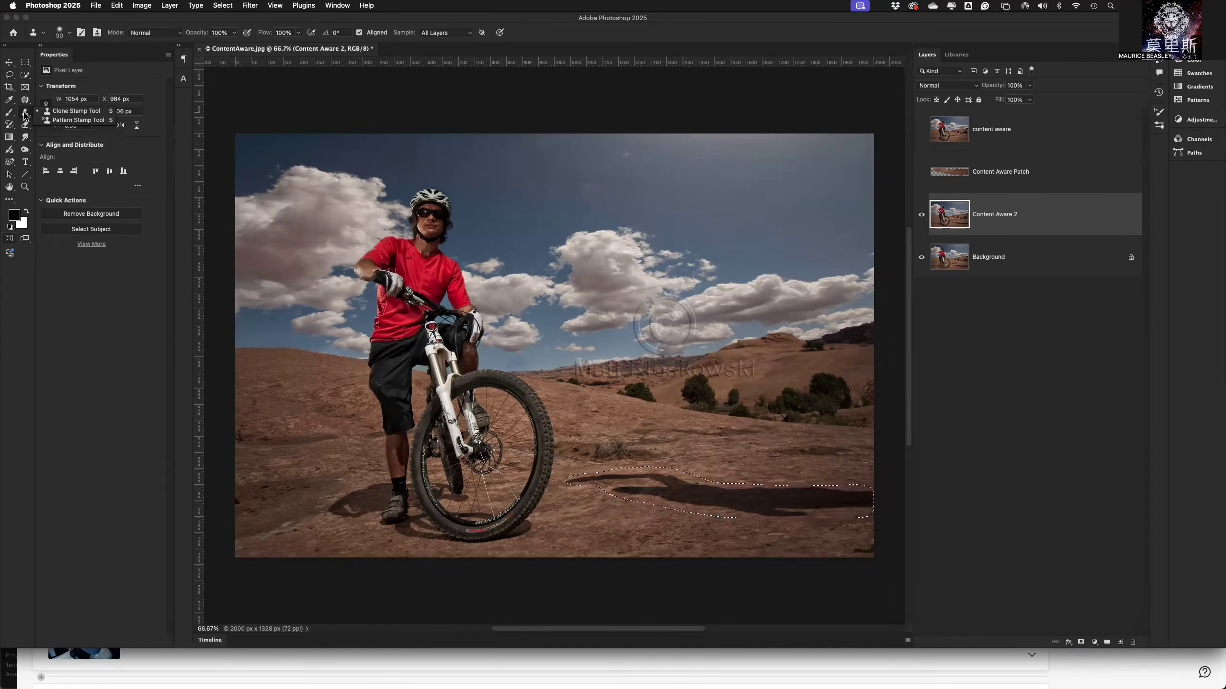
pyautogui.click(26, 101)
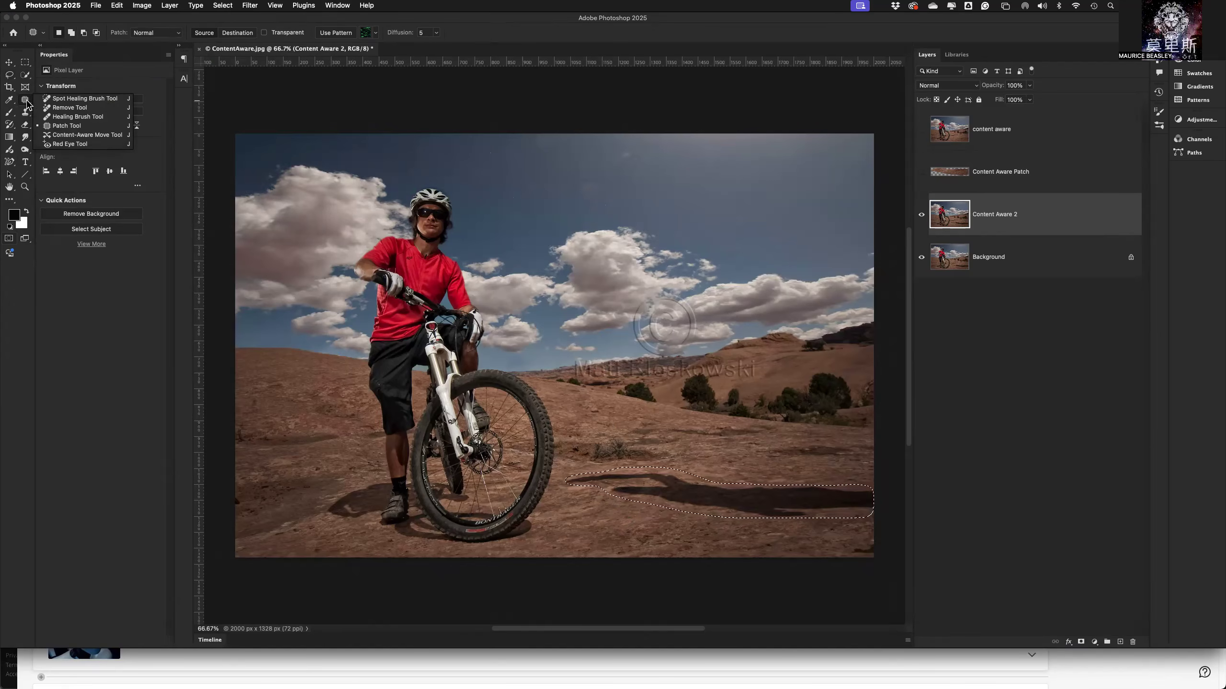
pyautogui.click(27, 103)
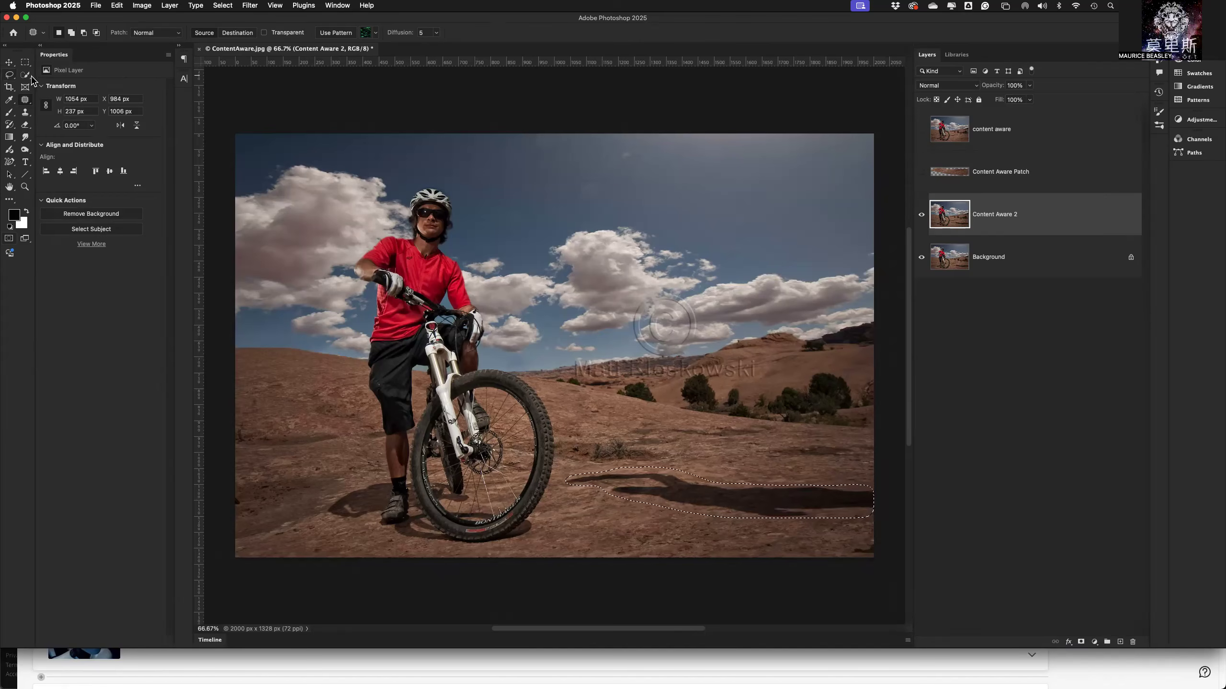
pyautogui.click(25, 102)
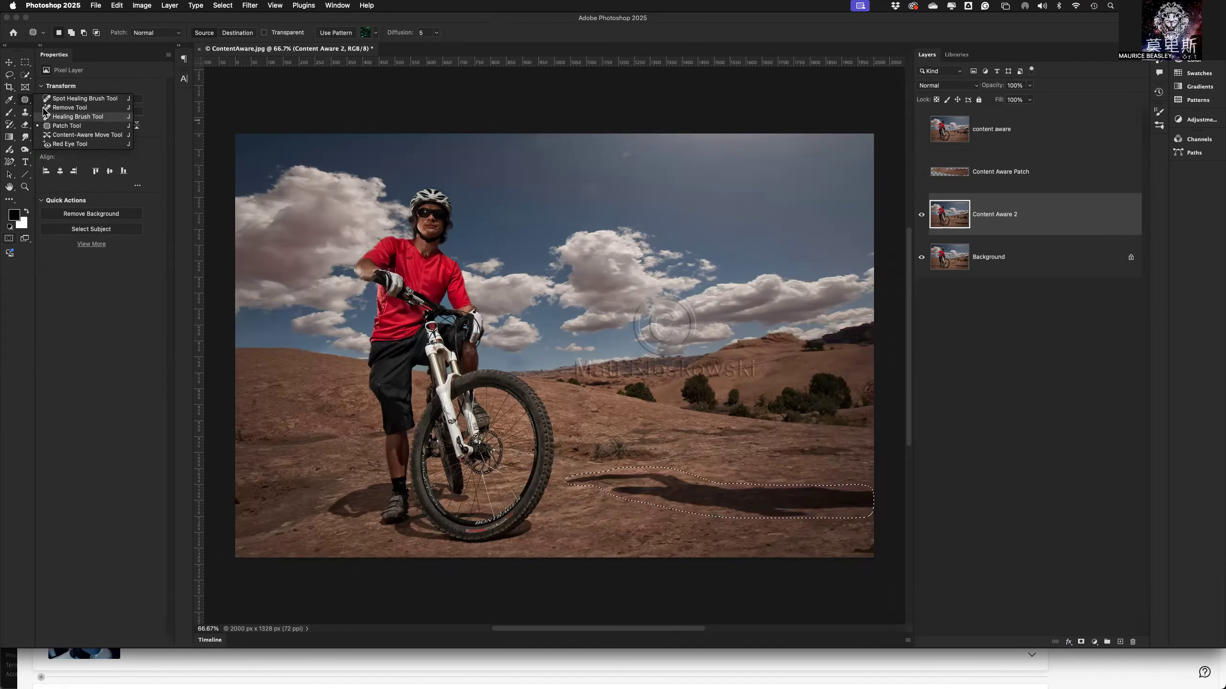
pyautogui.click(56, 131)
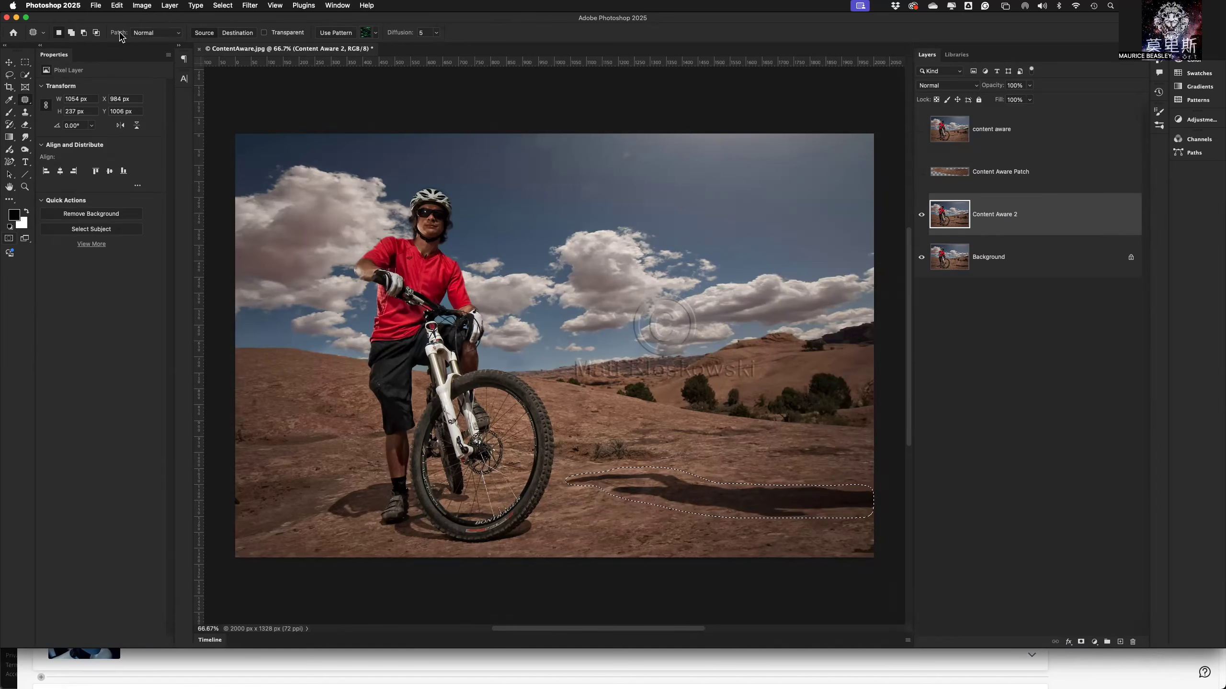
pyautogui.click(160, 34)
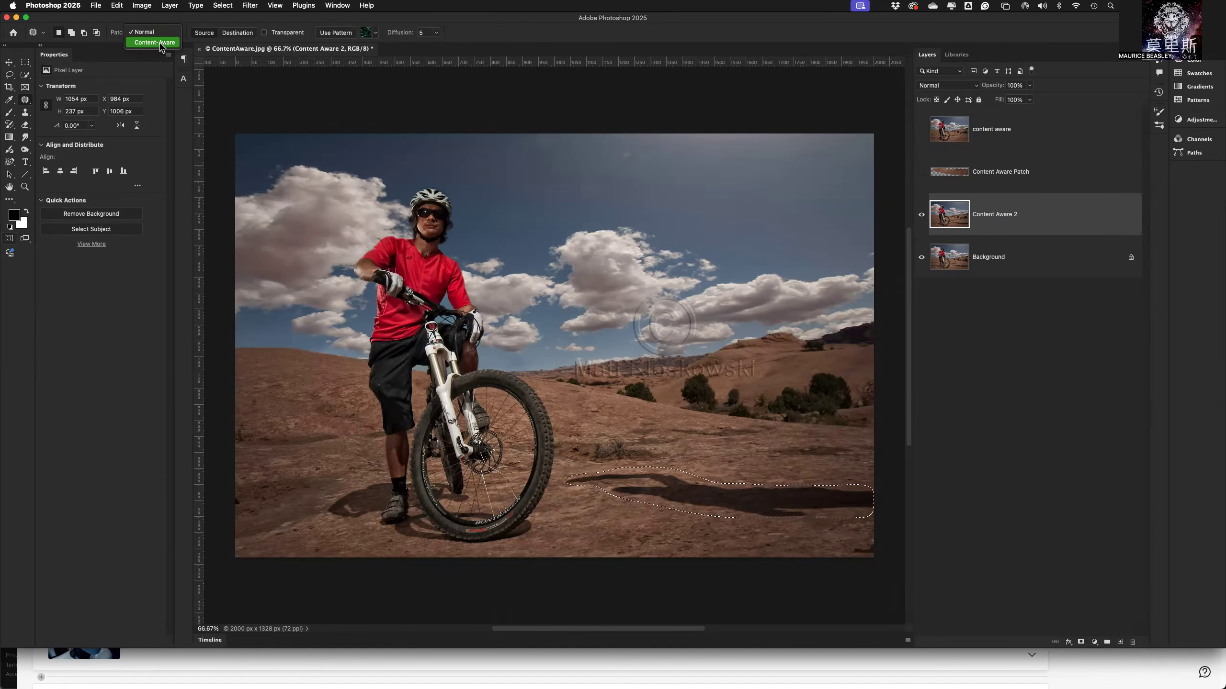
pyautogui.click(161, 45)
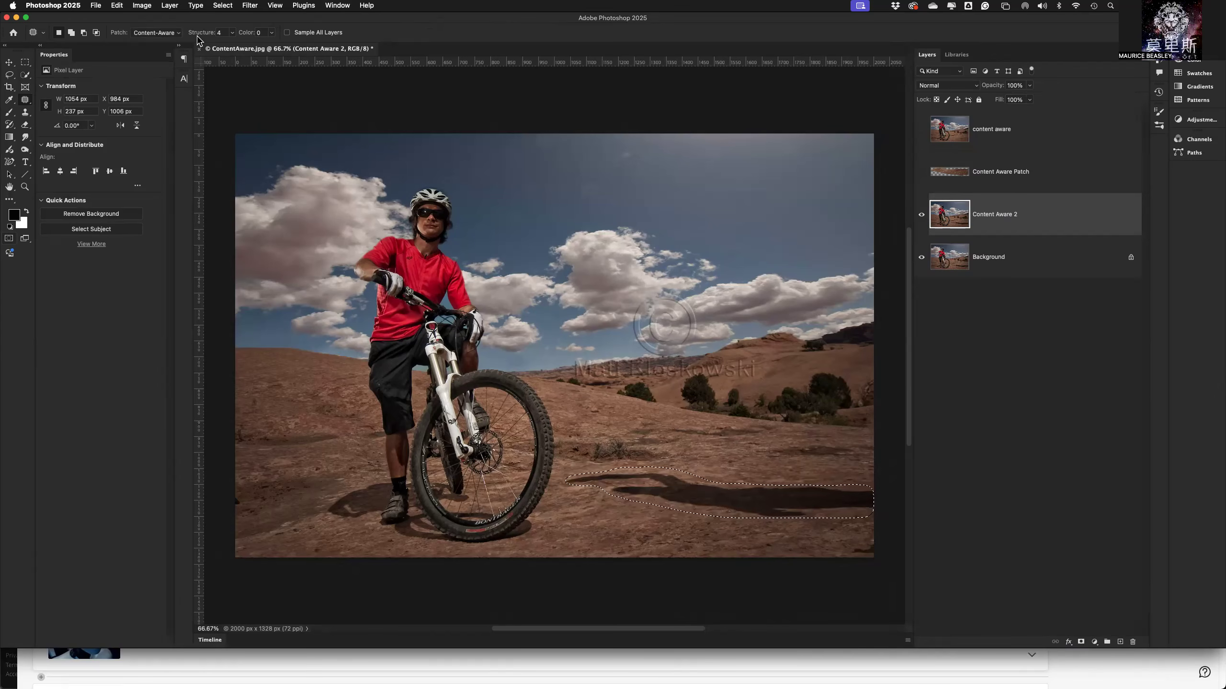
# Set the Patch Tool's Structure to 6.
pyautogui.click(233, 34)
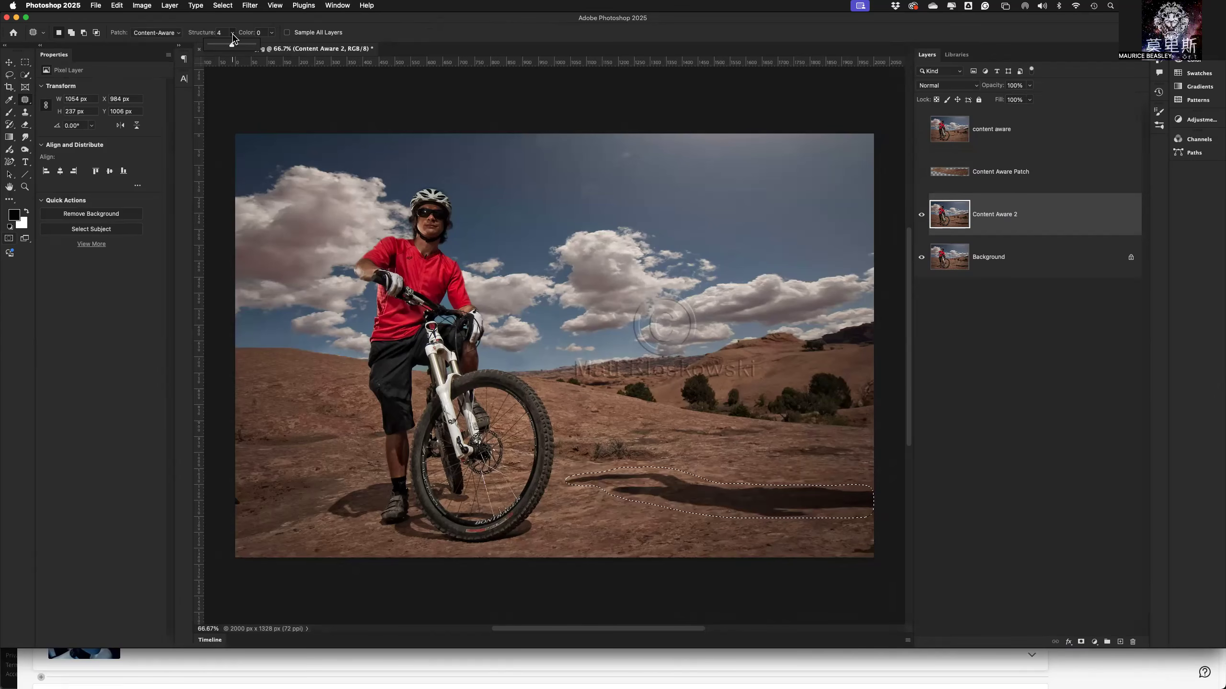
pyautogui.moveTo(231, 45); pyautogui.dragTo(234, 47)
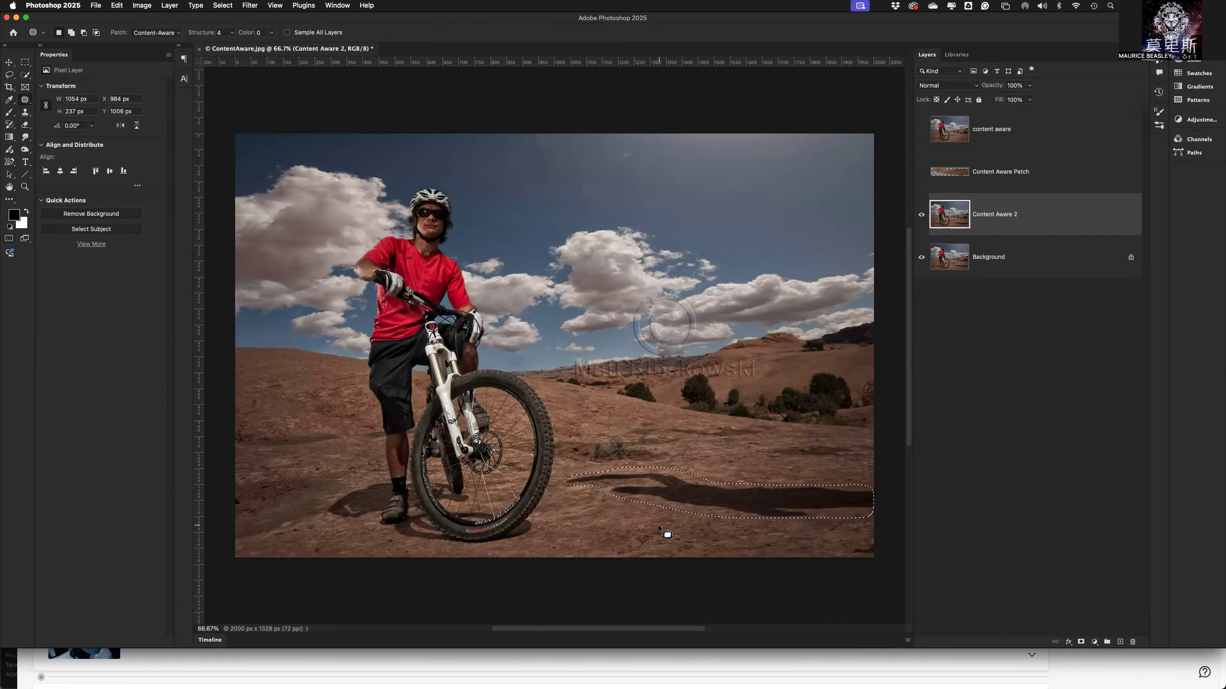
pyautogui.click(232, 34)
pyautogui.moveTo(232, 43); pyautogui.dragTo(272, 49)
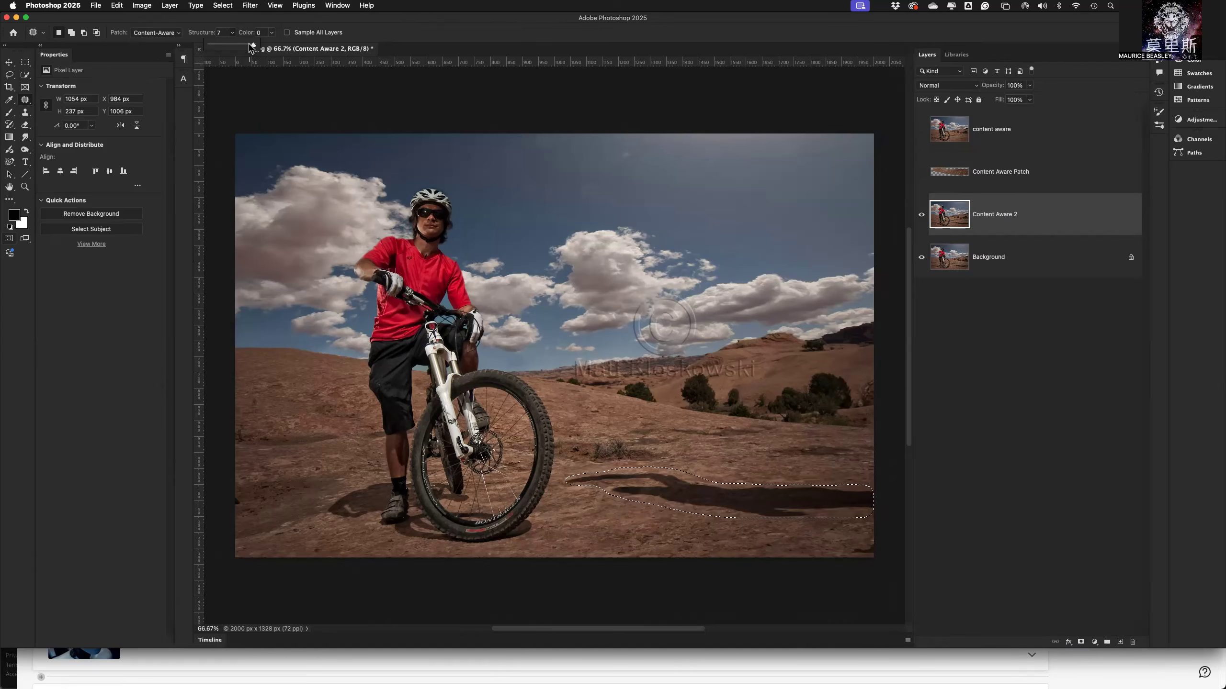
pyautogui.moveTo(247, 48); pyautogui.dragTo(233, 50)
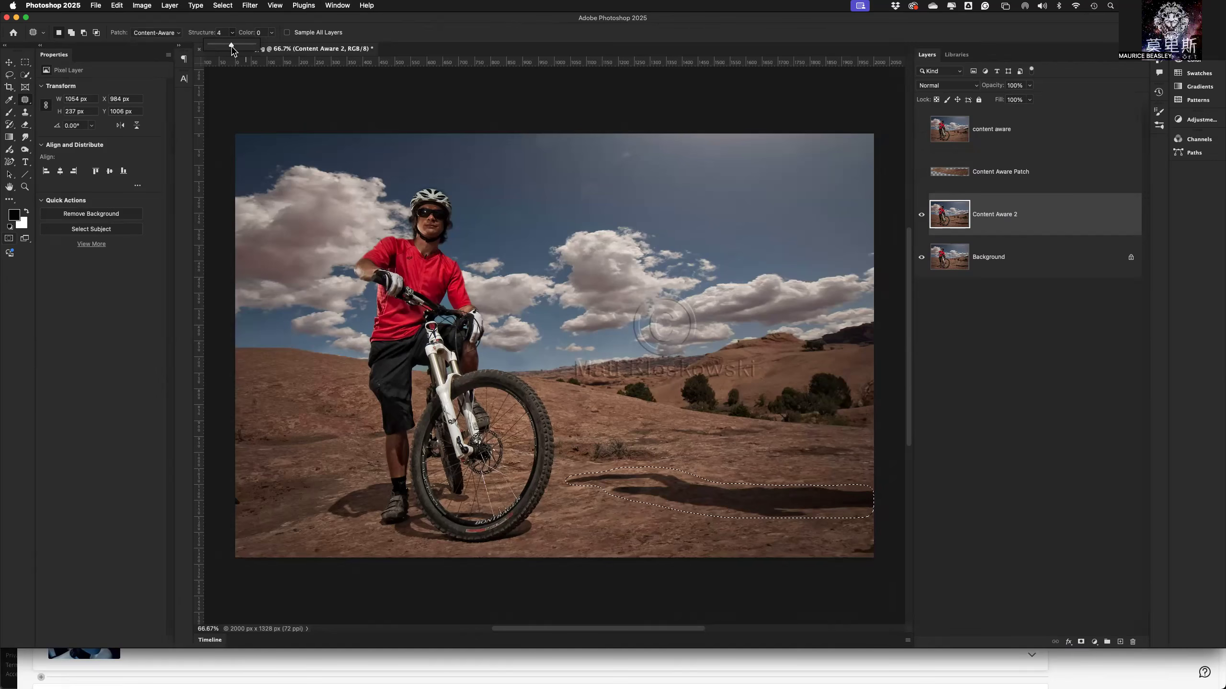
pyautogui.moveTo(232, 50); pyautogui.dragTo(245, 47)
pyautogui.click(215, 21)
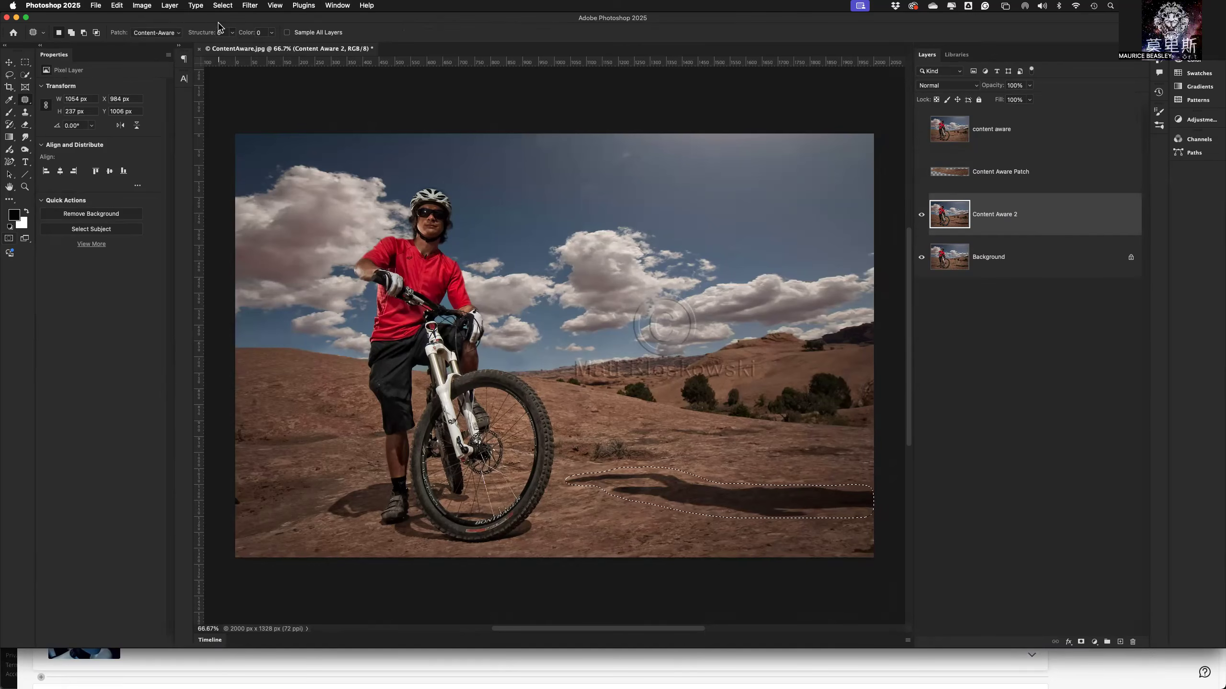
# Set the Patch Tool's Color adaptation to 5.
pyautogui.click(272, 32)
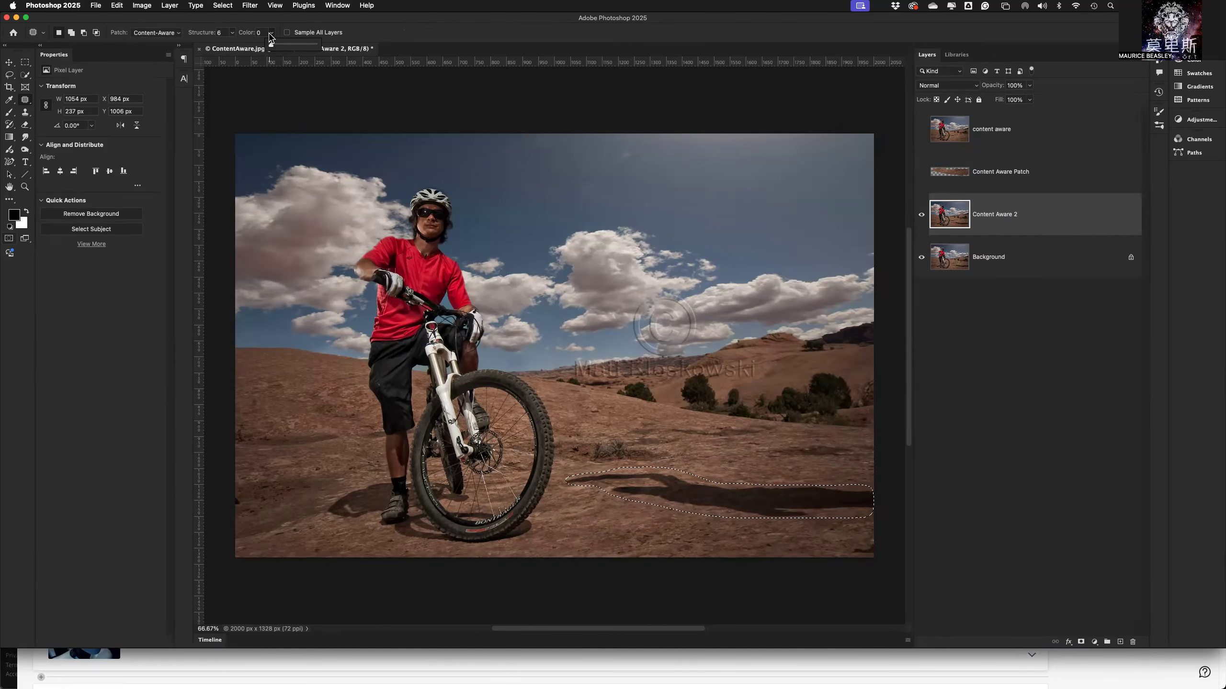
pyautogui.moveTo(271, 47); pyautogui.dragTo(299, 49)
pyautogui.moveTo(298, 49); pyautogui.dragTo(320, 51)
pyautogui.moveTo(276, 46); pyautogui.dragTo(294, 47)
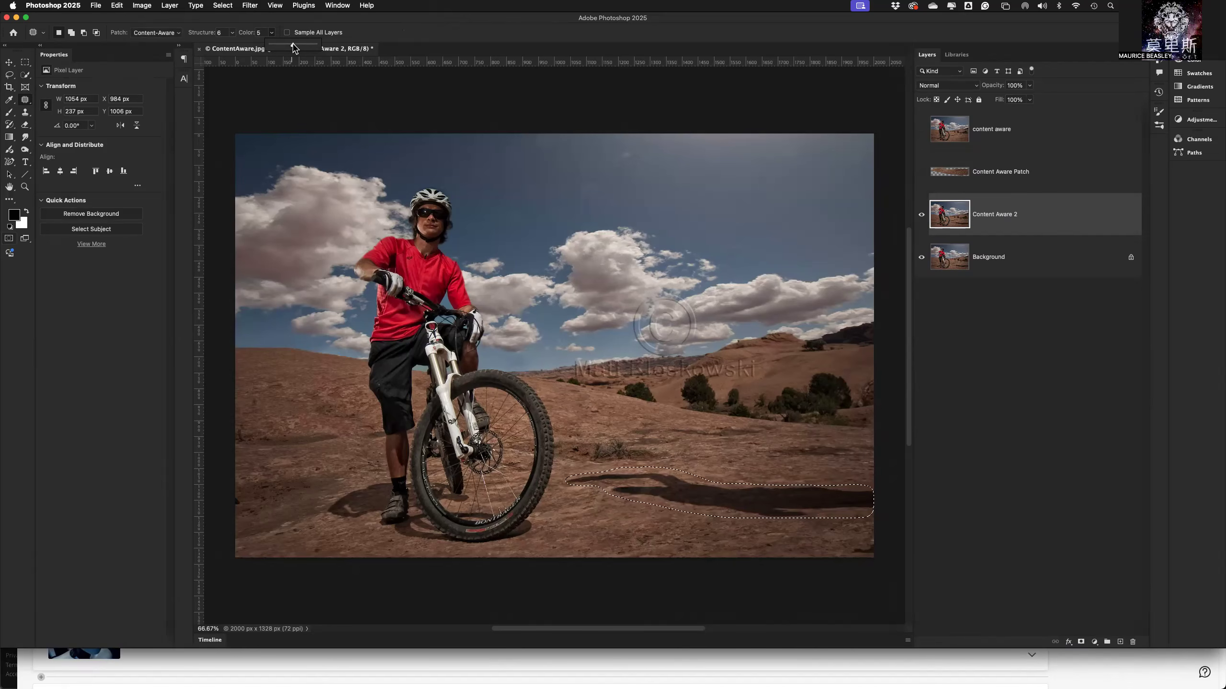
pyautogui.click(262, 23)
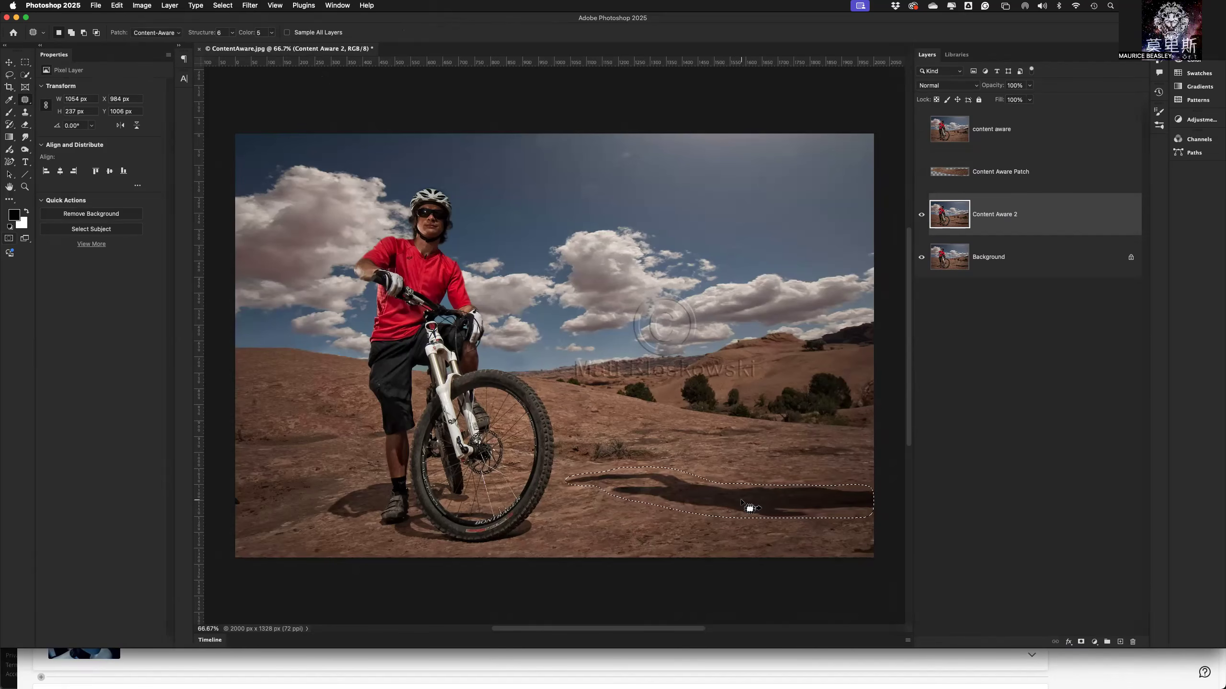
# Try patching the selected shadow with rock texture from the ground above it and from the ground just below it.
pyautogui.moveTo(741, 506); pyautogui.dragTo(717, 402)
pyautogui.moveTo(739, 476); pyautogui.dragTo(738, 446)
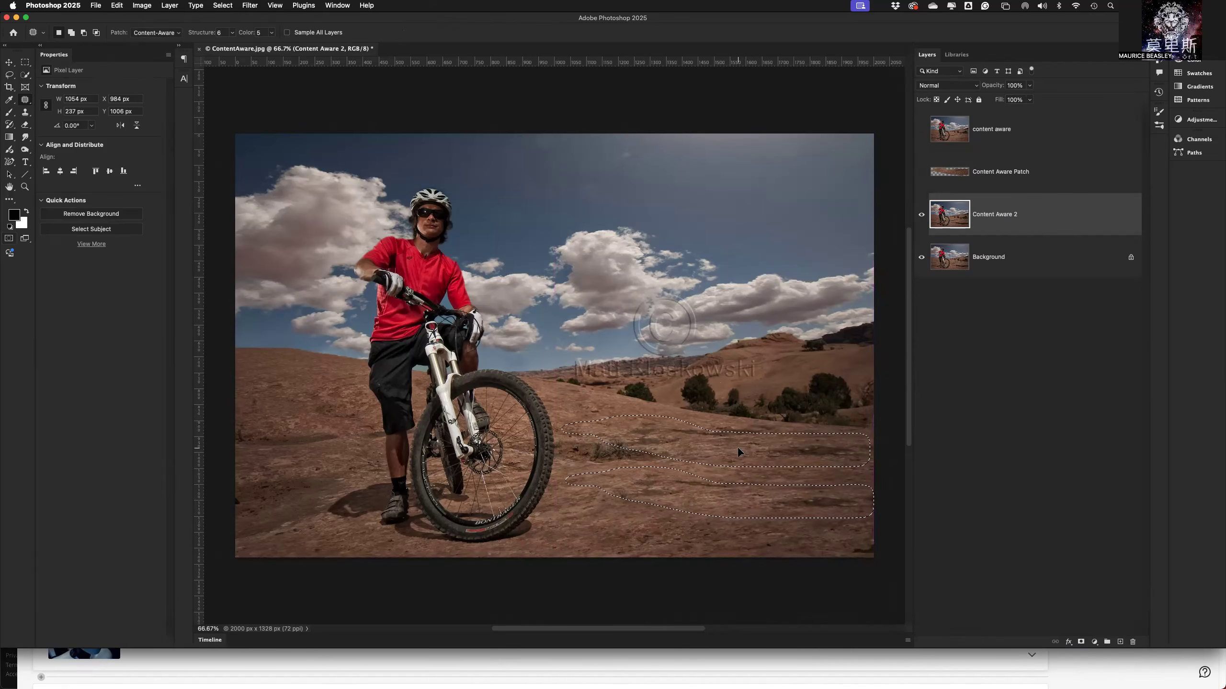
pyautogui.moveTo(737, 499); pyautogui.dragTo(737, 537)
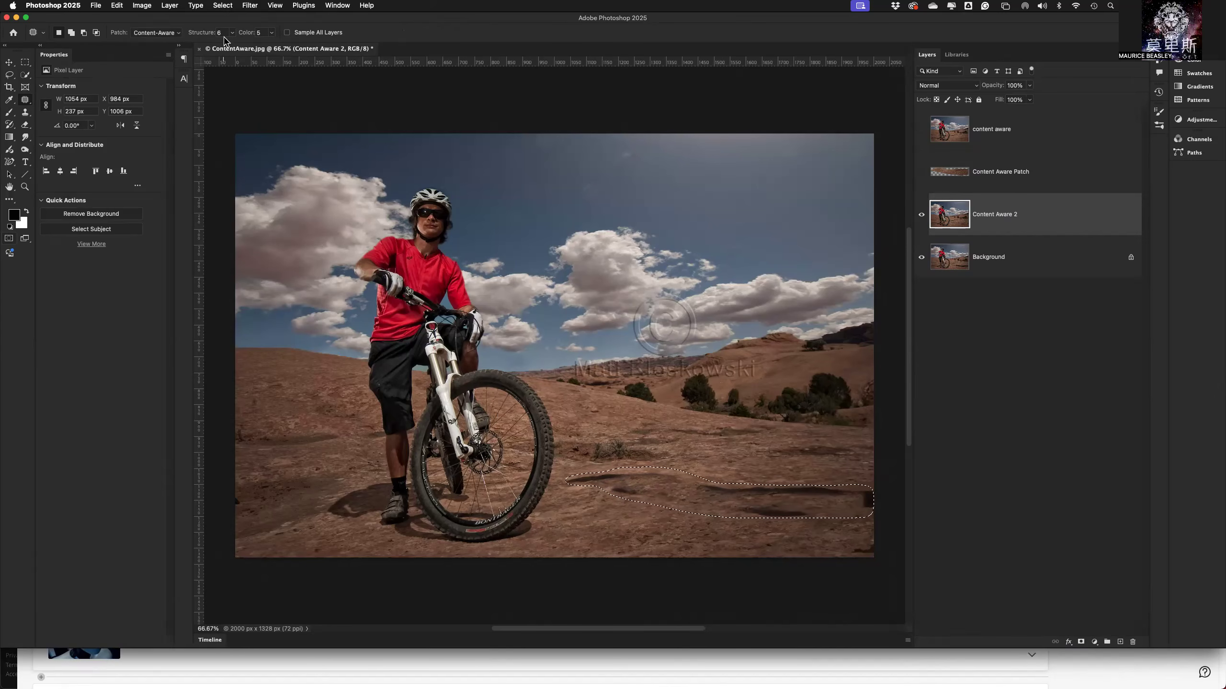
# Try Color adaptation values of 0 and 10 on the shadow patch, return to 0, and undo the patch.
pyautogui.click(272, 32)
pyautogui.moveTo(267, 47); pyautogui.dragTo(240, 53)
pyautogui.click(315, 21)
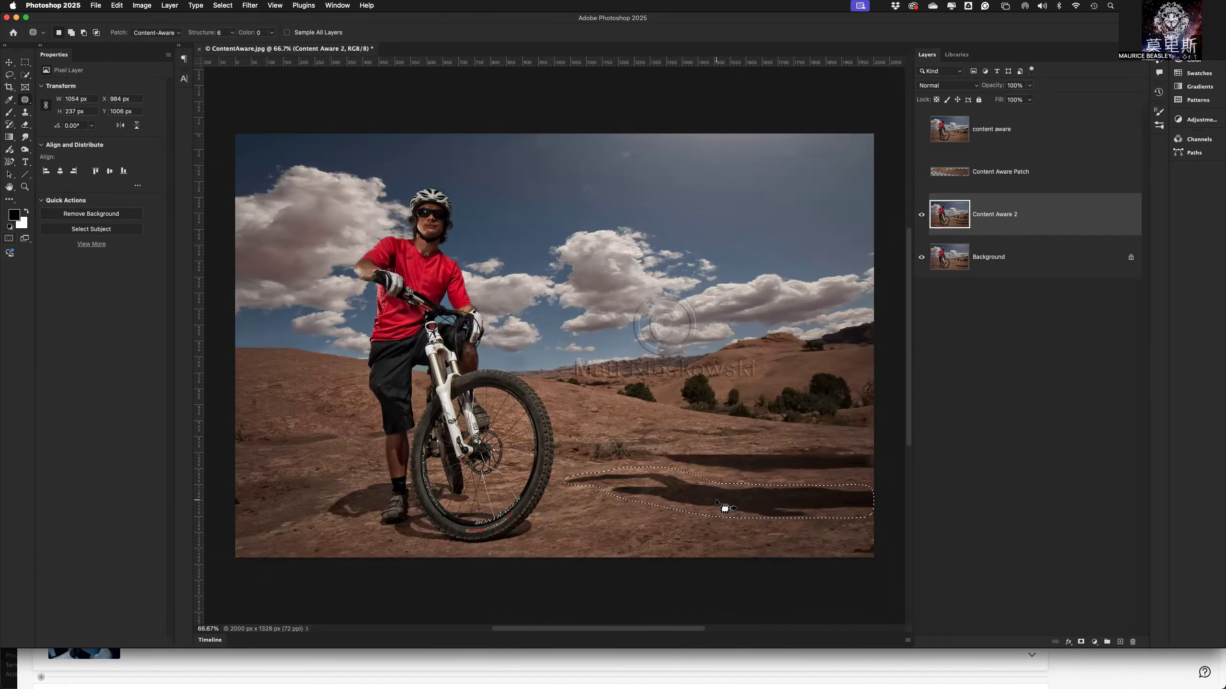
pyautogui.click(272, 33)
pyautogui.moveTo(271, 44); pyautogui.dragTo(329, 52)
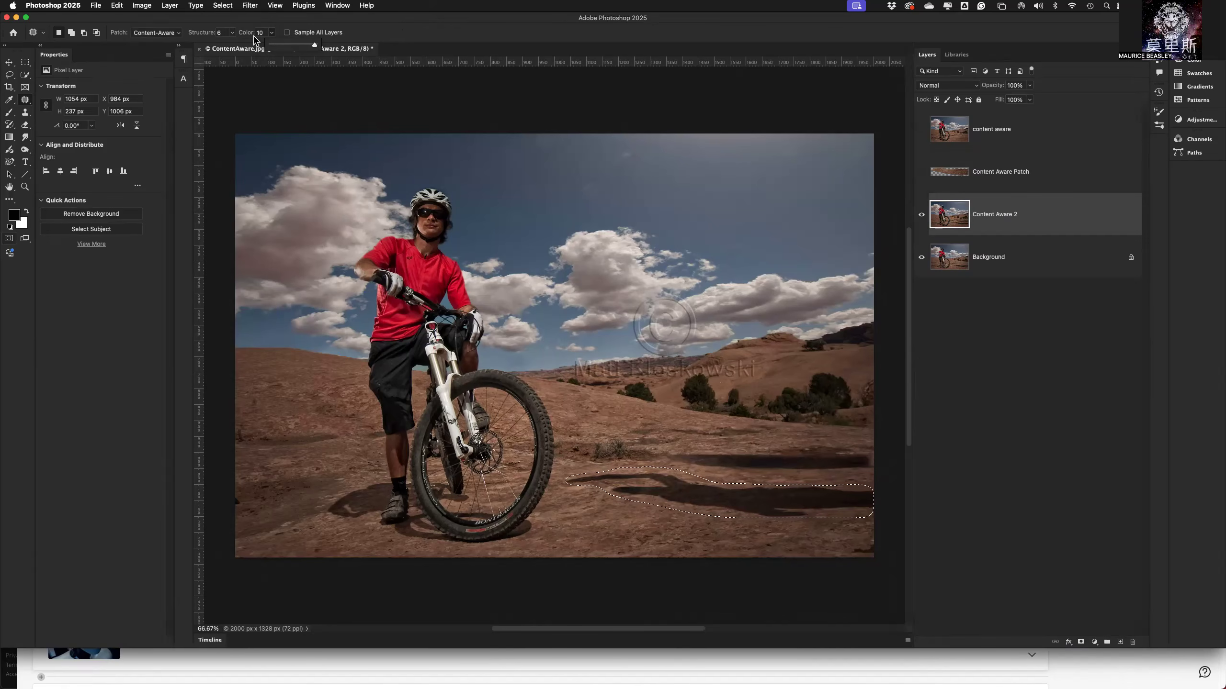
pyautogui.click(273, 33)
pyautogui.click(274, 35)
pyautogui.moveTo(274, 49); pyautogui.dragTo(229, 49)
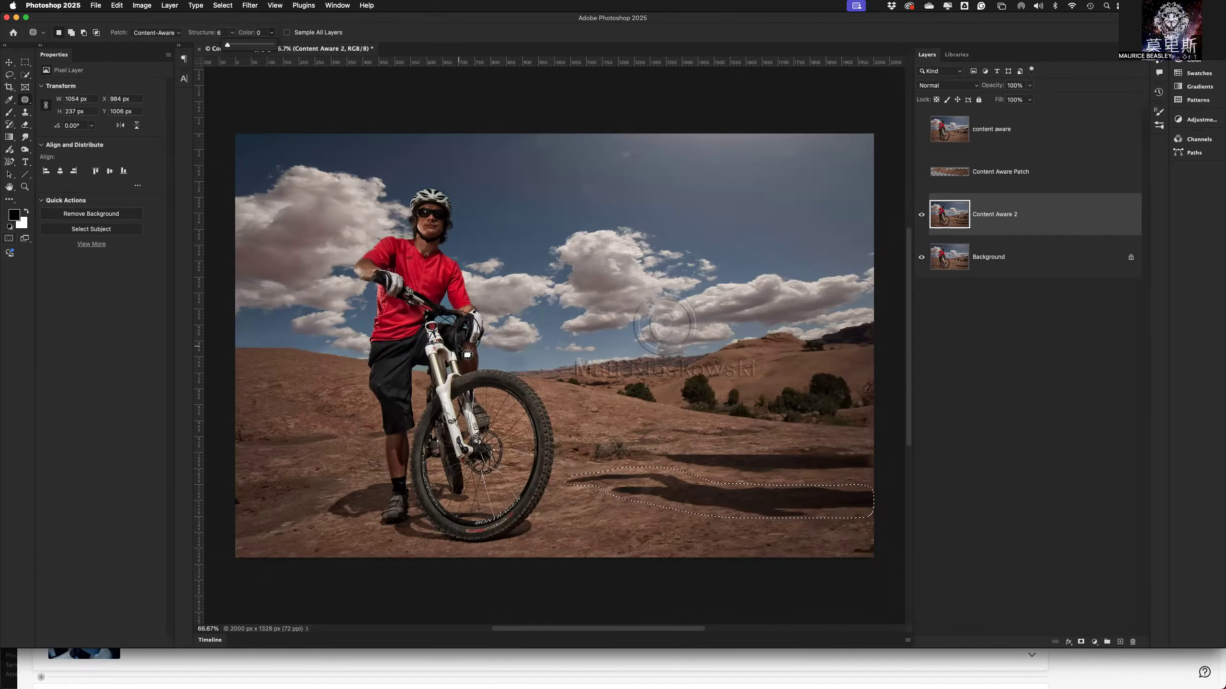
pyautogui.press('super+z')
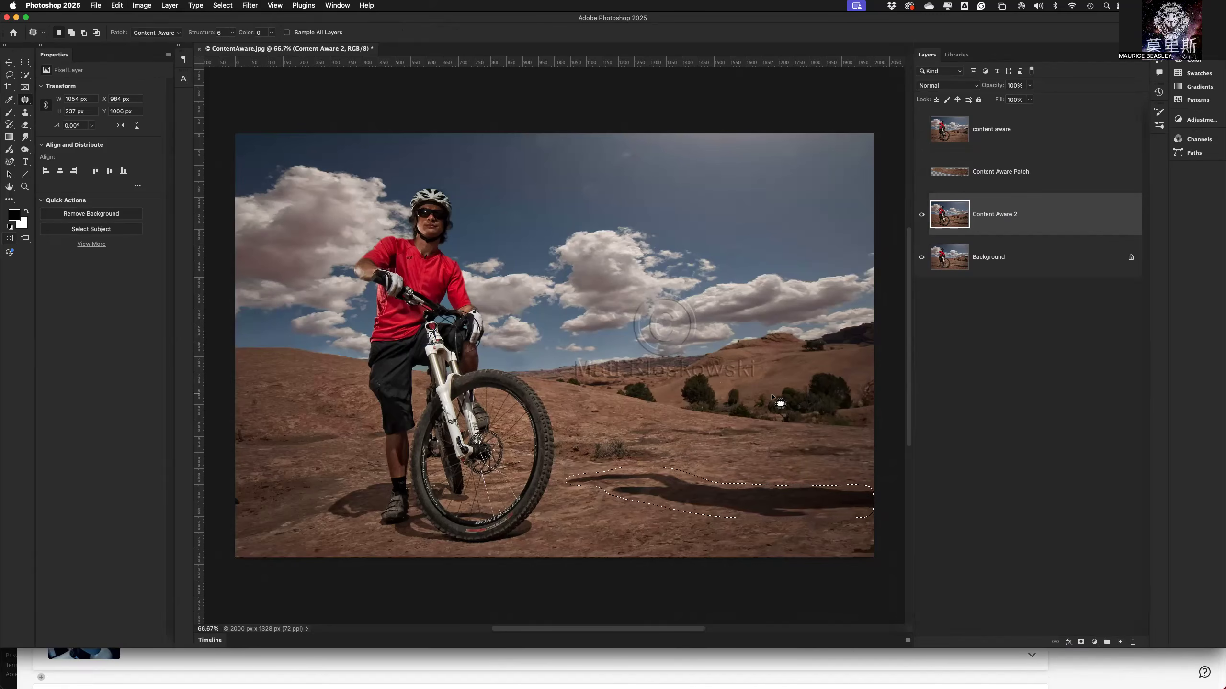
# Patch the selected shadow with the ground just below it and set Structure to 4.
pyautogui.moveTo(752, 507); pyautogui.dragTo(735, 538)
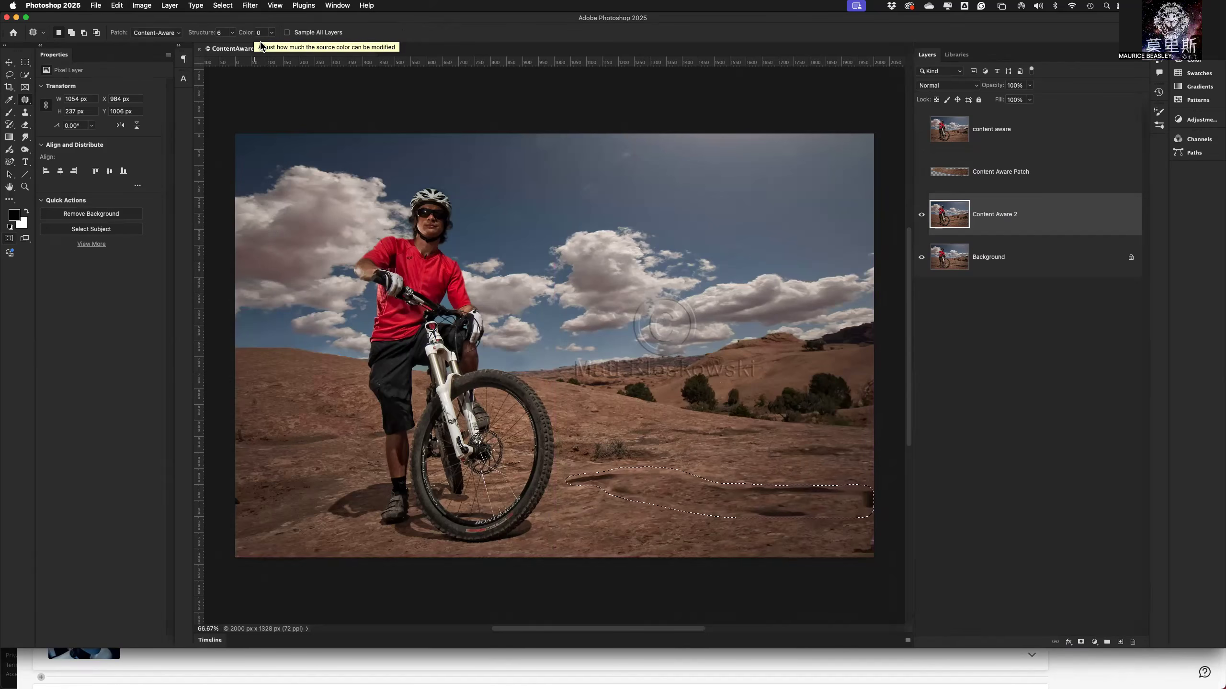
pyautogui.click(232, 33)
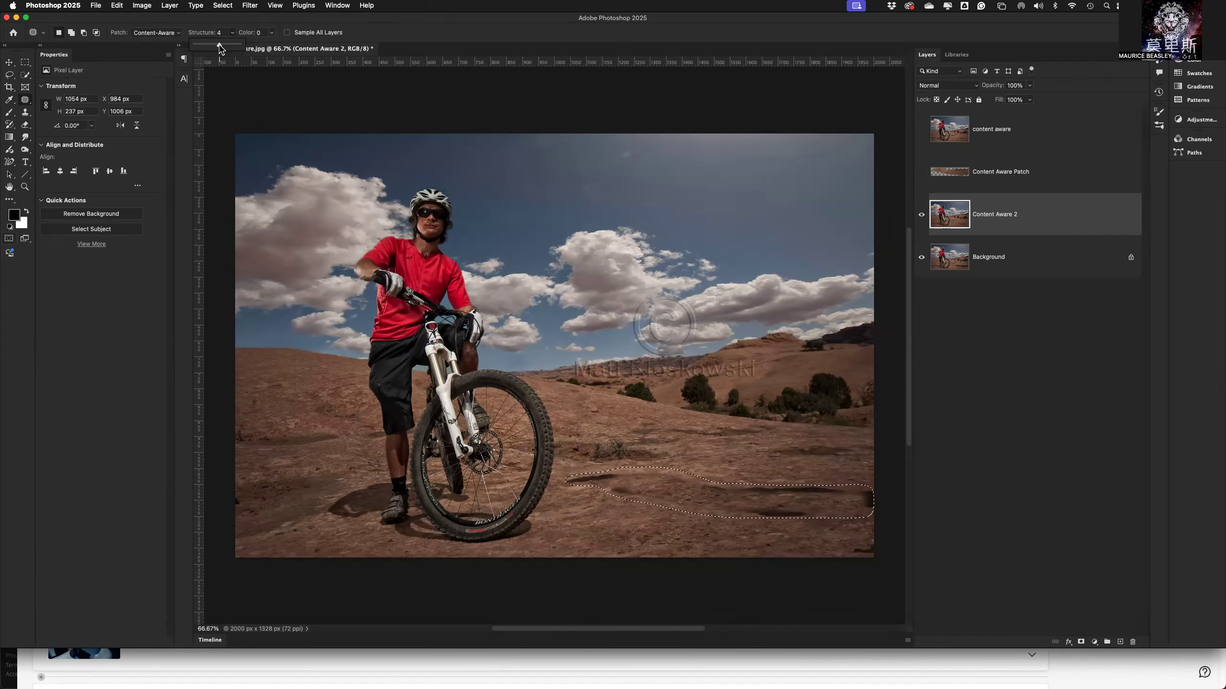
pyautogui.click(253, 32)
# Repatch the same shadow selection repeatedly, sampling clean ground alternately from below and above it.
pyautogui.moveTo(713, 502); pyautogui.dragTo(709, 532)
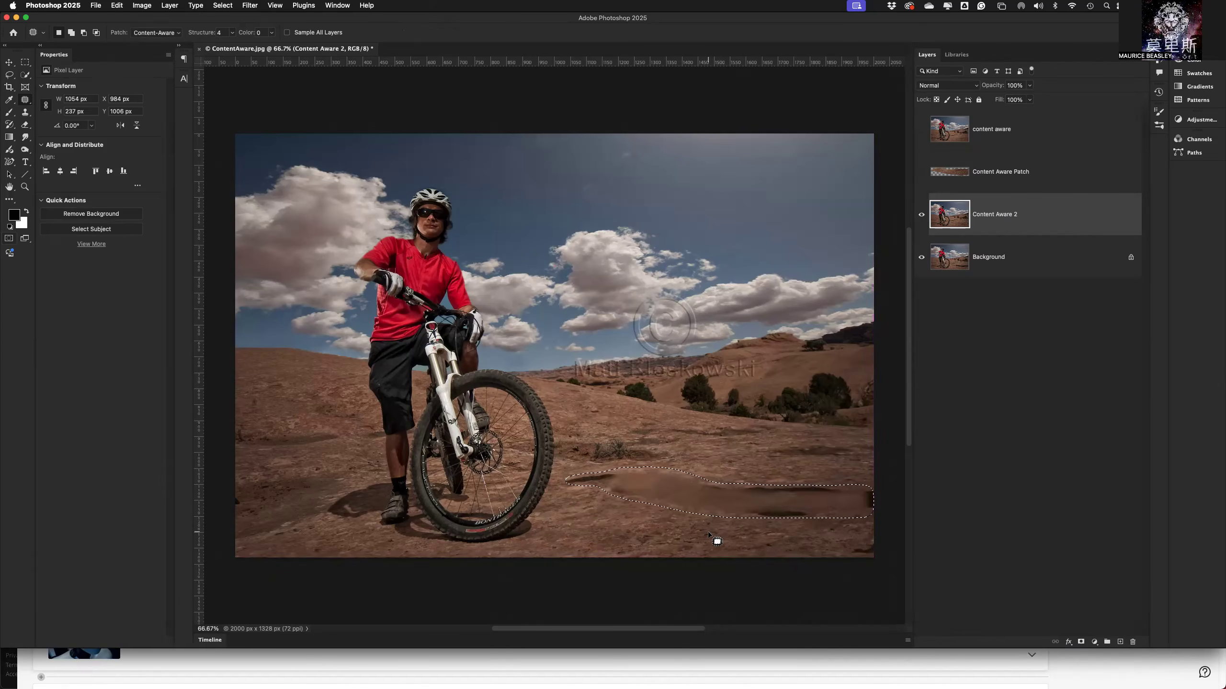
pyautogui.moveTo(720, 496); pyautogui.dragTo(731, 456)
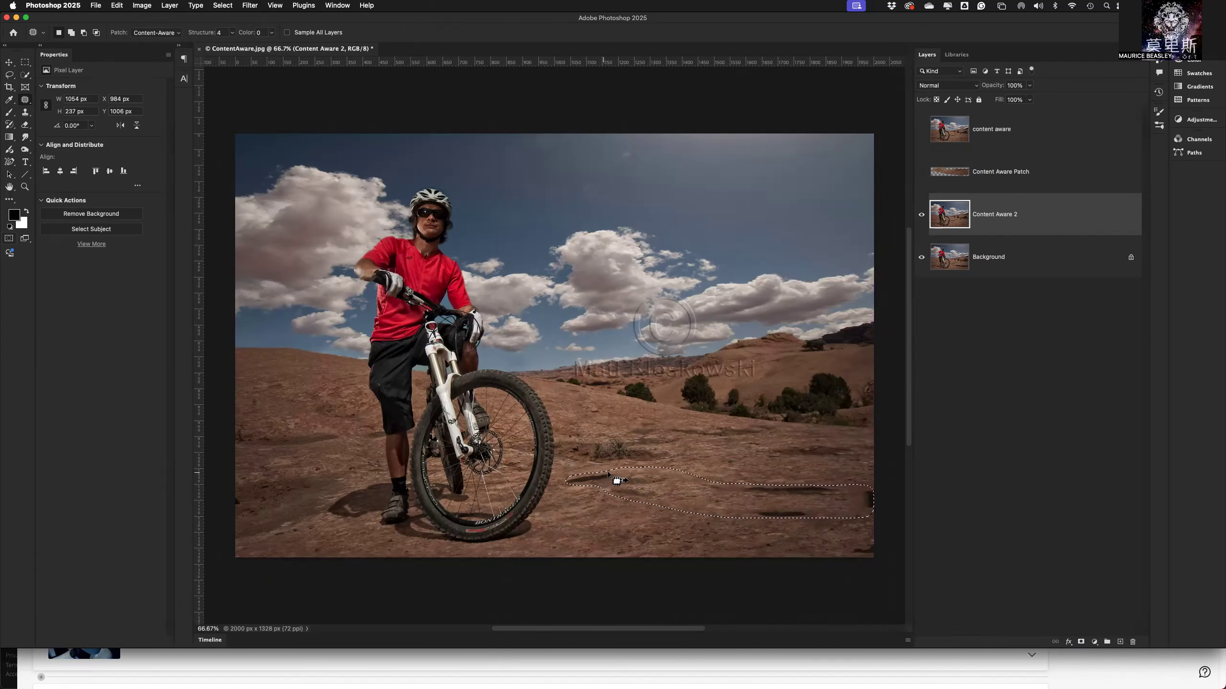
pyautogui.moveTo(683, 501); pyautogui.dragTo(659, 536)
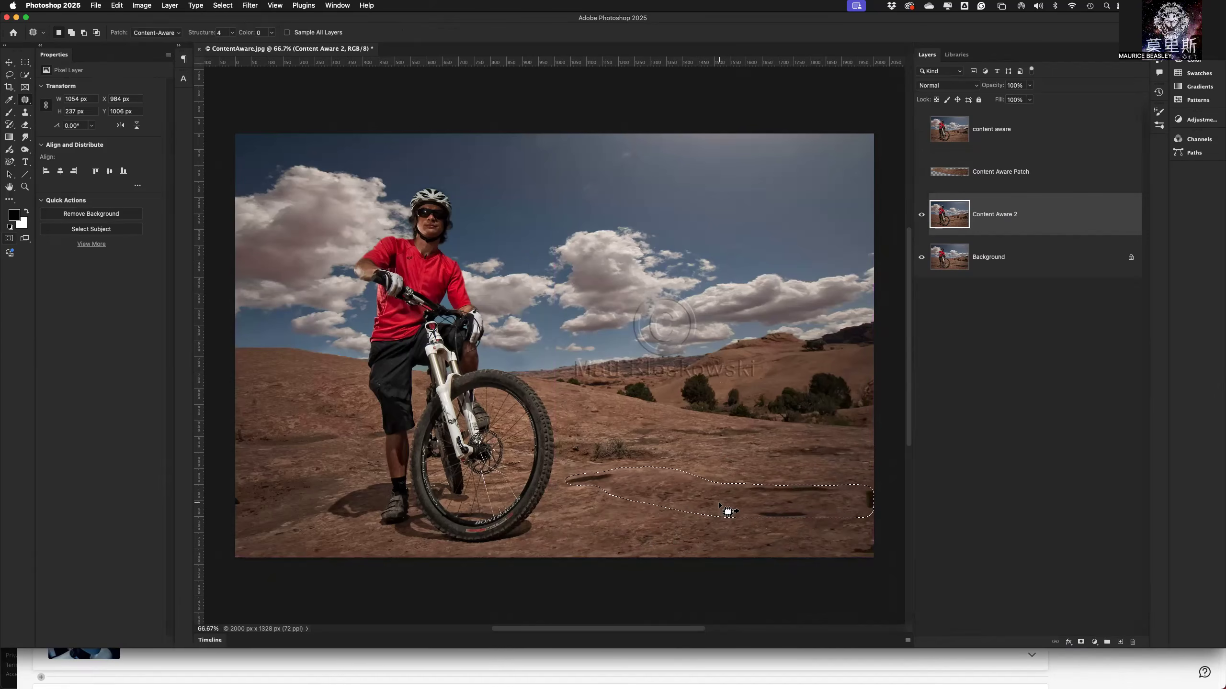
pyautogui.moveTo(720, 504); pyautogui.dragTo(718, 435)
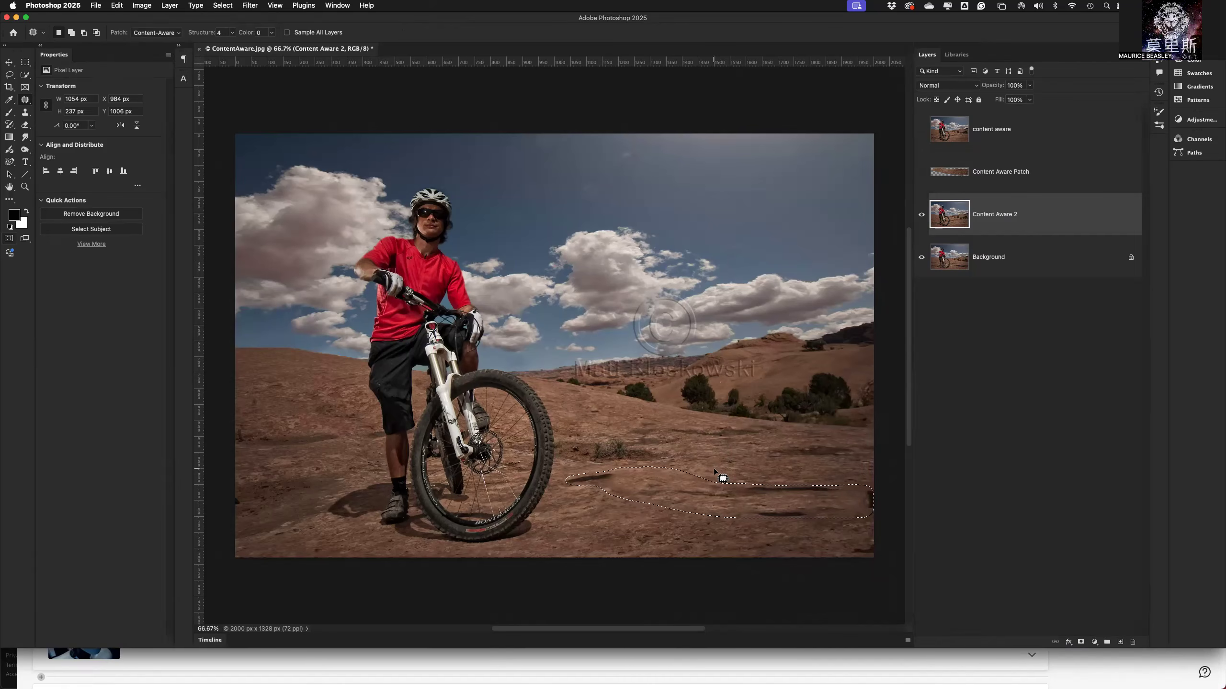
# Patch the shadow remnants at the image's right edge, about 288 by 244 px, and next to it, about 260 by 196 px, with clean ground.
pyautogui.moveTo(821, 471)
pyautogui.mouseDown()
pyautogui.moveTo(783, 500)
pyautogui.moveTo(809, 543)
pyautogui.moveTo(884, 539)
pyautogui.moveTo(894, 504)
pyautogui.moveTo(860, 468)
pyautogui.moveTo(821, 471)
pyautogui.mouseUp()
pyautogui.moveTo(813, 525); pyautogui.dragTo(672, 533)
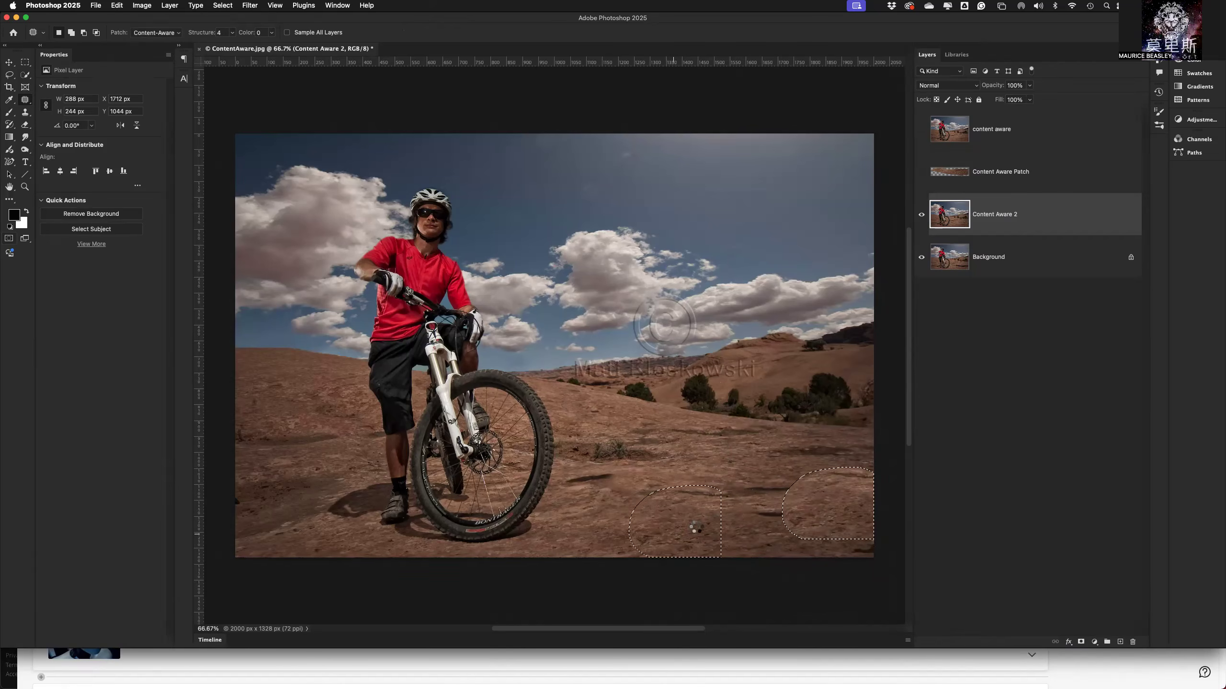
pyautogui.click(712, 528)
pyautogui.moveTo(771, 471)
pyautogui.mouseDown()
pyautogui.moveTo(820, 507)
pyautogui.moveTo(786, 533)
pyautogui.mouseUp()
pyautogui.moveTo(758, 481)
pyautogui.mouseDown()
pyautogui.moveTo(767, 474)
pyautogui.moveTo(732, 515)
pyautogui.moveTo(684, 527)
pyautogui.mouseUp()
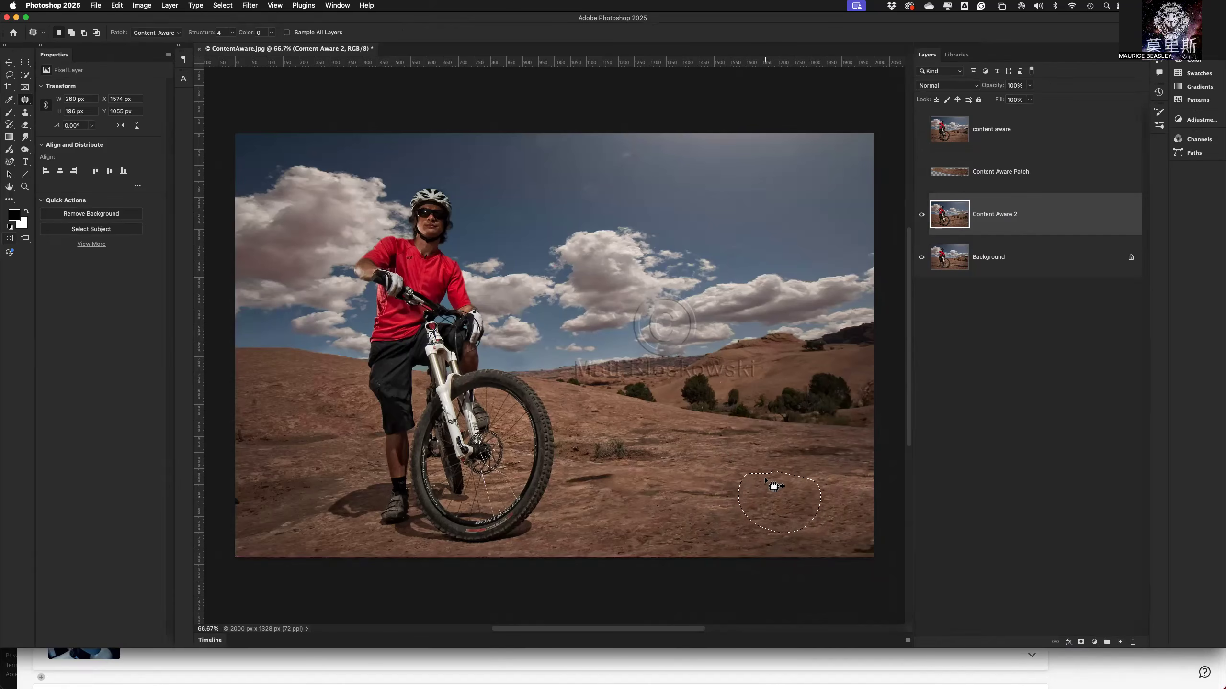
# Patch three more areas toward the front wheel, about 234 by 170, 292 by 174 and 172 by 107 px, and deselect.
pyautogui.moveTo(750, 469)
pyautogui.mouseDown()
pyautogui.moveTo(731, 523)
pyautogui.moveTo(748, 477)
pyautogui.moveTo(736, 471)
pyautogui.moveTo(793, 479)
pyautogui.mouseUp()
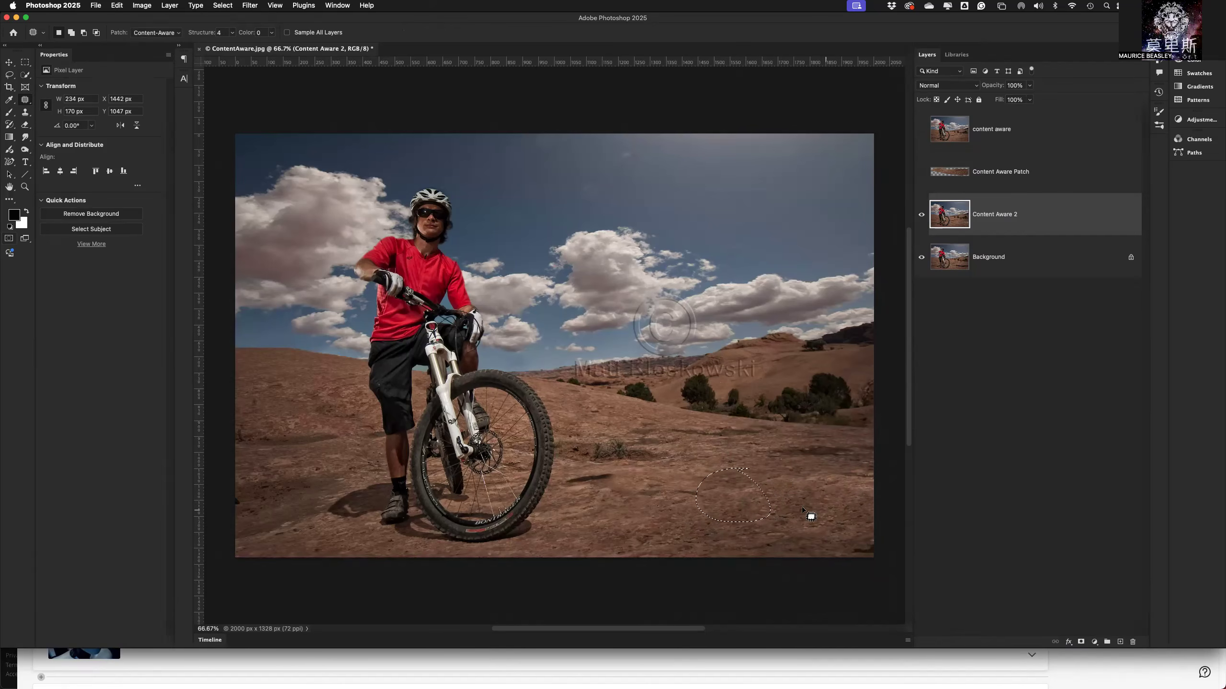
pyautogui.click(664, 473)
pyautogui.moveTo(677, 469); pyautogui.dragTo(656, 463)
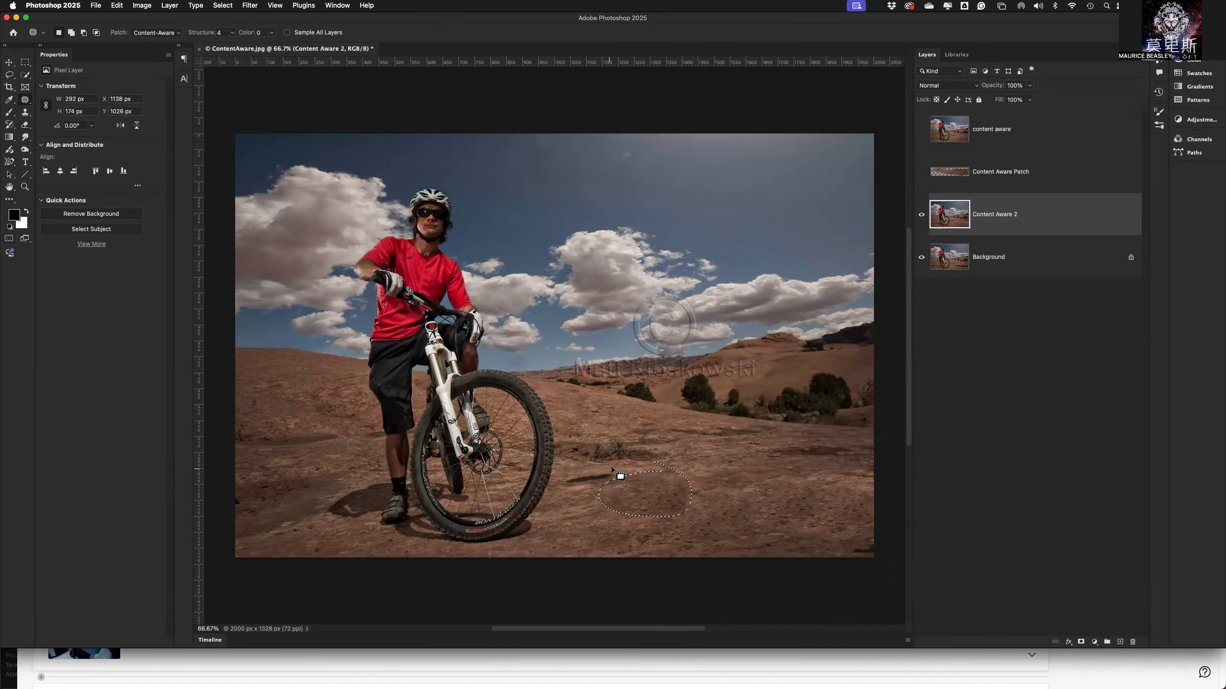
pyautogui.moveTo(585, 475)
pyautogui.mouseDown()
pyautogui.moveTo(599, 501)
pyautogui.moveTo(623, 461)
pyautogui.mouseUp()
pyautogui.moveTo(724, 487); pyautogui.dragTo(724, 485)
pyautogui.press('super+d')
# Patch the dark spot beside the front wheel, about 133 by 113 px, with nearby ground and clear the selection.
pyautogui.moveTo(598, 486)
pyautogui.mouseDown()
pyautogui.moveTo(582, 459)
pyautogui.moveTo(581, 490)
pyautogui.mouseUp()
pyautogui.moveTo(578, 482); pyautogui.dragTo(651, 491)
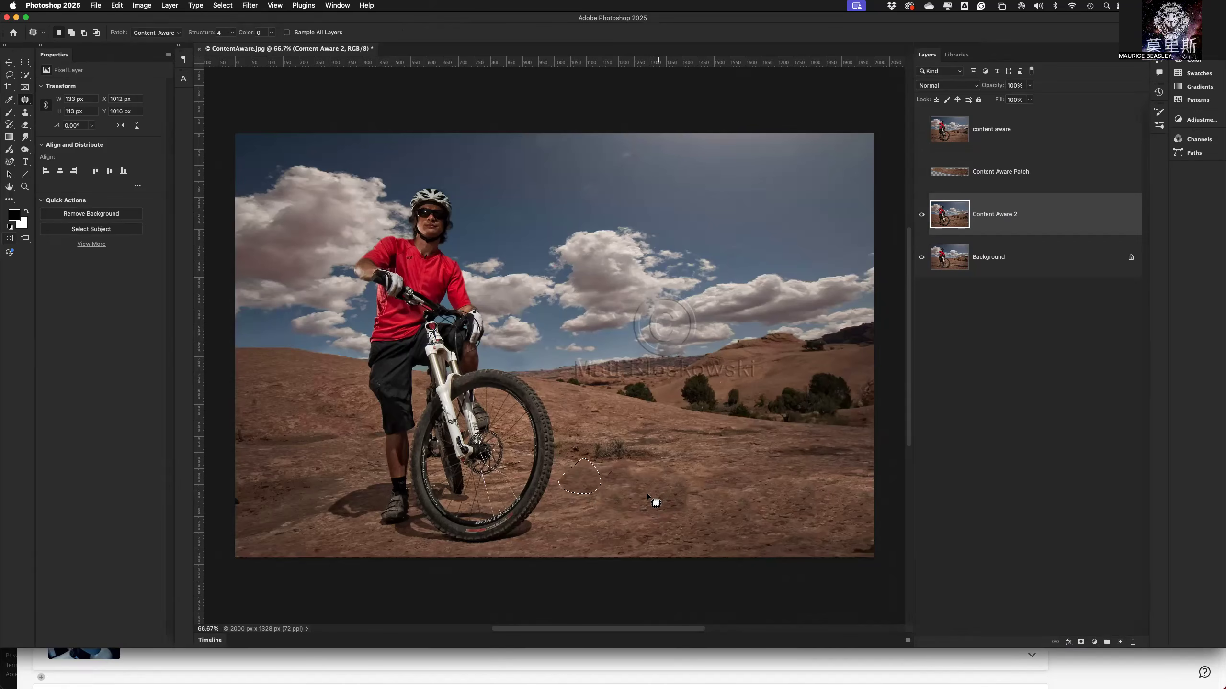
pyautogui.moveTo(583, 489); pyautogui.dragTo(560, 534)
pyautogui.press('super+d')
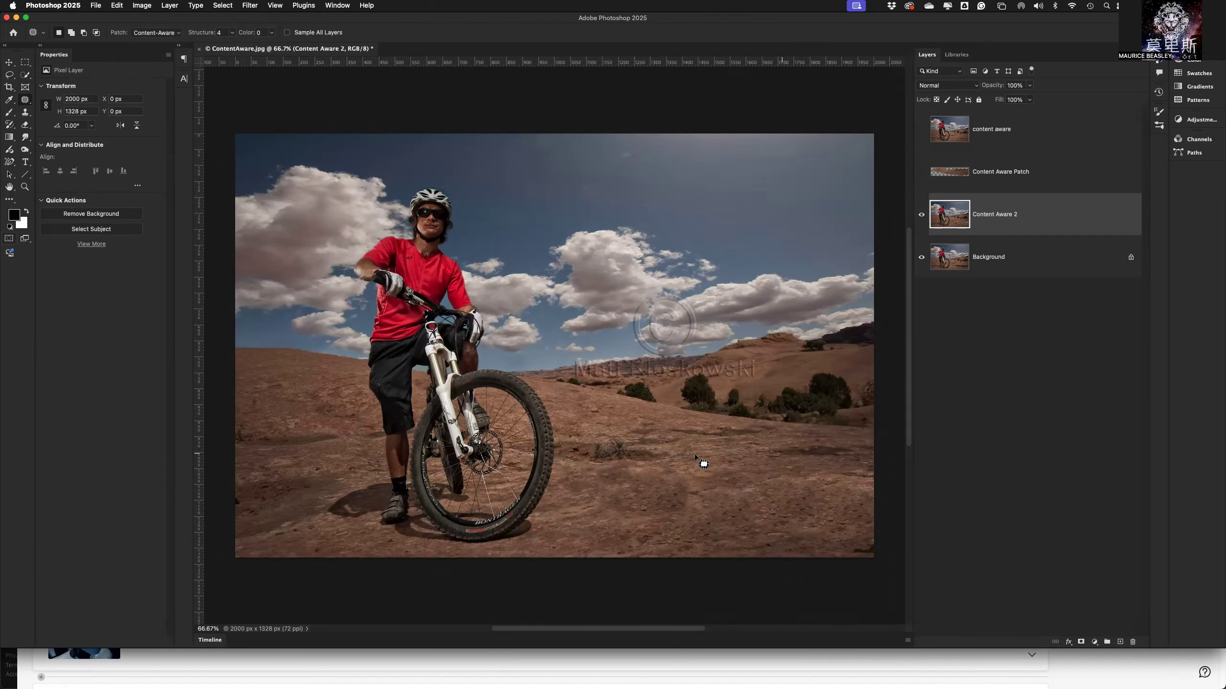
pyautogui.moveTo(737, 460)
pyautogui.mouseDown()
pyautogui.moveTo(674, 513)
pyautogui.moveTo(826, 514)
pyautogui.moveTo(674, 461)
pyautogui.mouseUp()
pyautogui.press('super+d')
# Step back through the patch history to the unpatched cyclist's shadow with its original selection active.
pyautogui.press('super+z')
pyautogui.press('super+z')
pyautogui.press('super+z')
pyautogui.press('super+z')
pyautogui.press('super+shift+z')
pyautogui.press('super+shift+z')
pyautogui.press('super+shift+z')
pyautogui.press('super+shift+z')
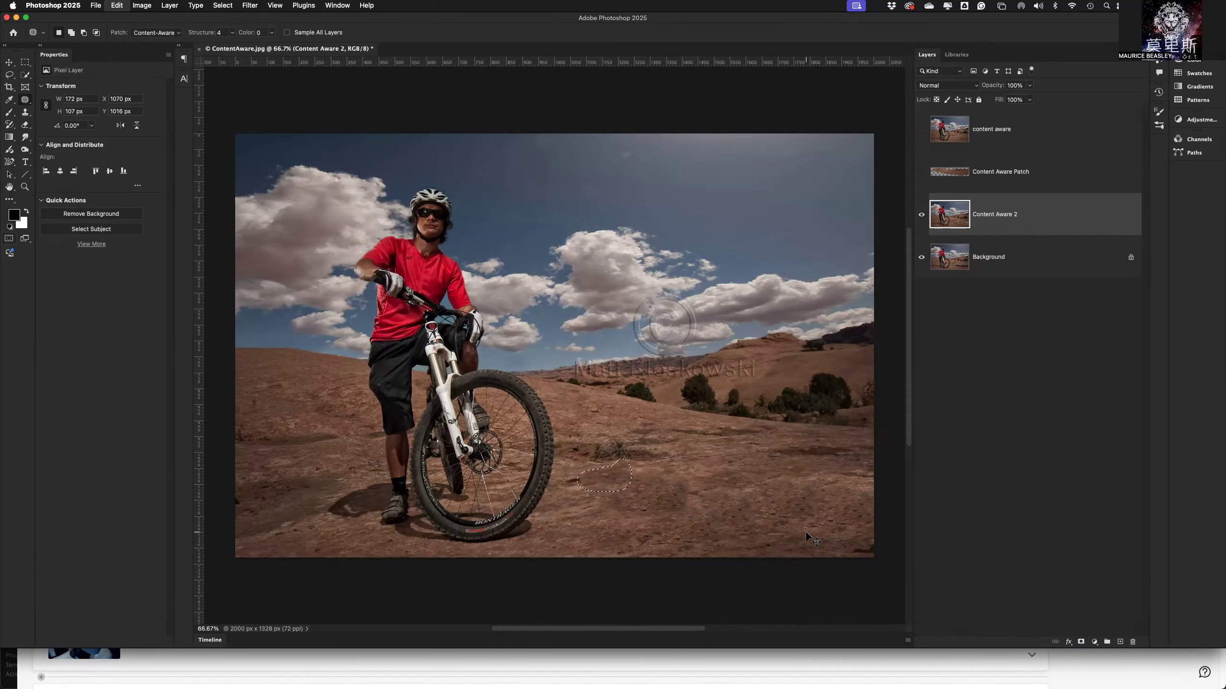
pyautogui.press('super+z')
pyautogui.press('super+z')
pyautogui.press('super+z')
pyautogui.press('super+z')
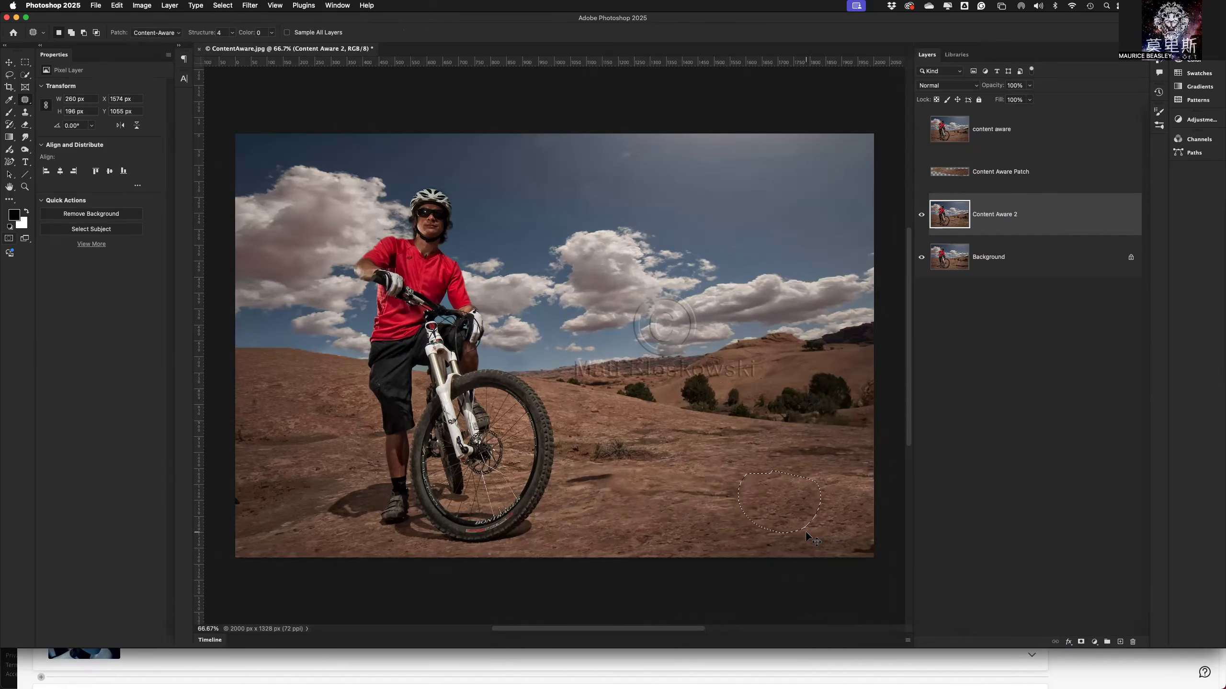
pyautogui.press('super+shift+z')
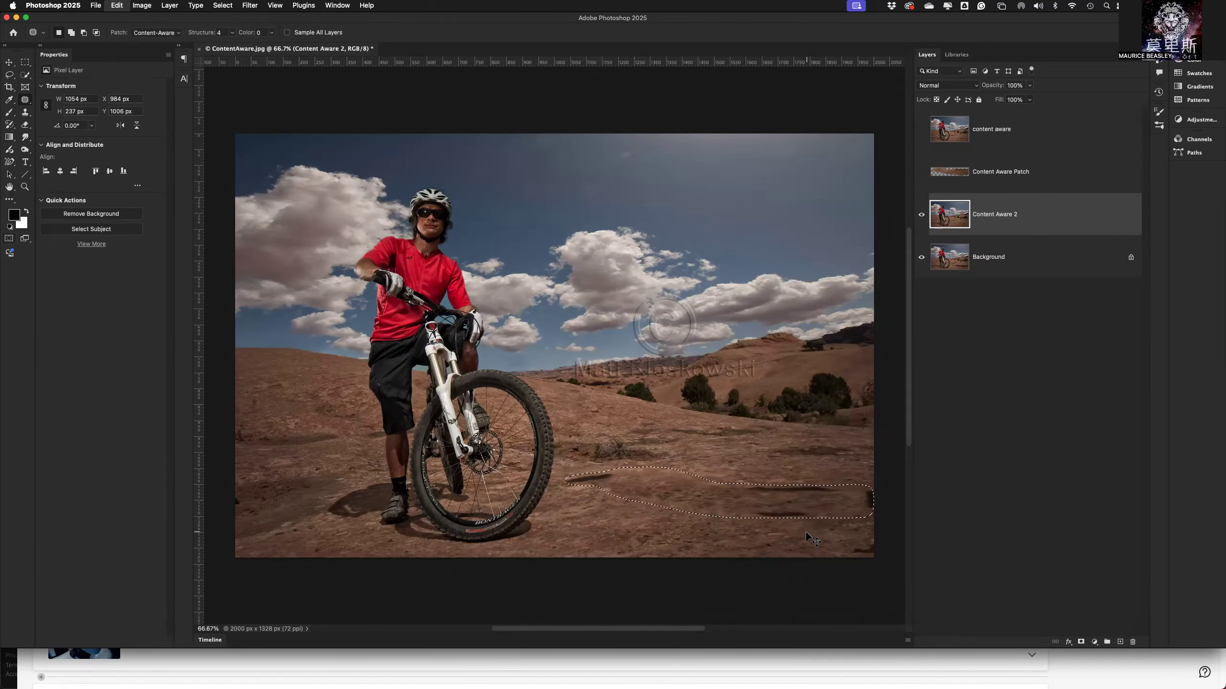
pyautogui.press('super+z')
pyautogui.press('super+shift+z')
pyautogui.press('super+z')
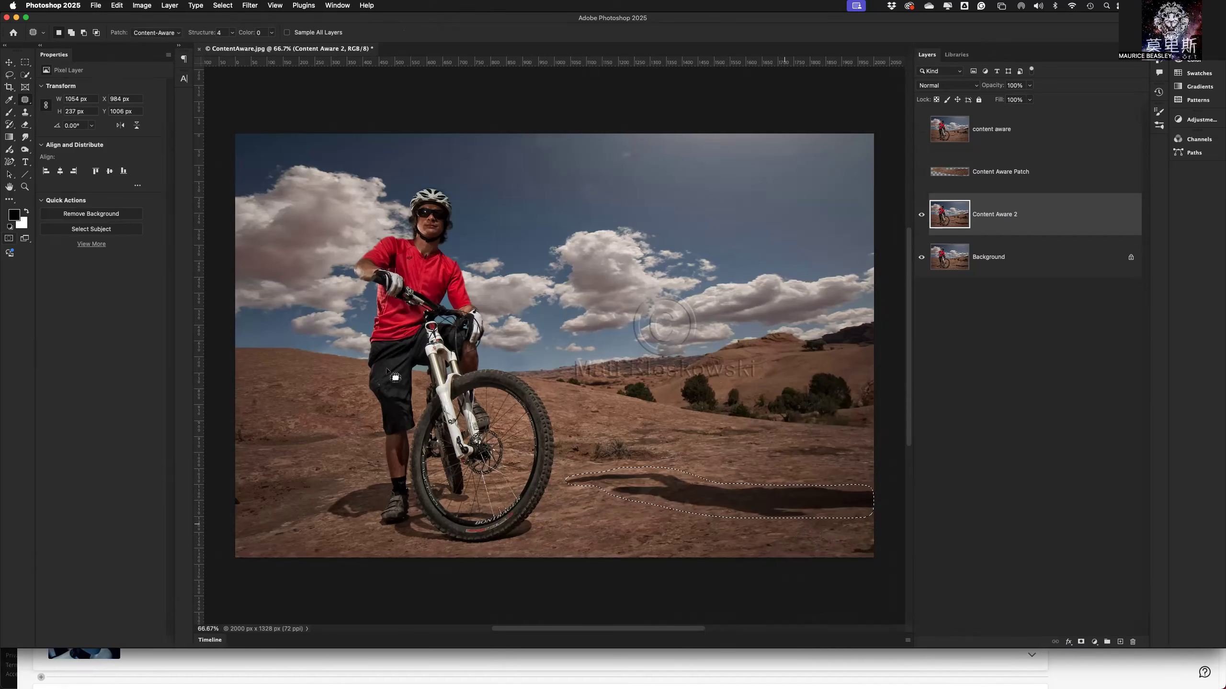
# Switch the Patch tool to Normal mode and fill the shadow selection with the current leaf pattern.
pyautogui.click(163, 33)
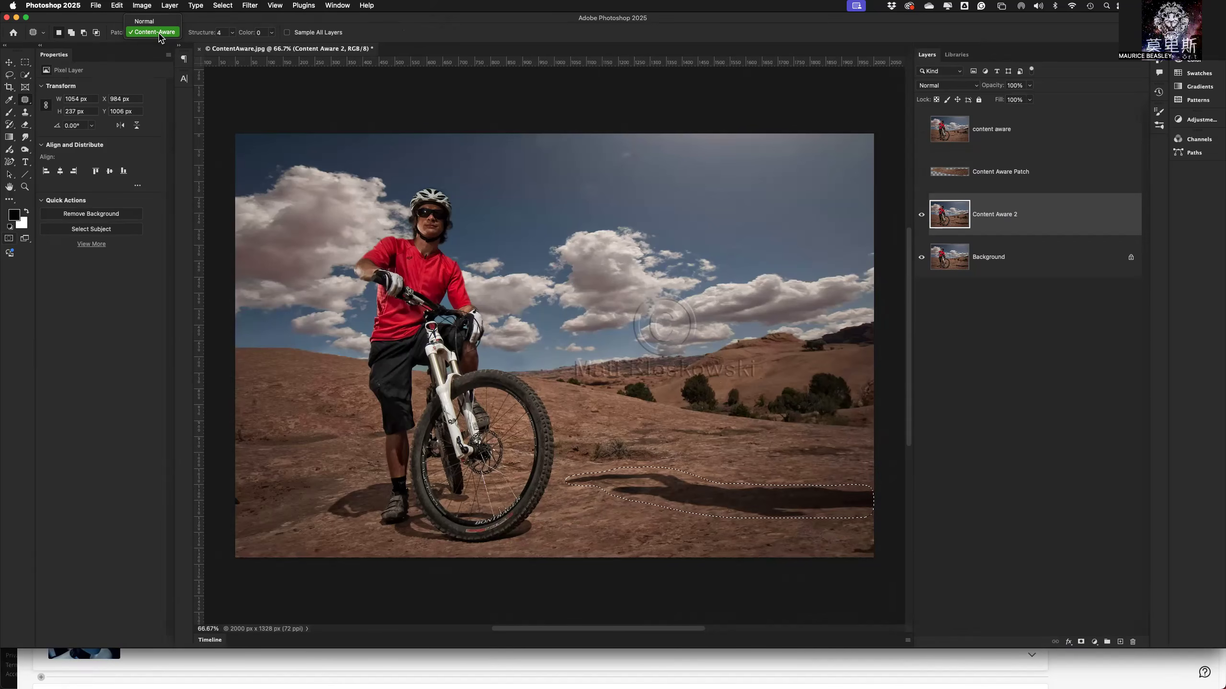
pyautogui.click(160, 38)
pyautogui.click(160, 38)
pyautogui.click(152, 27)
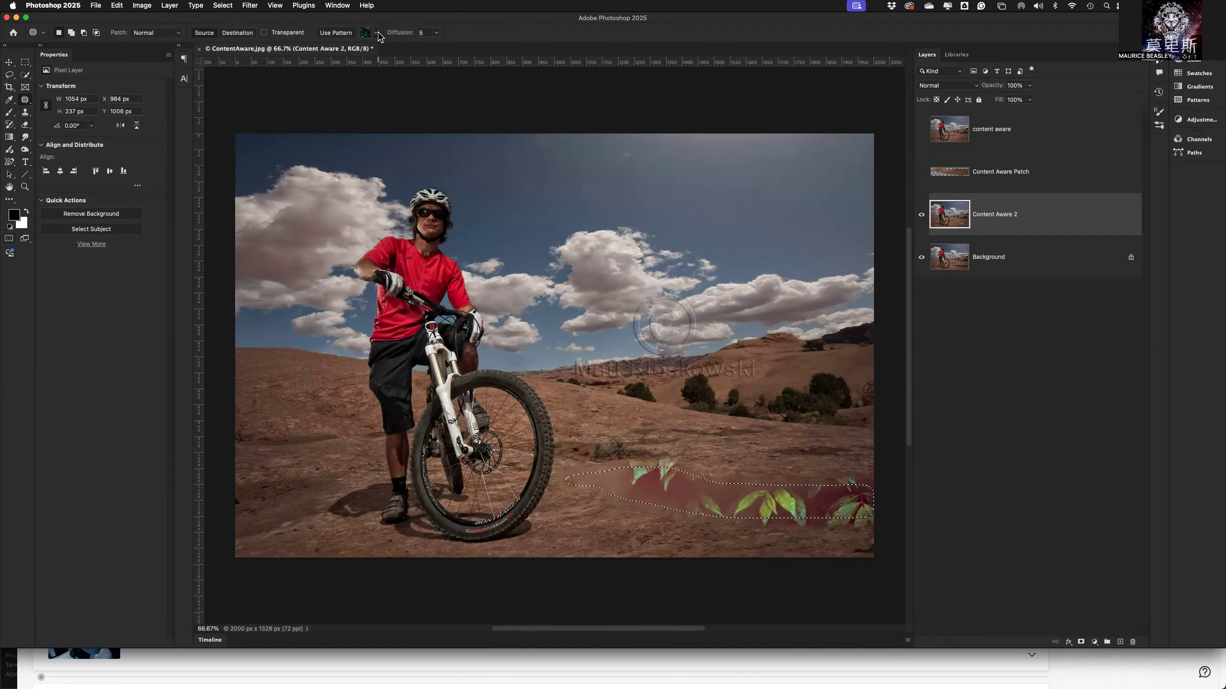
# Set the Patch tool's diffusion to 4.
pyautogui.click(436, 34)
pyautogui.moveTo(437, 49); pyautogui.dragTo(463, 48)
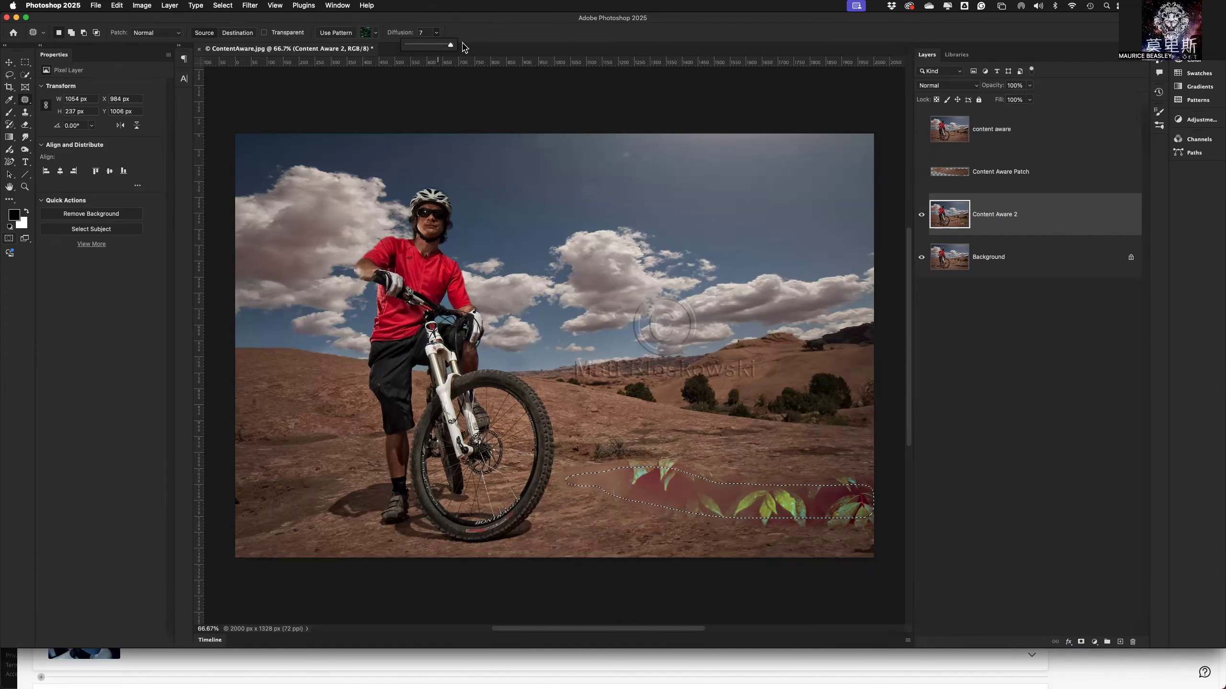
pyautogui.moveTo(451, 44)
pyautogui.mouseDown()
pyautogui.moveTo(393, 46)
pyautogui.moveTo(429, 50)
pyautogui.mouseUp()
pyautogui.click(467, 45)
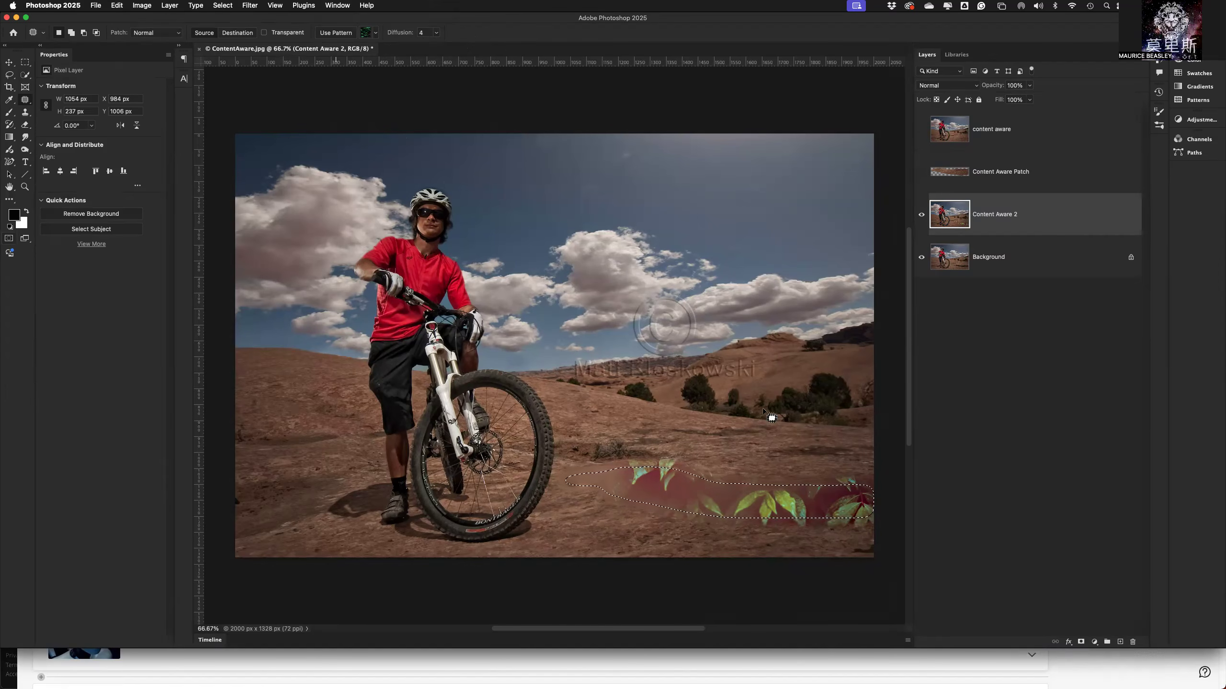
# Patch the pattern-filled shadow with clean ground from below and above, outline a larger area about 893 by 332 px around it, and deselect.
pyautogui.moveTo(720, 507); pyautogui.dragTo(690, 551)
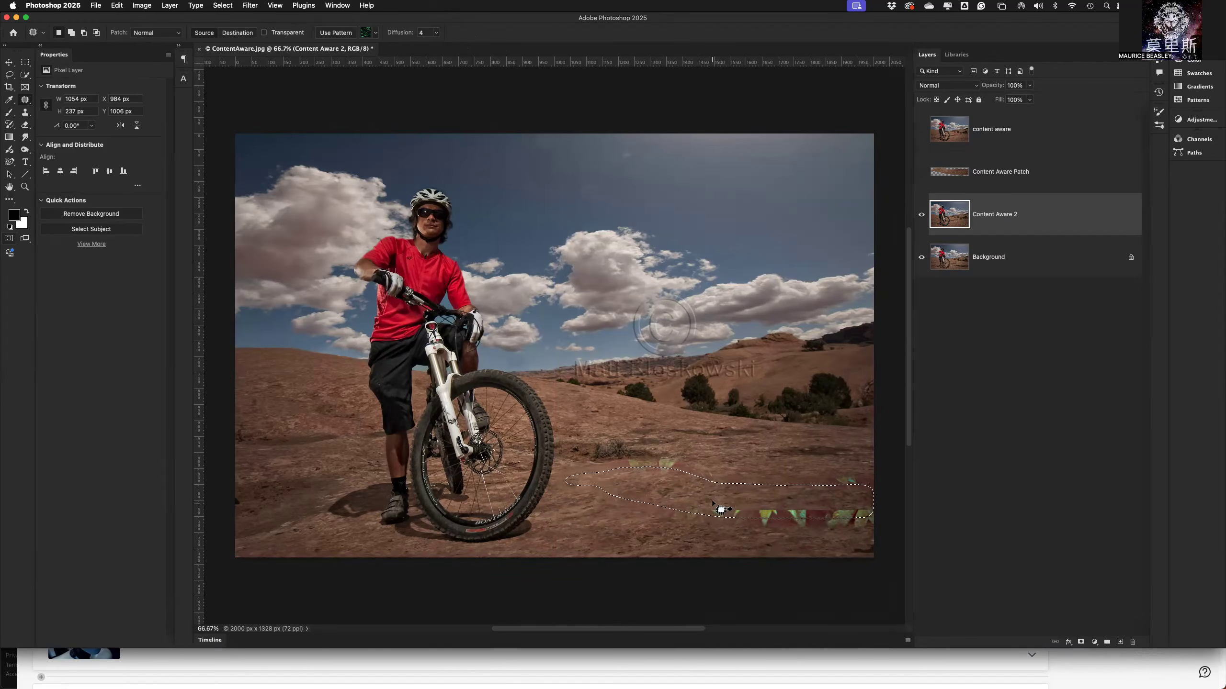
pyautogui.moveTo(721, 461); pyautogui.dragTo(727, 442)
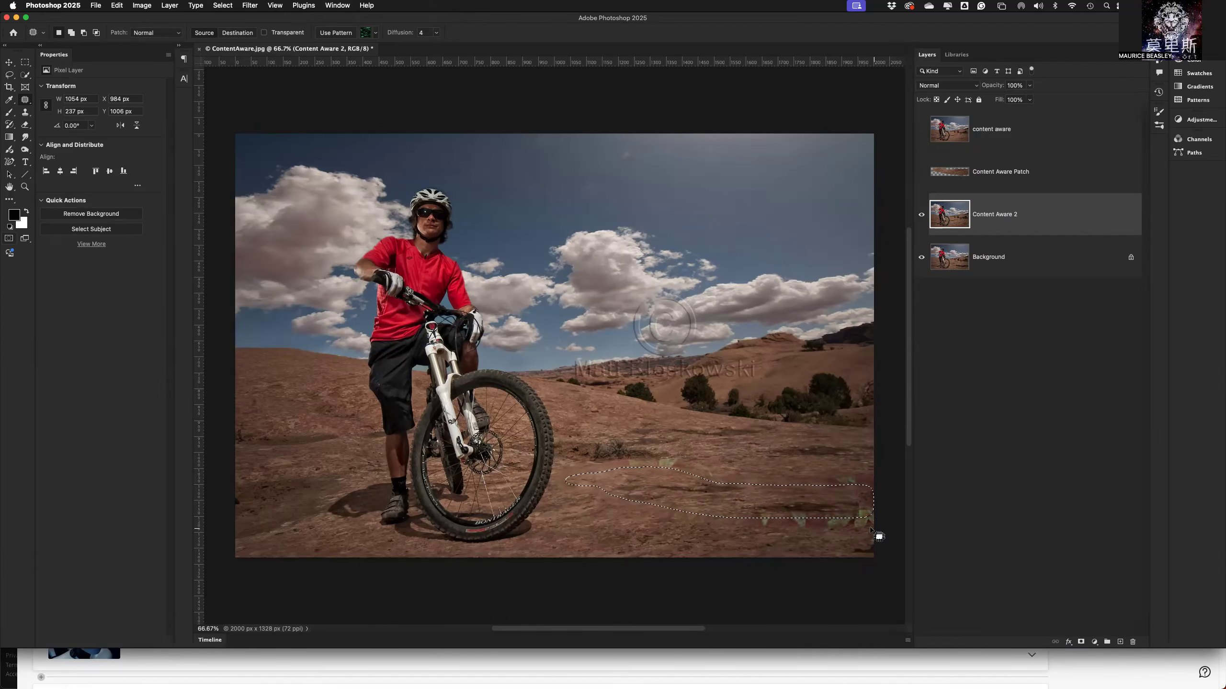
pyautogui.click(685, 457)
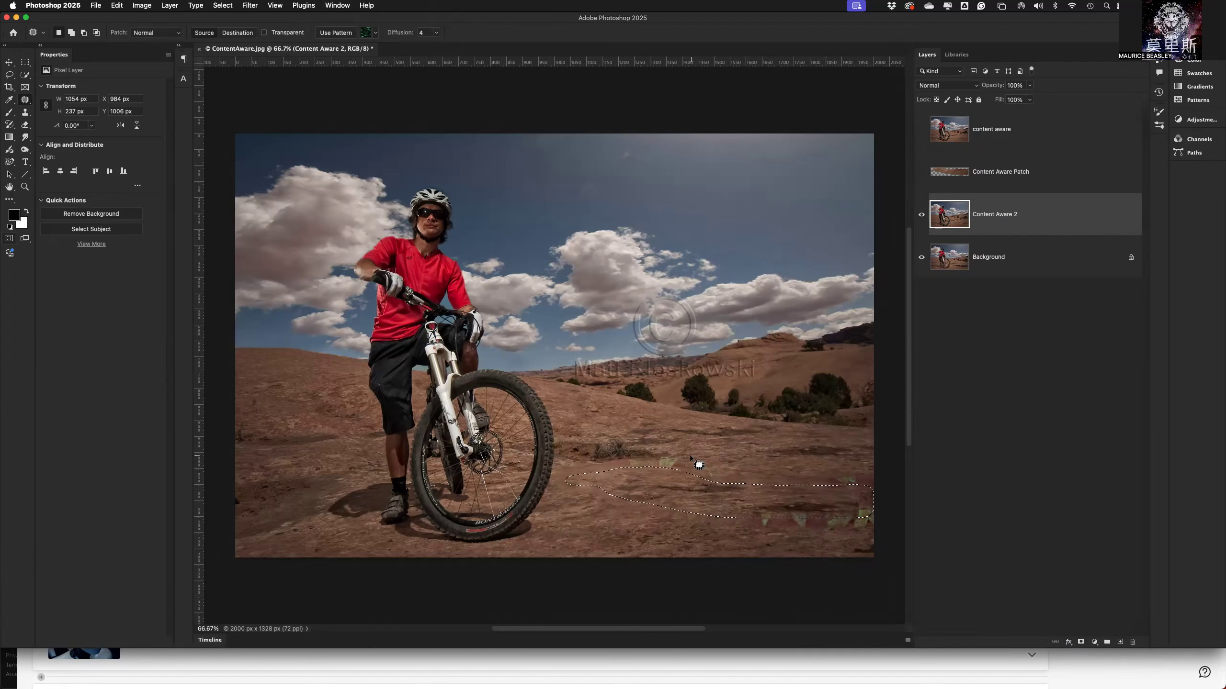
pyautogui.moveTo(689, 455)
pyautogui.mouseDown()
pyautogui.moveTo(616, 461)
pyautogui.moveTo(588, 482)
pyautogui.moveTo(617, 515)
pyautogui.moveTo(703, 558)
pyautogui.moveTo(907, 542)
pyautogui.moveTo(895, 484)
pyautogui.moveTo(791, 458)
pyautogui.moveTo(690, 457)
pyautogui.mouseUp()
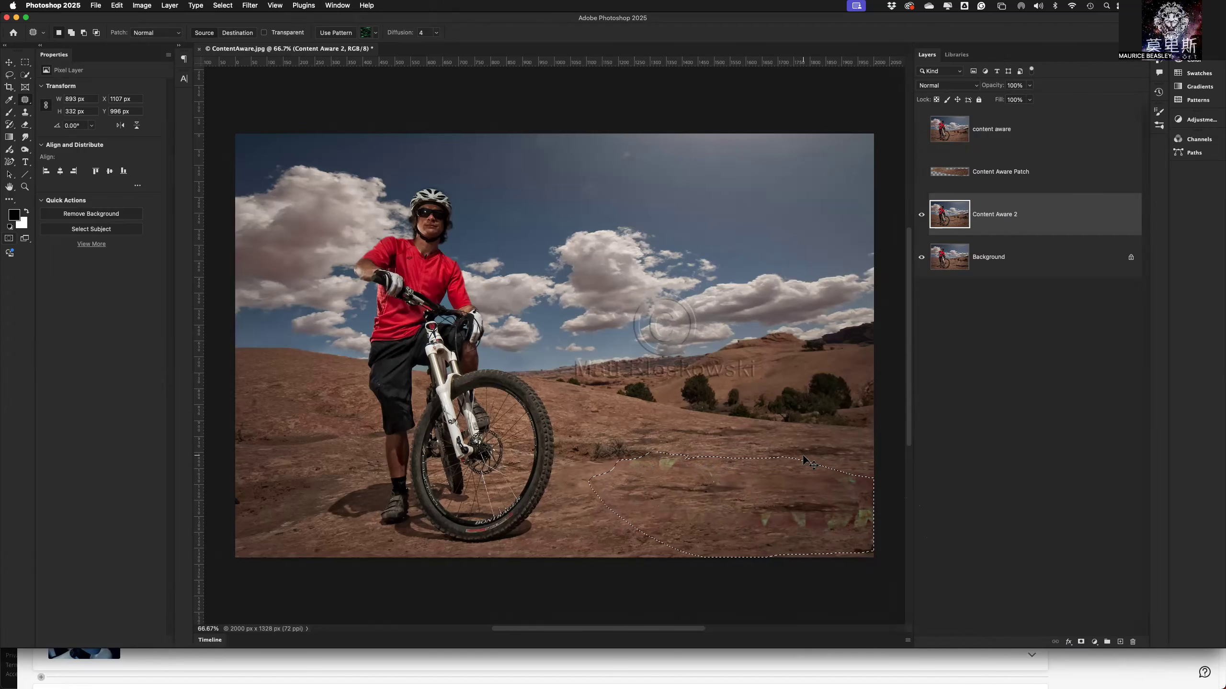
pyautogui.press('super+d')
# Patch the leaf remnants near the image's right edge, about 473 by 176 px, and beside the small shrub, about 216 by 148 px, and deselect.
pyautogui.moveTo(850, 493)
pyautogui.mouseDown()
pyautogui.moveTo(876, 511)
pyautogui.moveTo(853, 534)
pyautogui.moveTo(735, 536)
pyautogui.mouseUp()
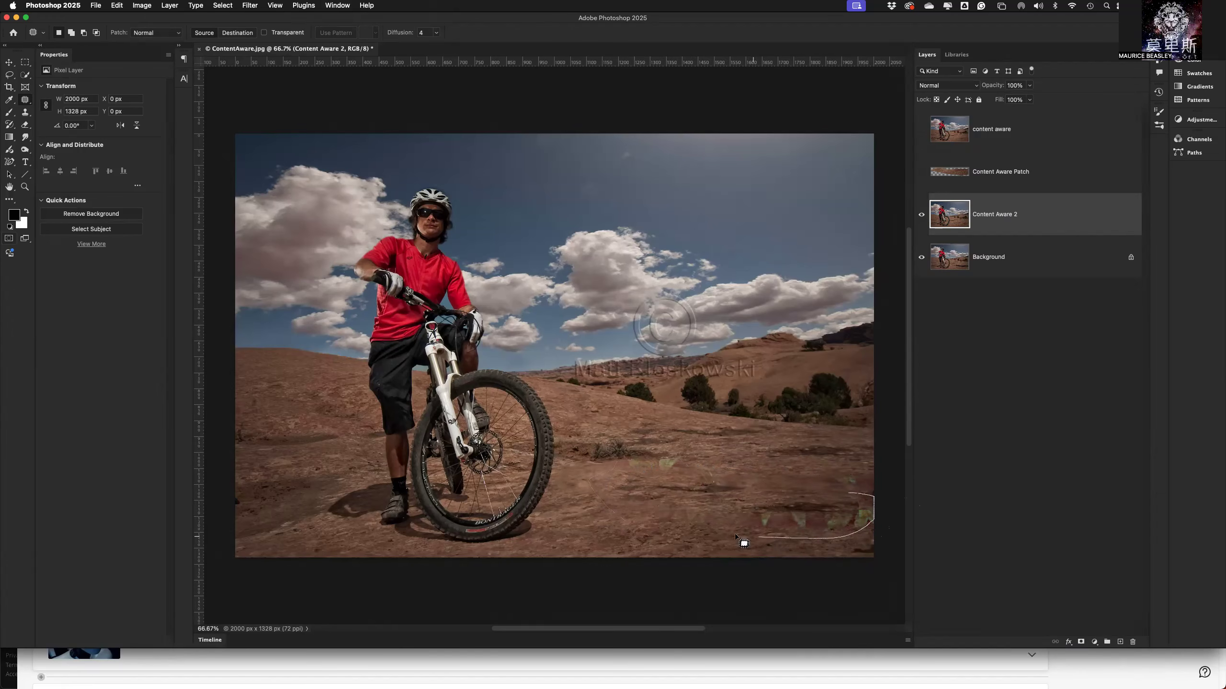
pyautogui.moveTo(764, 485)
pyautogui.mouseDown()
pyautogui.moveTo(836, 485)
pyautogui.moveTo(881, 501)
pyautogui.moveTo(806, 471)
pyautogui.mouseUp()
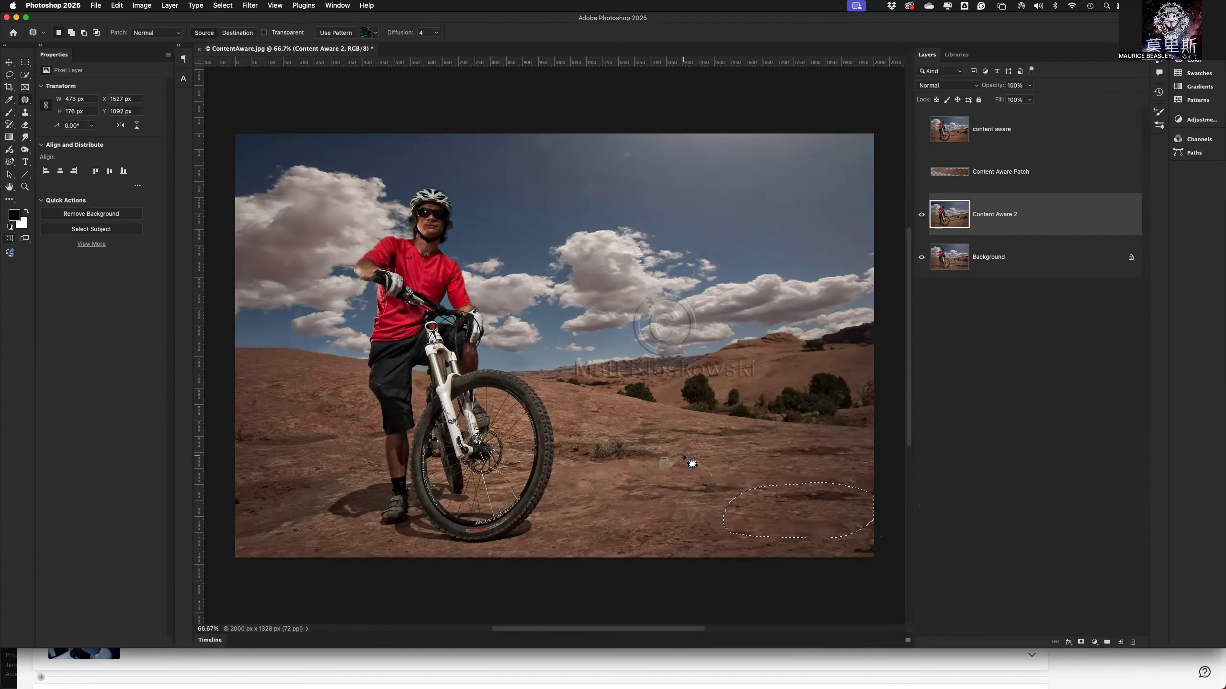
pyautogui.moveTo(763, 511); pyautogui.dragTo(618, 522)
pyautogui.moveTo(685, 456)
pyautogui.mouseDown()
pyautogui.moveTo(644, 448)
pyautogui.moveTo(675, 488)
pyautogui.moveTo(681, 445)
pyautogui.moveTo(672, 461)
pyautogui.moveTo(739, 481)
pyautogui.mouseUp()
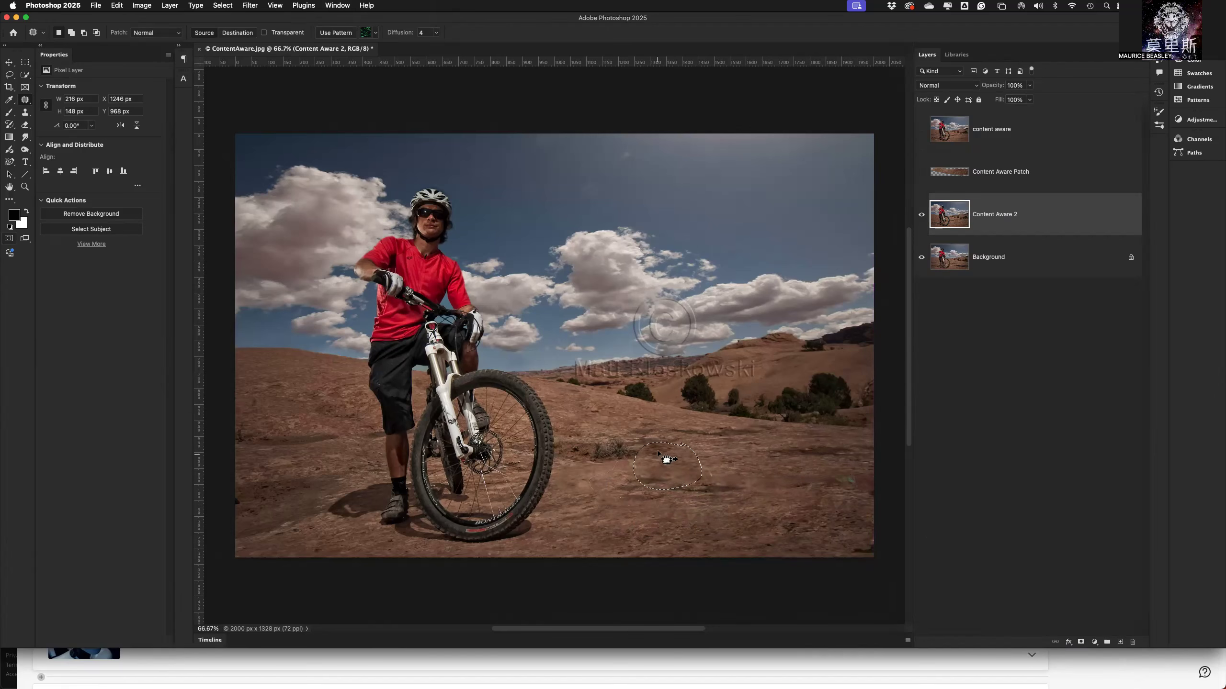
pyautogui.click(610, 502)
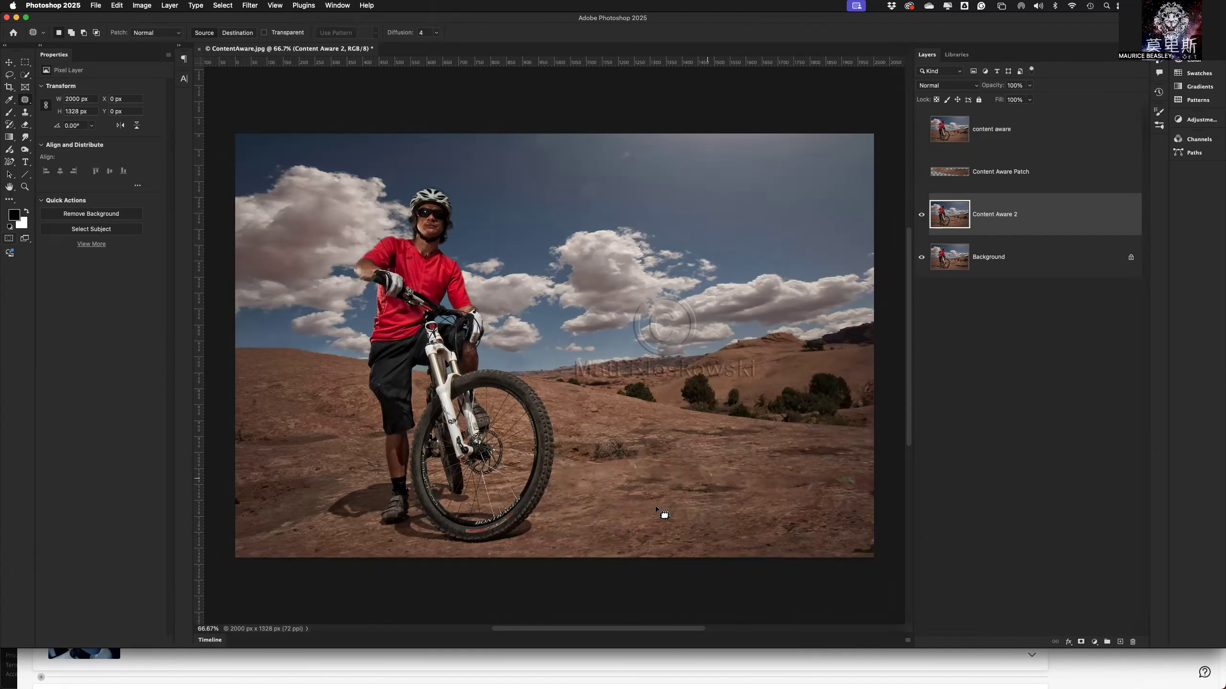
# Patch two more ground spots beside the small shrub, about 145 by 148 px and 293 by 107 px, and deselect.
pyautogui.moveTo(636, 448)
pyautogui.mouseDown()
pyautogui.moveTo(644, 492)
pyautogui.moveTo(638, 448)
pyautogui.mouseUp()
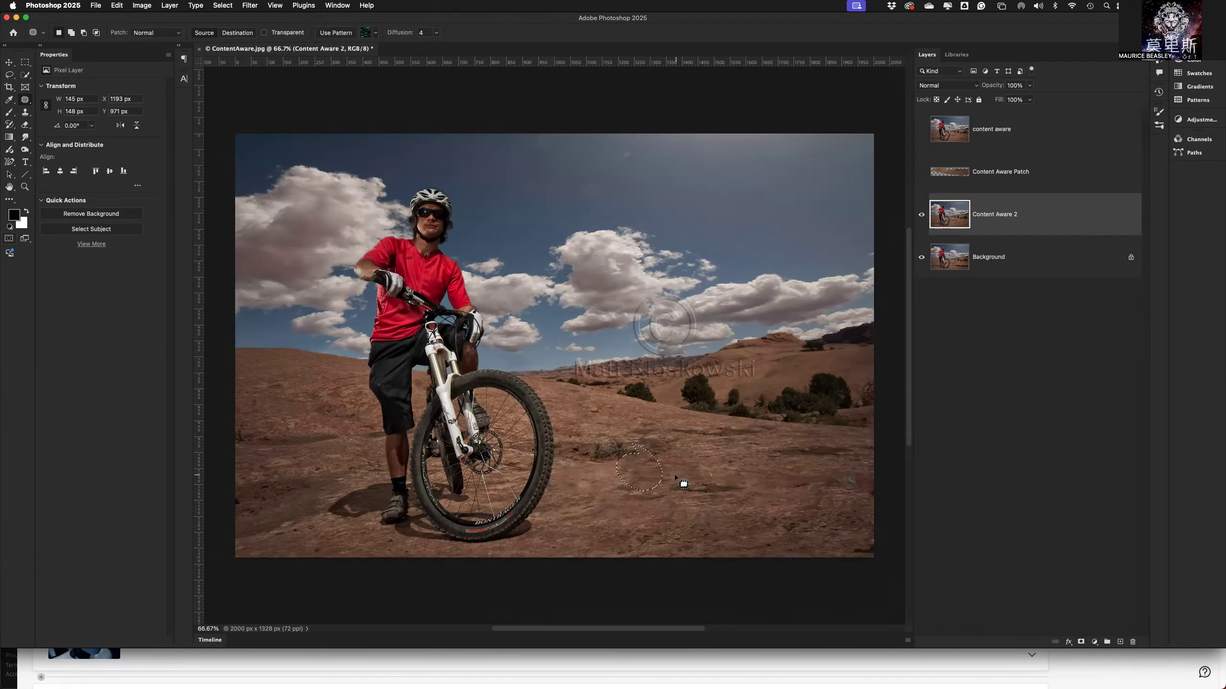
pyautogui.click(699, 474)
pyautogui.moveTo(719, 474)
pyautogui.mouseDown()
pyautogui.moveTo(669, 499)
pyautogui.moveTo(743, 475)
pyautogui.moveTo(749, 529)
pyautogui.mouseUp()
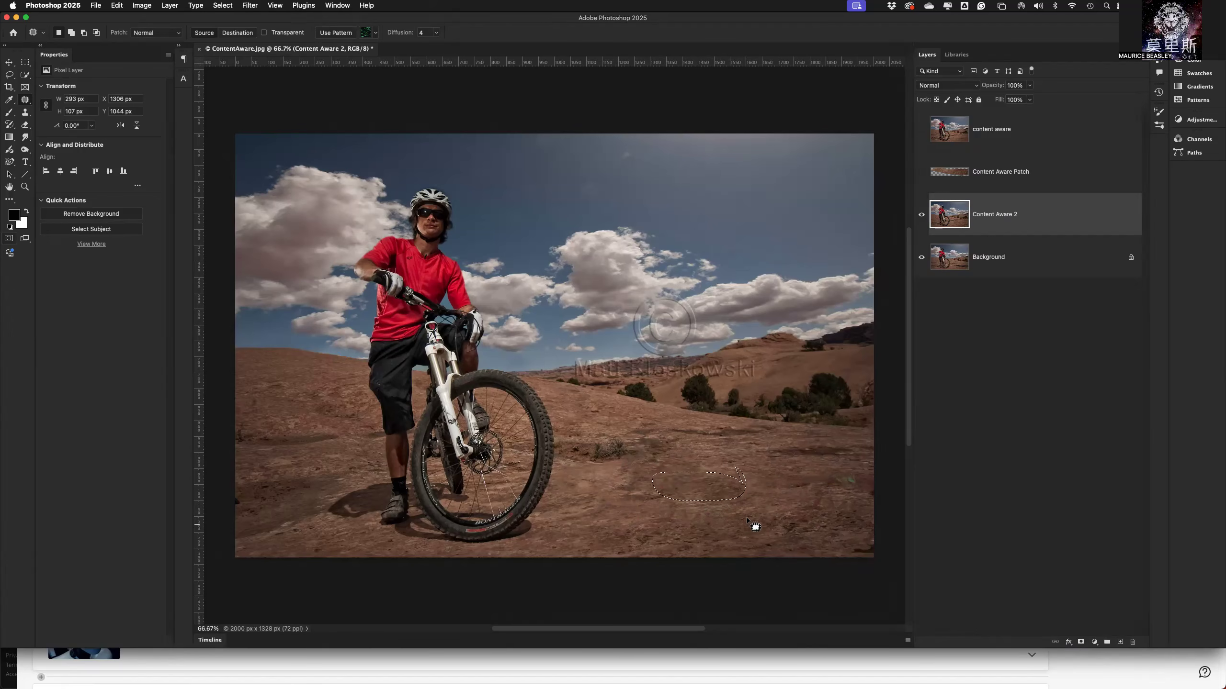
pyautogui.press('super+d')
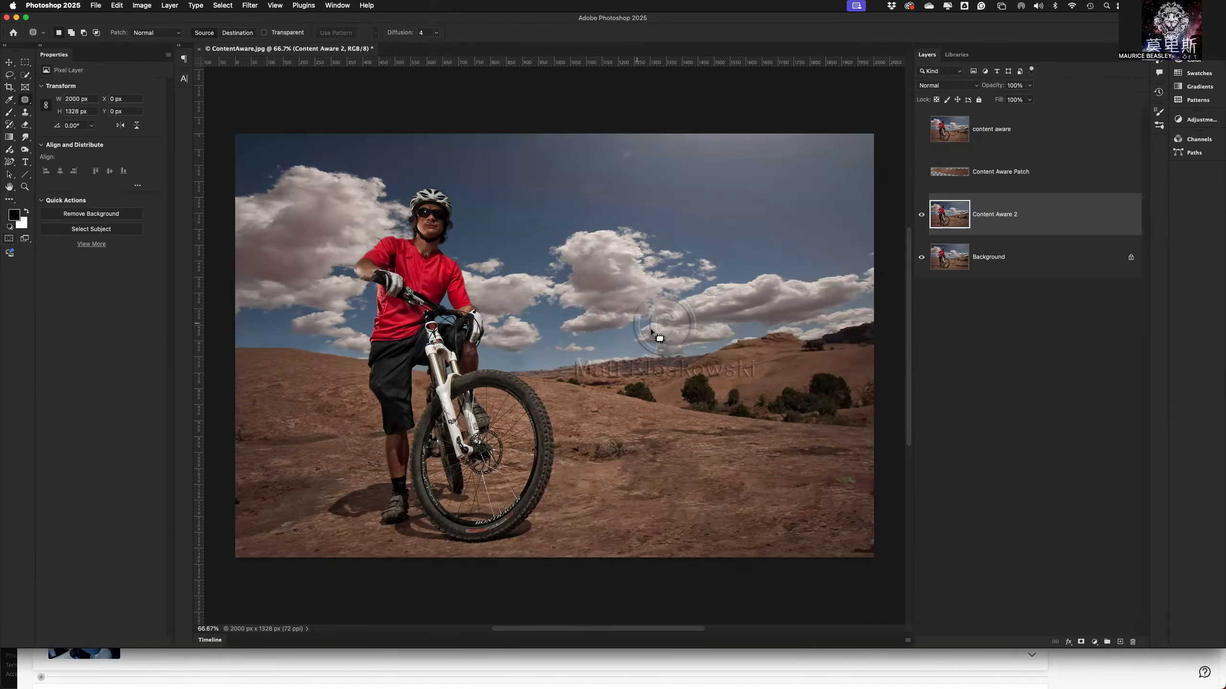
# Try patching a ground area about 376 by 235 px with nearby ground after feathering its selection by 15 px.
pyautogui.moveTo(721, 426)
pyautogui.mouseDown()
pyautogui.moveTo(759, 486)
pyautogui.moveTo(720, 425)
pyautogui.mouseUp()
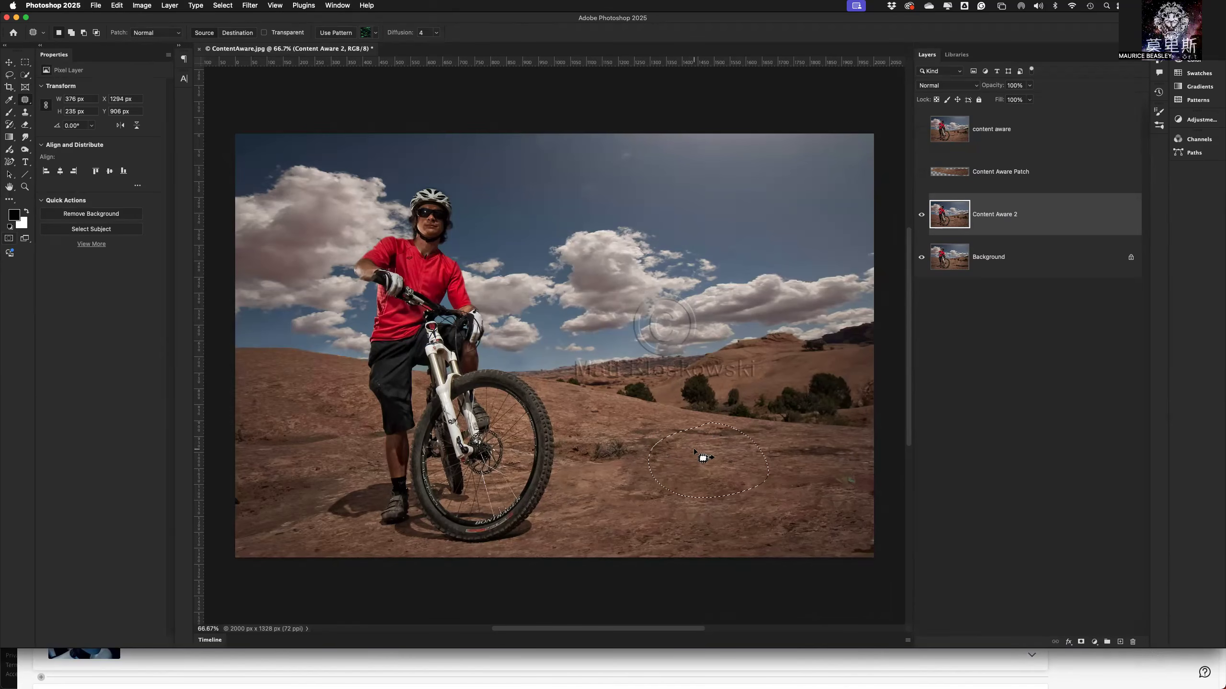
pyautogui.click(219, 7)
pyautogui.moveTo(250, 154)
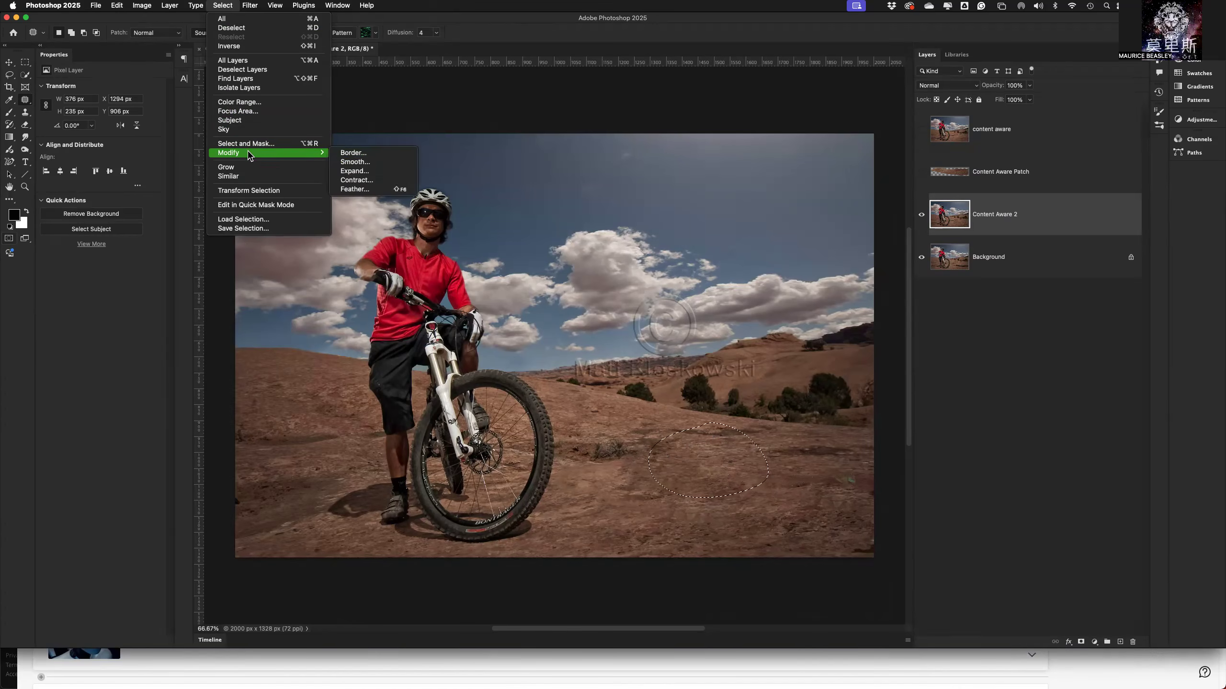
pyautogui.click(368, 189)
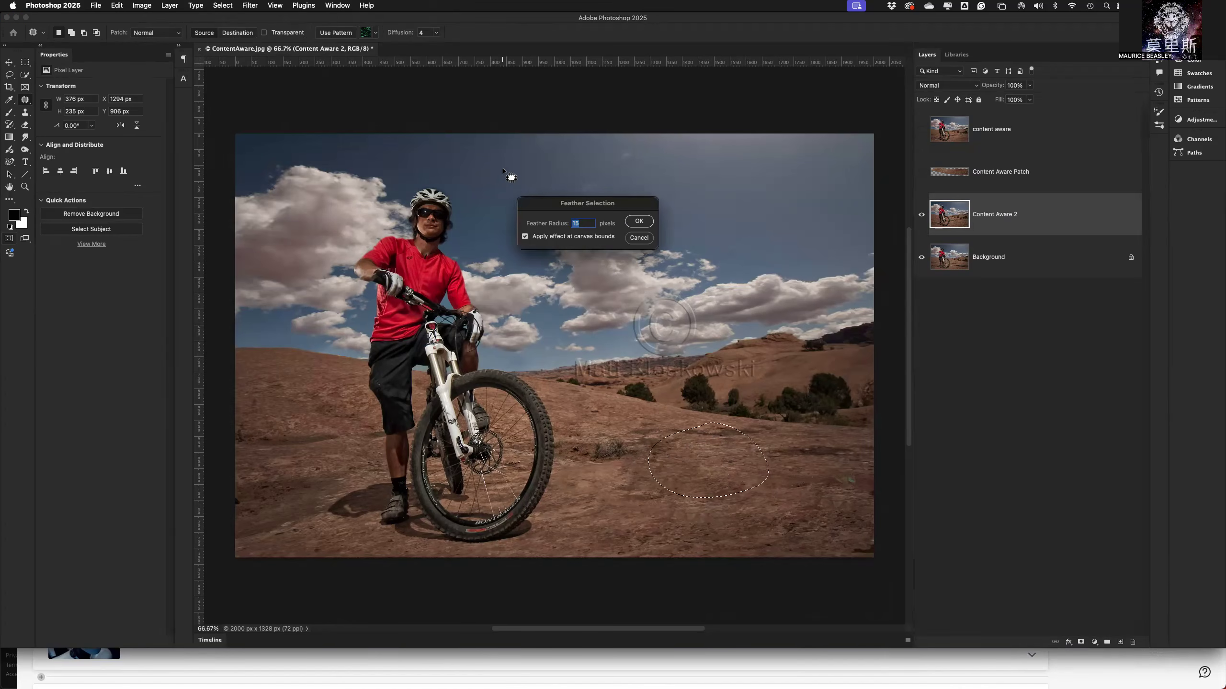
pyautogui.press('Return')
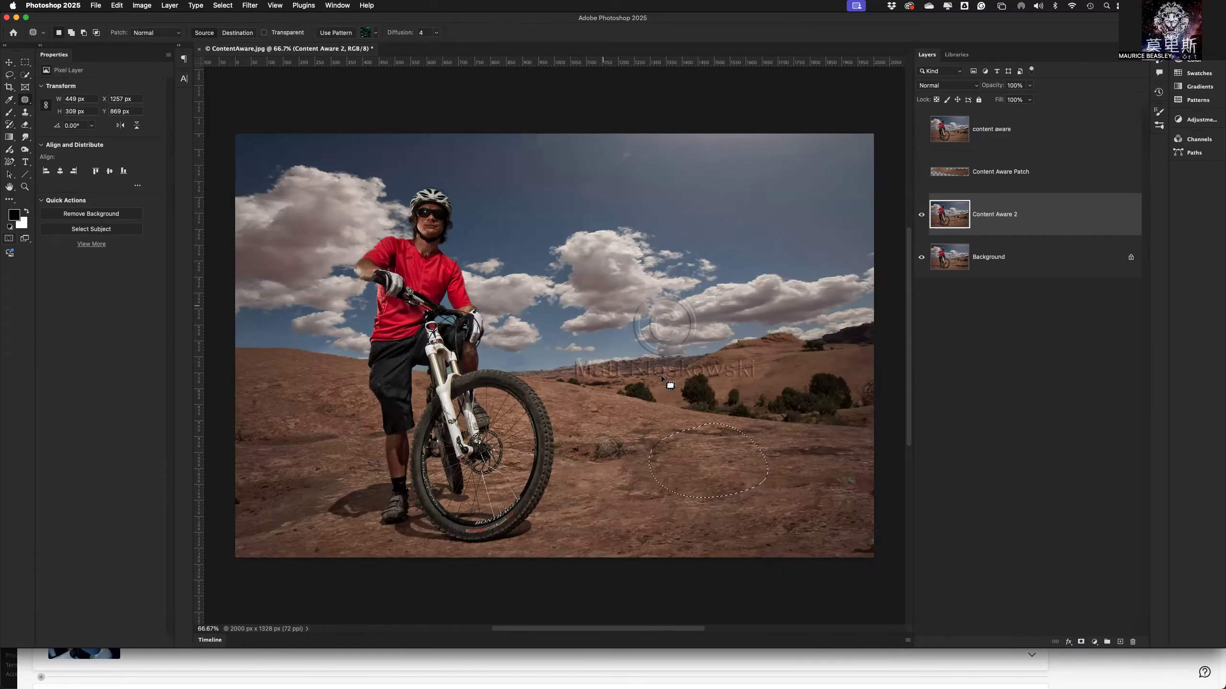
pyautogui.moveTo(733, 465); pyautogui.dragTo(809, 494)
pyautogui.press('super+z')
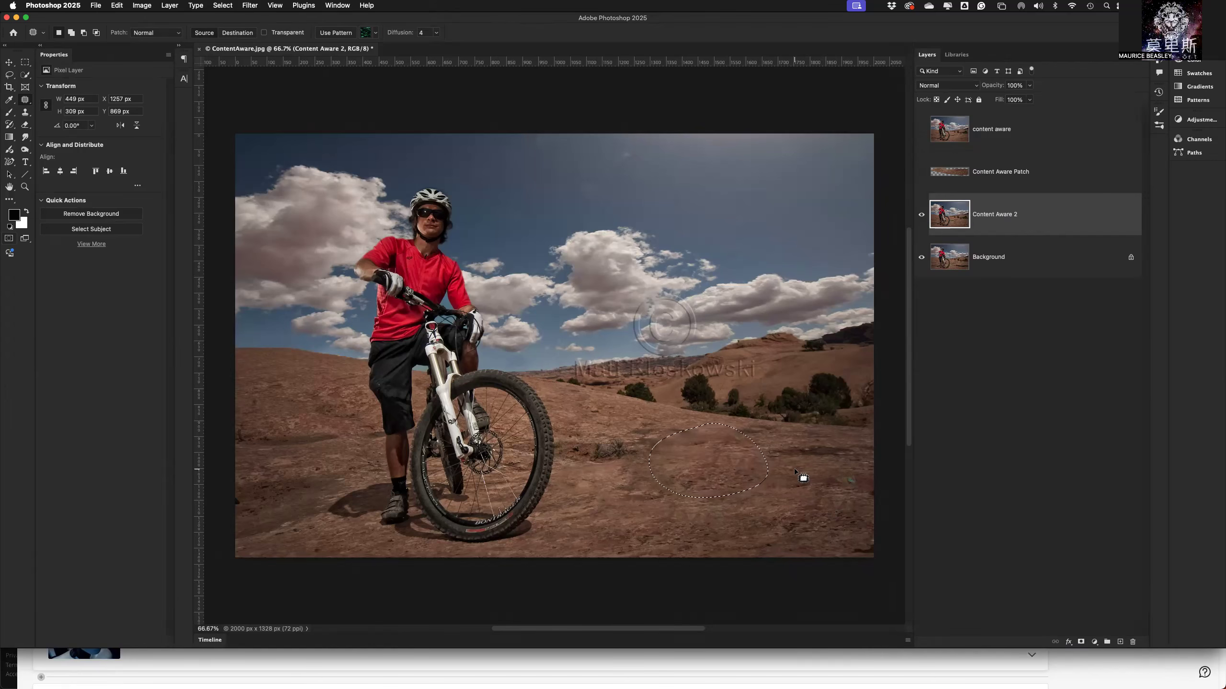
# Patch the cyclist's foot and lower wheel area, about 727 by 282 px, with sampled ground and deselect.
pyautogui.moveTo(562, 465)
pyautogui.mouseDown()
pyautogui.moveTo(372, 466)
pyautogui.moveTo(356, 473)
pyautogui.moveTo(349, 516)
pyautogui.moveTo(464, 540)
pyautogui.moveTo(539, 525)
pyautogui.moveTo(578, 484)
pyautogui.moveTo(565, 471)
pyautogui.moveTo(749, 522)
pyautogui.mouseUp()
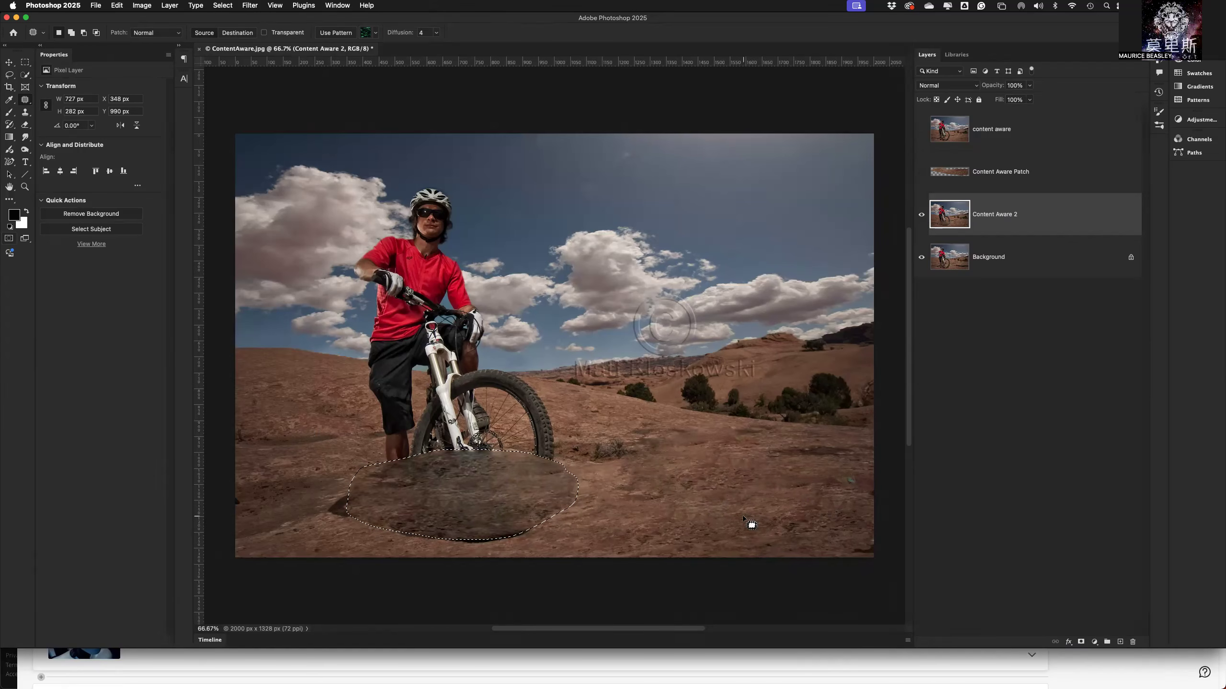
pyautogui.moveTo(487, 519); pyautogui.dragTo(573, 544)
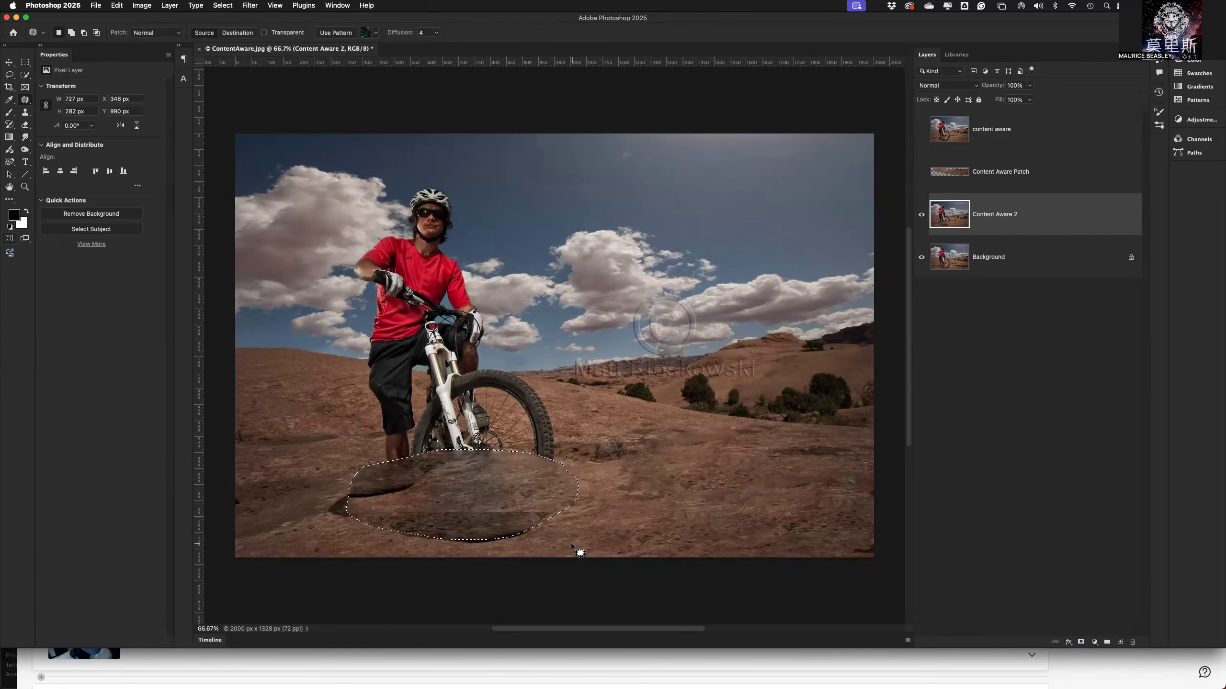
pyautogui.press('super+d')
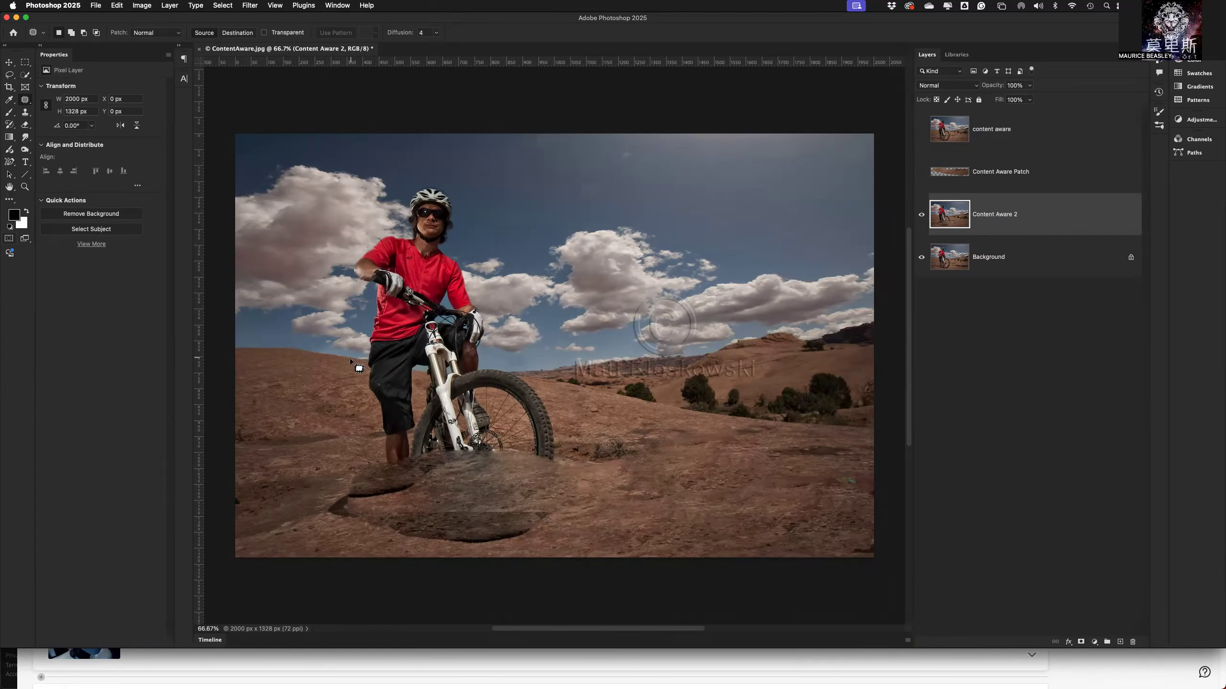
# Patch the cyclist's legs and bike, about 926 by 623 px, with the ground and bushes beside them, and deselect.
pyautogui.moveTo(350, 359)
pyautogui.mouseDown()
pyautogui.moveTo(548, 375)
pyautogui.moveTo(592, 475)
pyautogui.moveTo(564, 531)
pyautogui.moveTo(489, 574)
pyautogui.moveTo(373, 552)
pyautogui.moveTo(300, 460)
pyautogui.moveTo(321, 385)
pyautogui.moveTo(351, 360)
pyautogui.mouseUp()
pyautogui.moveTo(439, 444); pyautogui.dragTo(720, 442)
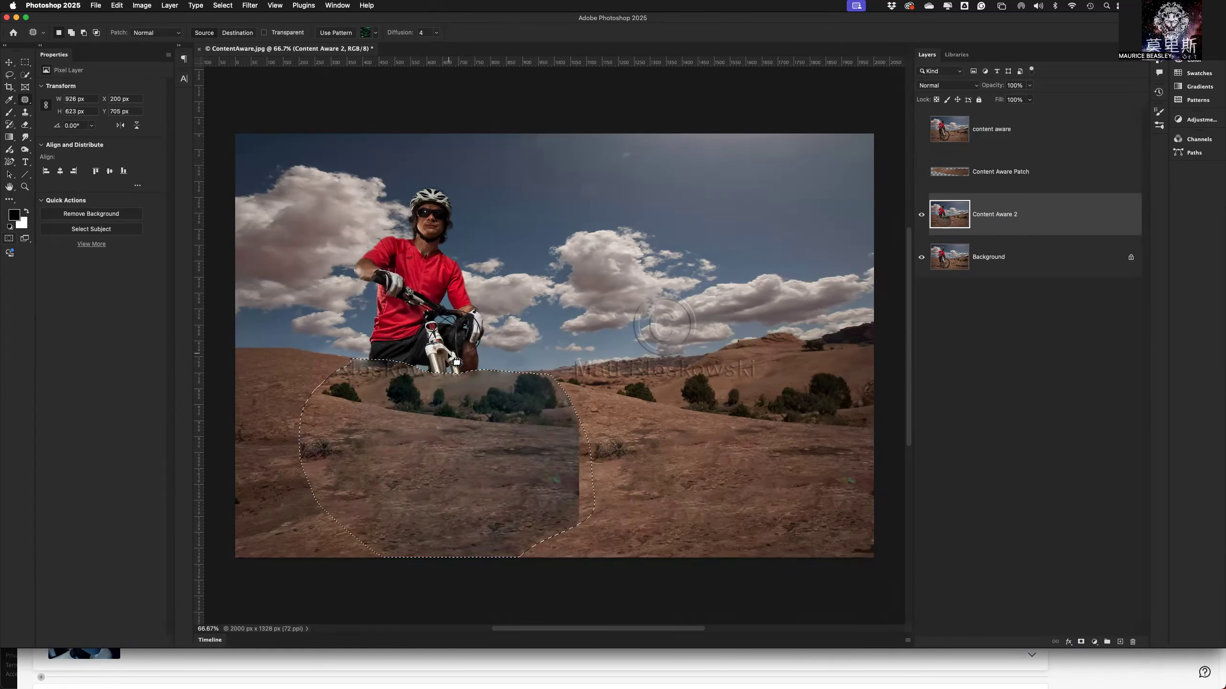
pyautogui.press('super+d')
# Patch the cyclist's upper body, about 507 by 667 px, and the leftover spot near the horizon, about 256 by 232 px, with clouds and sky, and deselect.
pyautogui.moveTo(440, 380)
pyautogui.mouseDown()
pyautogui.moveTo(370, 363)
pyautogui.moveTo(345, 336)
pyautogui.moveTo(338, 254)
pyautogui.moveTo(386, 175)
pyautogui.moveTo(467, 170)
pyautogui.moveTo(493, 251)
pyautogui.moveTo(494, 324)
pyautogui.moveTo(485, 360)
pyautogui.mouseUp()
pyautogui.moveTo(492, 307)
pyautogui.mouseDown()
pyautogui.moveTo(509, 354)
pyautogui.moveTo(666, 294)
pyautogui.moveTo(733, 293)
pyautogui.moveTo(753, 277)
pyautogui.mouseUp()
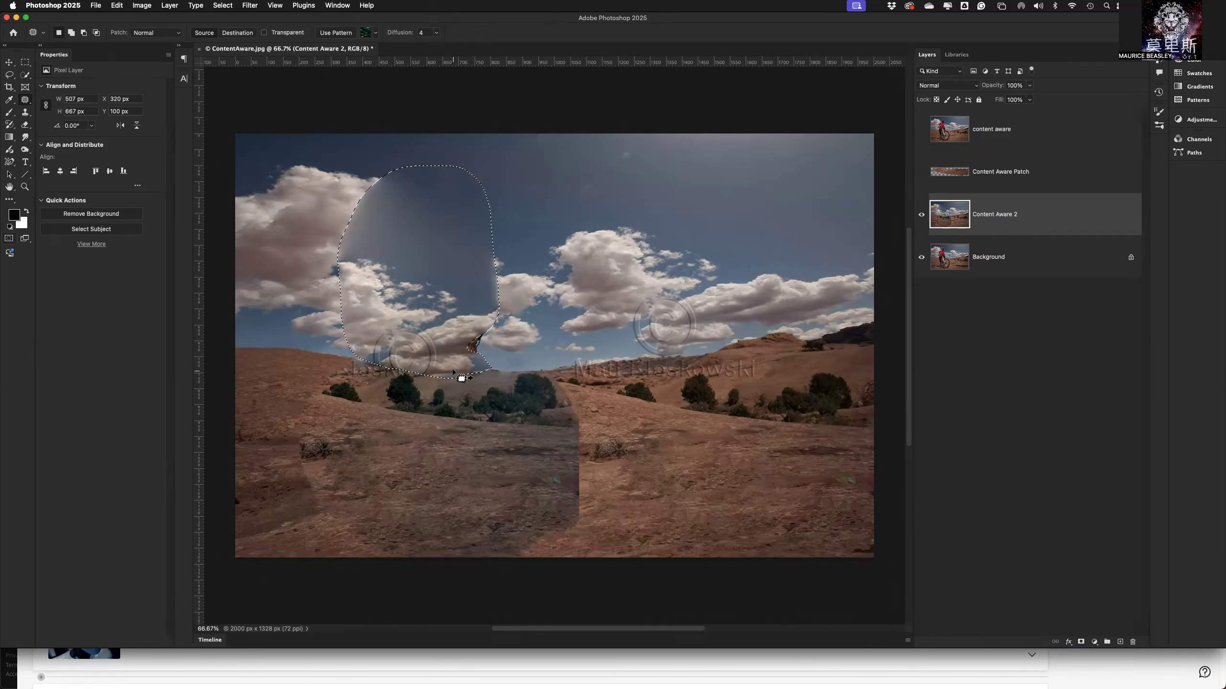
pyautogui.press('super+d')
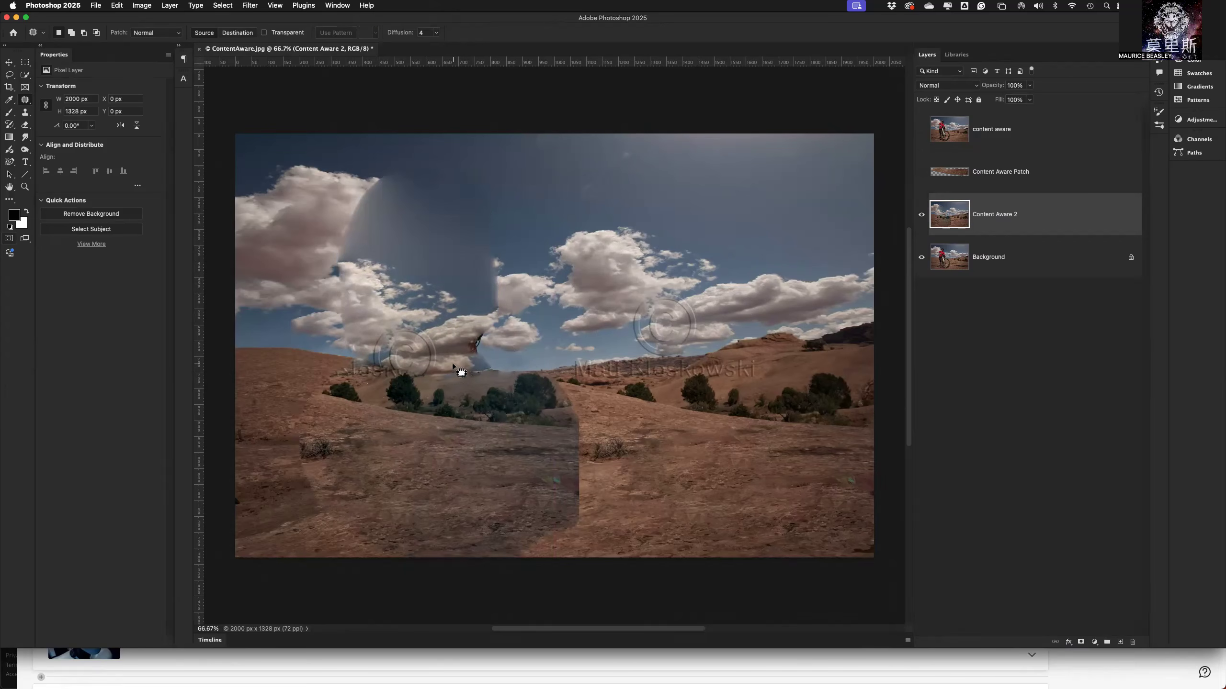
pyautogui.moveTo(505, 318)
pyautogui.mouseDown()
pyautogui.moveTo(463, 325)
pyautogui.moveTo(438, 353)
pyautogui.moveTo(513, 378)
pyautogui.moveTo(477, 311)
pyautogui.moveTo(550, 343)
pyautogui.mouseUp()
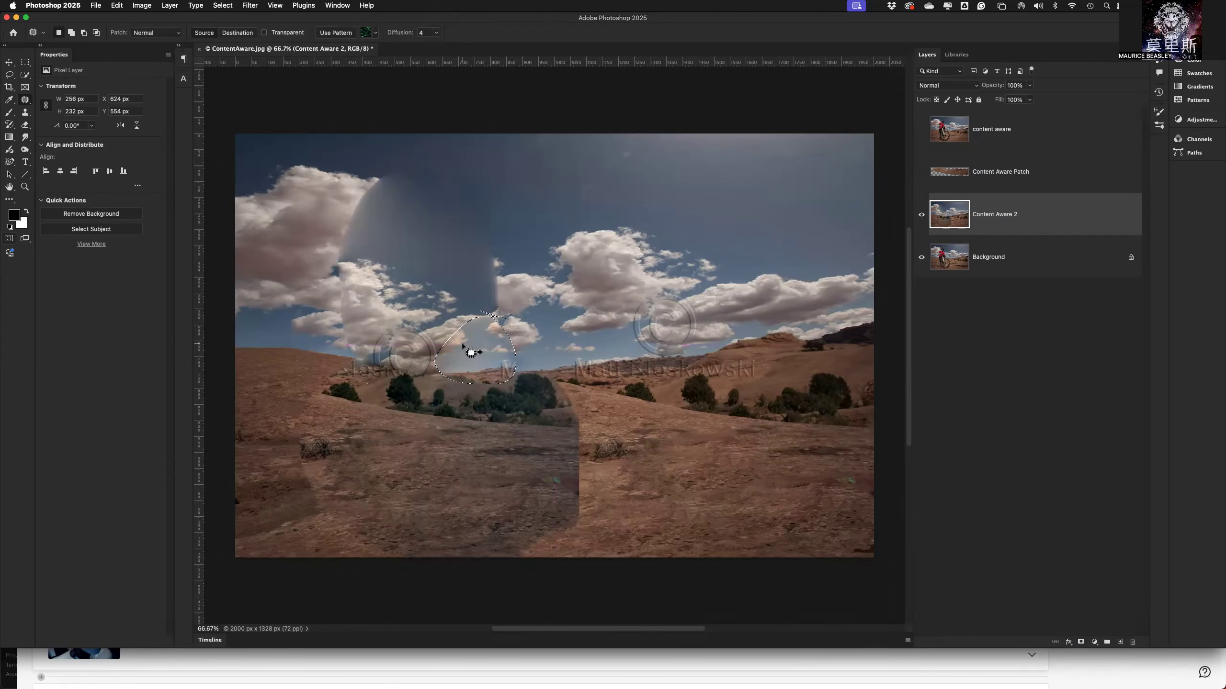
pyautogui.press('super+d')
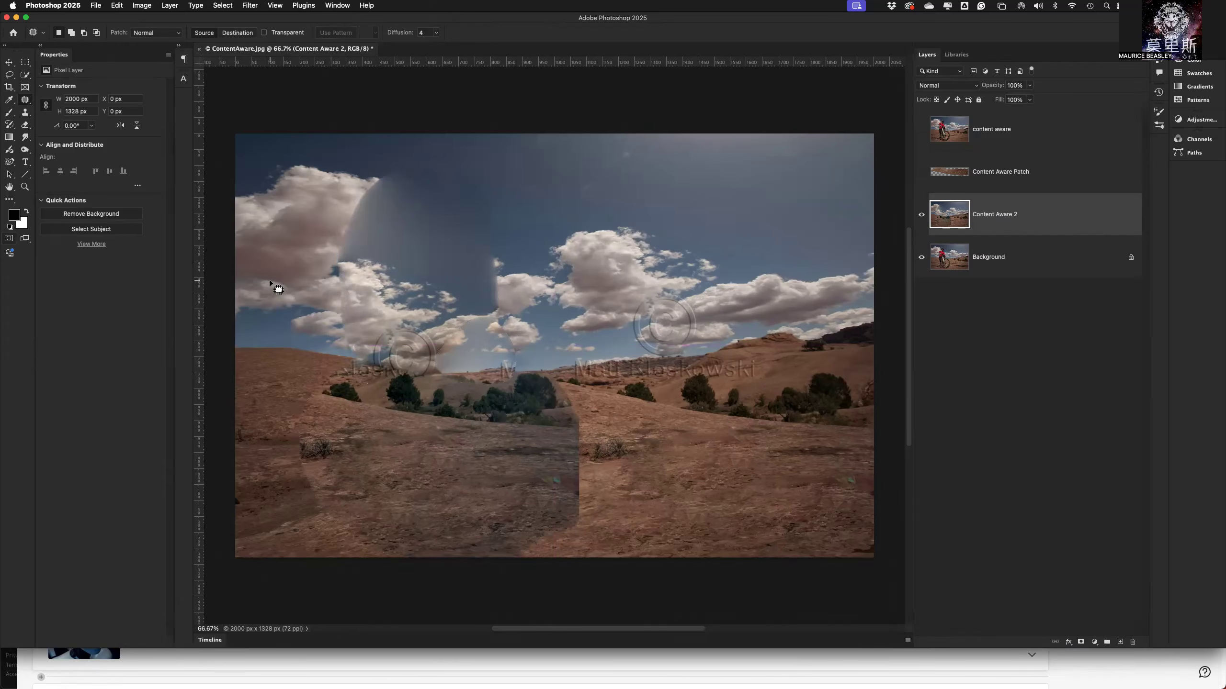
# Close ContentAware.jpg without saving the changes.
pyautogui.click(199, 50)
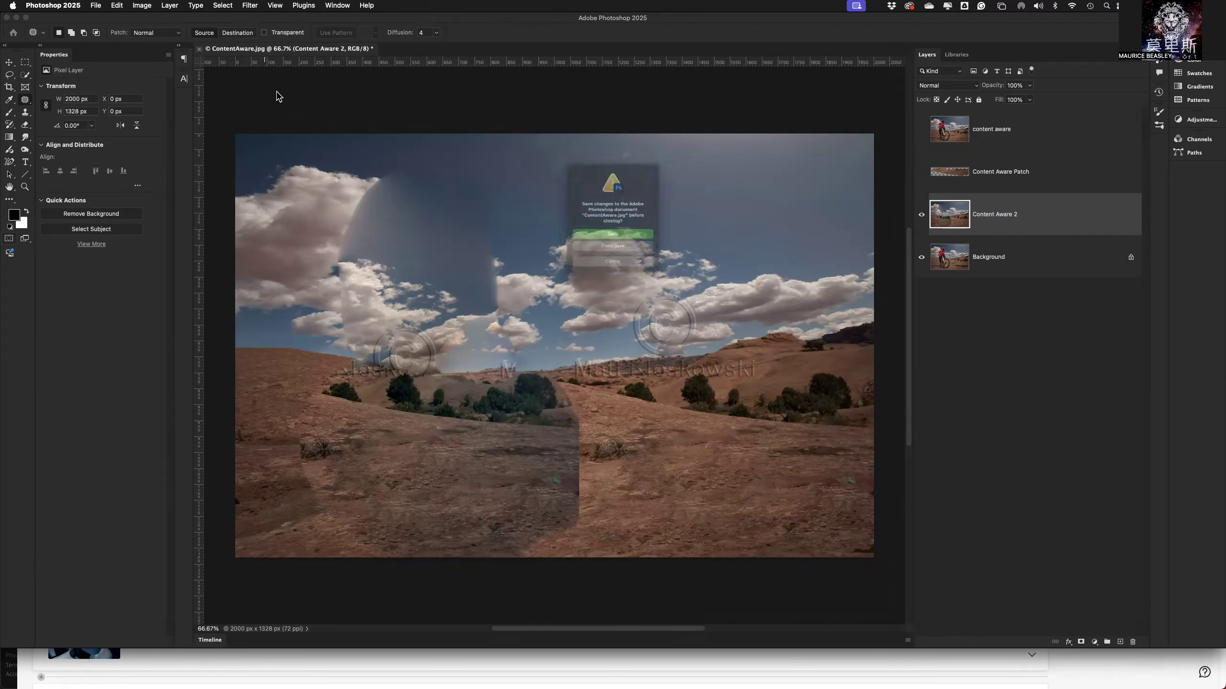
pyautogui.click(593, 257)
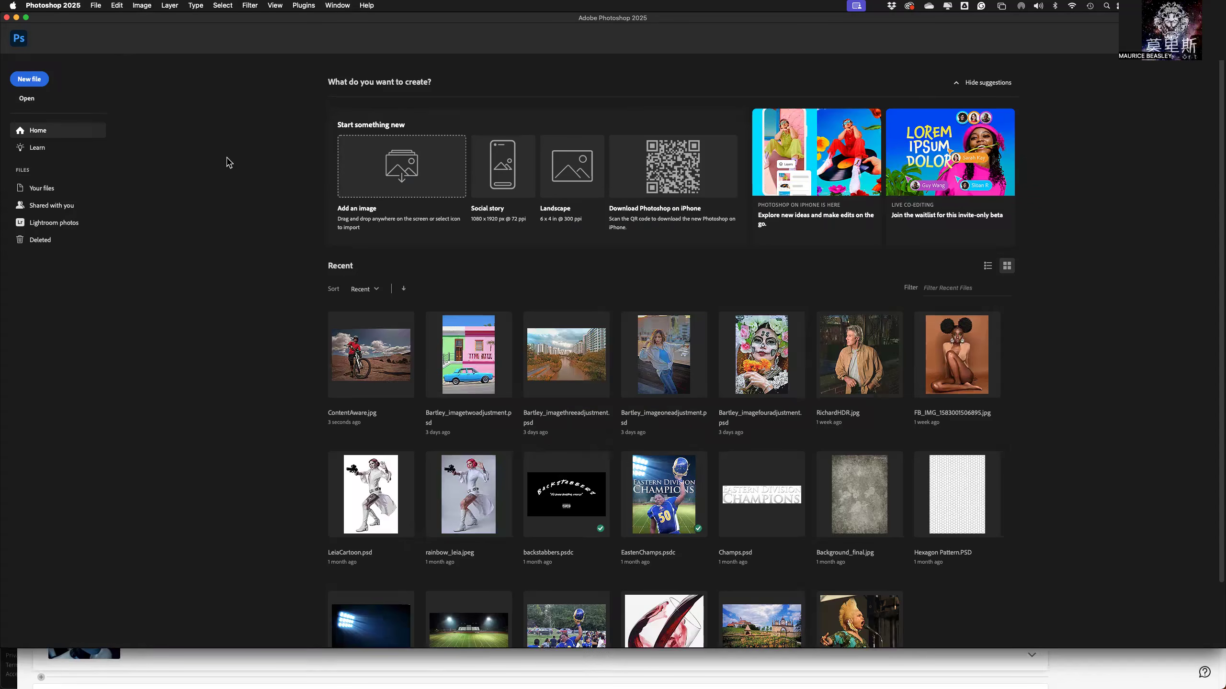
# Open RemoveDistractions.jpg from the Healing Tools folder.
pyautogui.click(42, 95)
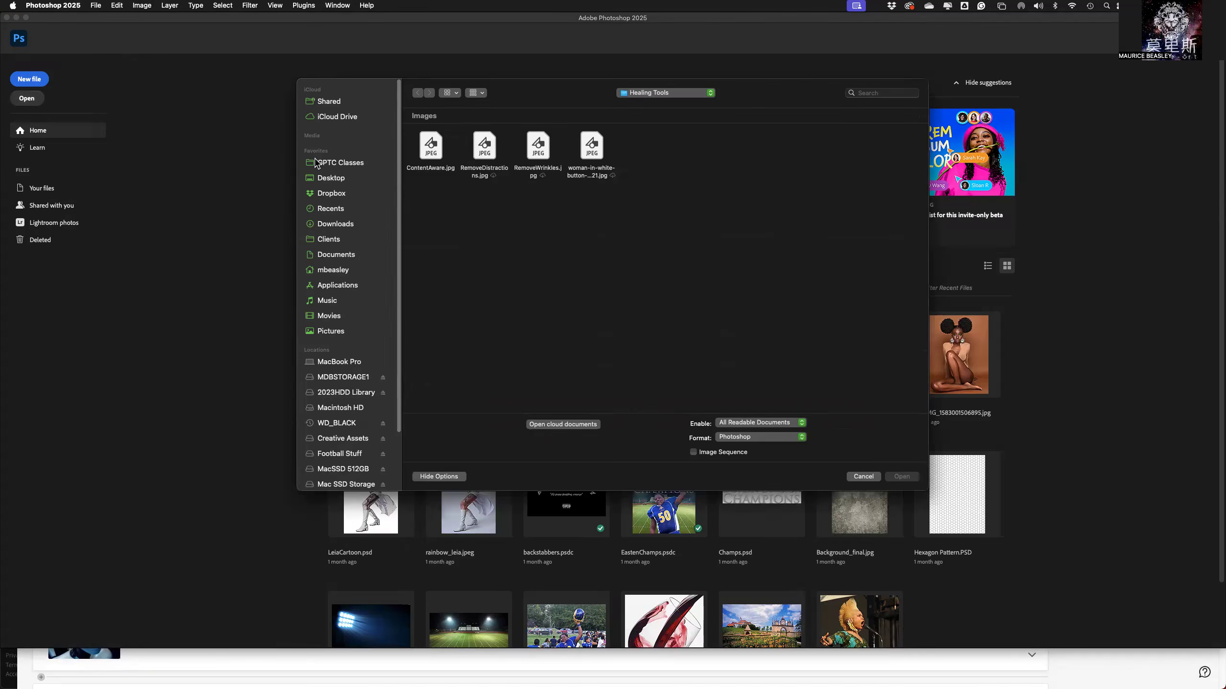
pyautogui.click(486, 156)
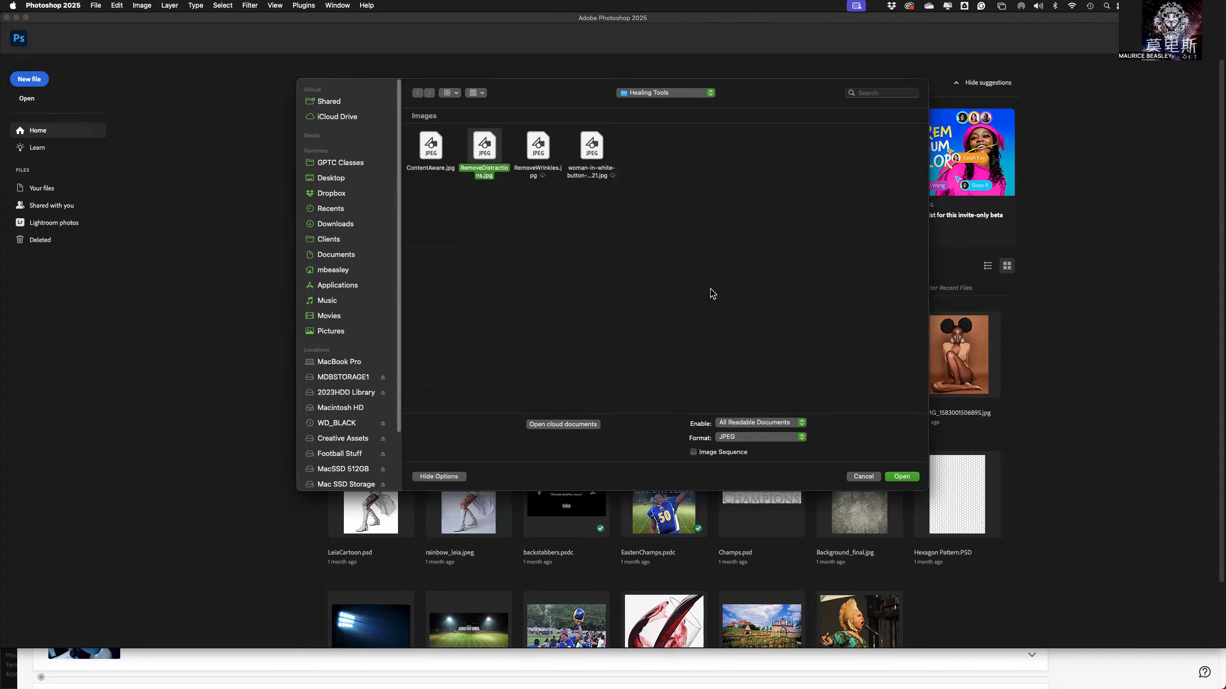
pyautogui.click(910, 478)
pyautogui.click(592, 269)
pyautogui.click(738, 306)
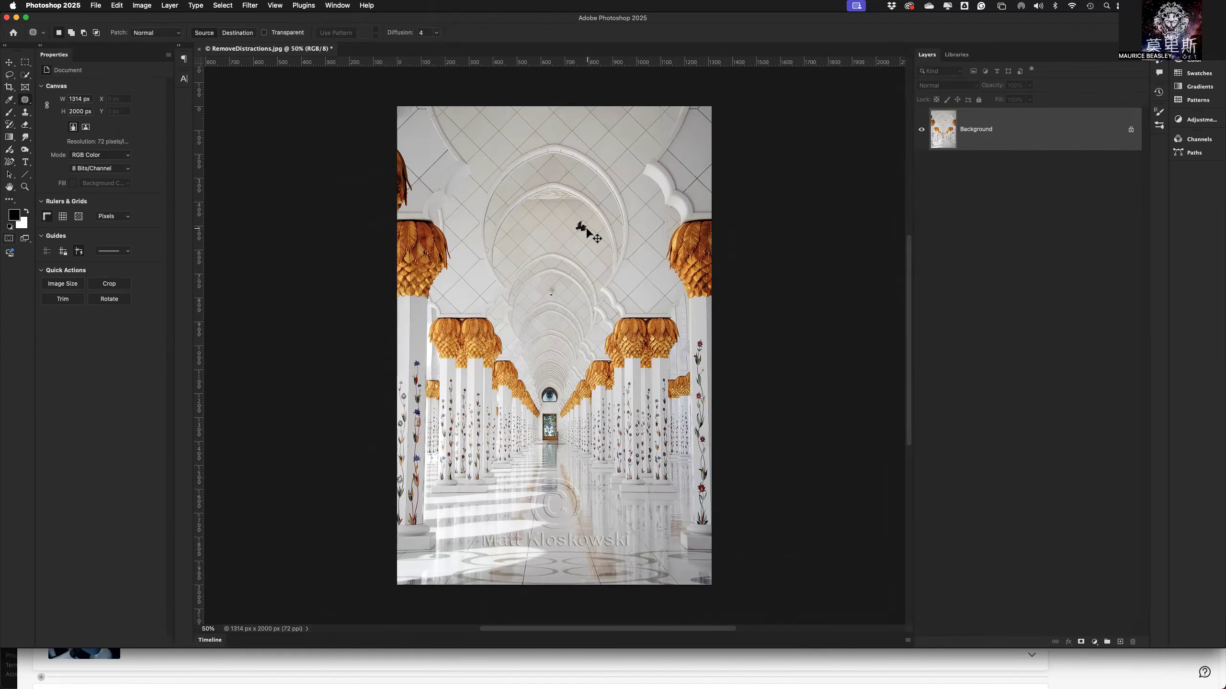
# Outline the flying bird on the tiled ceiling with the Patch Tool.
pyautogui.press('super+equal')
pyautogui.press('super+equal')
pyautogui.press('super+equal')
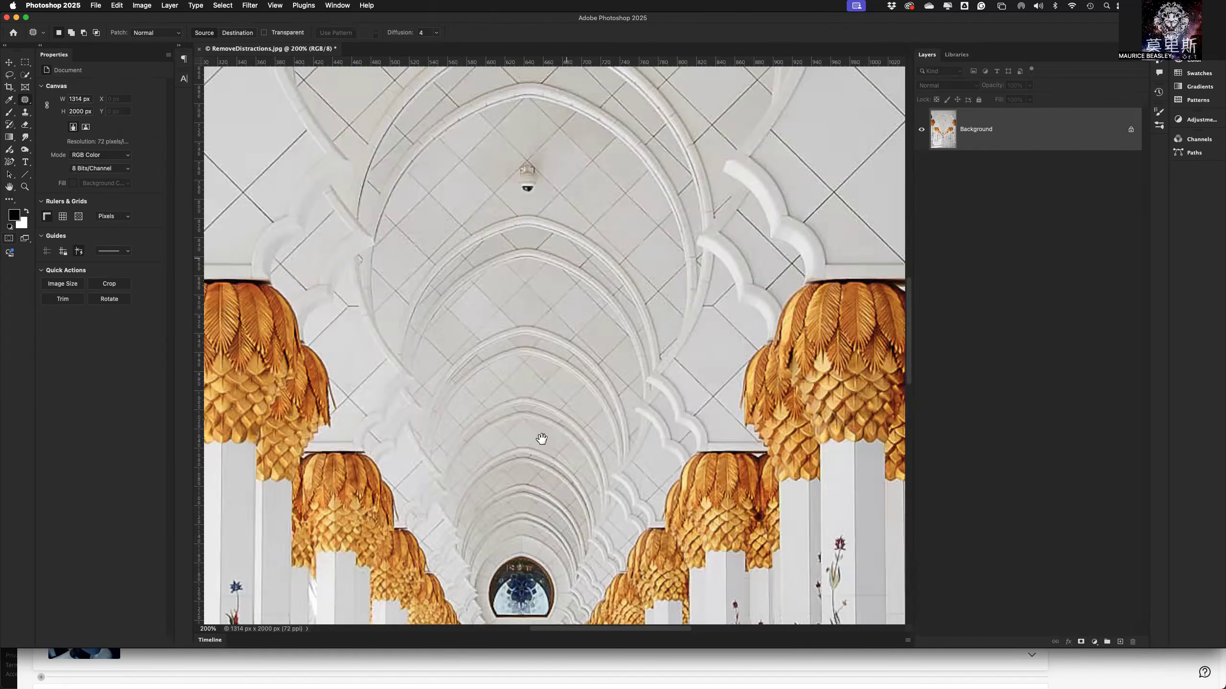
pyautogui.scroll(5, 515, 437)
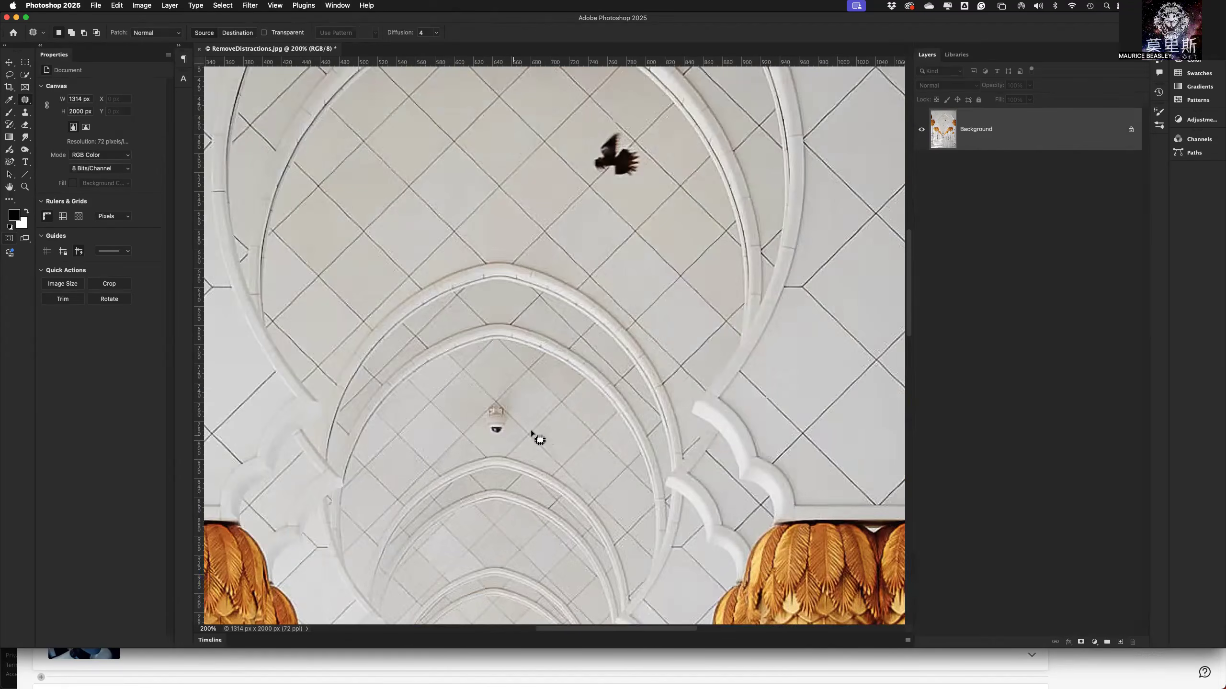
pyautogui.scroll(3, 530, 455)
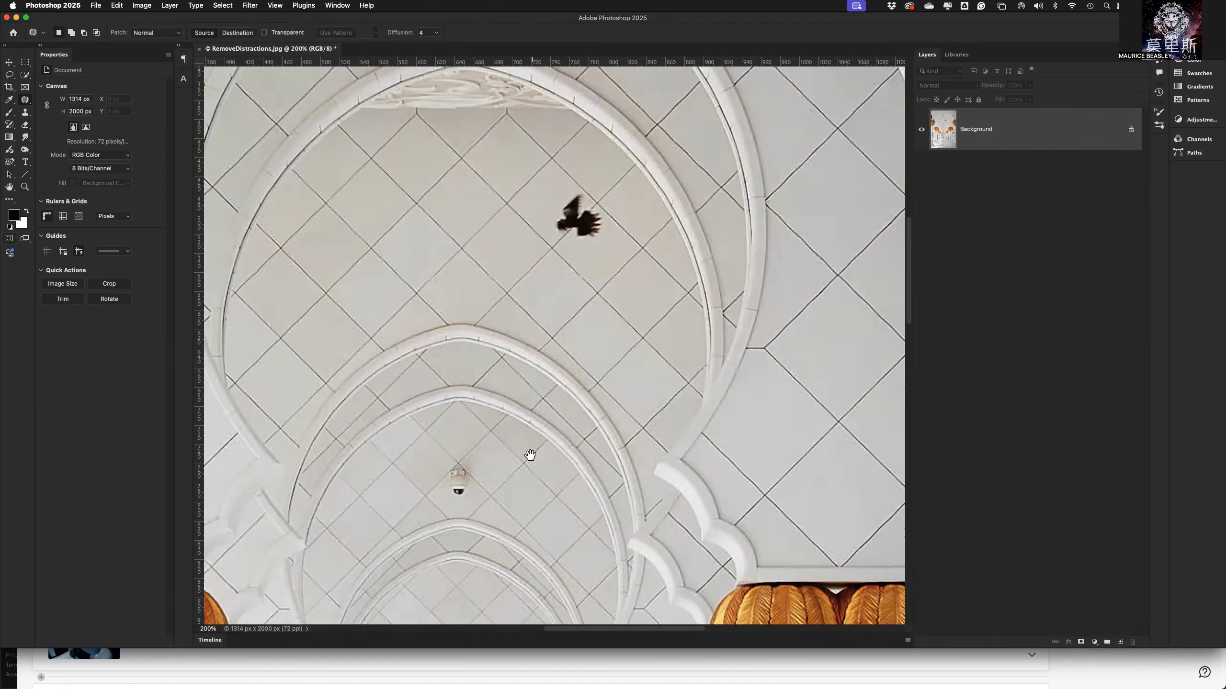
pyautogui.scroll(1, 530, 456)
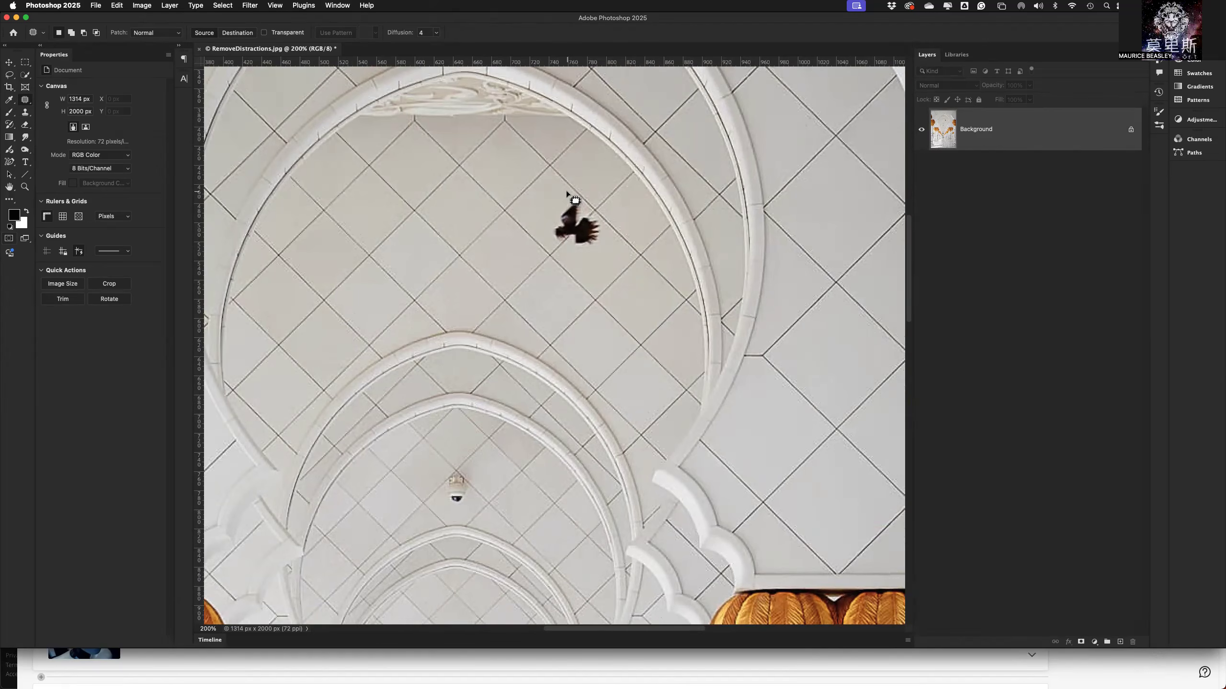
pyautogui.moveTo(567, 193)
pyautogui.mouseDown()
pyautogui.moveTo(541, 228)
pyautogui.moveTo(554, 248)
pyautogui.moveTo(598, 258)
pyautogui.moveTo(627, 235)
pyautogui.moveTo(619, 215)
pyautogui.moveTo(569, 192)
pyautogui.mouseUp()
# Try patching the bird with the ceiling tiles beside it, and undo the patch.
pyautogui.moveTo(571, 239); pyautogui.dragTo(402, 228)
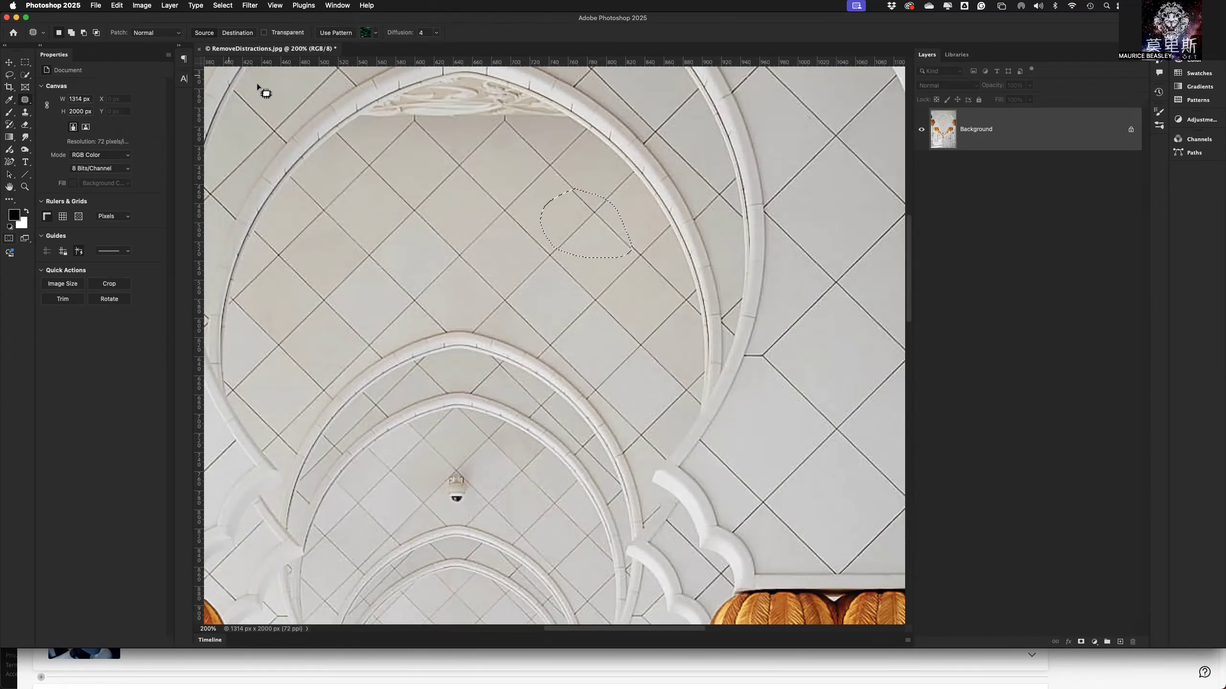
pyautogui.click(463, 279)
pyautogui.press('super+z')
pyautogui.press('super+z')
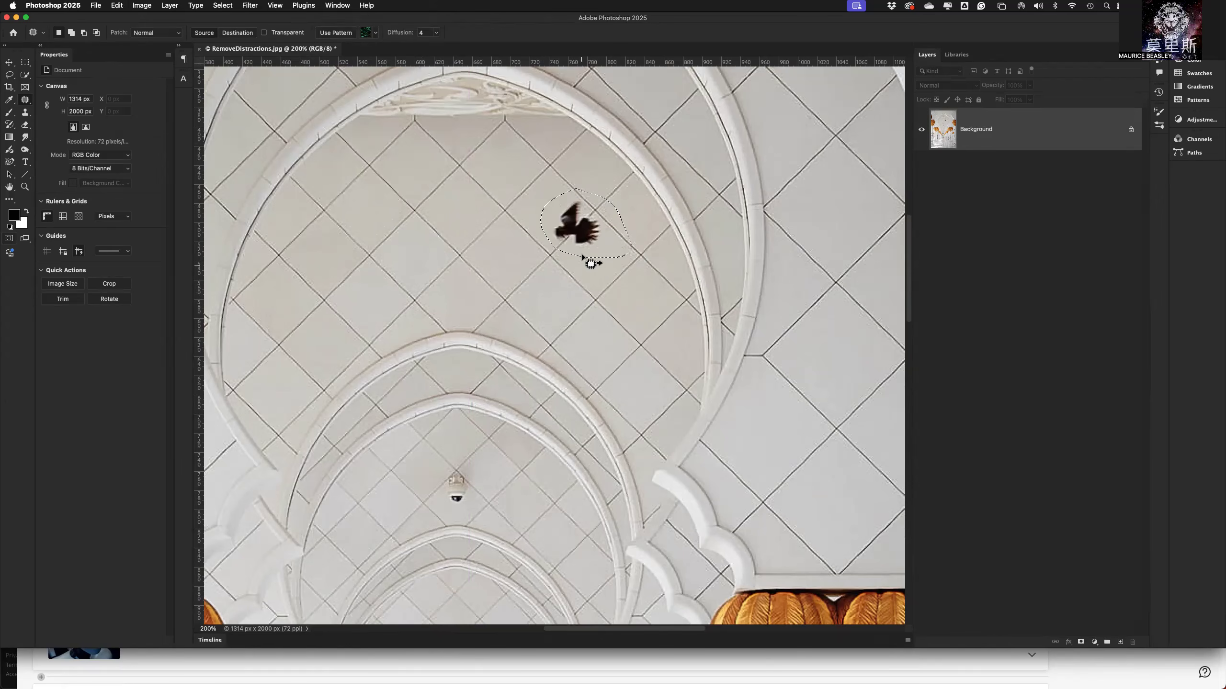
# Patch the outlined bird with matching ceiling tiles, aligning the grout lines, patch the same area once more, and deselect.
pyautogui.moveTo(593, 218); pyautogui.dragTo(404, 210)
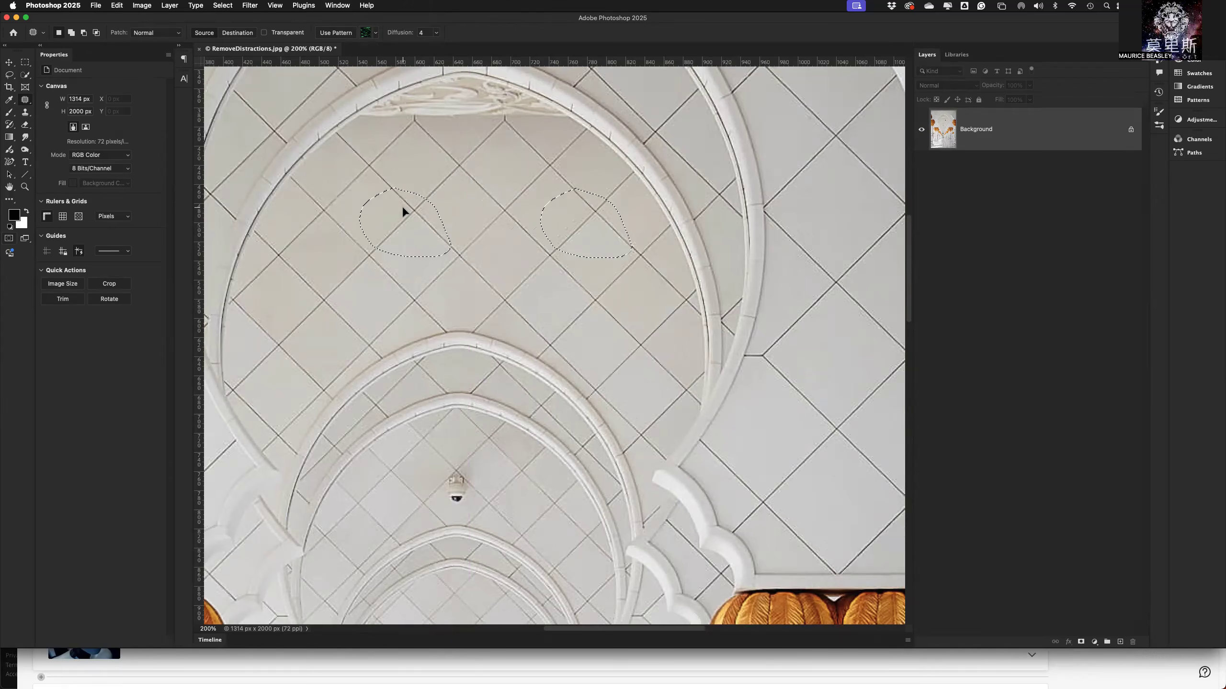
pyautogui.moveTo(404, 209); pyautogui.dragTo(403, 209)
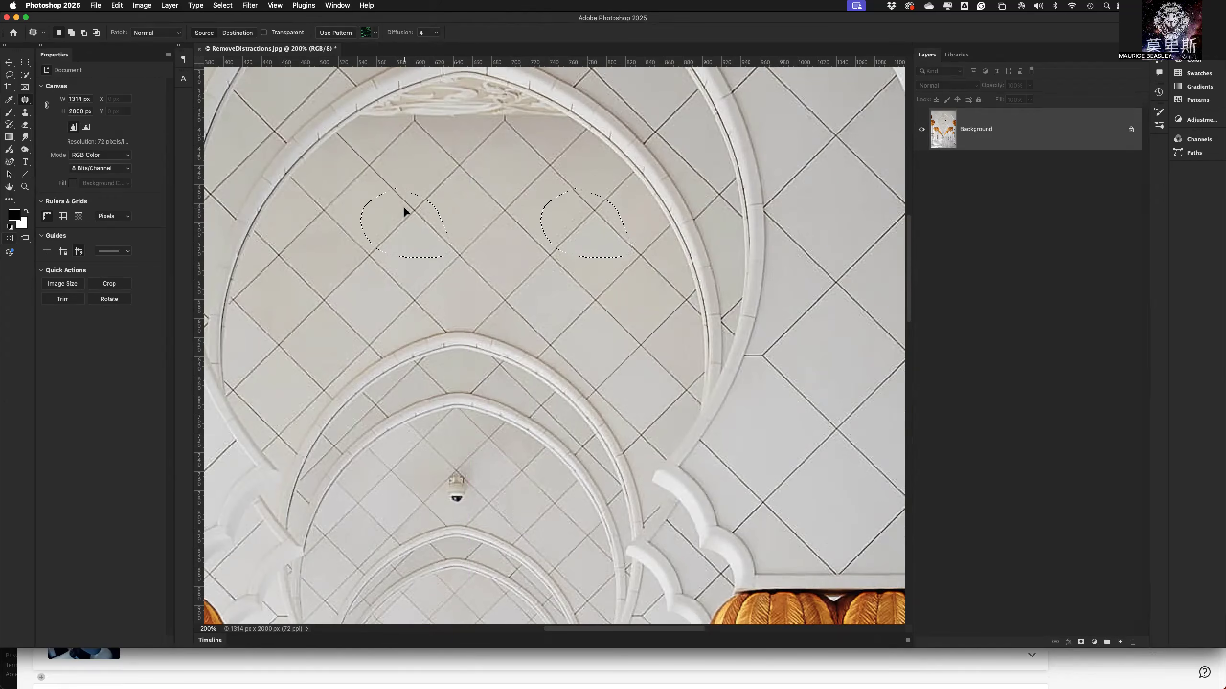
pyautogui.moveTo(403, 209); pyautogui.dragTo(405, 210)
pyautogui.moveTo(590, 220); pyautogui.dragTo(357, 256)
pyautogui.press('super+d')
pyautogui.press('super+0')
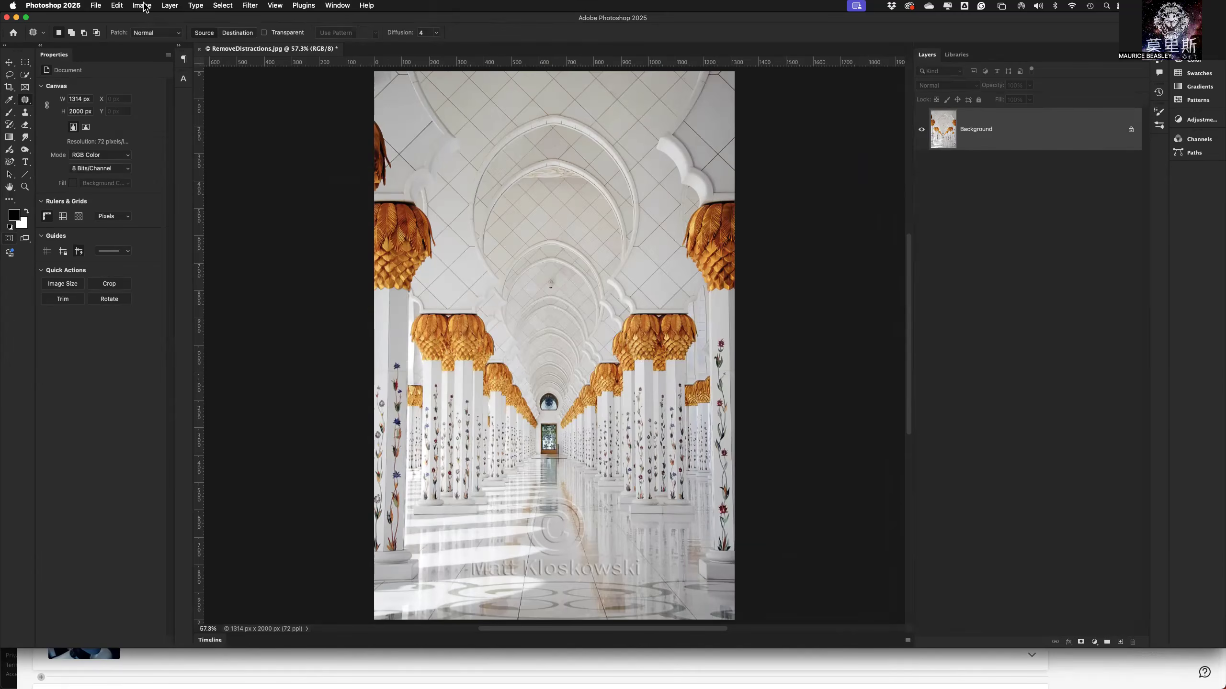
# Revert RemoveDistractions.jpg to its last saved version.
pyautogui.click(95, 7)
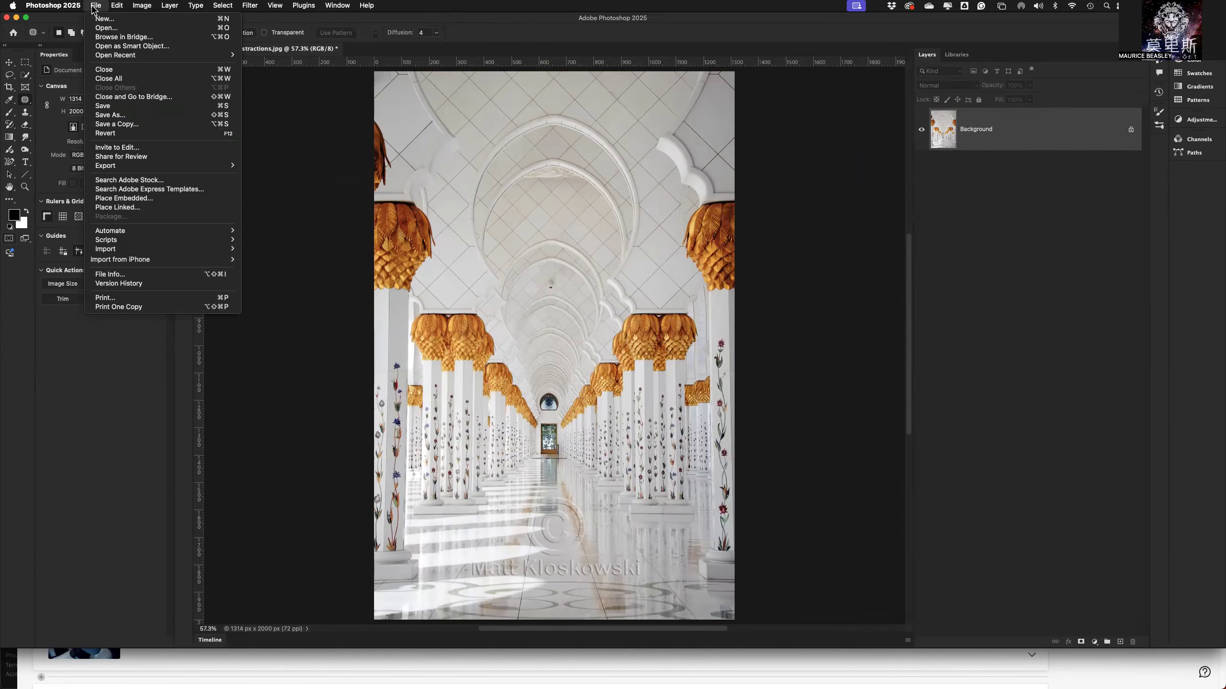
pyautogui.click(137, 133)
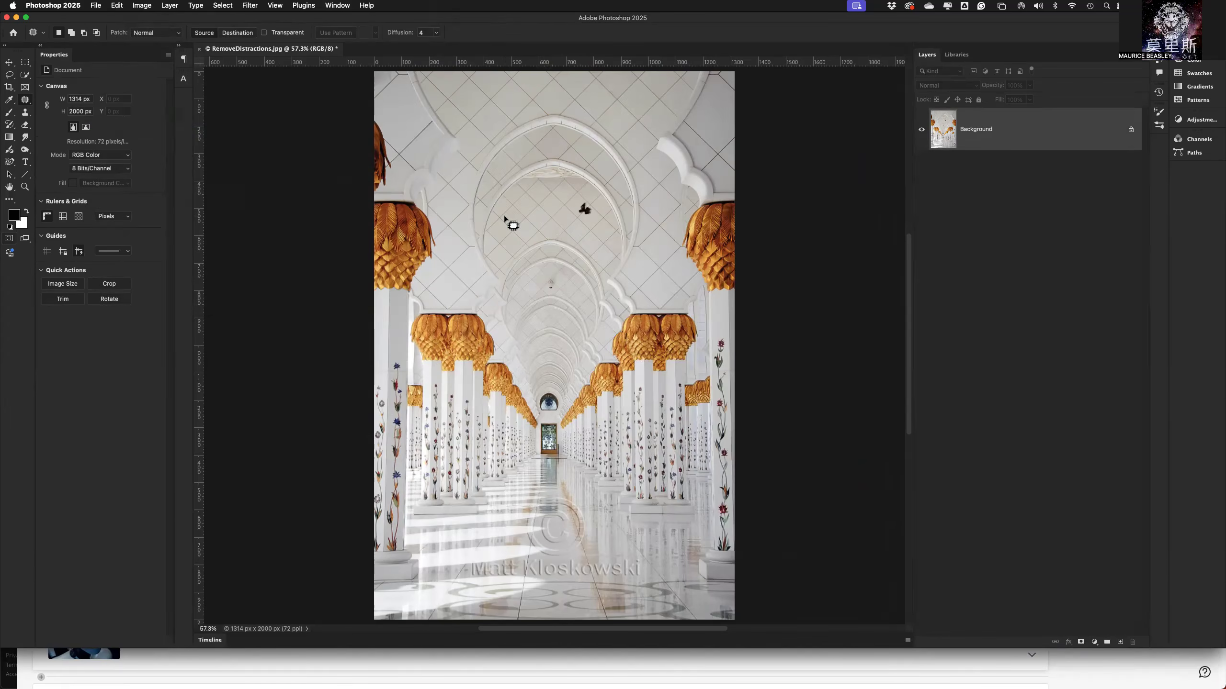
# Review the document's history states from Revert back to Open, return to the Revert state, and close the history.
pyautogui.click(350, 7)
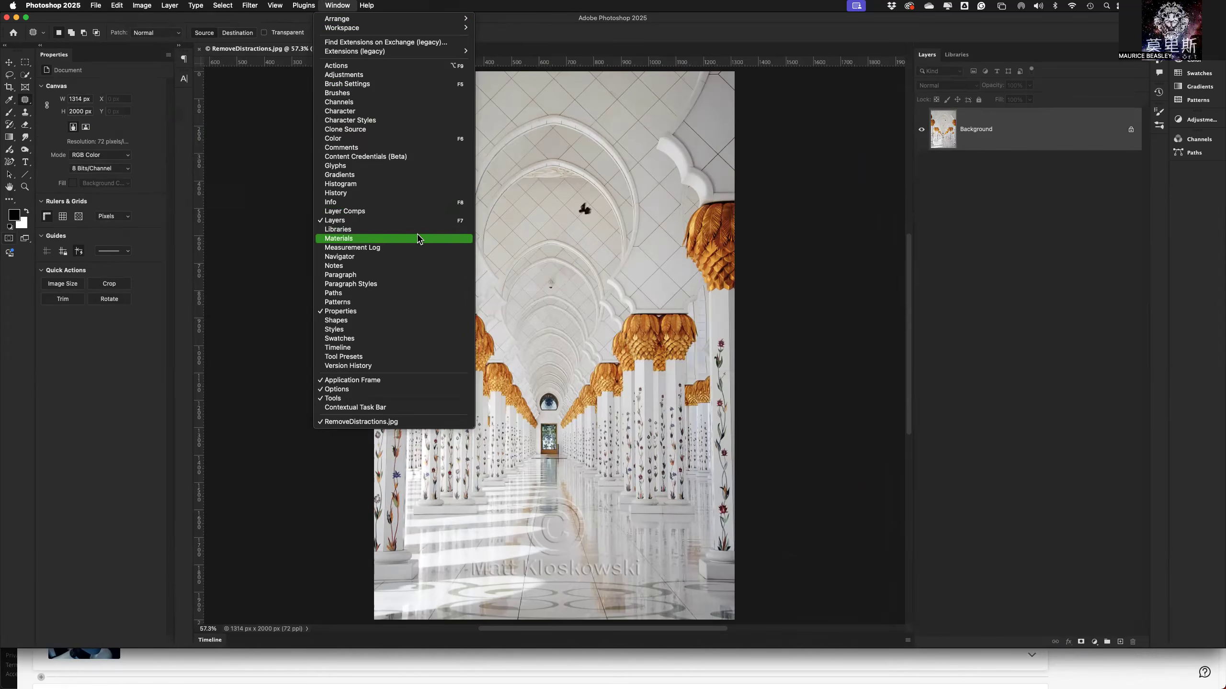
pyautogui.click(377, 200)
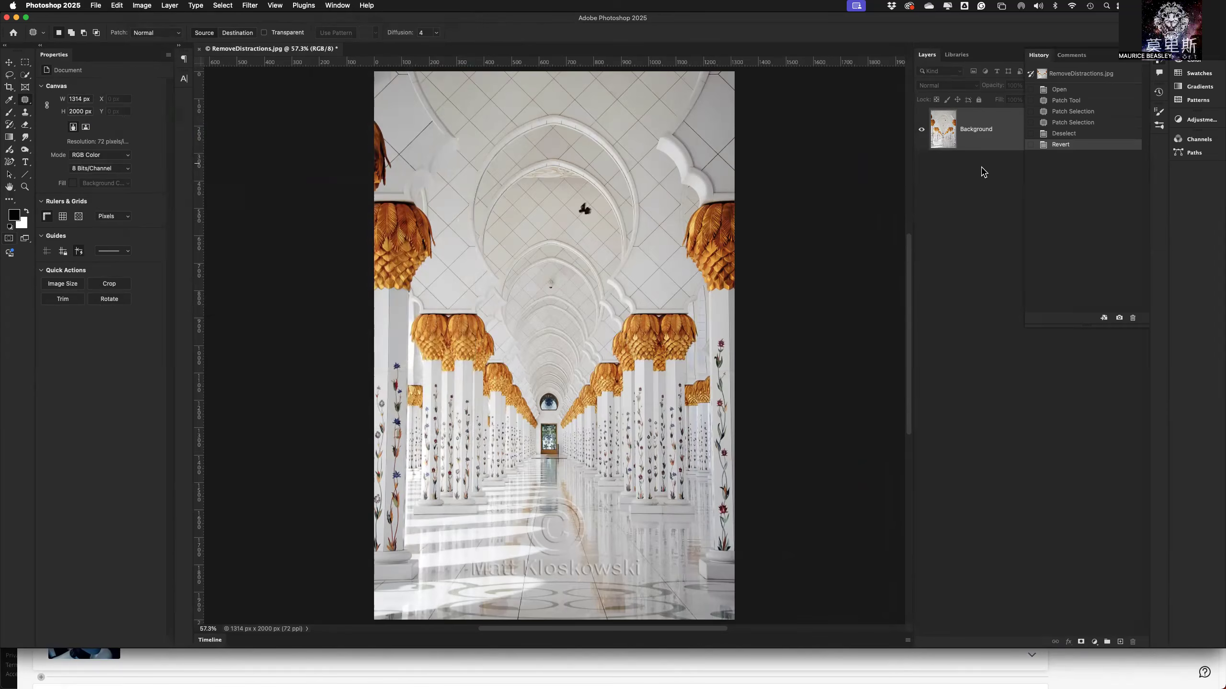
pyautogui.click(1070, 133)
pyautogui.click(1071, 123)
pyautogui.click(1072, 112)
pyautogui.click(1068, 100)
pyautogui.click(1066, 90)
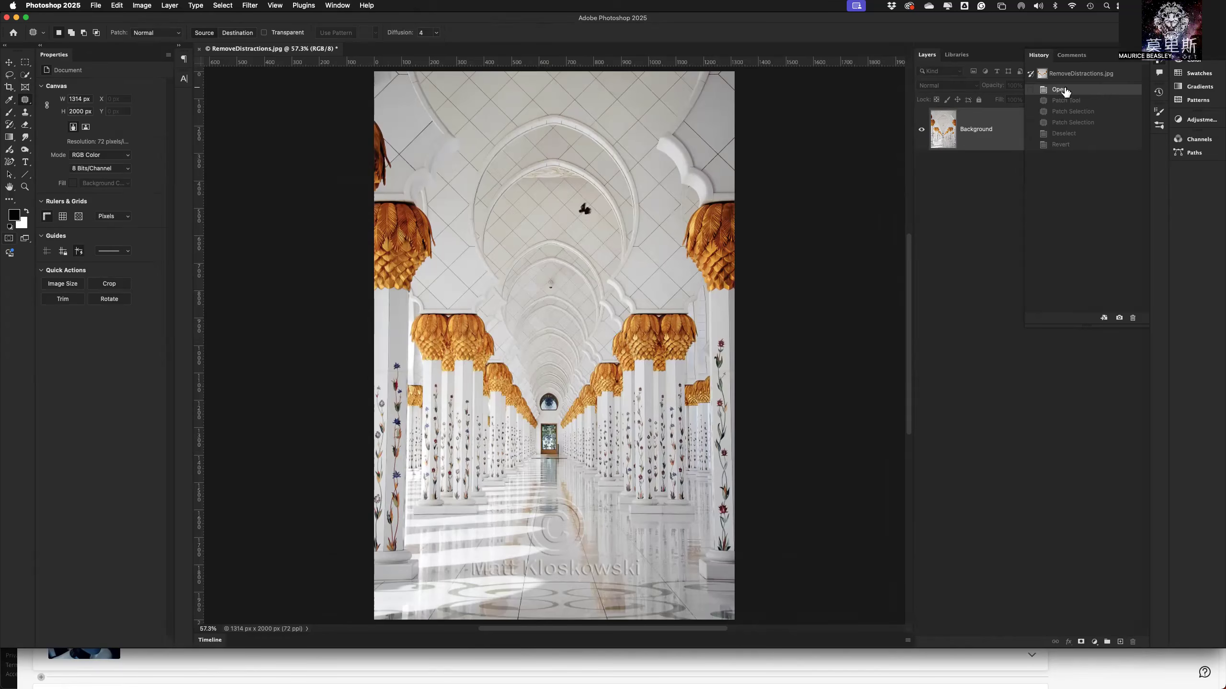
pyautogui.click(1061, 133)
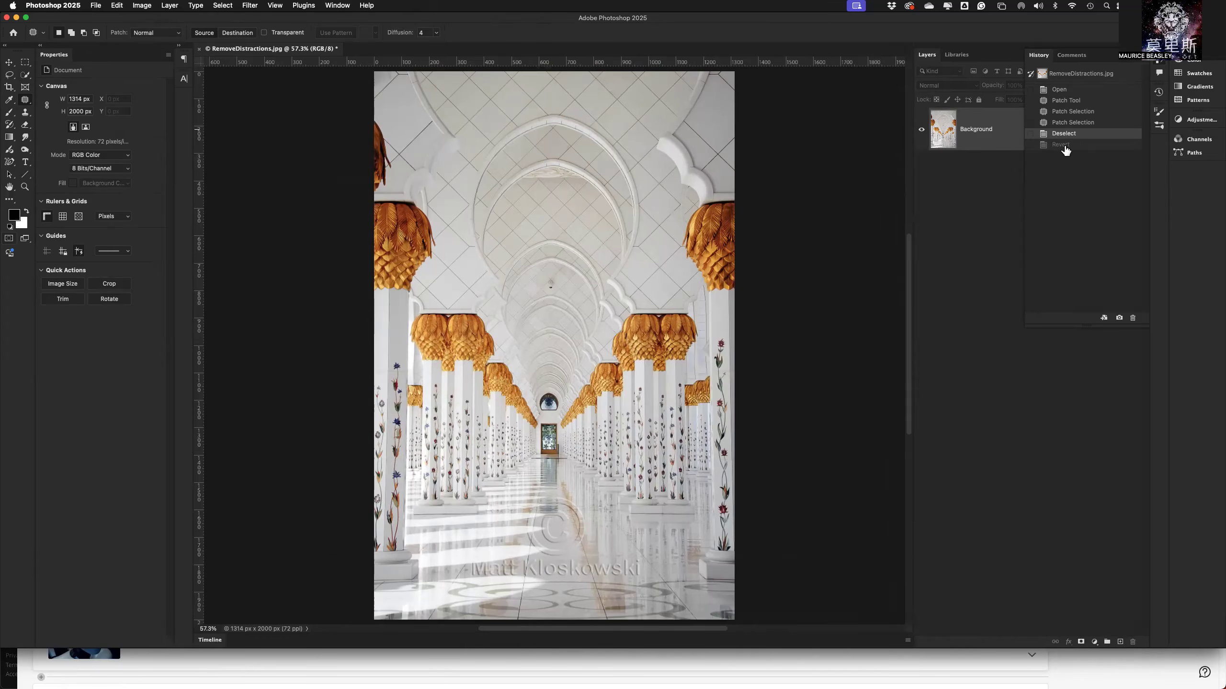
pyautogui.click(1065, 147)
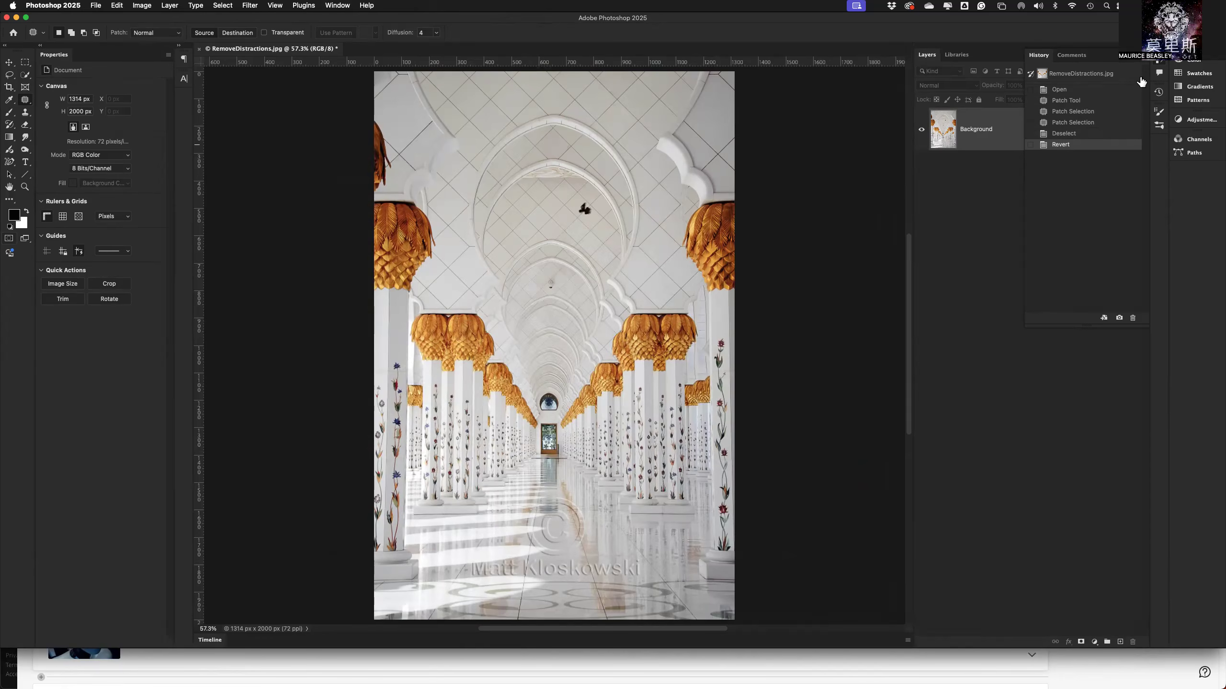
pyautogui.click(1133, 55)
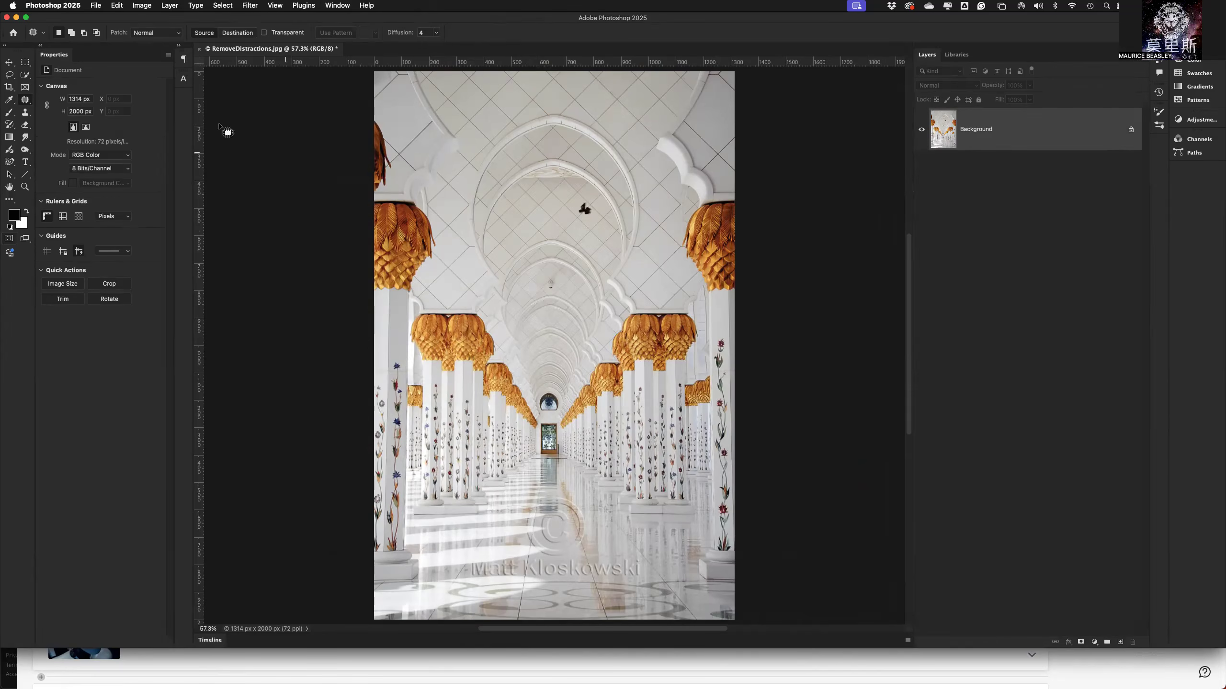
# Close RemoveDistractions.jpg without saving the changes.
pyautogui.click(199, 49)
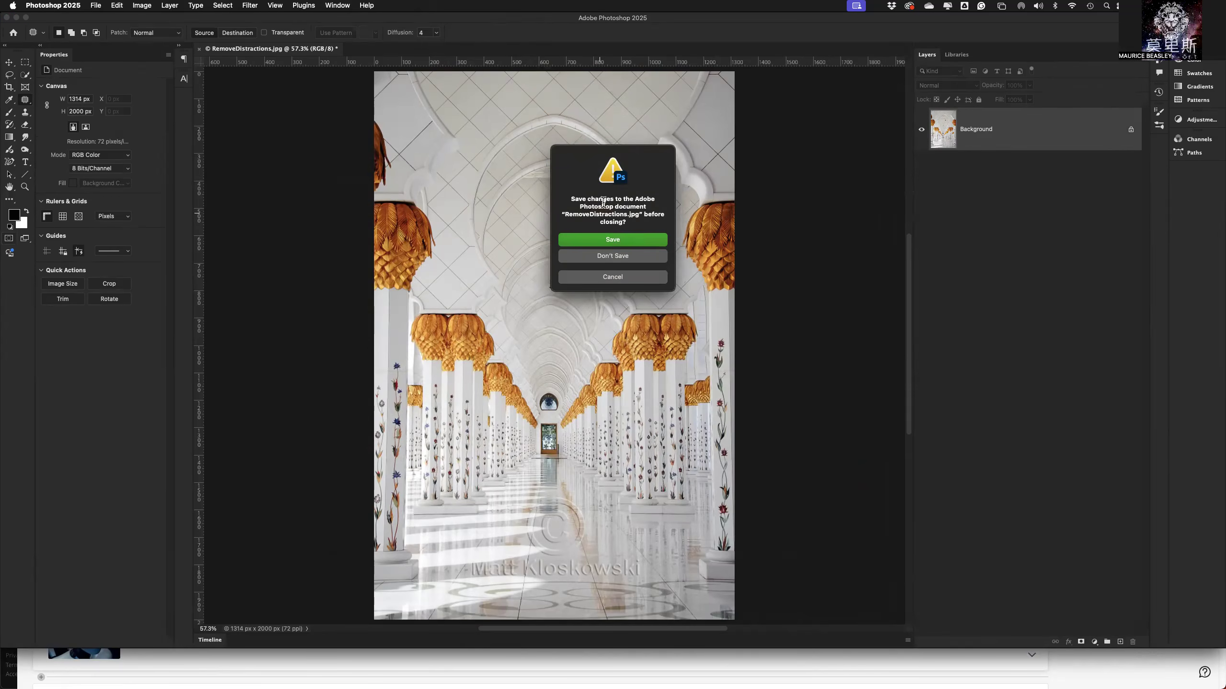
pyautogui.click(611, 256)
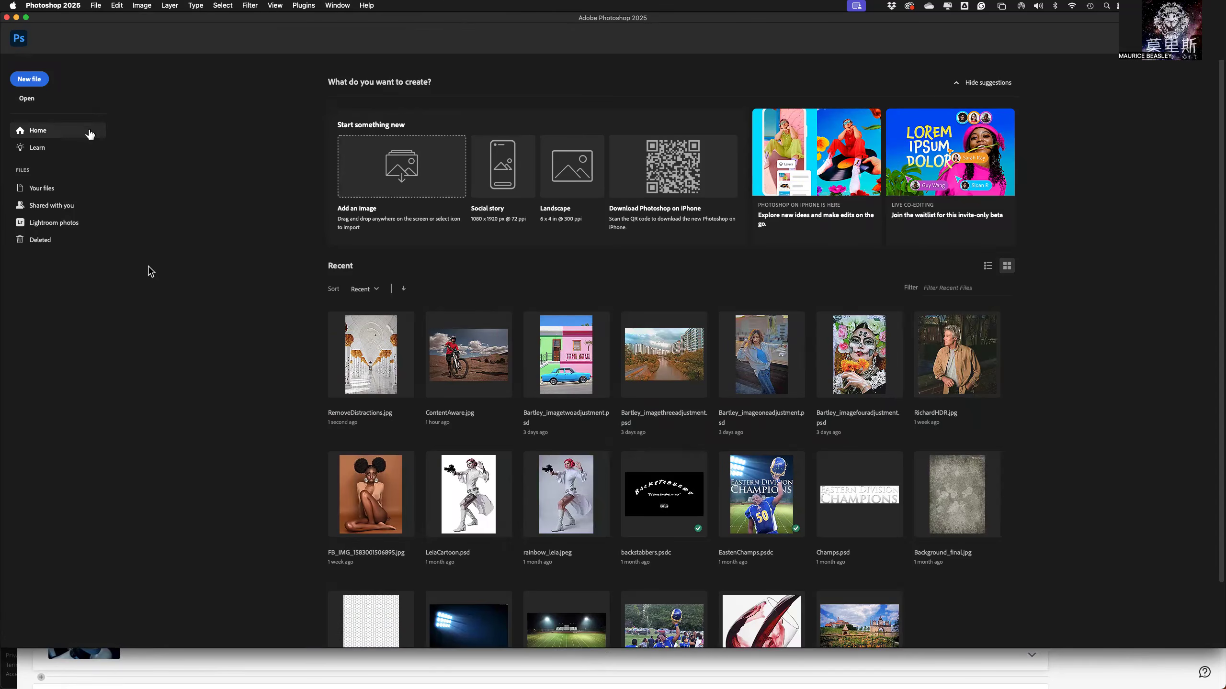
# Open RemoveWrinkles.jpg from the Healing Tools folder.
pyautogui.click(17, 99)
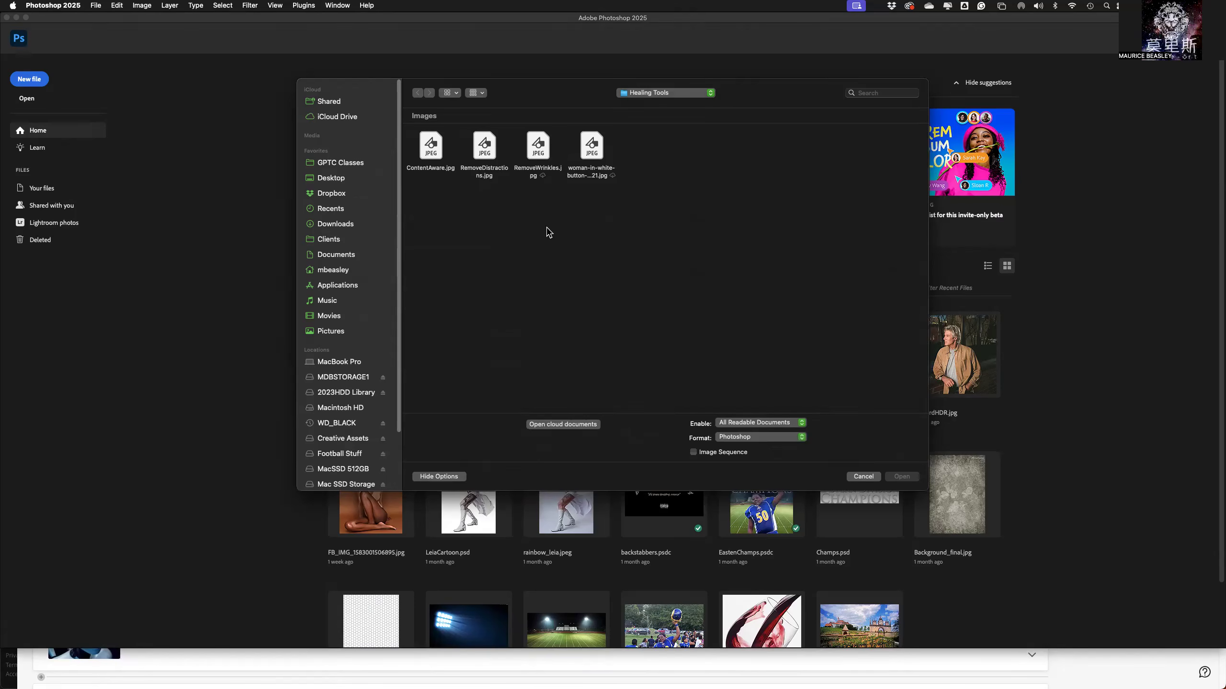
pyautogui.click(538, 151)
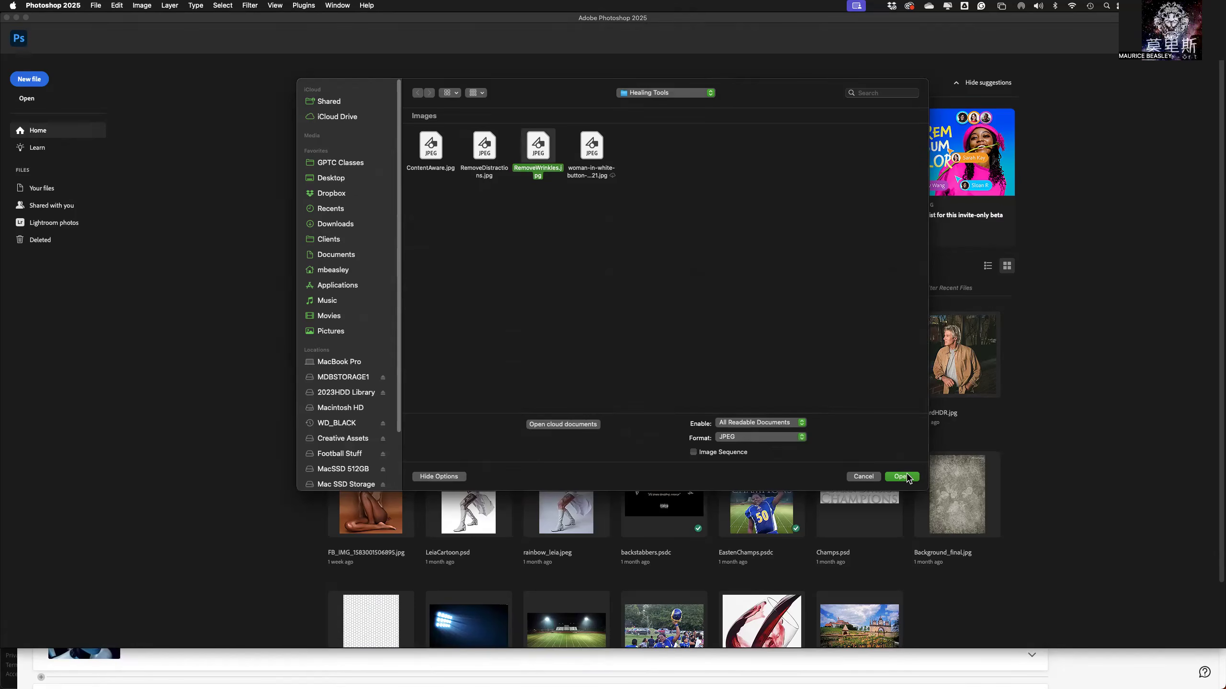
pyautogui.click(906, 478)
pyautogui.click(600, 269)
pyautogui.click(739, 306)
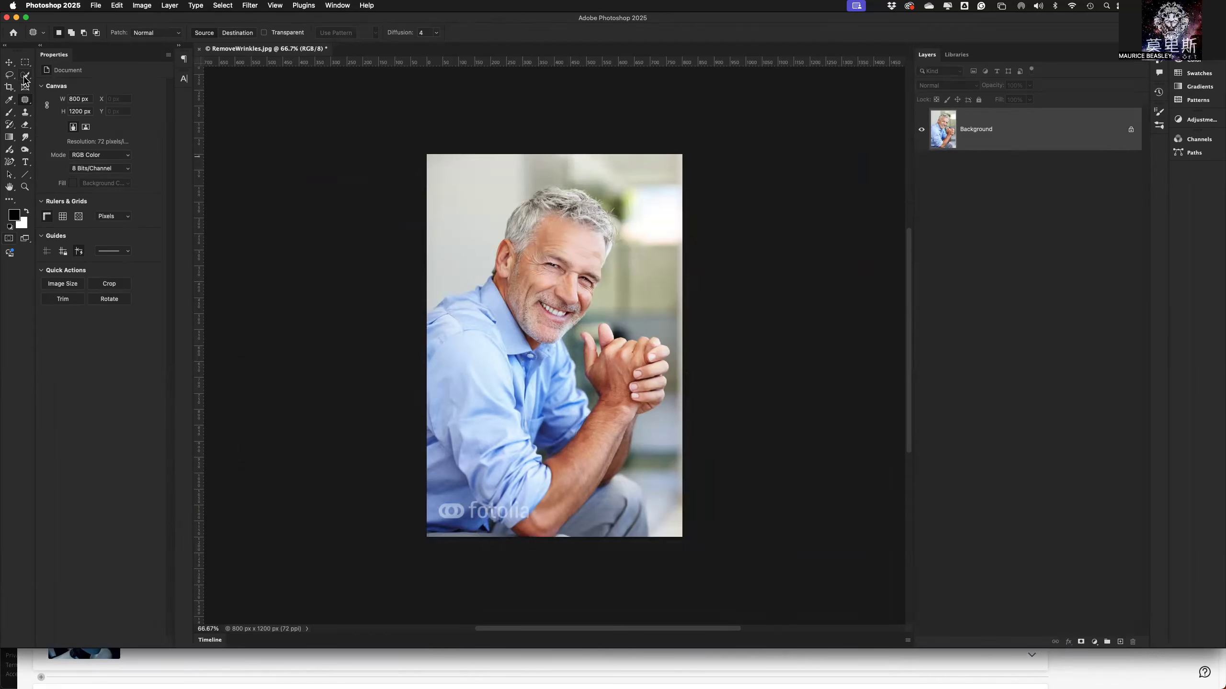
# Switch to the Healing Brush Tool for retouching the man's portrait.
pyautogui.rightClick(26, 99)
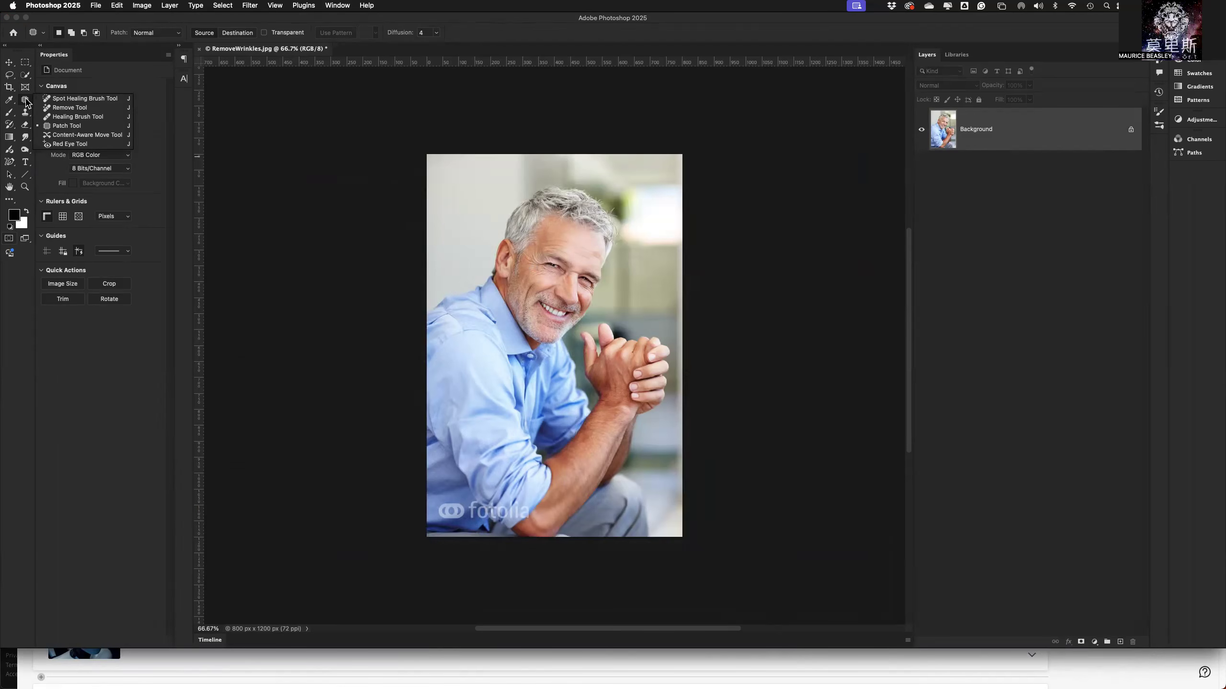
pyautogui.click(80, 117)
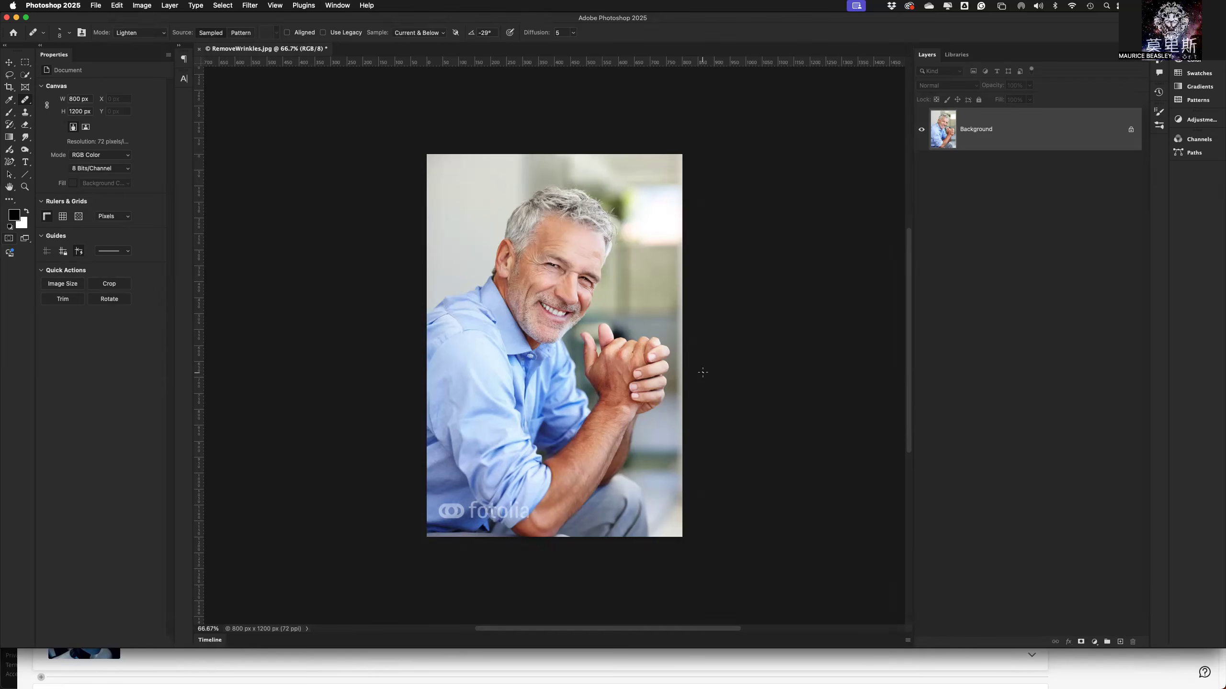
# Add a new layer above the Background layer and name it "healing brush".
pyautogui.press('super+equal')
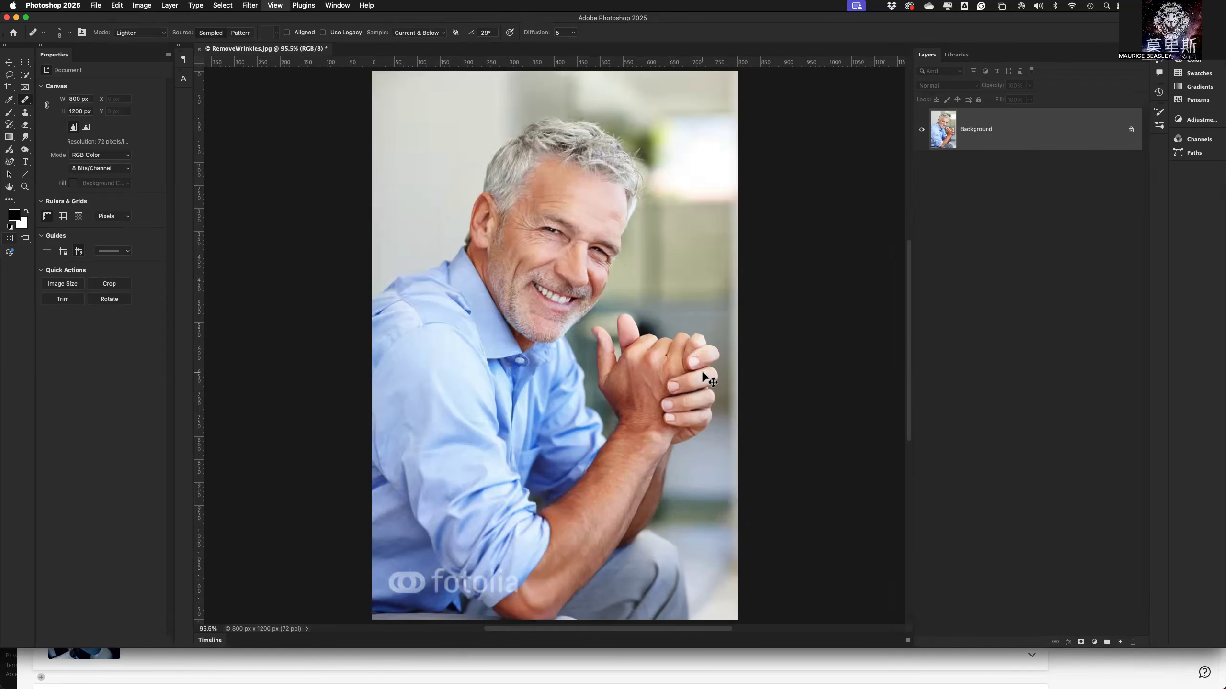
pyautogui.press('super+equal')
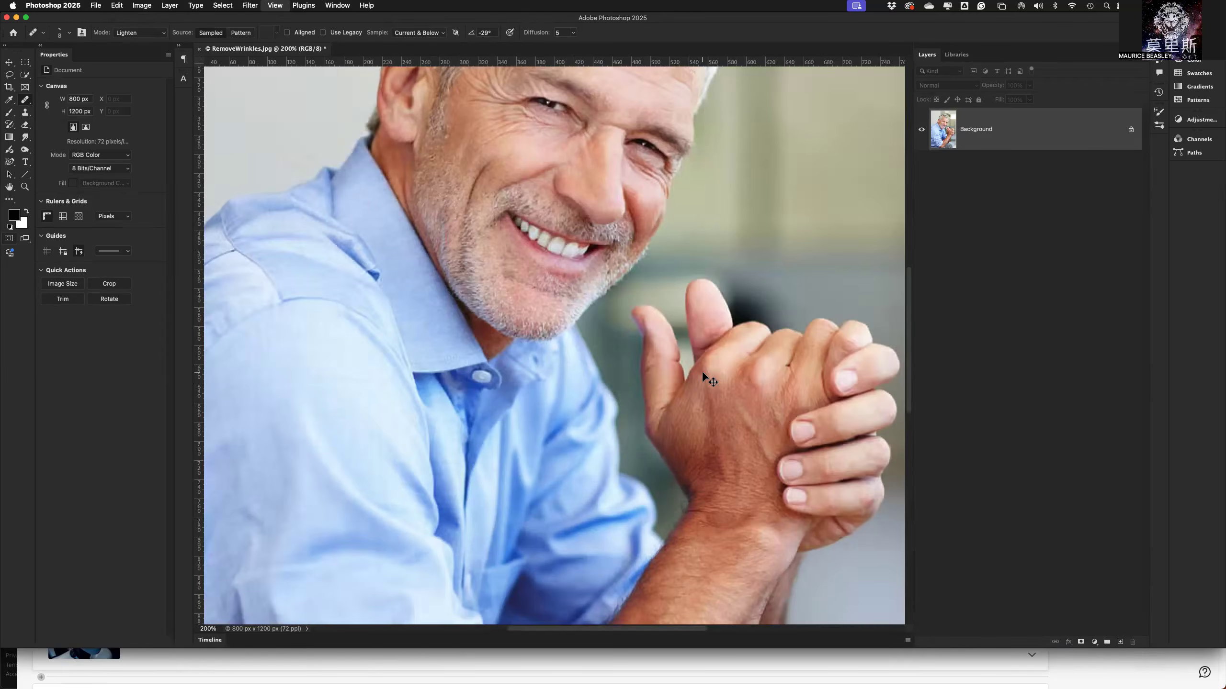
pyautogui.press('super+equal')
pyautogui.press('super+minus')
pyautogui.moveTo(667, 204); pyautogui.dragTo(682, 378)
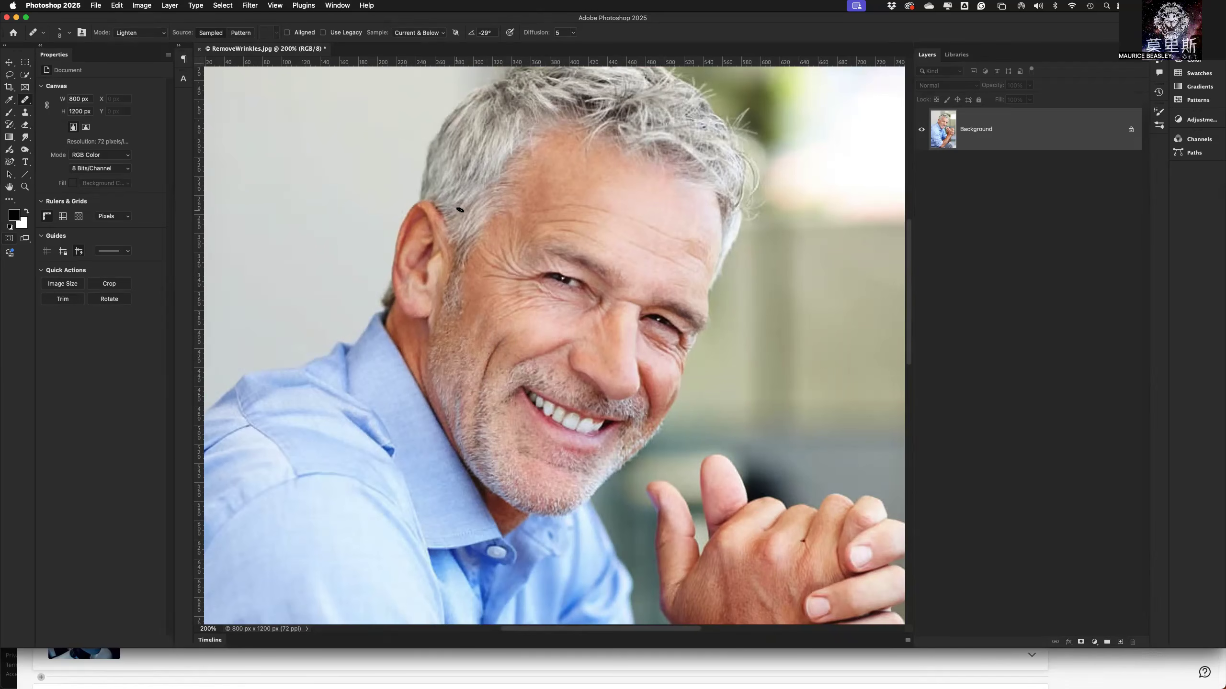
pyautogui.rightClick(1027, 138)
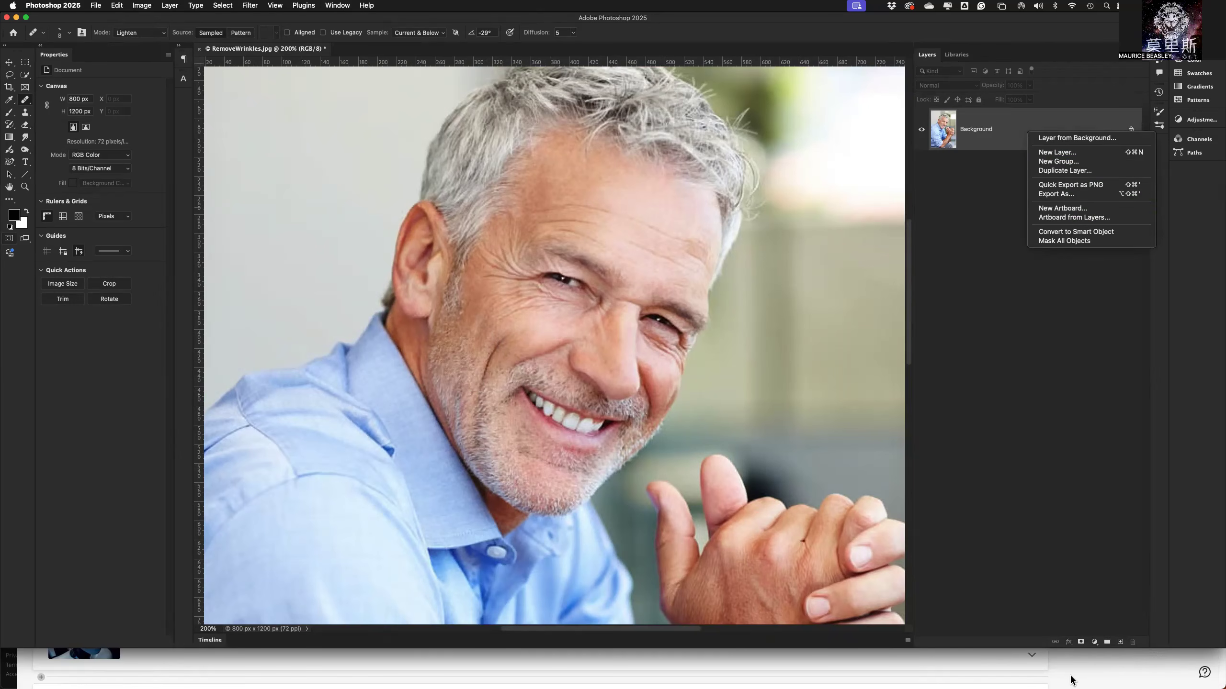
pyautogui.click(1085, 635)
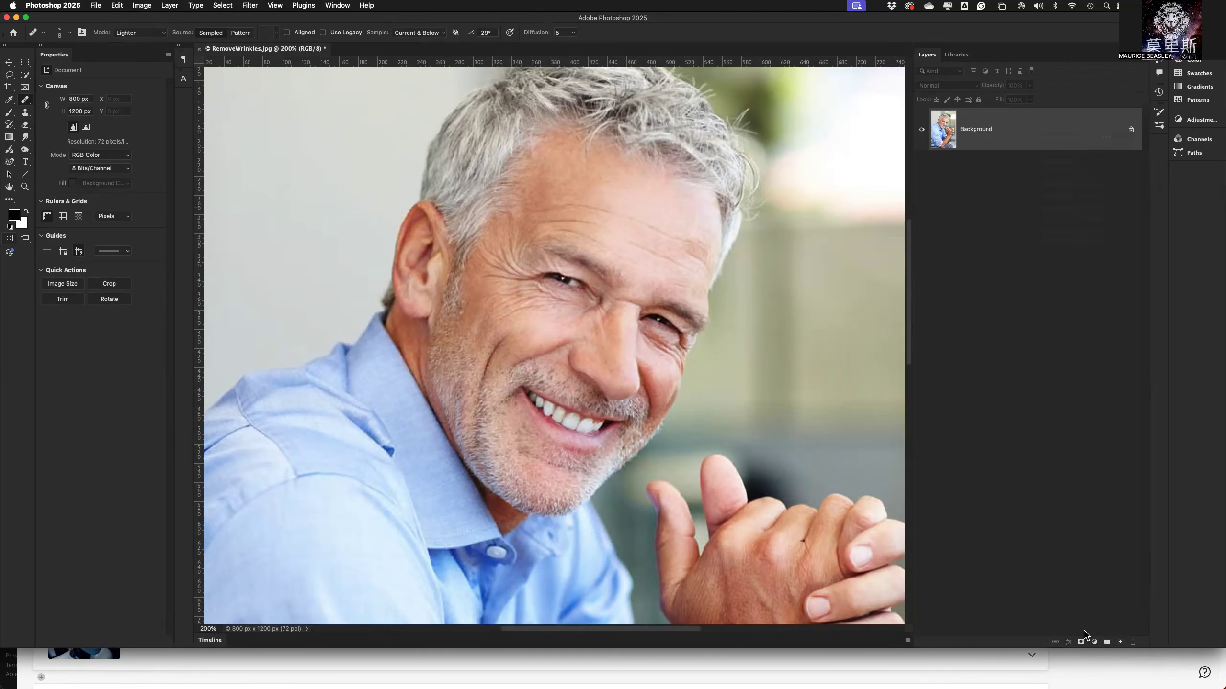
pyautogui.click(1121, 643)
pyautogui.doubleClick(971, 129)
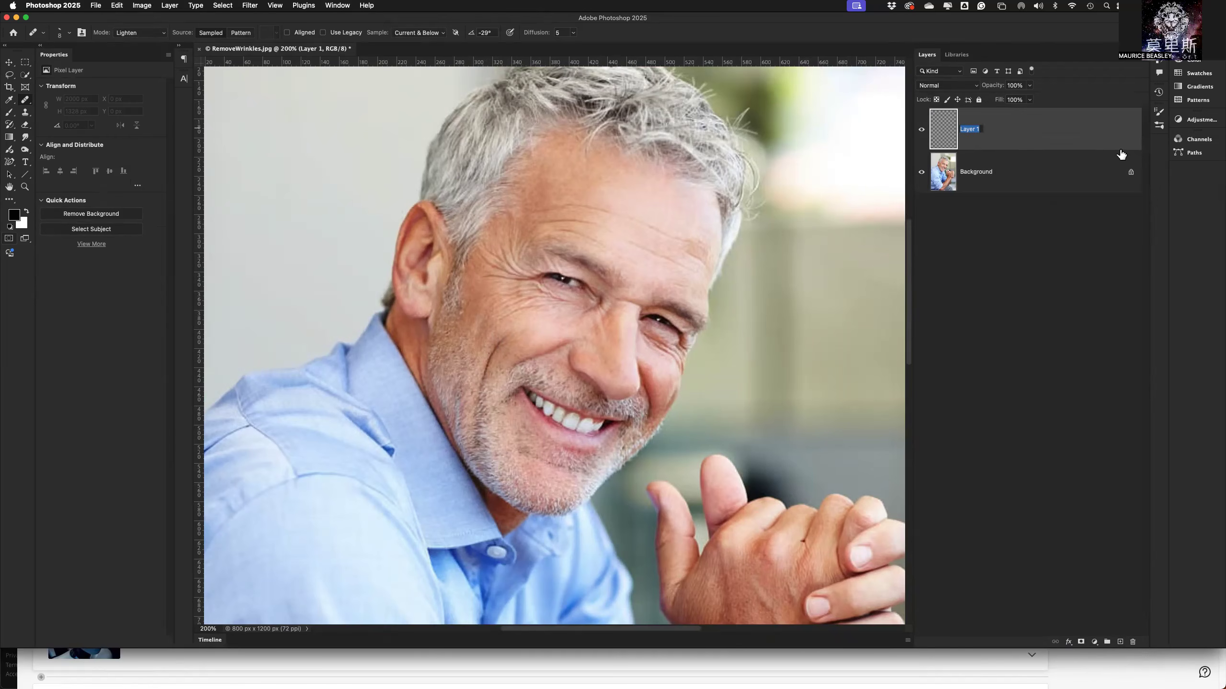
pyautogui.write('healing brush')
pyautogui.press('Return')
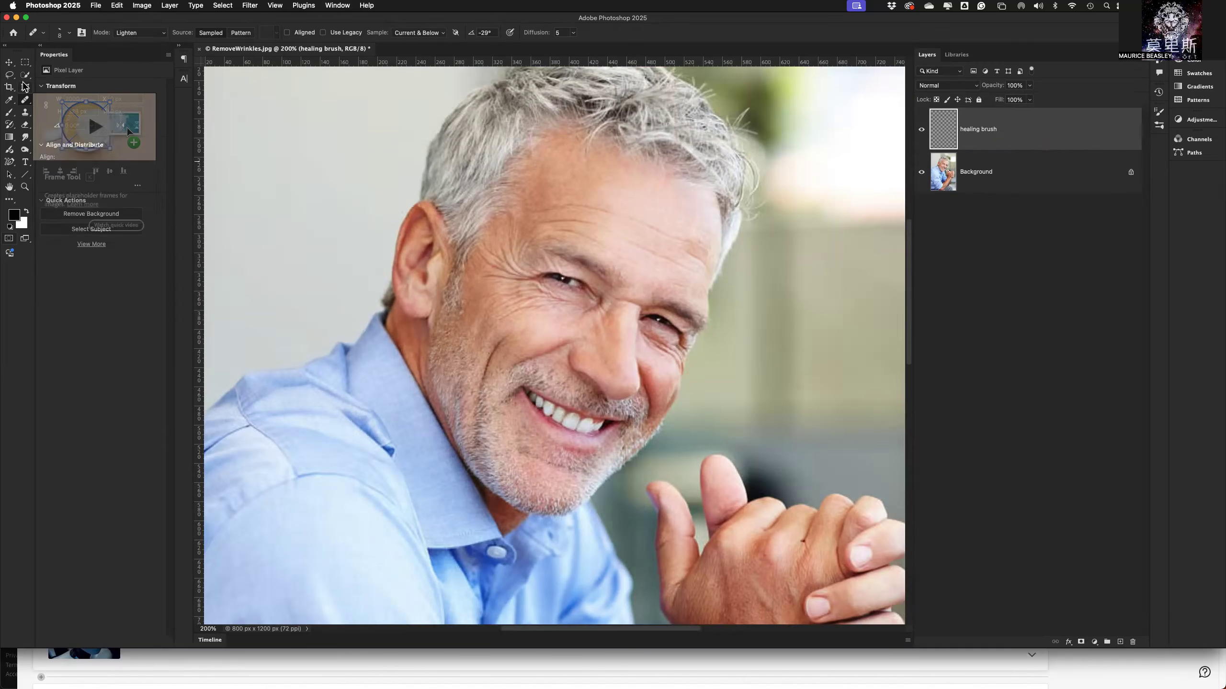
# Select the Healing Brush Tool and set its brush size to 20 px.
pyautogui.click(24, 100)
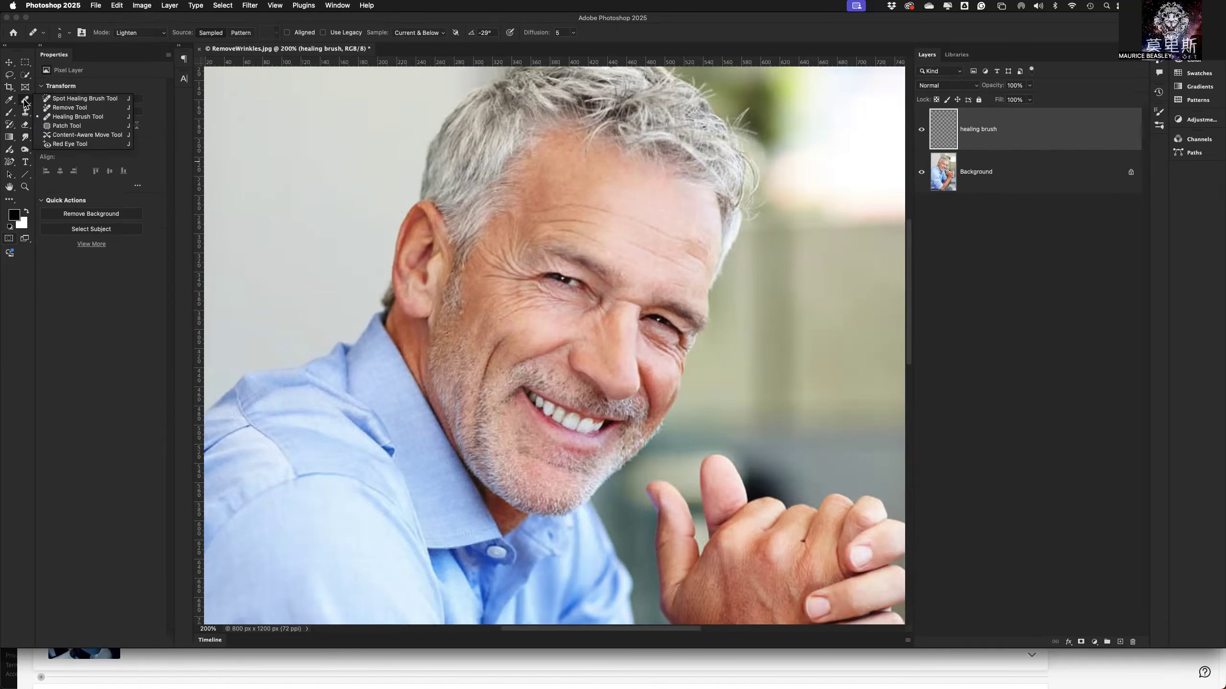
pyautogui.click(73, 119)
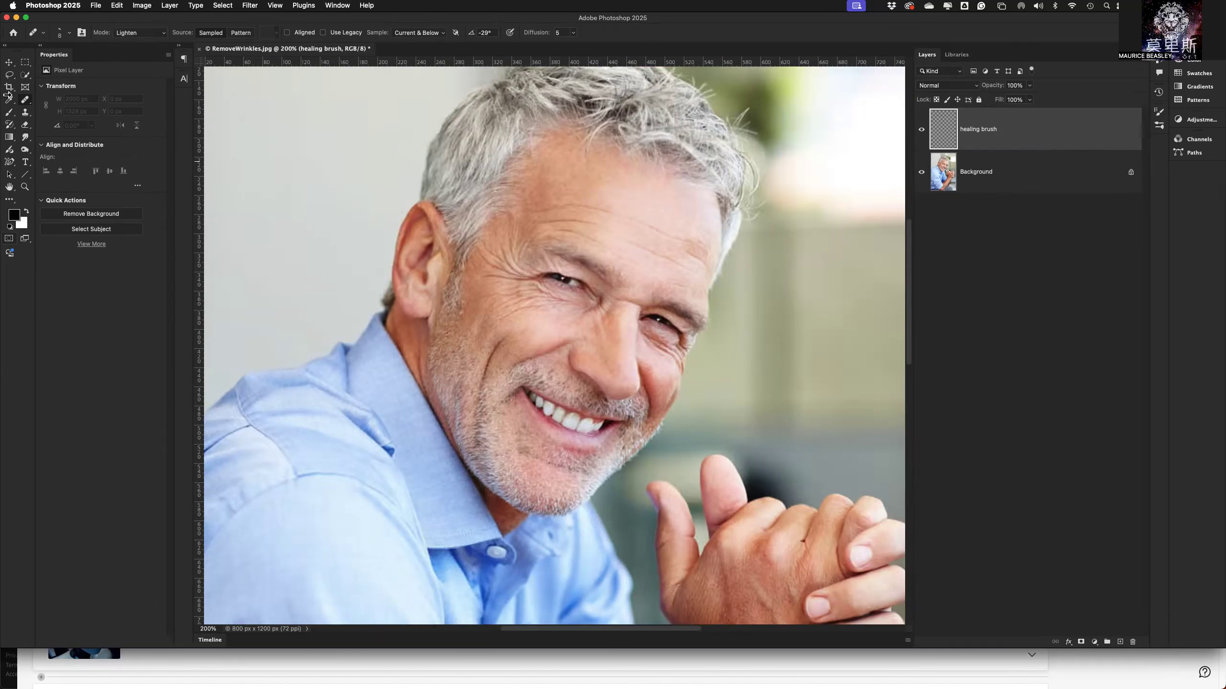
pyautogui.click(68, 34)
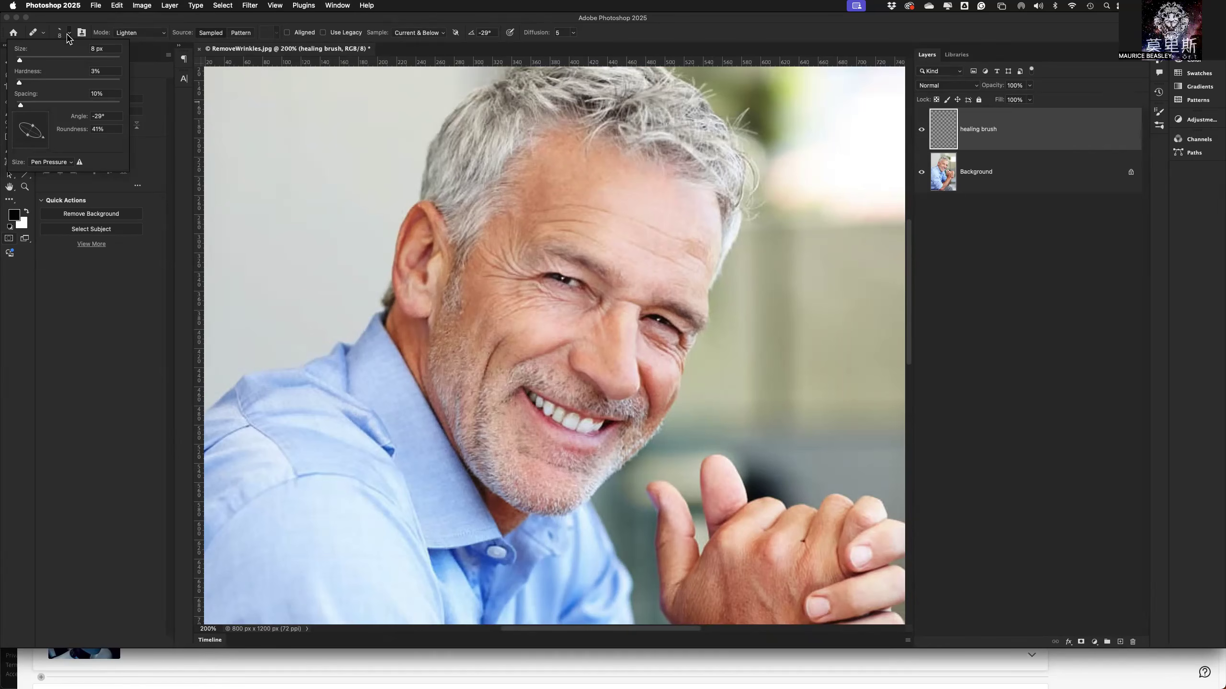
pyautogui.moveTo(20, 61); pyautogui.dragTo(26, 62)
pyautogui.press('Return')
# Enlarge the healing brush to 50 px and shrink it back to 20 px.
pyautogui.press(']')
pyautogui.press(']')
pyautogui.press(']')
pyautogui.press(']')
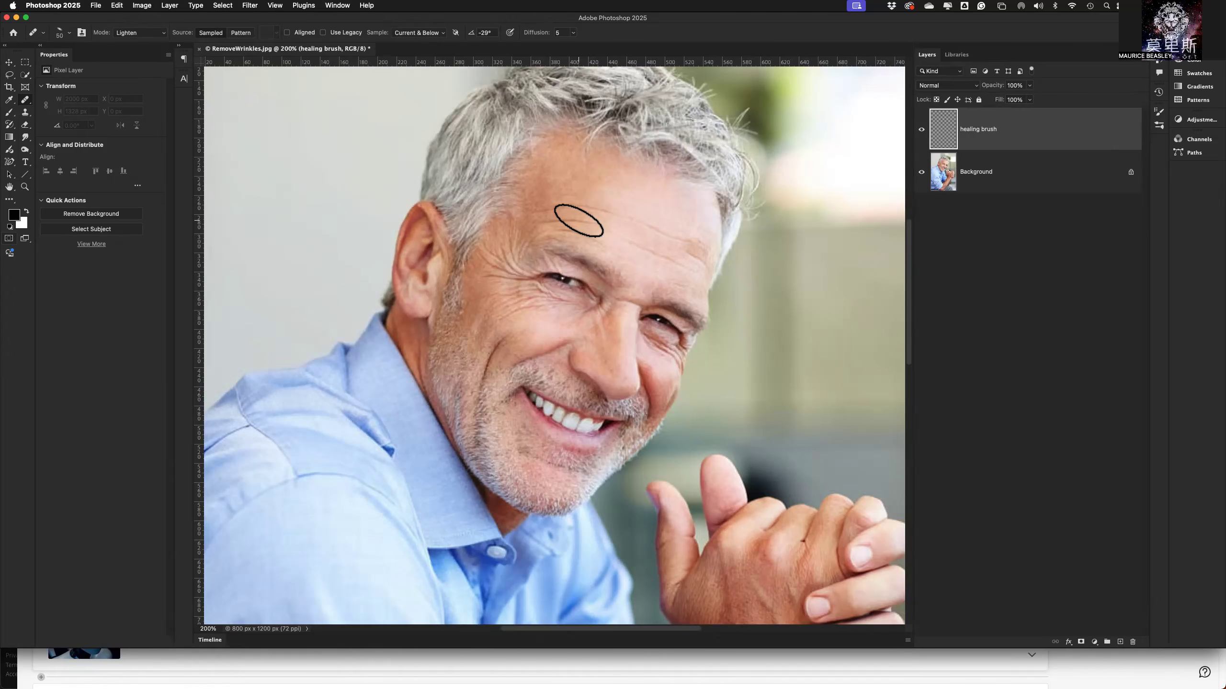
pyautogui.press('[')
pyautogui.press('[')
pyautogui.press('[')
pyautogui.press('[')
pyautogui.press('[')
pyautogui.press('[')
# Reshape the brush tip to an angle of -126° and a roundness of 43%, keeping the Lighten mode.
pyautogui.click(69, 33)
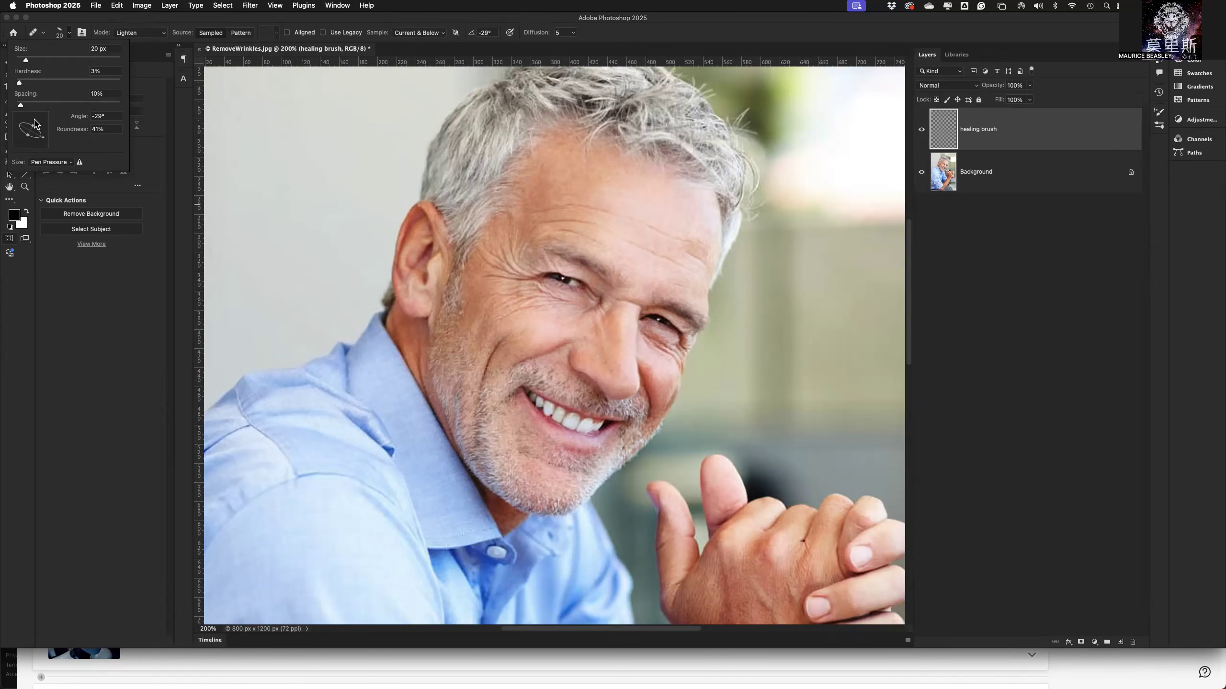
pyautogui.moveTo(35, 123)
pyautogui.mouseDown()
pyautogui.moveTo(49, 123)
pyautogui.moveTo(30, 138)
pyautogui.mouseUp()
pyautogui.moveTo(29, 139); pyautogui.dragTo(30, 139)
pyautogui.moveTo(46, 141); pyautogui.dragTo(24, 144)
pyautogui.moveTo(27, 144); pyautogui.dragTo(46, 146)
pyautogui.moveTo(39, 142); pyautogui.dragTo(26, 142)
pyautogui.click(71, 35)
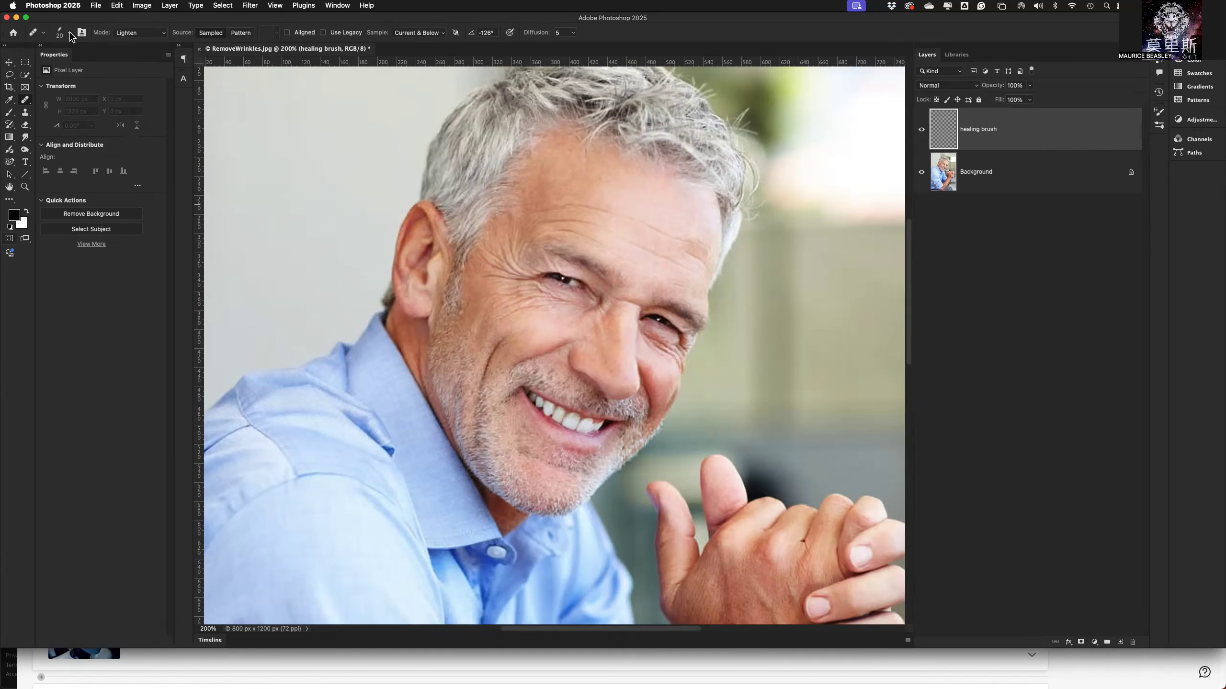
pyautogui.click(135, 36)
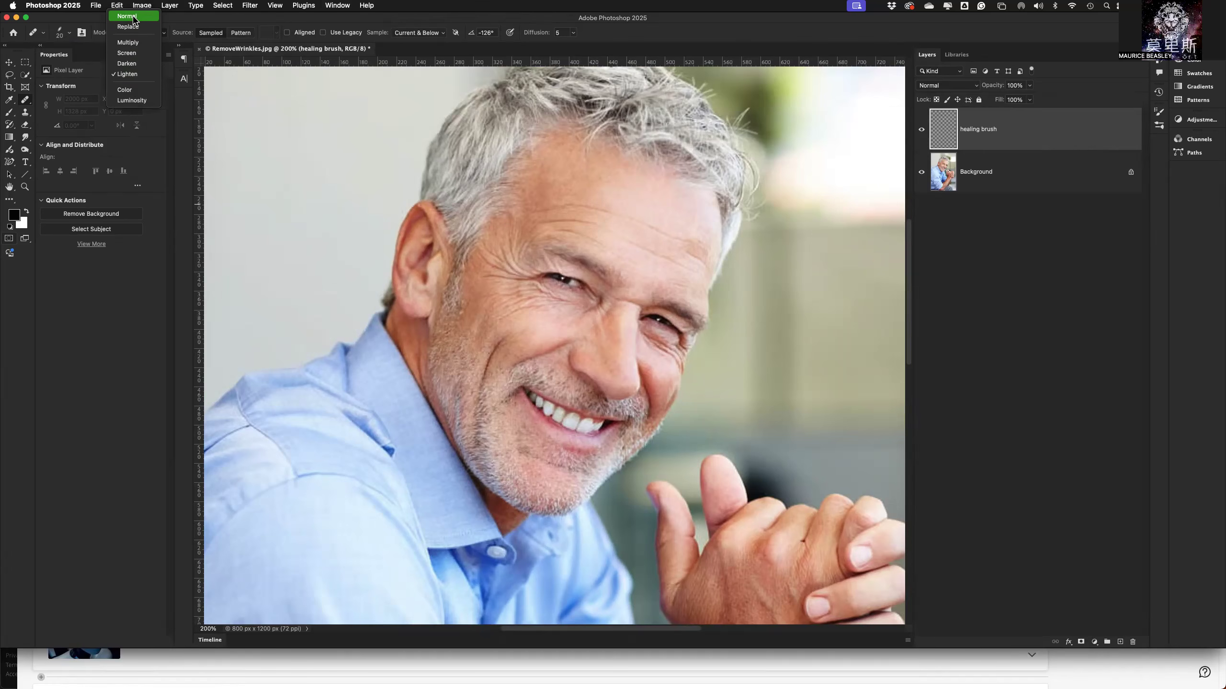
pyautogui.click(134, 76)
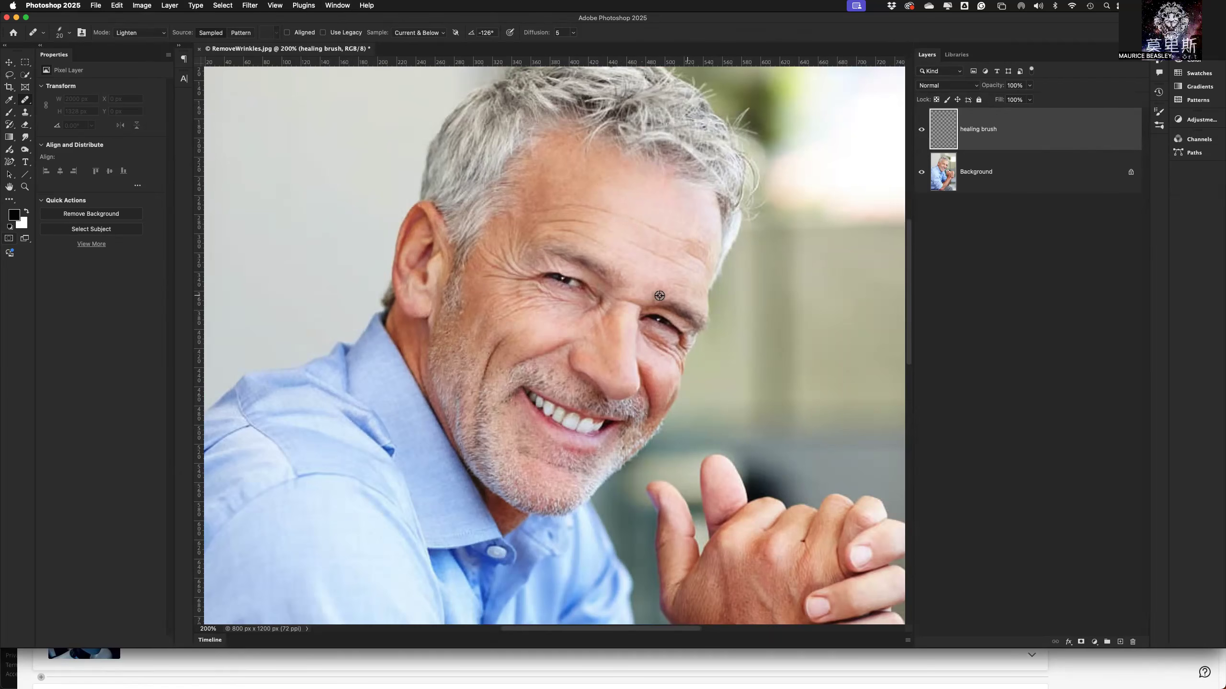
# Sample smooth forehead skin and paint over the forehead wrinkles above the eyebrows.
pyautogui.keyDown('alt'); pyautogui.click(653, 204); pyautogui.keyUp('alt')
pyautogui.moveTo(641, 248)
pyautogui.mouseDown()
pyautogui.moveTo(614, 236)
pyautogui.moveTo(656, 249)
pyautogui.mouseUp()
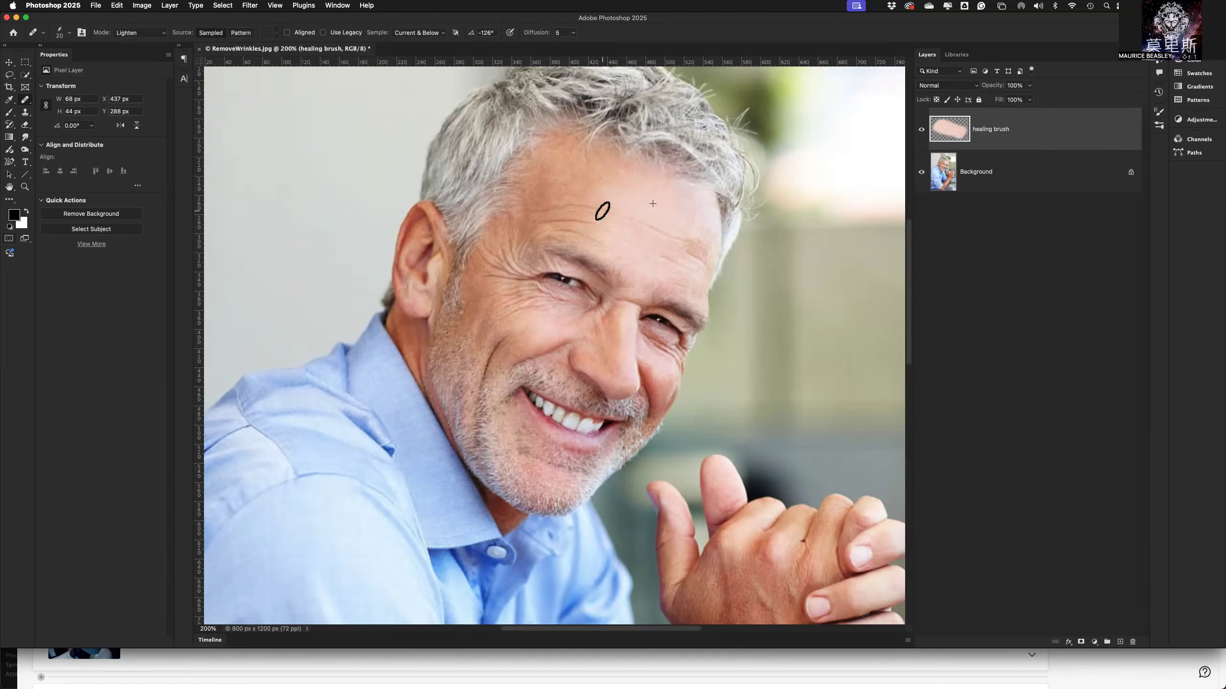
pyautogui.moveTo(599, 209)
pyautogui.mouseDown()
pyautogui.moveTo(666, 231)
pyautogui.moveTo(612, 227)
pyautogui.mouseUp()
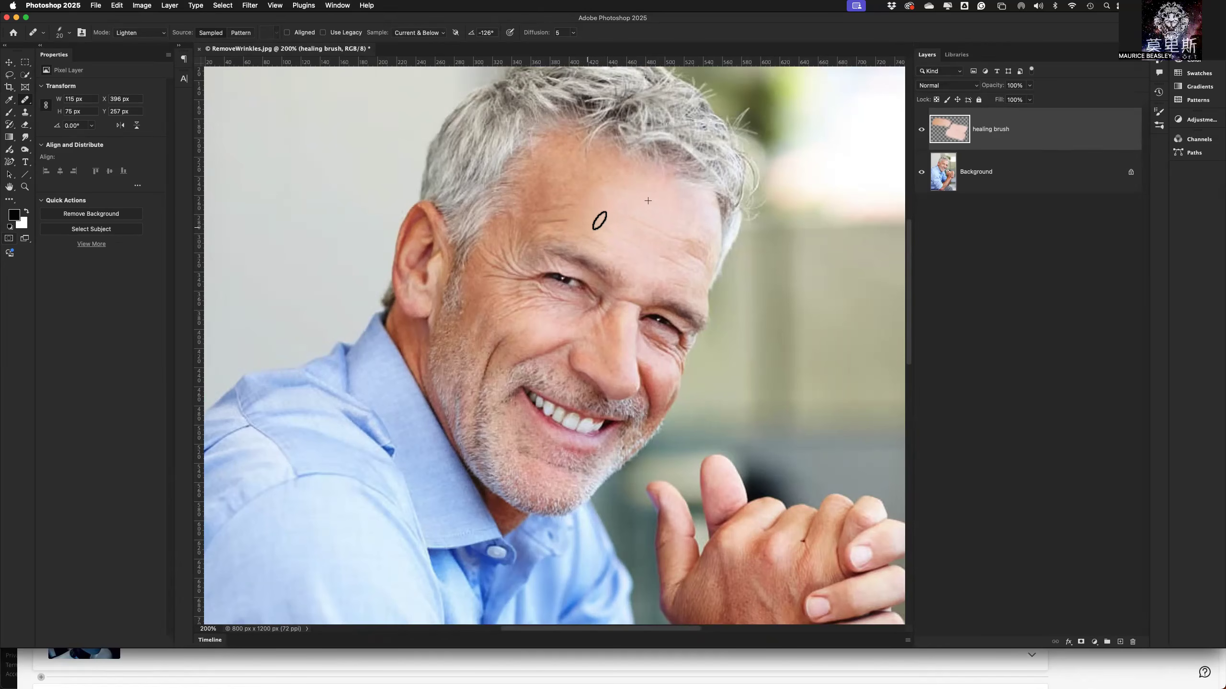
pyautogui.click(558, 211)
# Turn on Aligned sampling and heal more of the wrinkles on both sides of the forehead.
pyautogui.click(288, 33)
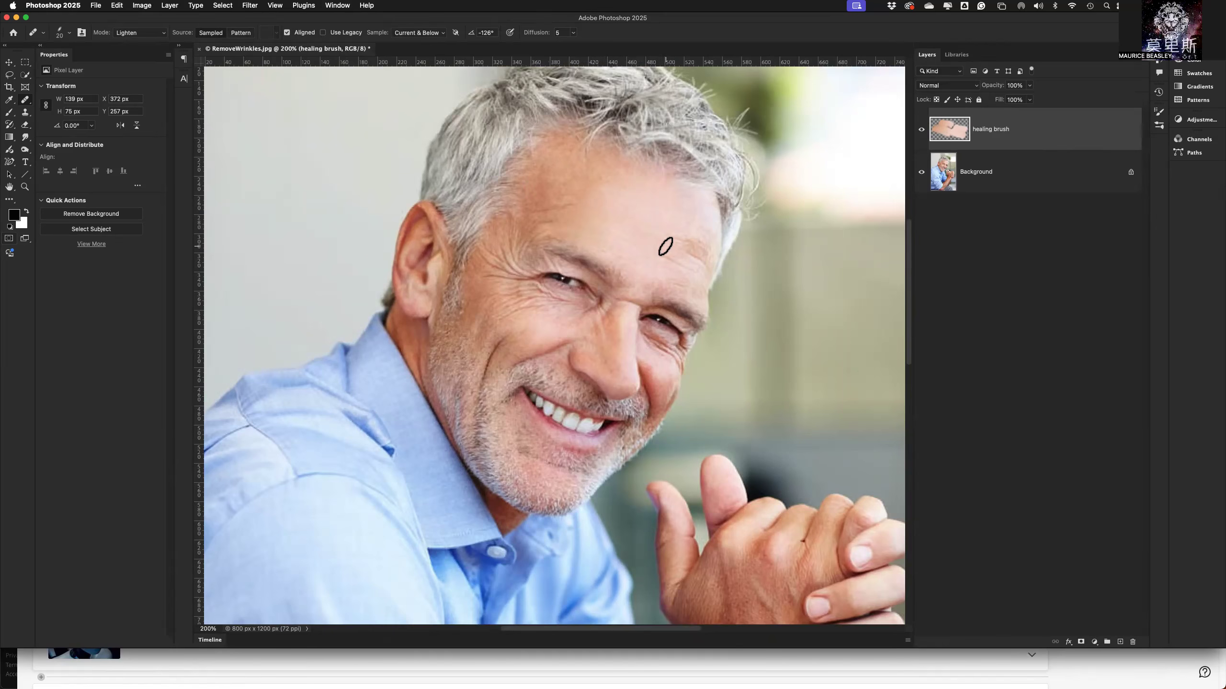
pyautogui.moveTo(668, 261); pyautogui.dragTo(667, 259)
pyautogui.moveTo(667, 259)
pyautogui.mouseDown()
pyautogui.moveTo(624, 242)
pyautogui.moveTo(686, 259)
pyautogui.moveTo(657, 260)
pyautogui.mouseUp()
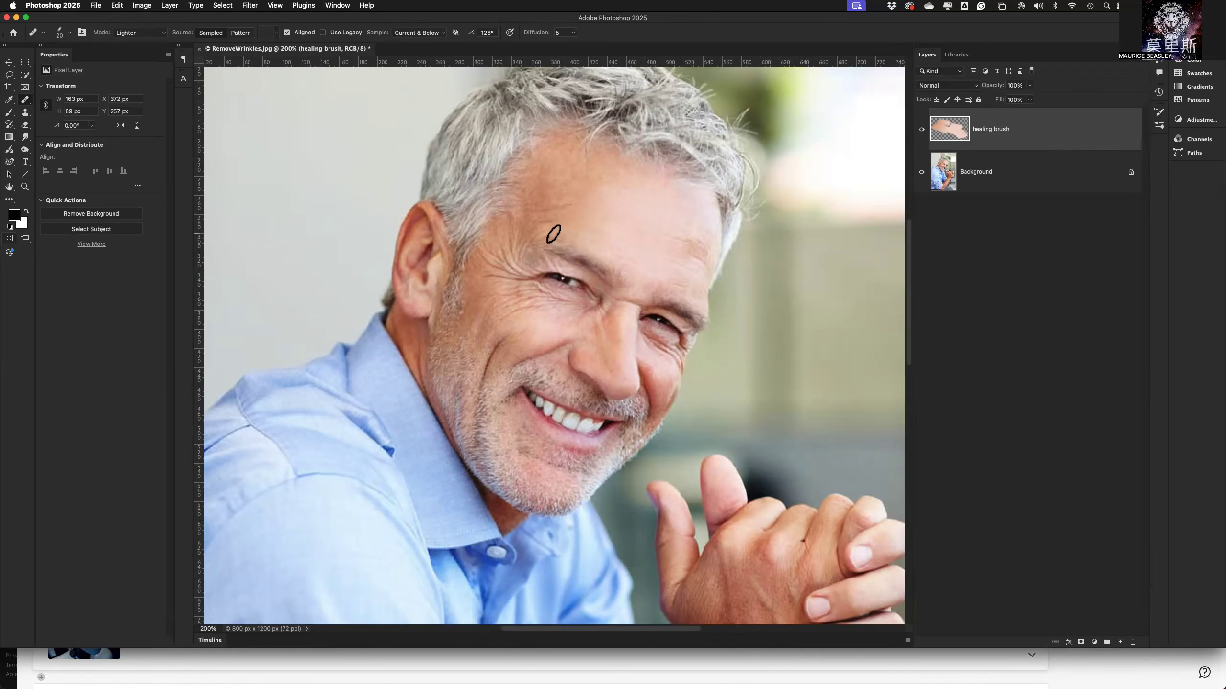
pyautogui.click(555, 220)
pyautogui.moveTo(556, 209)
pyautogui.mouseDown()
pyautogui.moveTo(534, 214)
pyautogui.moveTo(551, 215)
pyautogui.mouseUp()
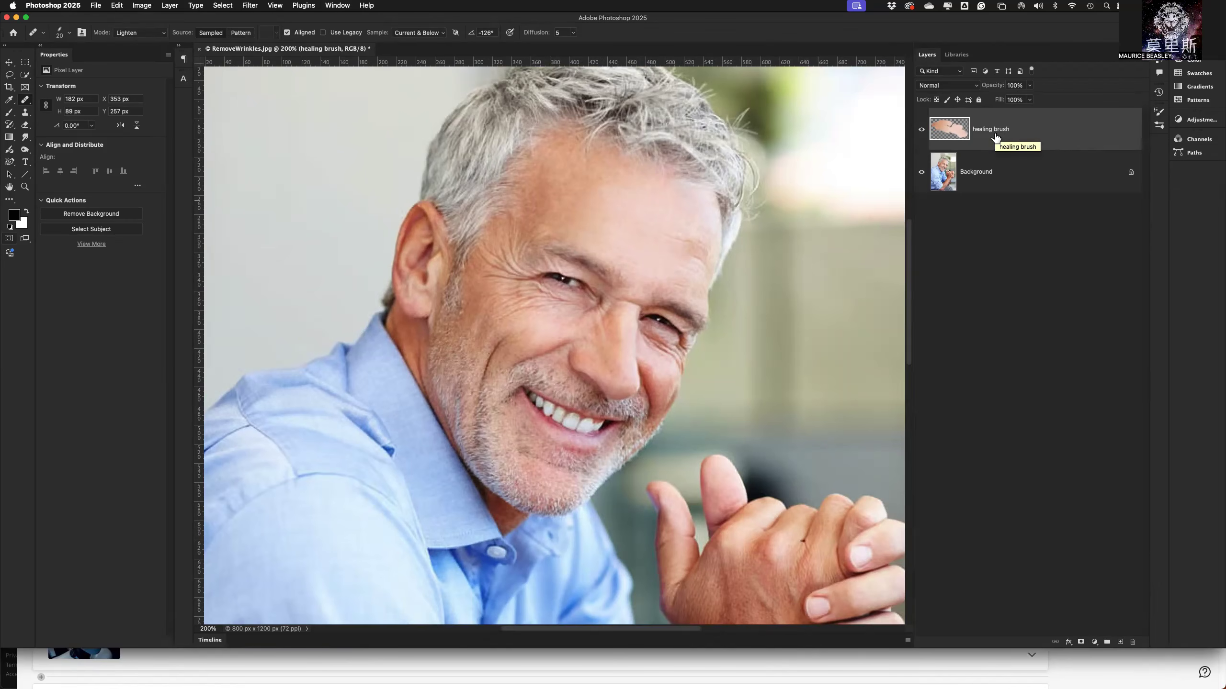
# Clear everything painted on the healing brush layer and remove the selection.
pyautogui.press('super+a')
pyautogui.press('Delete')
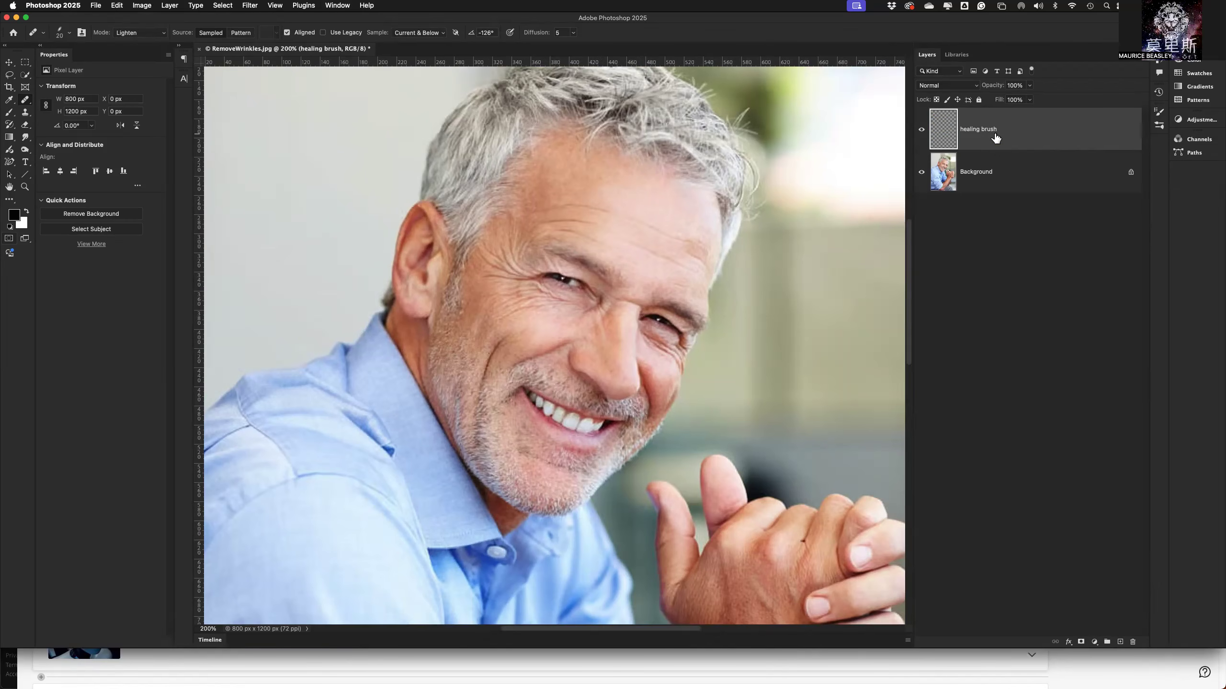
pyautogui.press('super+d')
# Turn on Use Legacy for the Healing Brush and keep sampling from Current & Below.
pyautogui.click(323, 33)
pyautogui.click(323, 33)
pyautogui.click(324, 34)
pyautogui.click(403, 34)
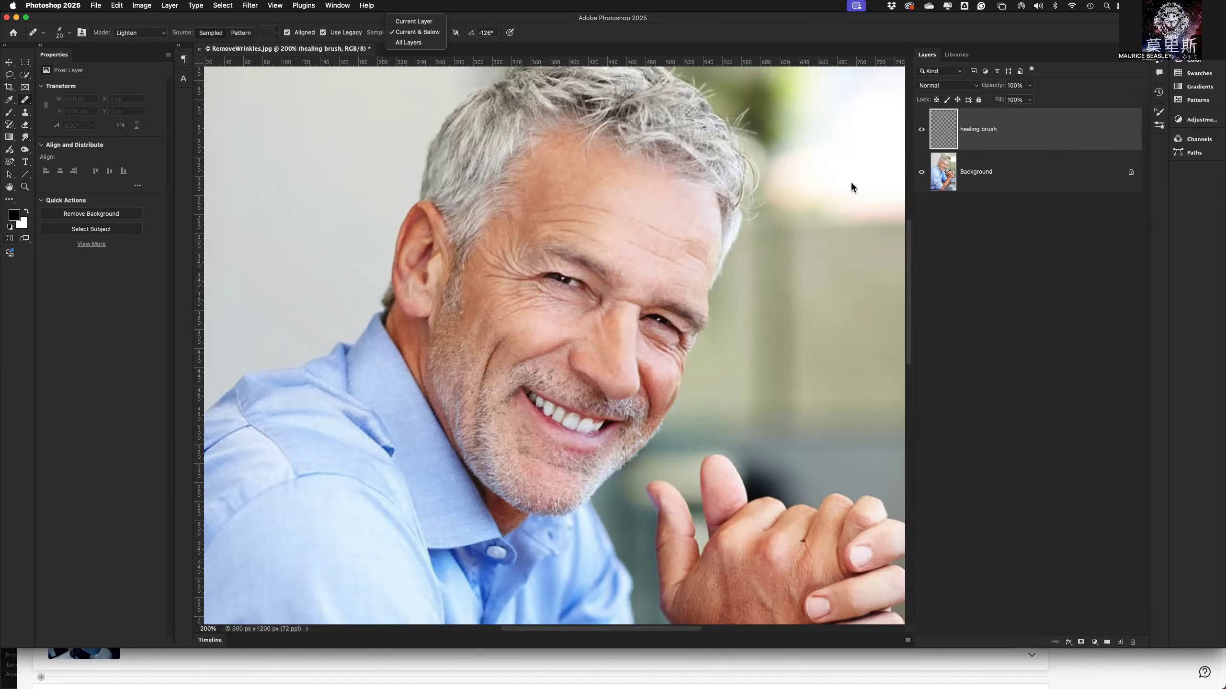
pyautogui.click(414, 32)
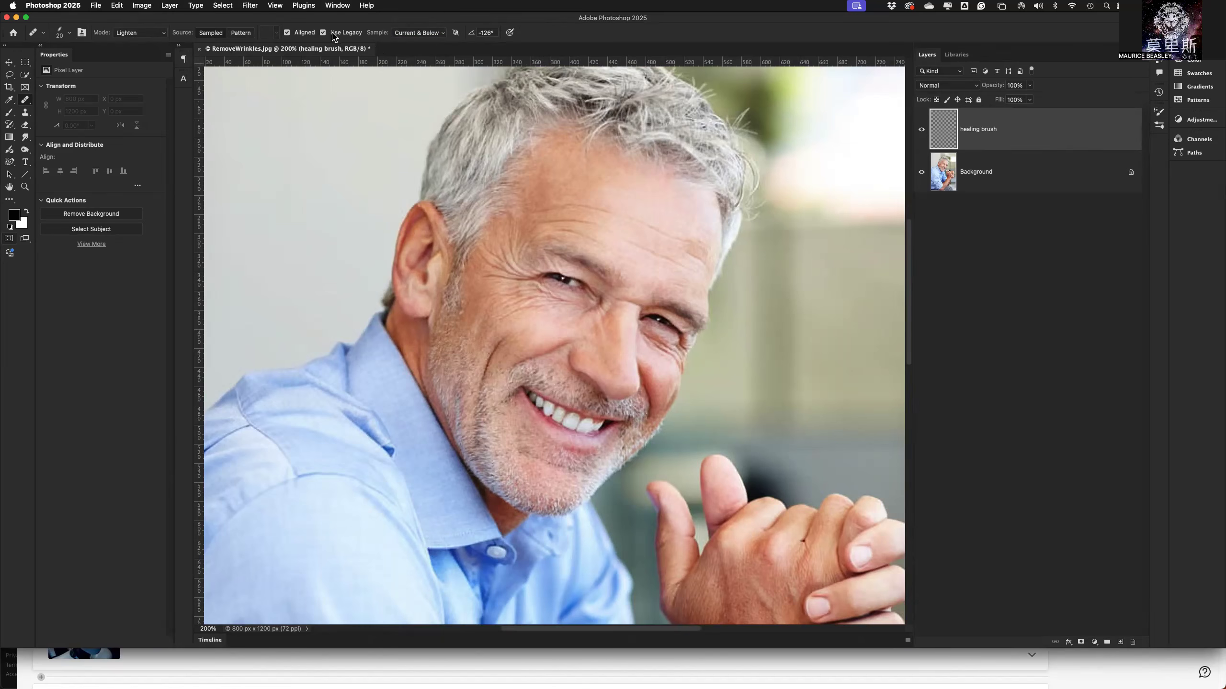
# Sample clean forehead skin and paint over the wrinkles across the whole forehead using the legacy algorithm.
pyautogui.keyDown('alt'); pyautogui.click(670, 205); pyautogui.keyUp('alt')
pyautogui.moveTo(685, 243); pyautogui.dragTo(636, 225)
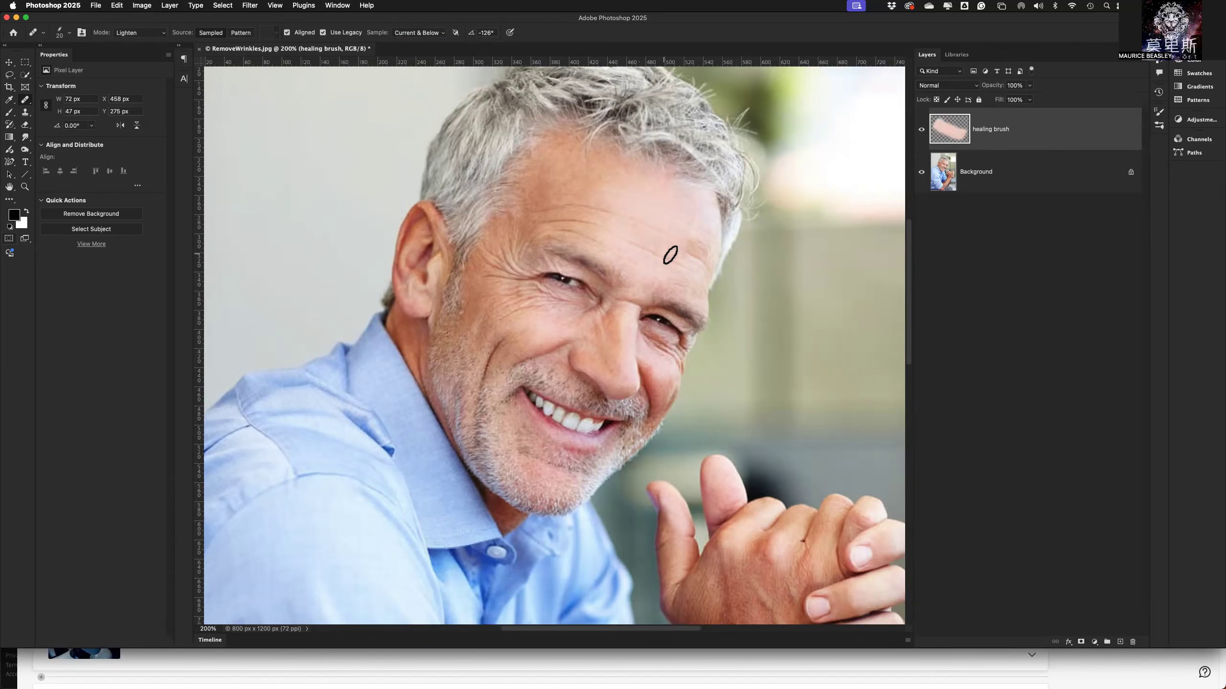
pyautogui.moveTo(688, 268); pyautogui.dragTo(614, 238)
pyautogui.moveTo(717, 266); pyautogui.dragTo(637, 263)
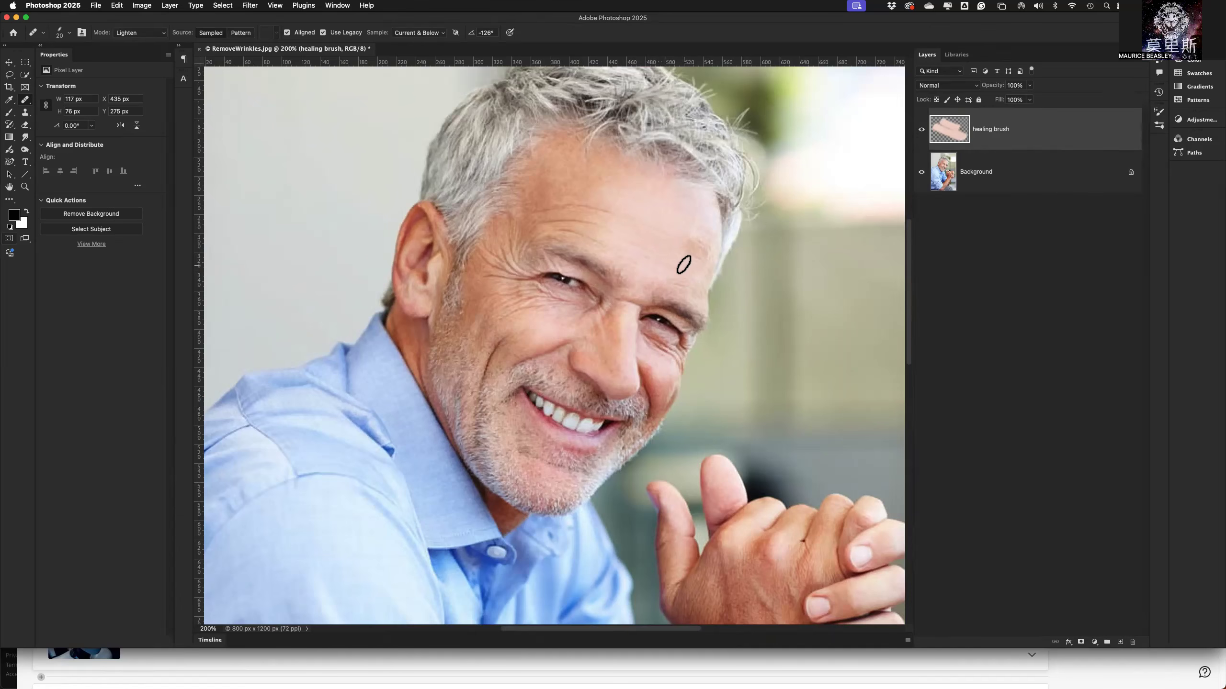
pyautogui.moveTo(601, 242)
pyautogui.mouseDown()
pyautogui.moveTo(555, 238)
pyautogui.moveTo(580, 215)
pyautogui.moveTo(557, 219)
pyautogui.moveTo(560, 206)
pyautogui.moveTo(547, 207)
pyautogui.mouseUp()
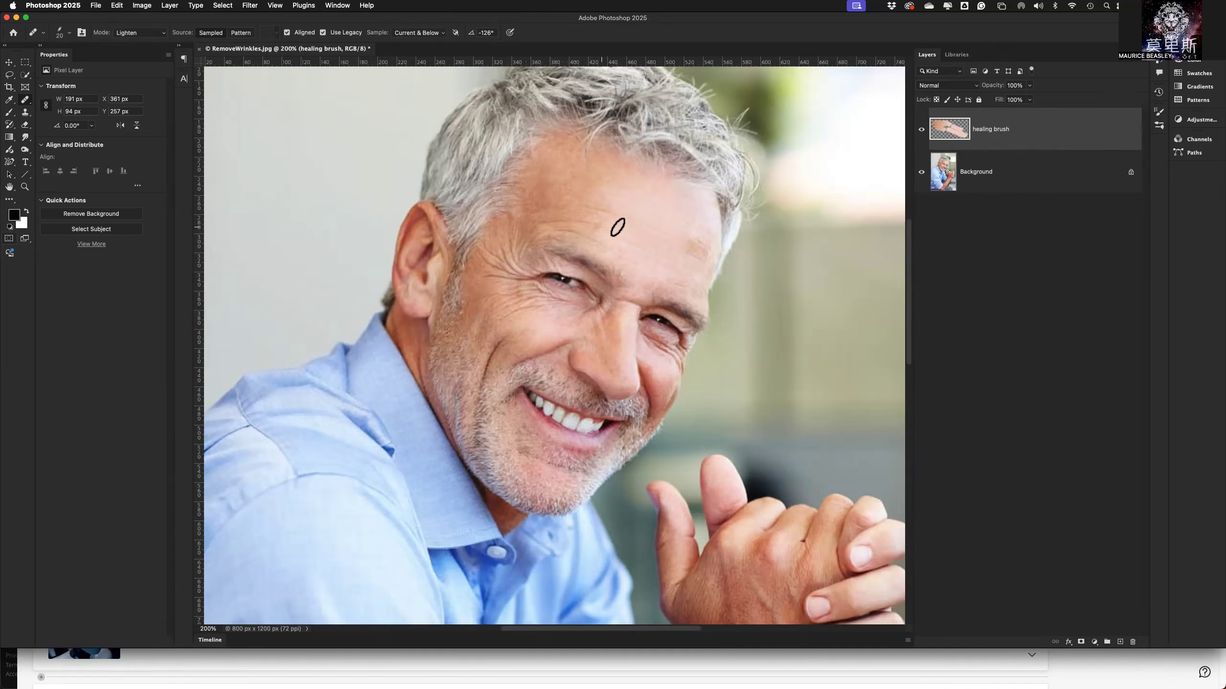
pyautogui.moveTo(624, 218); pyautogui.dragTo(576, 204)
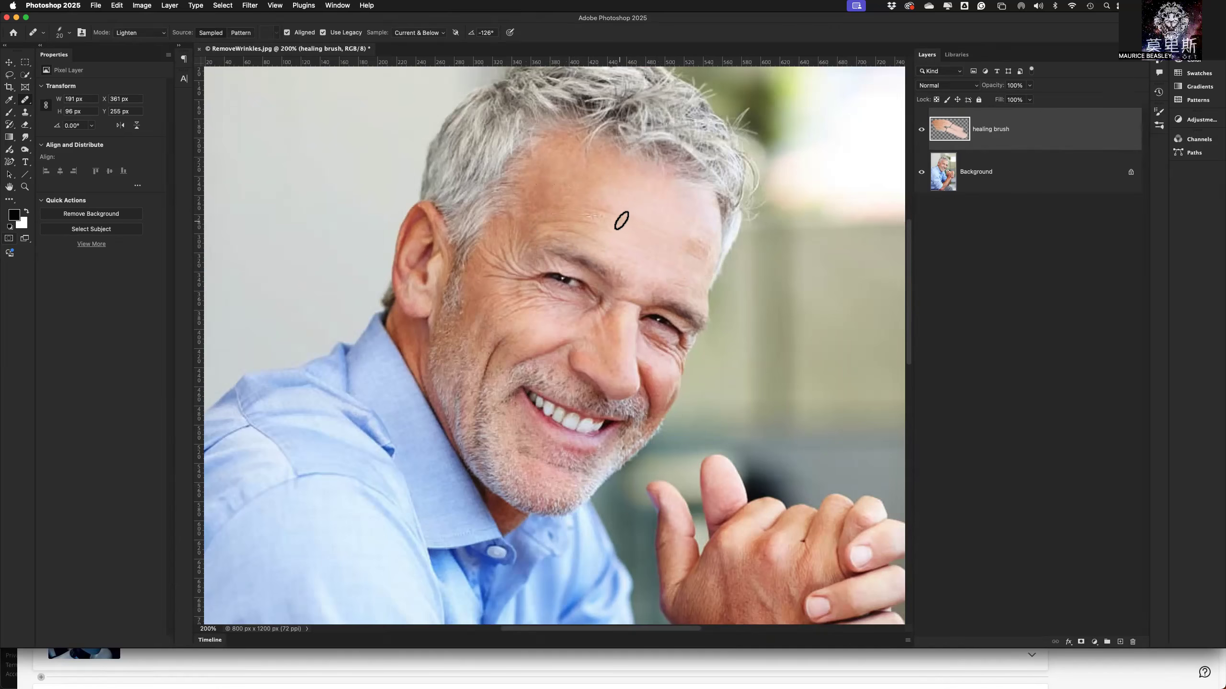
pyautogui.moveTo(620, 217); pyautogui.dragTo(572, 211)
# Undo the legacy healing strokes on the forehead until the healing brush layer is empty.
pyautogui.press('super+z')
pyautogui.press('super+z')
pyautogui.press('super+z')
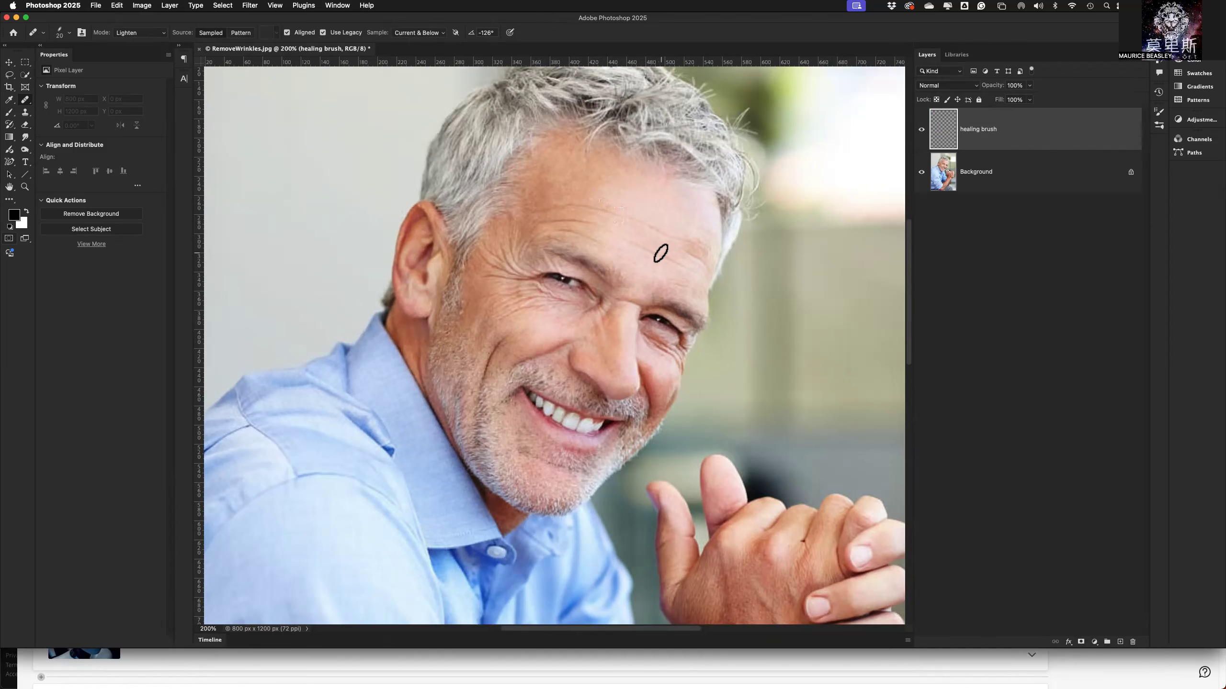
# Resample smooth forehead skin and heal the wrinkles across the forehead on the healing brush layer.
pyautogui.keyDown('alt'); pyautogui.click(654, 207); pyautogui.keyUp('alt')
pyautogui.moveTo(667, 238); pyautogui.dragTo(629, 213)
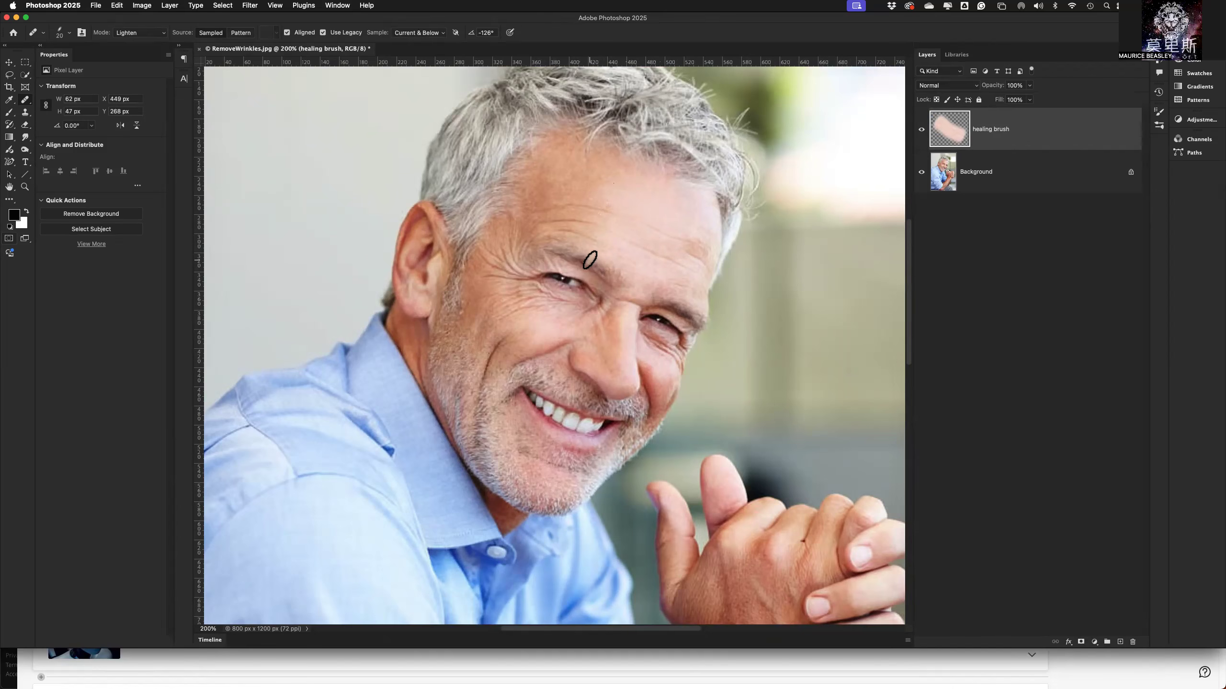
pyautogui.moveTo(650, 254)
pyautogui.mouseDown()
pyautogui.moveTo(619, 240)
pyautogui.moveTo(594, 282)
pyautogui.moveTo(631, 245)
pyautogui.moveTo(684, 276)
pyautogui.moveTo(675, 247)
pyautogui.moveTo(704, 286)
pyautogui.mouseUp()
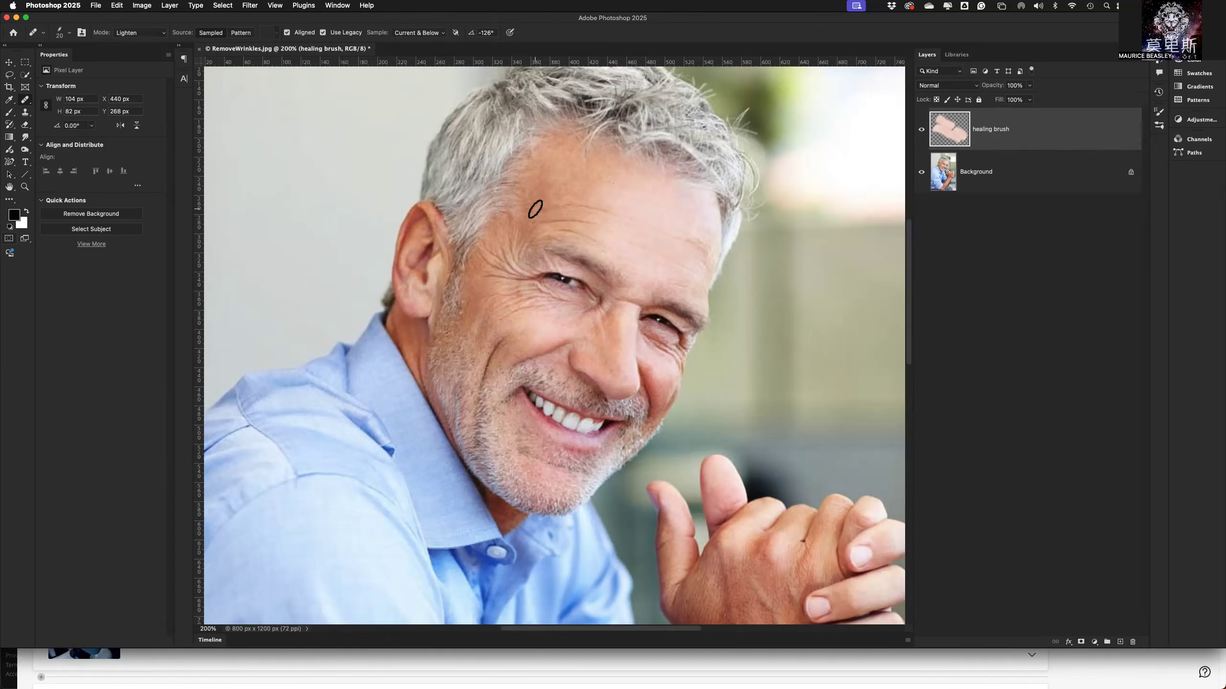
pyautogui.moveTo(534, 210)
pyautogui.mouseDown()
pyautogui.moveTo(603, 209)
pyautogui.moveTo(534, 221)
pyautogui.moveTo(612, 229)
pyautogui.mouseUp()
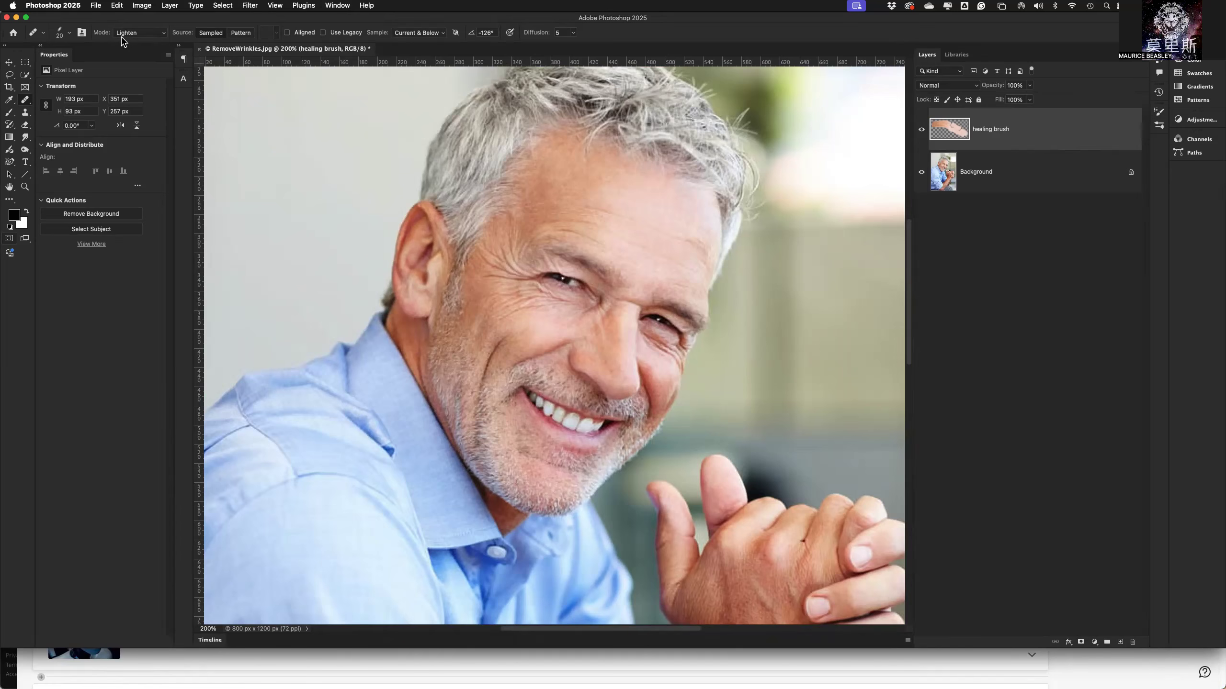
# Rotate the healing brush tip to an angle of -116°.
pyautogui.click(70, 34)
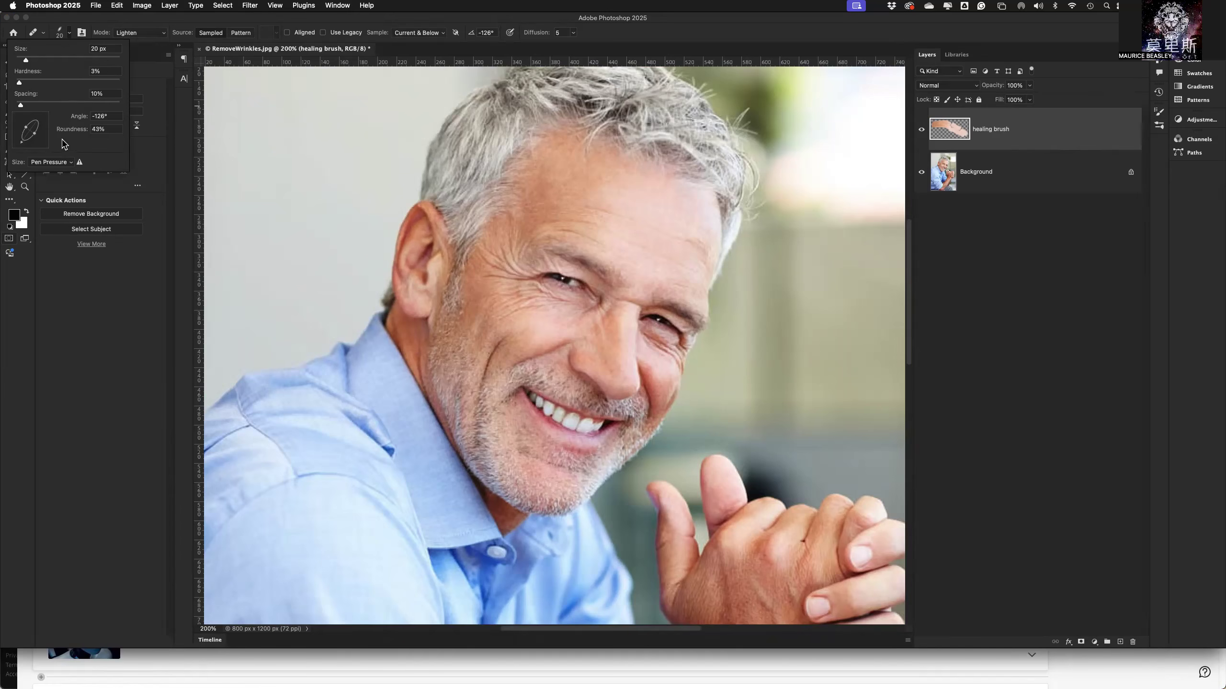
pyautogui.moveTo(27, 146); pyautogui.dragTo(40, 147)
pyautogui.moveTo(42, 147); pyautogui.dragTo(29, 144)
# Sample smooth cheek skin and paint over the crow's feet between the eye and the ear.
pyautogui.keyDown('alt'); pyautogui.click(551, 340); pyautogui.keyUp('alt')
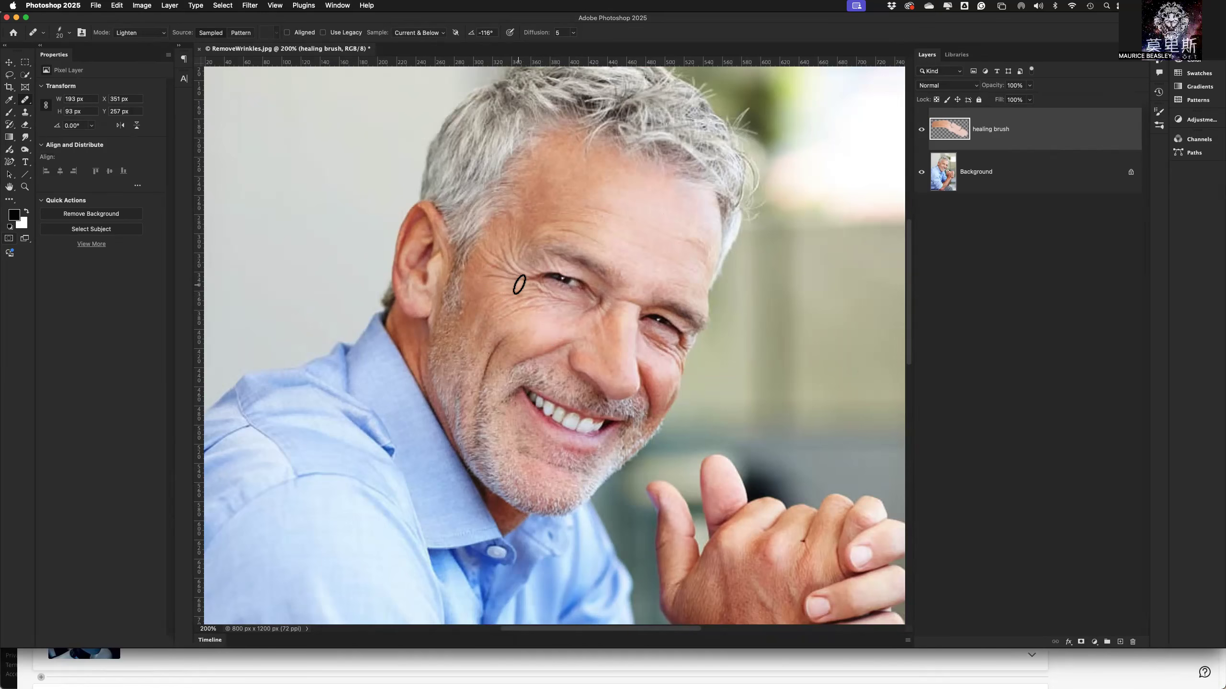
pyautogui.moveTo(517, 282)
pyautogui.mouseDown()
pyautogui.moveTo(487, 260)
pyautogui.moveTo(504, 260)
pyautogui.moveTo(498, 242)
pyautogui.moveTo(518, 280)
pyautogui.moveTo(512, 235)
pyautogui.mouseUp()
pyautogui.moveTo(509, 295)
pyautogui.mouseDown()
pyautogui.moveTo(511, 279)
pyautogui.moveTo(482, 280)
pyautogui.mouseUp()
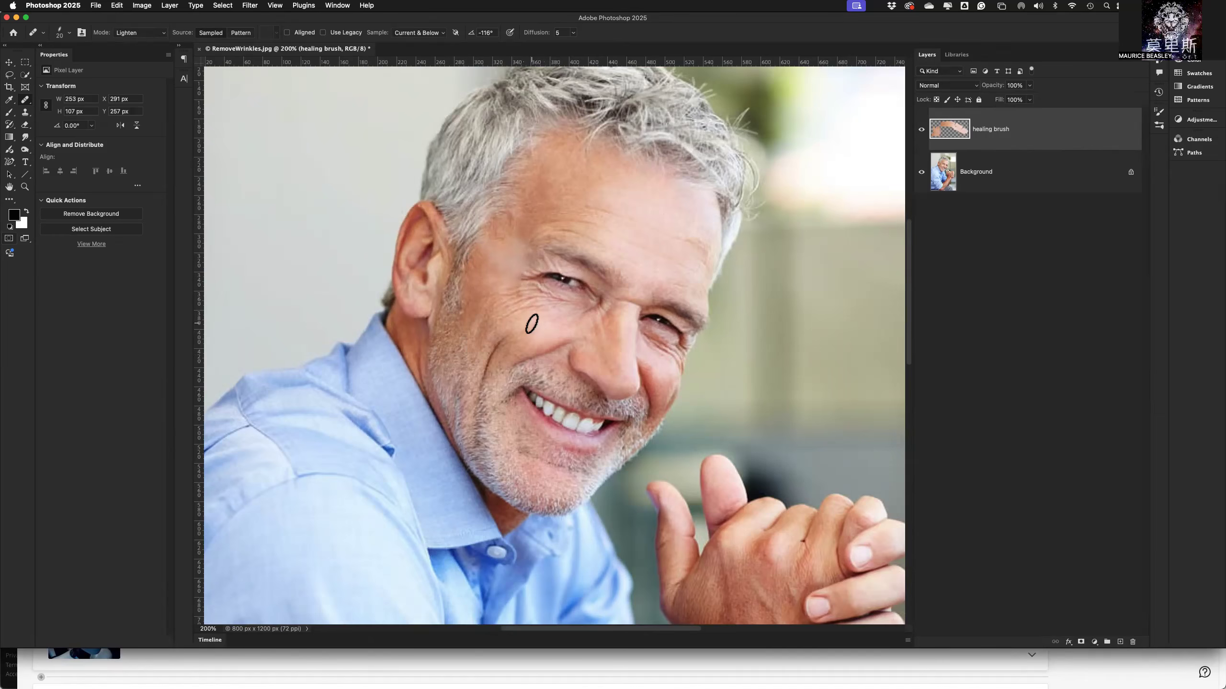
# Undo the healing strokes painted over the crow's feet.
pyautogui.press('super+z')
pyautogui.press('super+z')
pyautogui.press('super+z')
pyautogui.press('super+z')
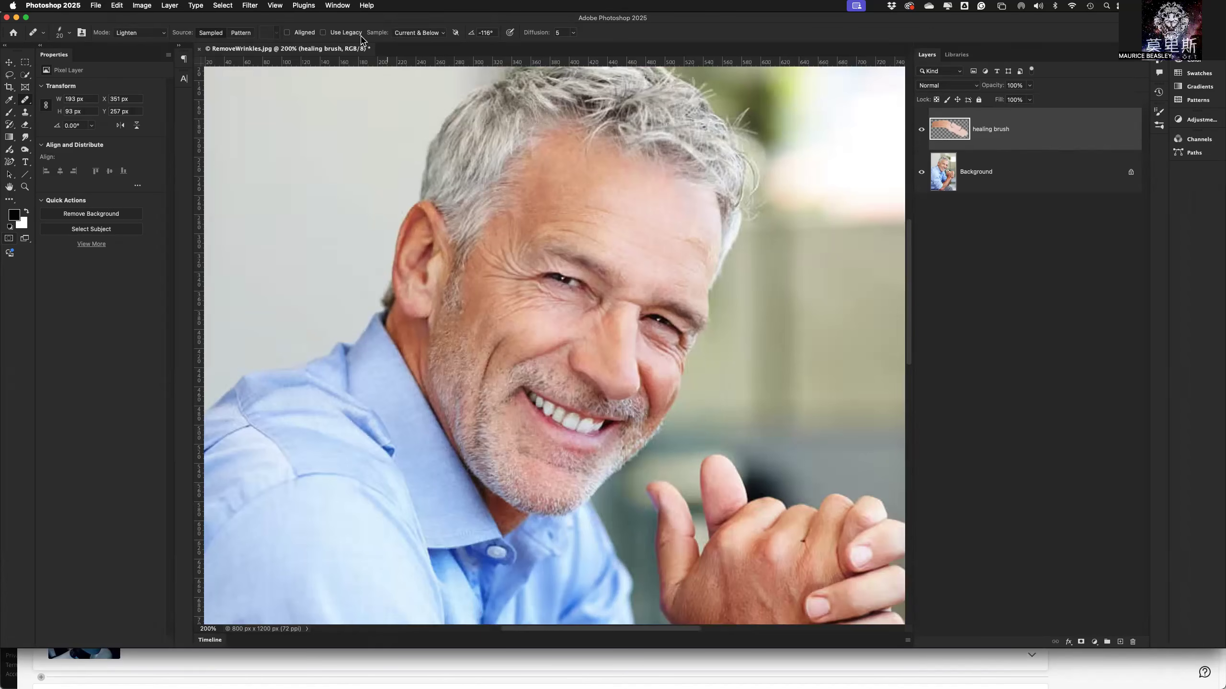
# Enable the Use Legacy option, sample smooth forehead skin and heal the wrinkles between the eye and the temple.
pyautogui.click(323, 32)
pyautogui.keyDown('alt'); pyautogui.click(551, 201); pyautogui.keyUp('alt')
pyautogui.keyDown('alt'); pyautogui.click(539, 202); pyautogui.keyUp('alt')
pyautogui.moveTo(524, 269)
pyautogui.mouseDown()
pyautogui.moveTo(511, 229)
pyautogui.moveTo(522, 279)
pyautogui.moveTo(491, 231)
pyautogui.moveTo(504, 284)
pyautogui.moveTo(517, 279)
pyautogui.moveTo(480, 270)
pyautogui.moveTo(508, 269)
pyautogui.moveTo(476, 237)
pyautogui.moveTo(530, 272)
pyautogui.moveTo(502, 235)
pyautogui.moveTo(533, 257)
pyautogui.moveTo(498, 233)
pyautogui.mouseUp()
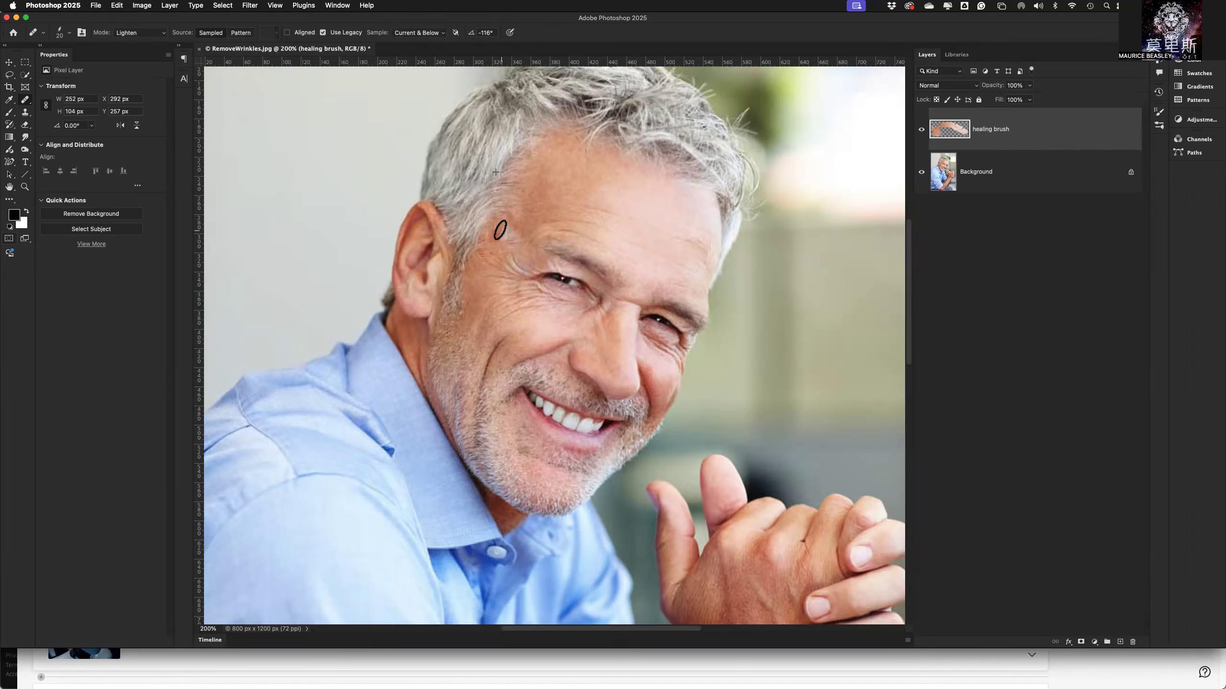
# Sample smooth cheek skin and heal the wrinkles on the upper cheek below the eye's outer corner.
pyautogui.keyDown('alt'); pyautogui.click(549, 322); pyautogui.keyUp('alt')
pyautogui.moveTo(538, 304); pyautogui.dragTo(508, 303)
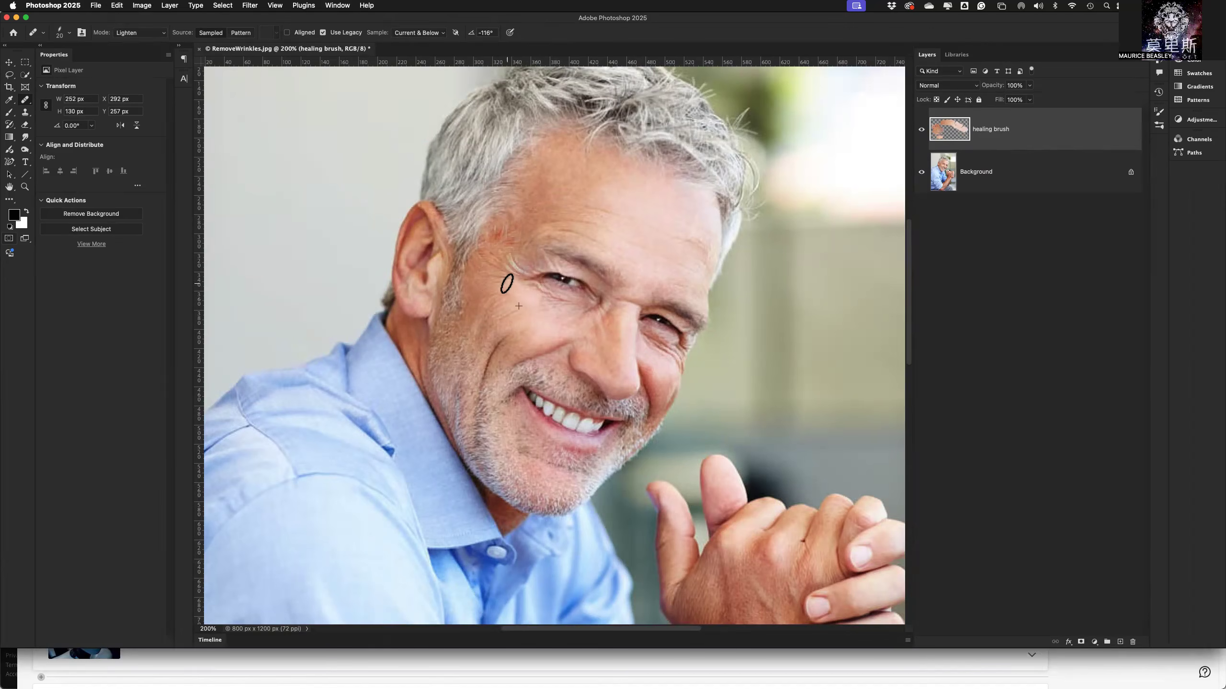
pyautogui.moveTo(528, 310)
pyautogui.mouseDown()
pyautogui.moveTo(495, 315)
pyautogui.moveTo(519, 321)
pyautogui.mouseUp()
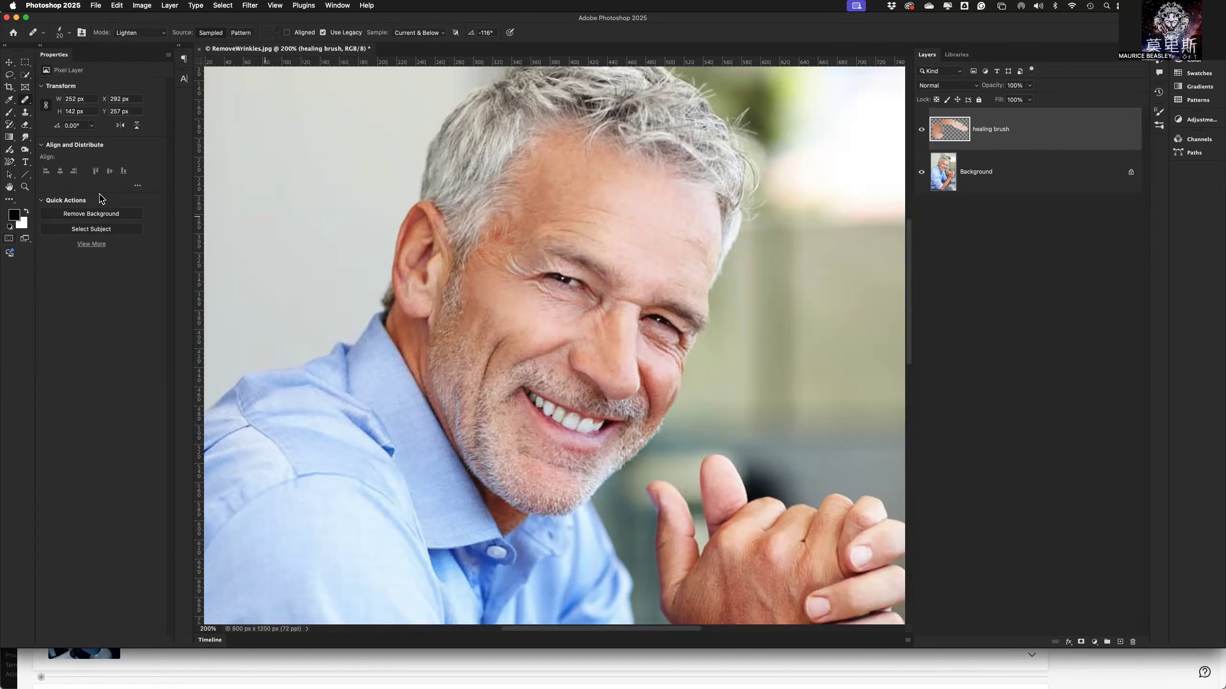
# Erase the healing strokes around the temple and crow's feet with the Eraser Tool.
pyautogui.click(21, 128)
pyautogui.click(52, 127)
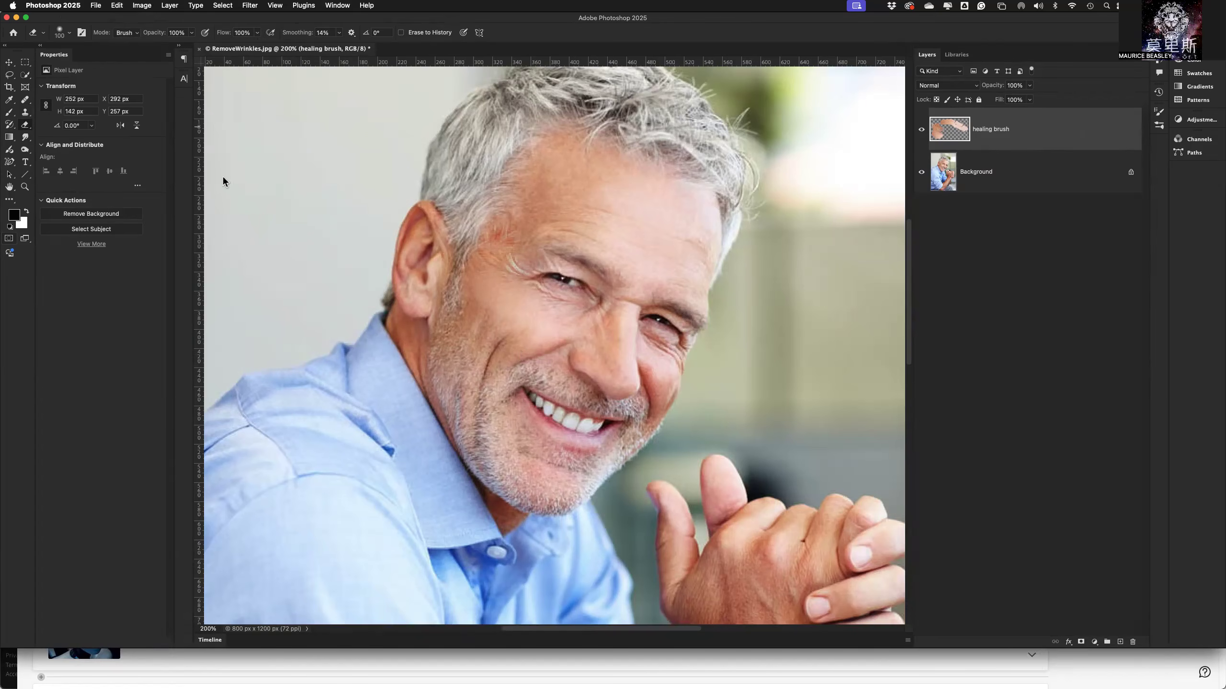
pyautogui.moveTo(493, 250)
pyautogui.mouseDown()
pyautogui.moveTo(526, 266)
pyautogui.moveTo(491, 274)
pyautogui.moveTo(512, 276)
pyautogui.moveTo(487, 285)
pyautogui.mouseUp()
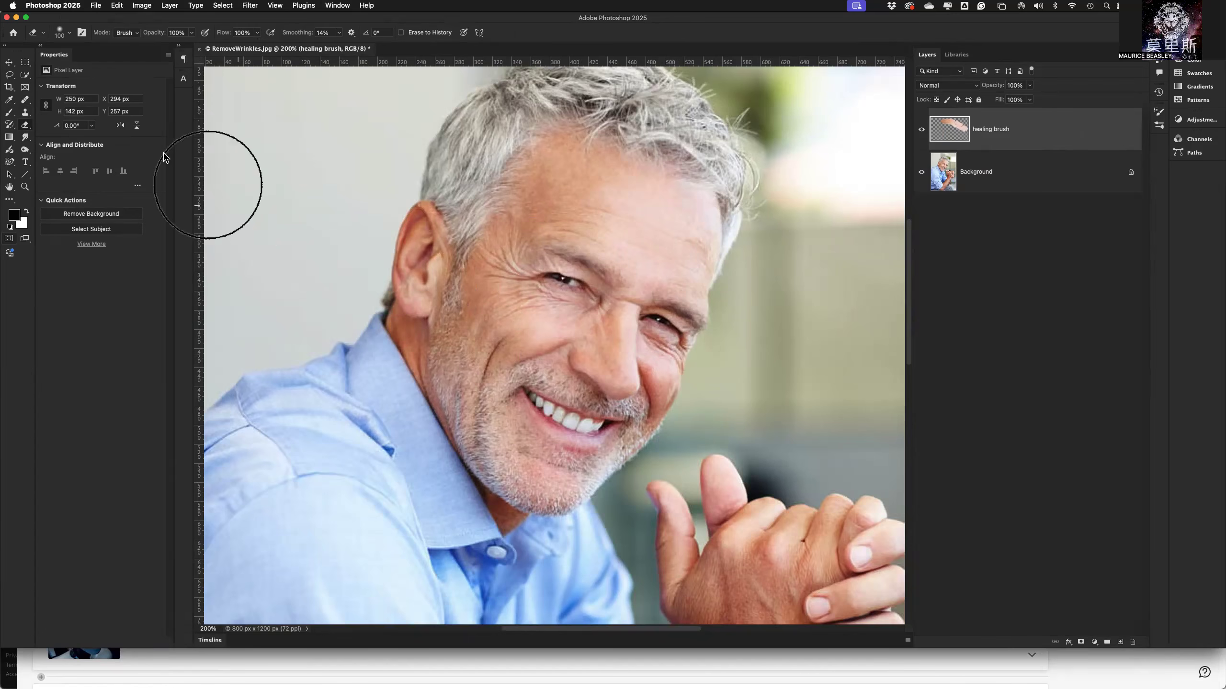
# Return to the Healing Brush and heal the under-eye wrinkles, crow's feet and creases toward the nose.
pyautogui.click(24, 101)
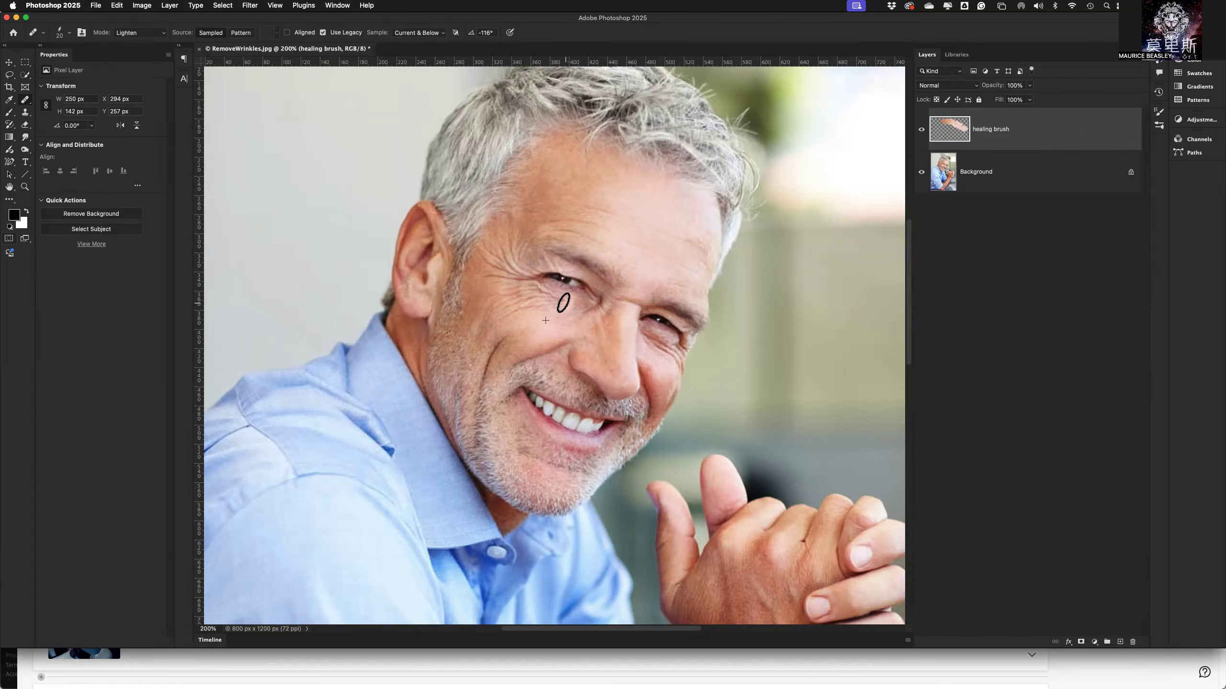
pyautogui.moveTo(532, 304)
pyautogui.mouseDown()
pyautogui.moveTo(487, 320)
pyautogui.moveTo(500, 323)
pyautogui.mouseUp()
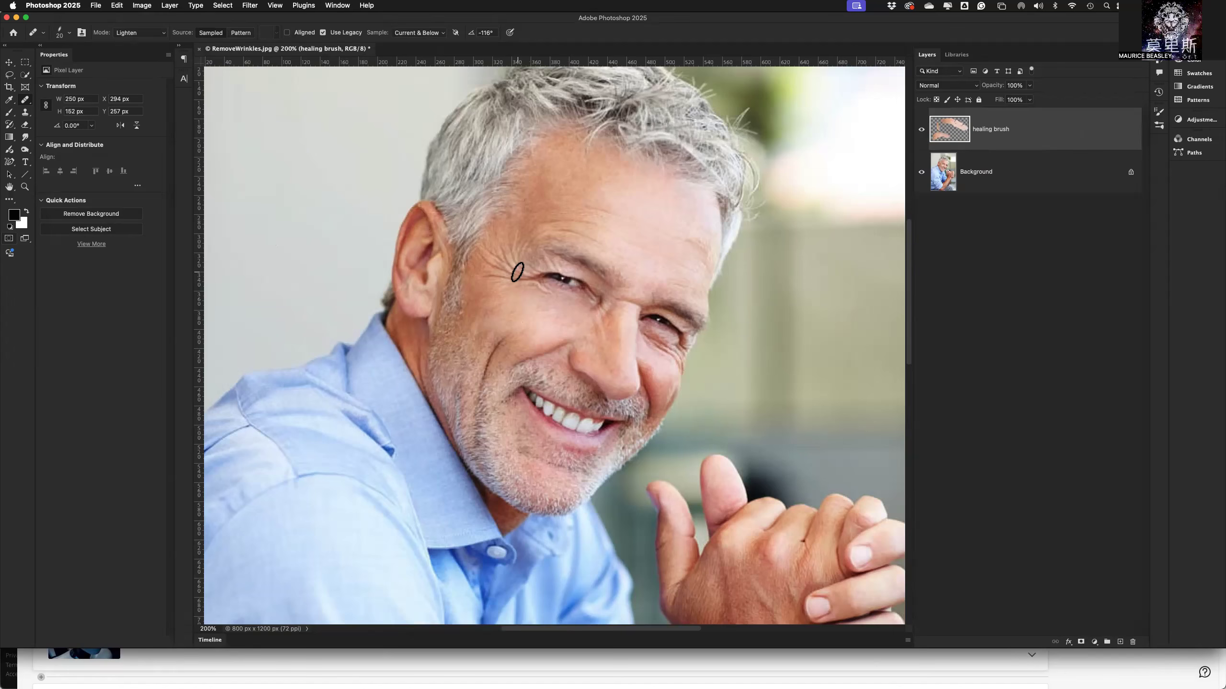
pyautogui.moveTo(512, 284)
pyautogui.mouseDown()
pyautogui.moveTo(529, 285)
pyautogui.moveTo(479, 282)
pyautogui.mouseUp()
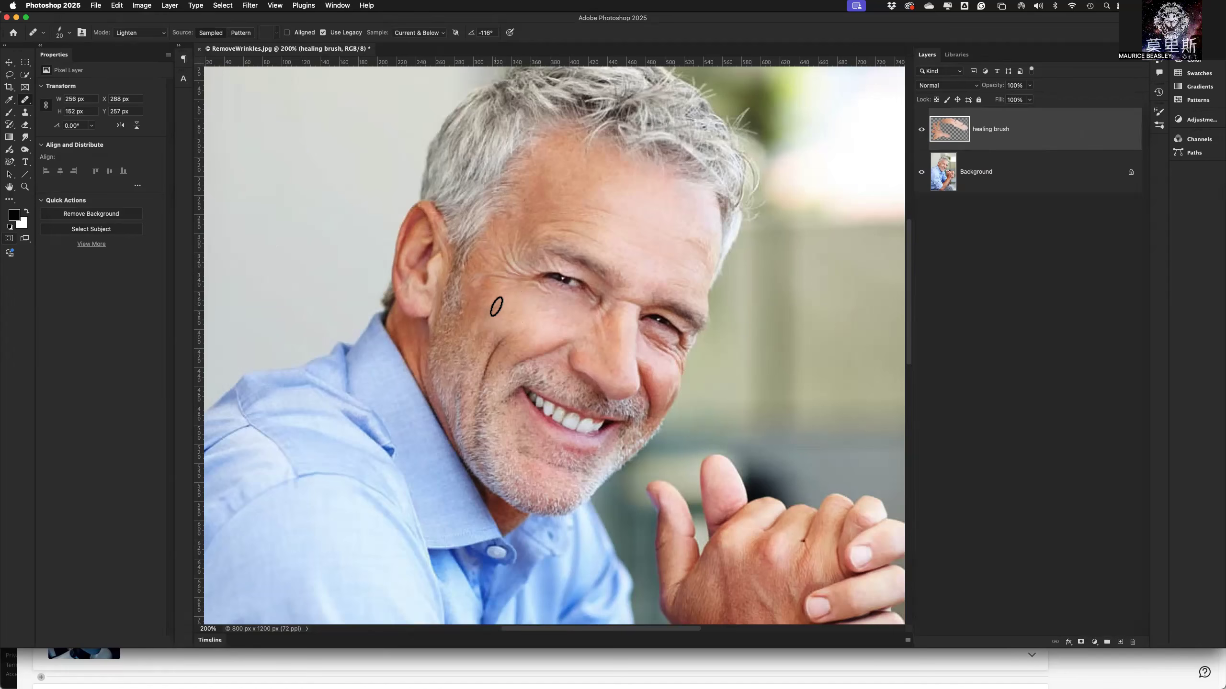
pyautogui.moveTo(531, 251)
pyautogui.mouseDown()
pyautogui.moveTo(522, 243)
pyautogui.moveTo(527, 253)
pyautogui.mouseUp()
pyautogui.moveTo(550, 276); pyautogui.dragTo(500, 272)
pyautogui.moveTo(554, 304)
pyautogui.mouseDown()
pyautogui.moveTo(591, 306)
pyautogui.moveTo(534, 290)
pyautogui.mouseUp()
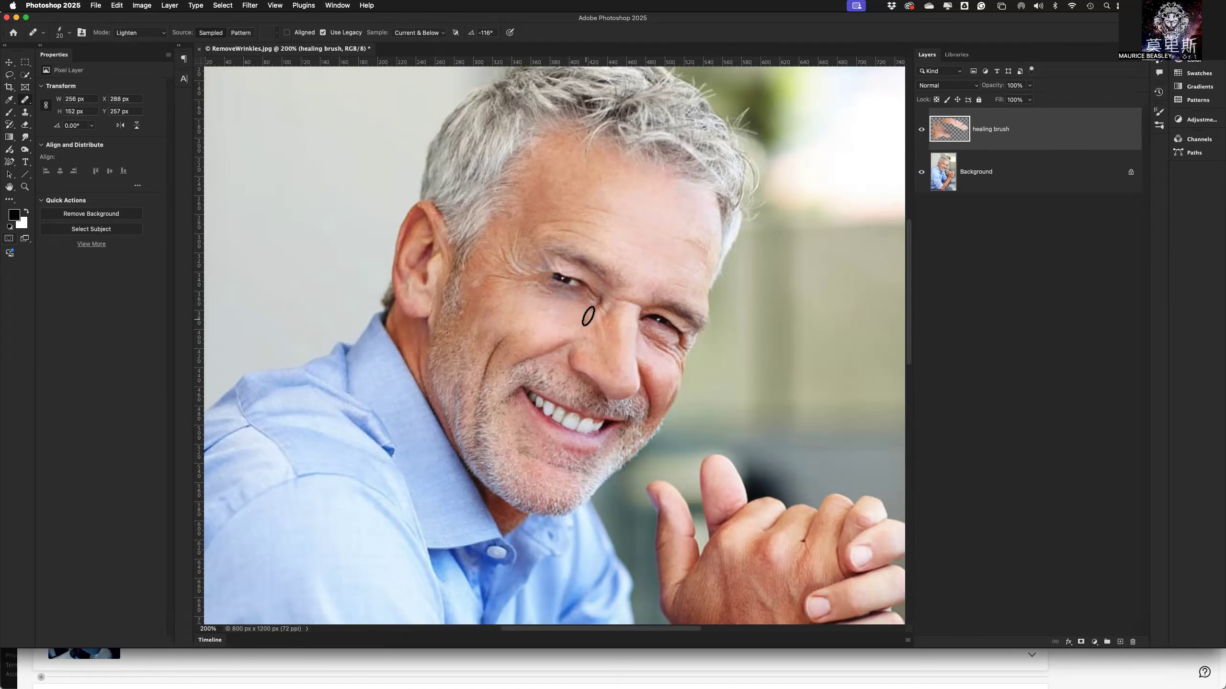
pyautogui.moveTo(588, 296); pyautogui.dragTo(584, 303)
# Hide the healing brush layer and add a new layer named "spot healing Brush" directly beneath it.
pyautogui.click(922, 129)
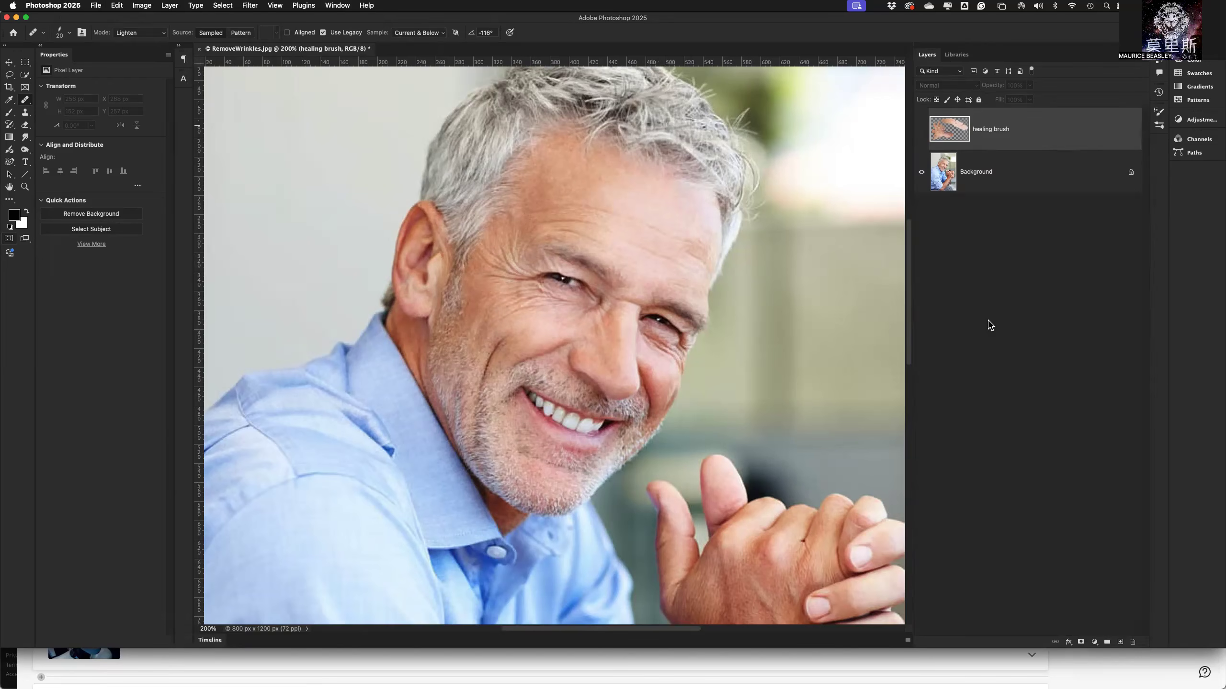
pyautogui.click(1120, 643)
pyautogui.doubleClick(970, 130)
pyautogui.write('spot healing Brush')
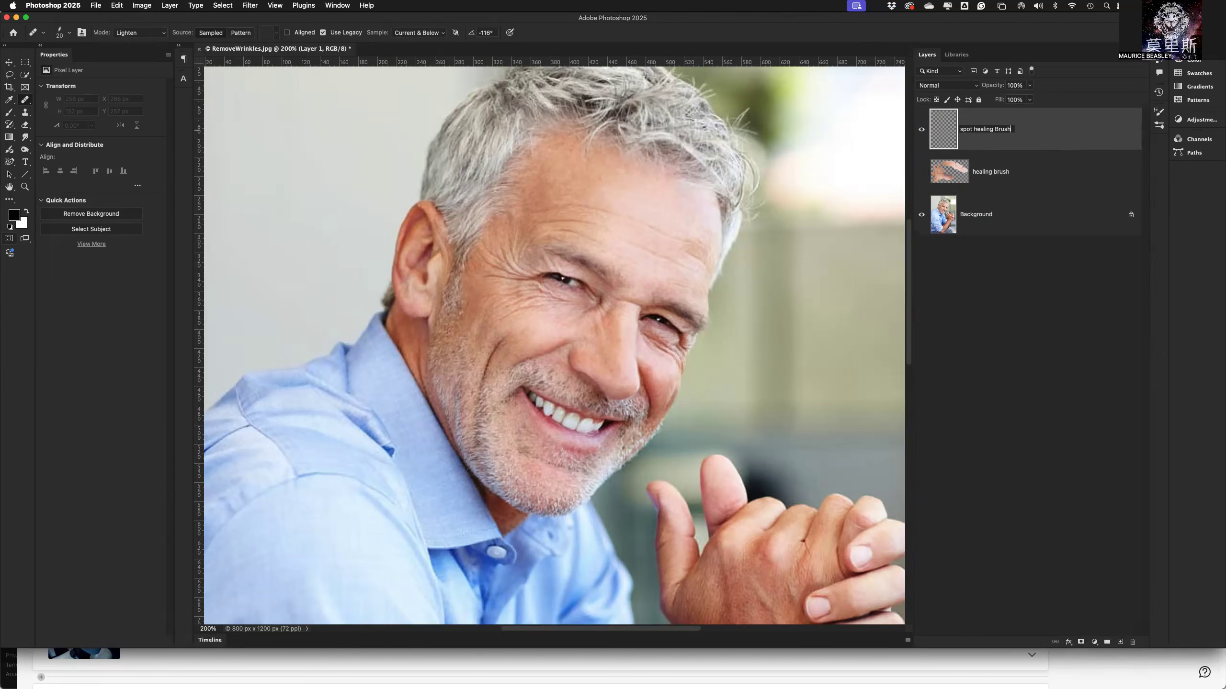
pyautogui.press('Return')
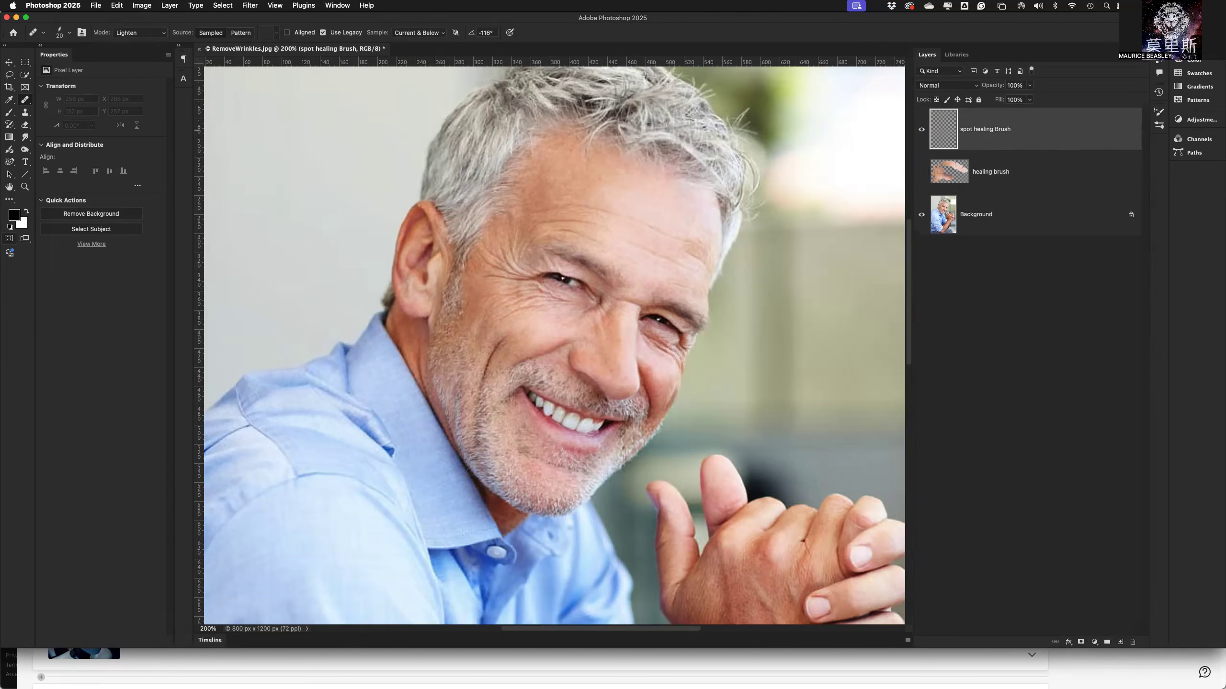
pyautogui.moveTo(1024, 131); pyautogui.dragTo(1024, 178)
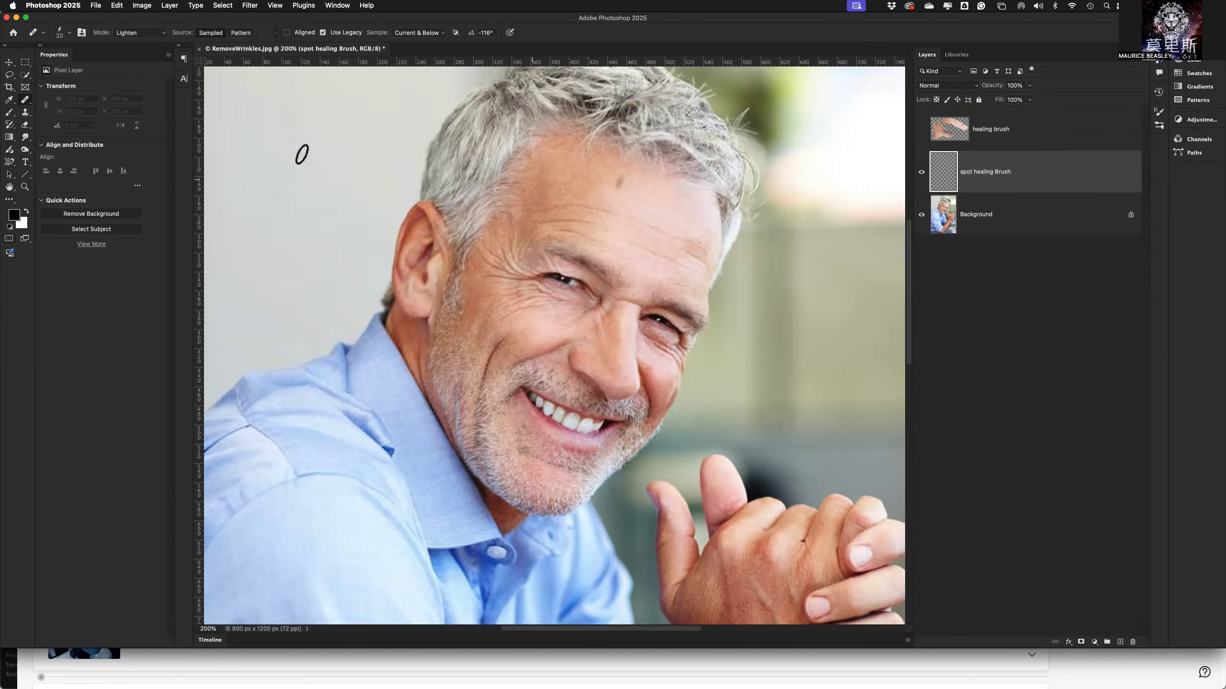
# Switch to the Spot Healing Brush Tool with a tip of 3% hardness, 98° angle and 31% roundness.
pyautogui.click(25, 102)
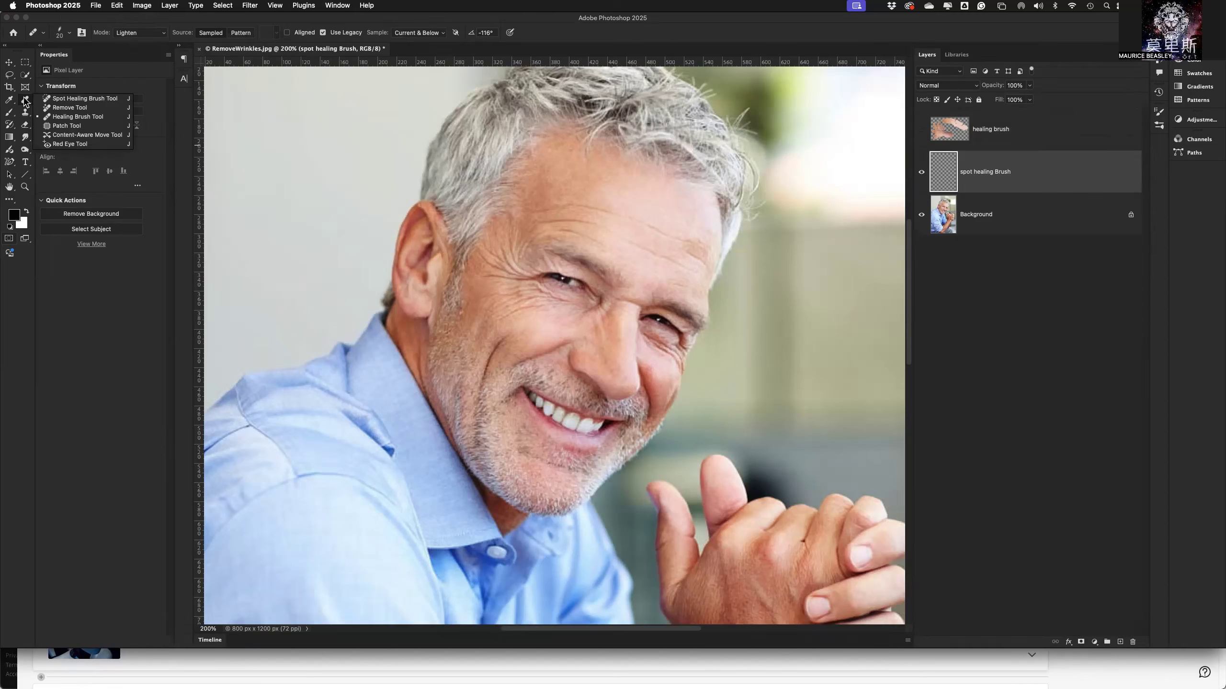
pyautogui.click(87, 100)
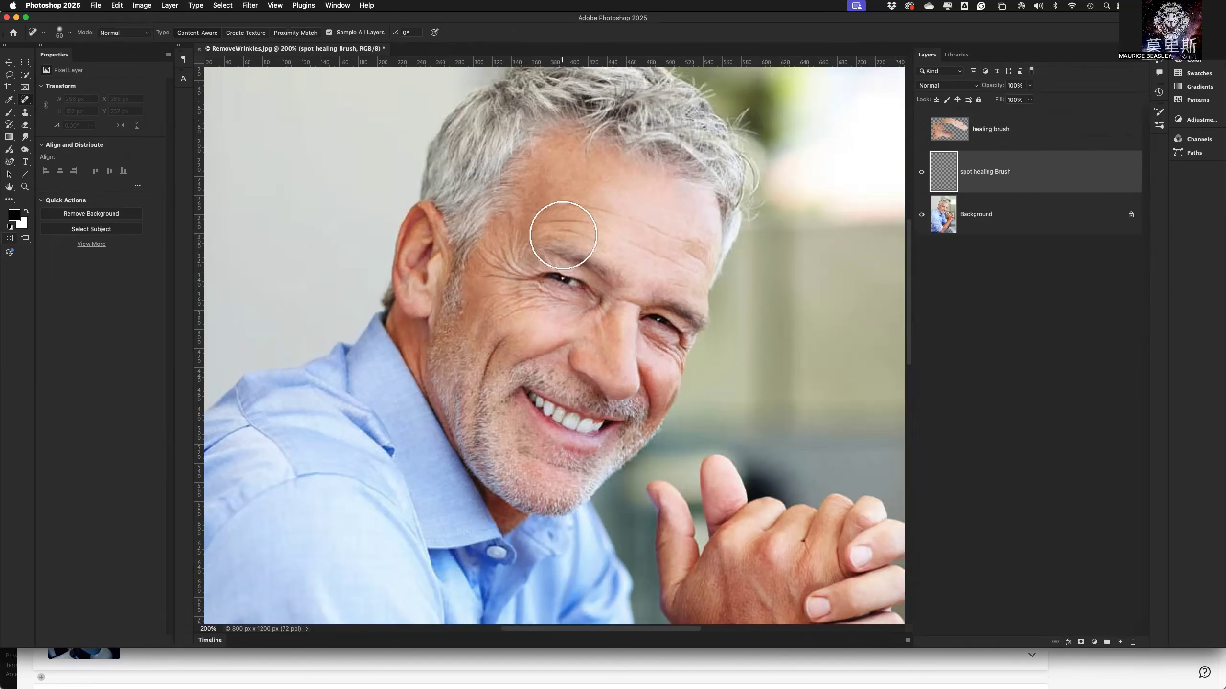
pyautogui.moveTo(583, 236); pyautogui.dragTo(551, 238)
pyautogui.click(71, 35)
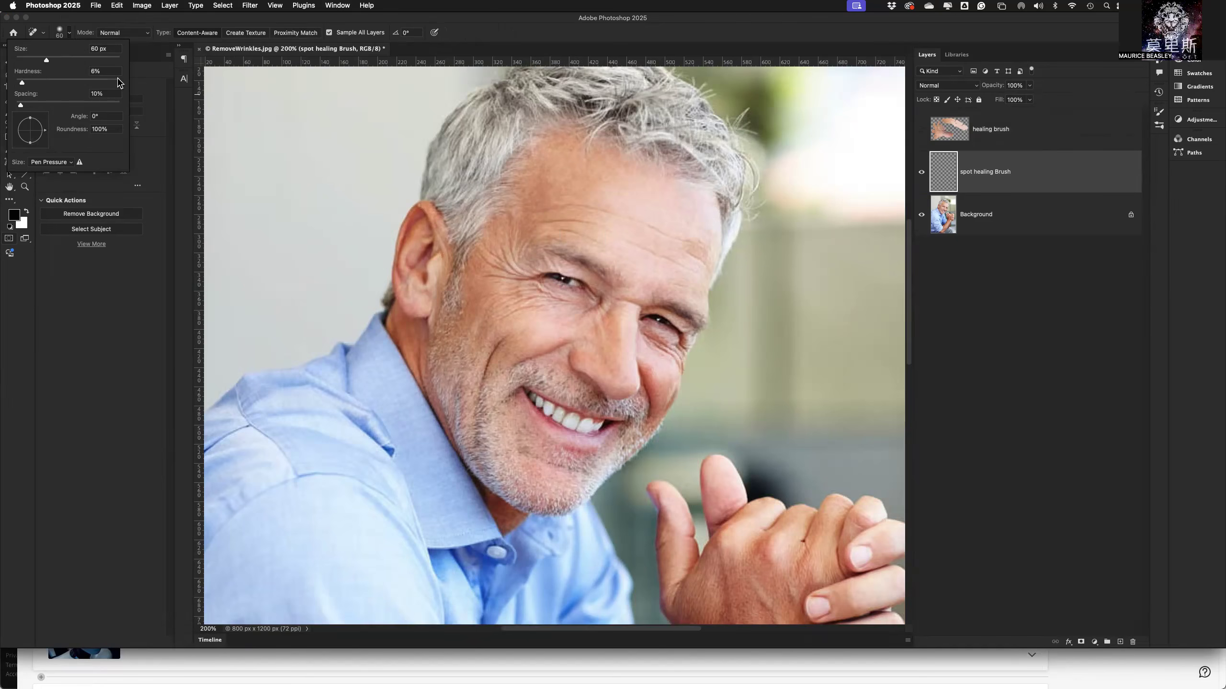
pyautogui.click(103, 70)
pyautogui.write('3')
pyautogui.press('Tab')
pyautogui.moveTo(31, 130); pyautogui.dragTo(34, 134)
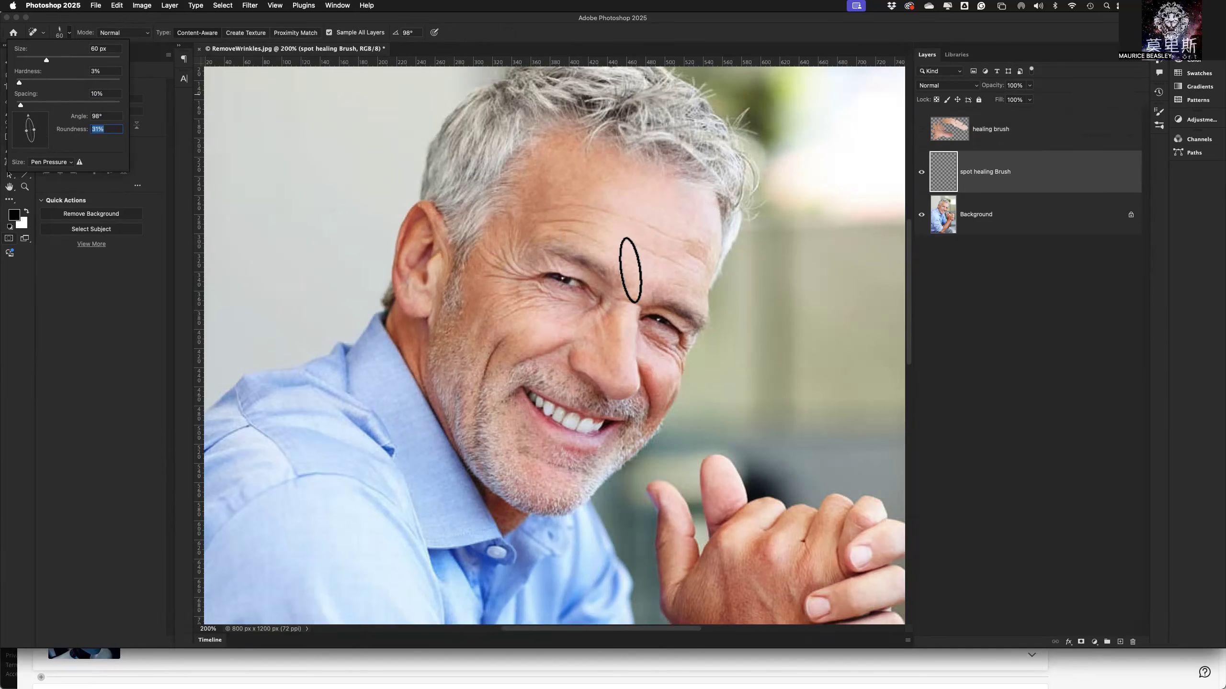
# Reduce the spot healing brush to 25 px and keep its blending mode at Normal.
pyautogui.click(631, 270)
pyautogui.press('[')
pyautogui.press('[')
pyautogui.press('[')
pyautogui.press('[')
pyautogui.press('[')
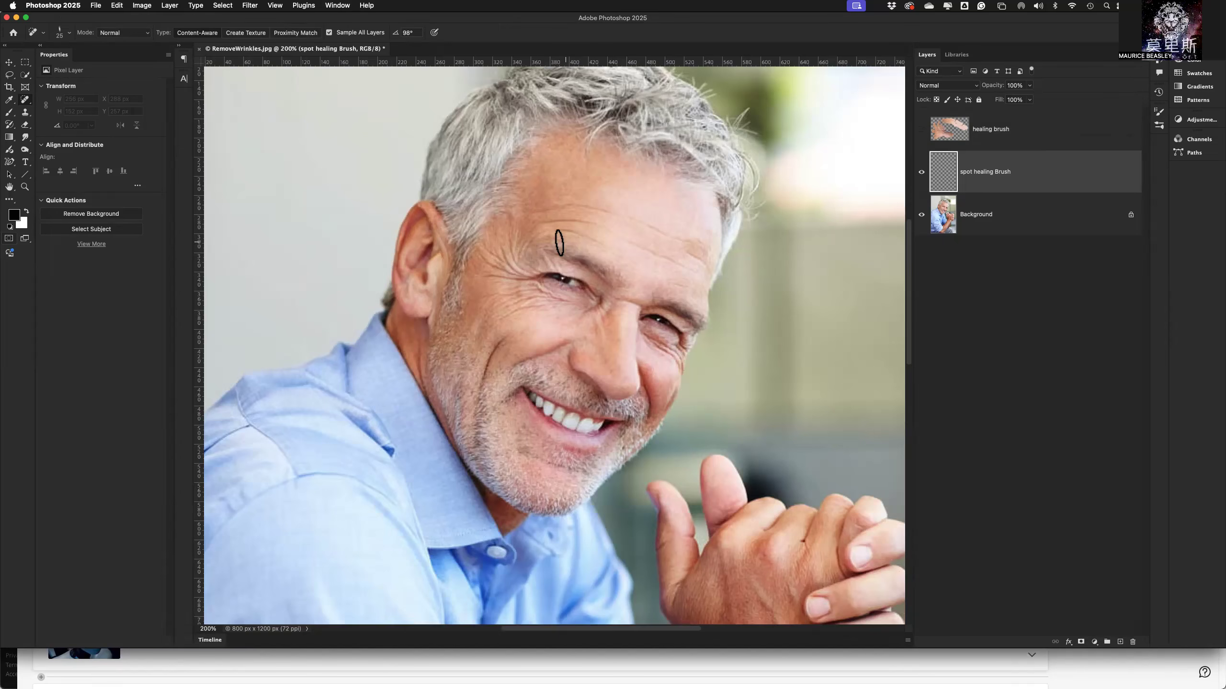
pyautogui.click(111, 34)
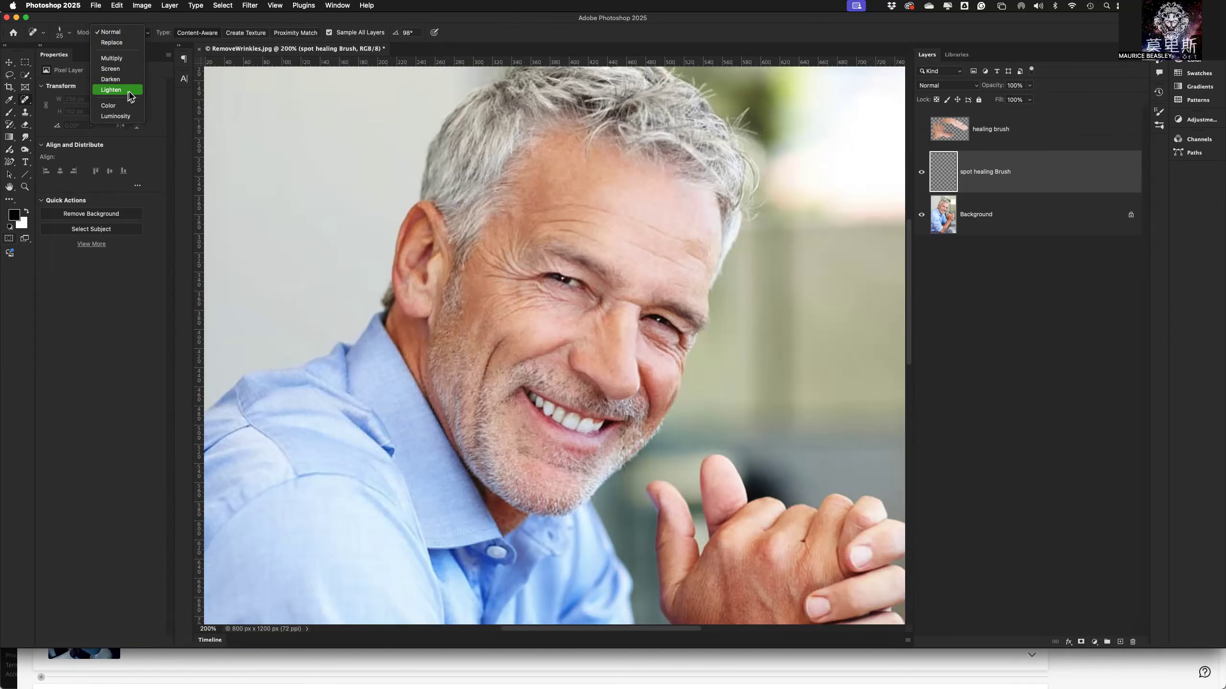
pyautogui.click(129, 34)
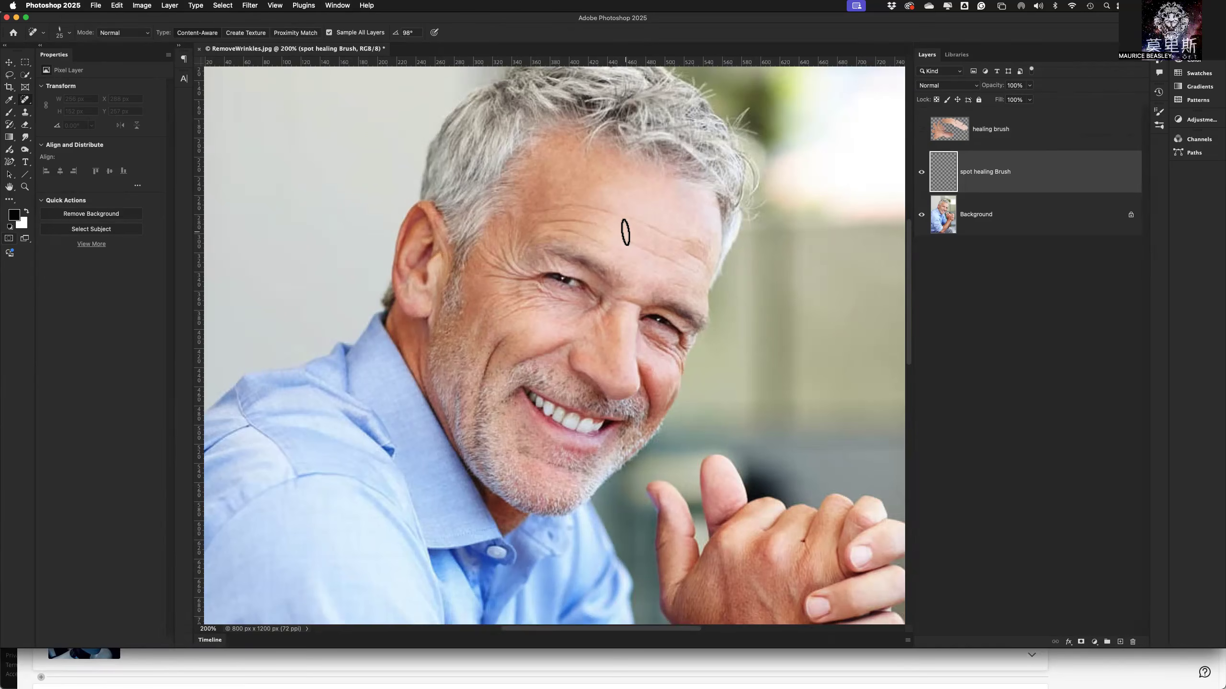
# Reduce the brush to 15 px and spot-heal the wrinkles from mid-forehead to above the eyebrow nearest the visible ear.
pyautogui.press('[')
pyautogui.press('[')
pyautogui.press('[')
pyautogui.press('[')
pyautogui.press(']')
pyautogui.moveTo(626, 218); pyautogui.dragTo(579, 207)
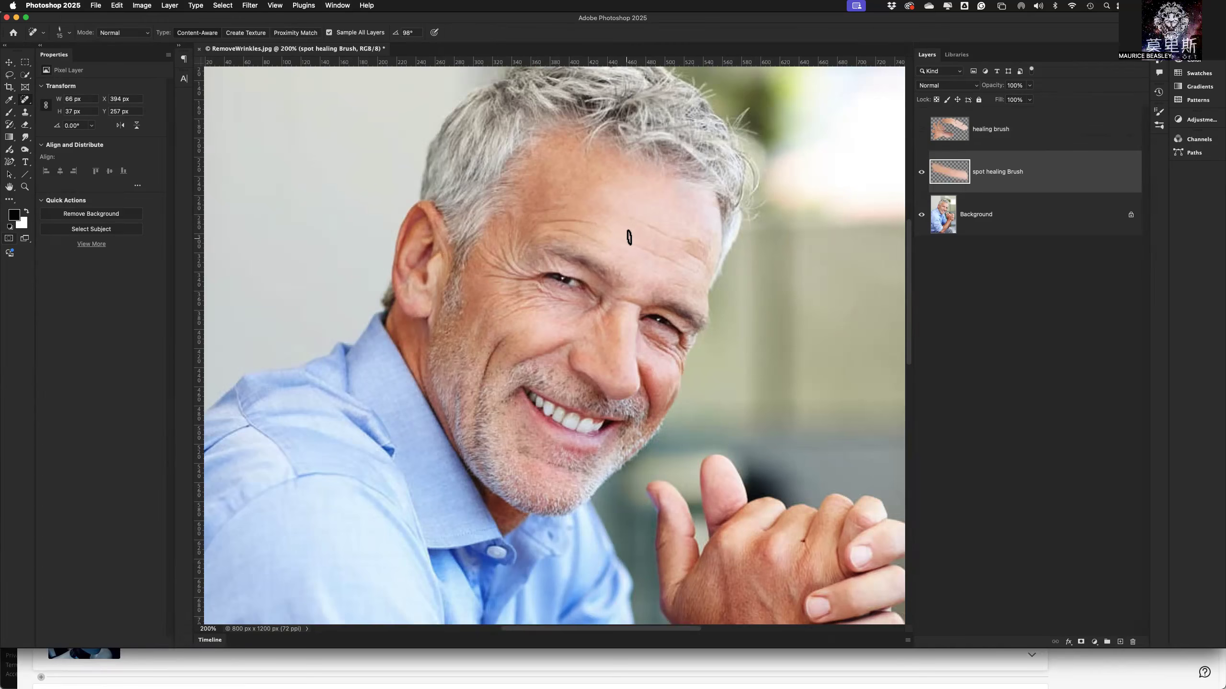
pyautogui.moveTo(616, 250)
pyautogui.mouseDown()
pyautogui.moveTo(541, 236)
pyautogui.moveTo(570, 222)
pyautogui.moveTo(533, 222)
pyautogui.mouseUp()
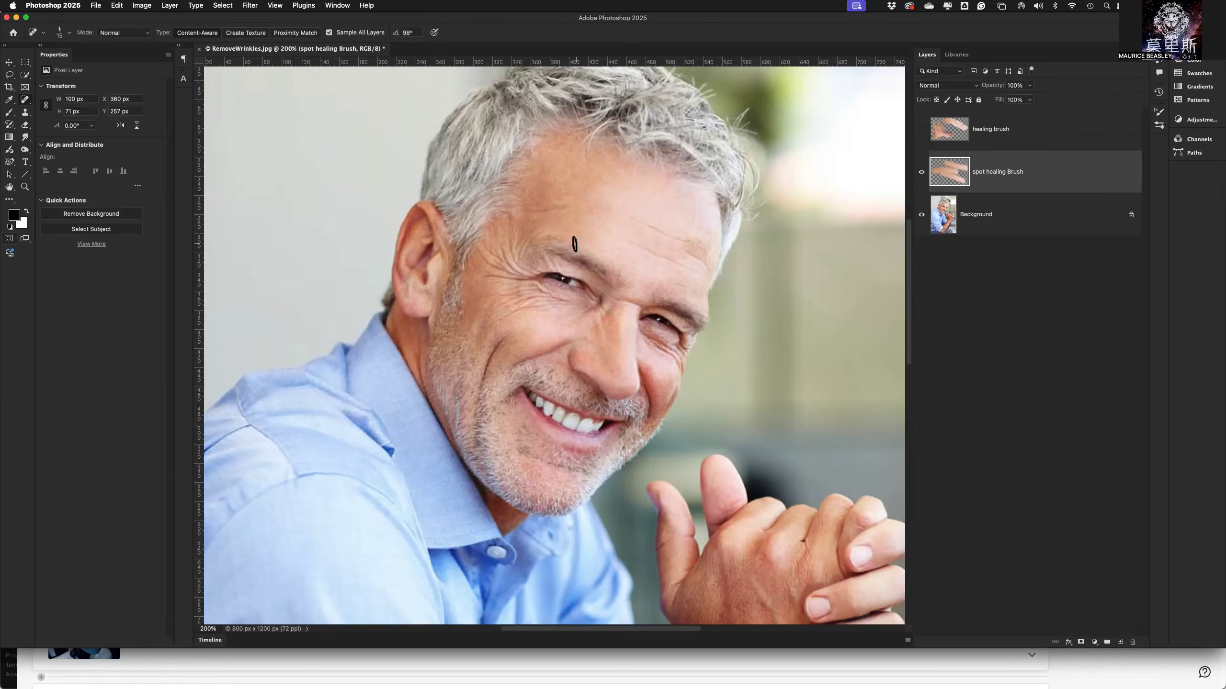
# Spot-heal the forehead lines above the far eyebrow and the wrinkles from the near eyebrow to the temple.
pyautogui.moveTo(622, 242)
pyautogui.mouseDown()
pyautogui.moveTo(686, 264)
pyautogui.moveTo(709, 289)
pyautogui.mouseUp()
pyautogui.moveTo(683, 251); pyautogui.dragTo(710, 265)
pyautogui.moveTo(652, 239); pyautogui.dragTo(699, 241)
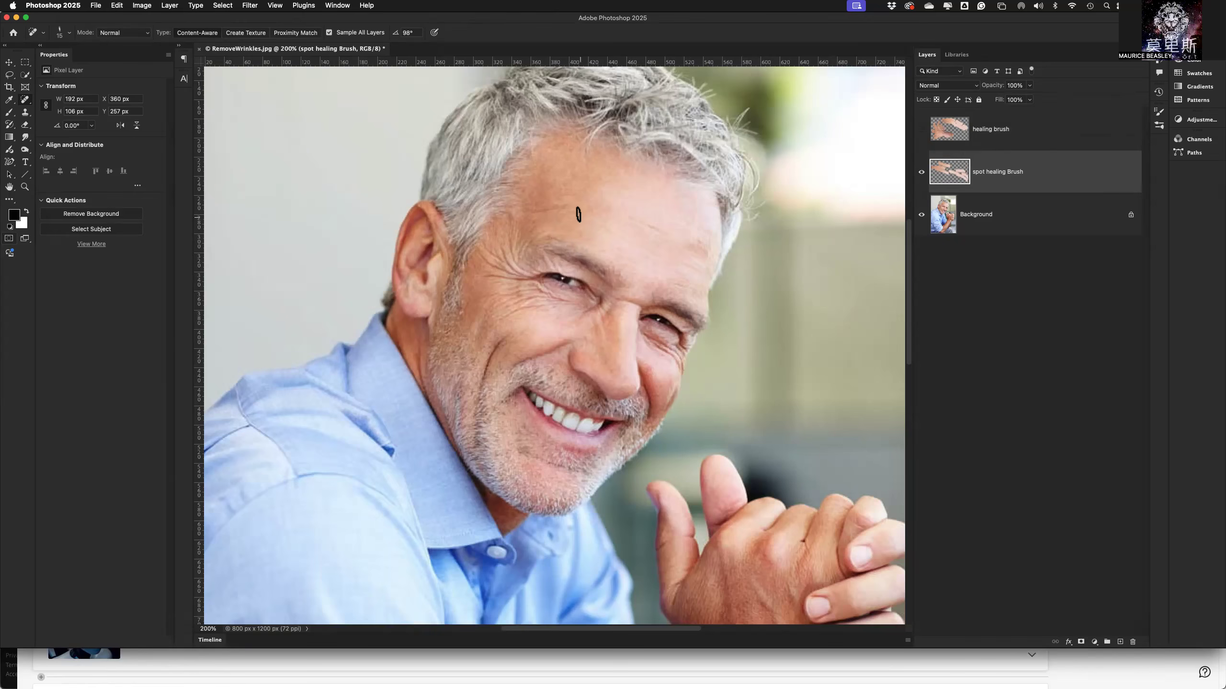
pyautogui.moveTo(574, 208)
pyautogui.mouseDown()
pyautogui.moveTo(523, 211)
pyautogui.moveTo(520, 261)
pyautogui.mouseUp()
pyautogui.moveTo(540, 220)
pyautogui.mouseDown()
pyautogui.moveTo(514, 256)
pyautogui.moveTo(526, 264)
pyautogui.mouseUp()
pyautogui.moveTo(527, 206); pyautogui.dragTo(510, 252)
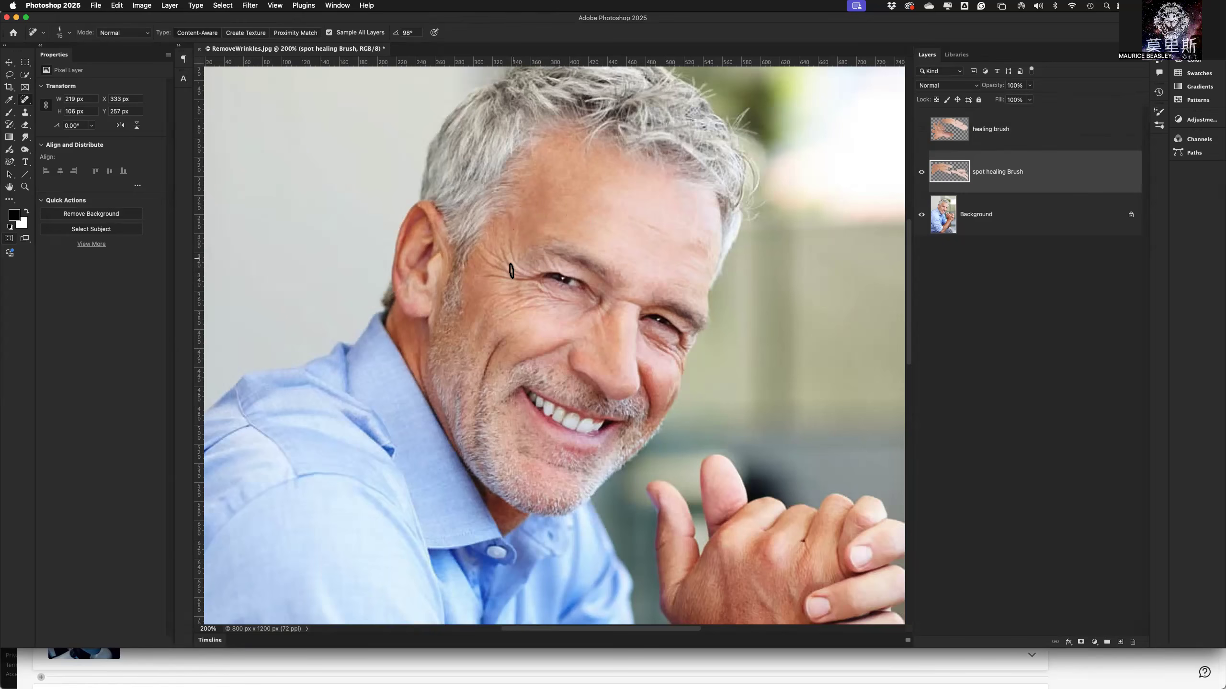
# Spot-heal the crow's feet and under-eye wrinkles between the near eye and the ear.
pyautogui.moveTo(512, 284)
pyautogui.mouseDown()
pyautogui.moveTo(481, 255)
pyautogui.moveTo(507, 285)
pyautogui.moveTo(480, 286)
pyautogui.moveTo(505, 310)
pyautogui.moveTo(485, 328)
pyautogui.mouseUp()
pyautogui.moveTo(581, 306)
pyautogui.mouseDown()
pyautogui.moveTo(541, 294)
pyautogui.moveTo(497, 308)
pyautogui.moveTo(570, 314)
pyautogui.moveTo(532, 316)
pyautogui.moveTo(459, 299)
pyautogui.mouseUp()
pyautogui.moveTo(551, 304)
pyautogui.mouseDown()
pyautogui.moveTo(508, 291)
pyautogui.moveTo(499, 307)
pyautogui.moveTo(513, 311)
pyautogui.moveTo(494, 321)
pyautogui.mouseUp()
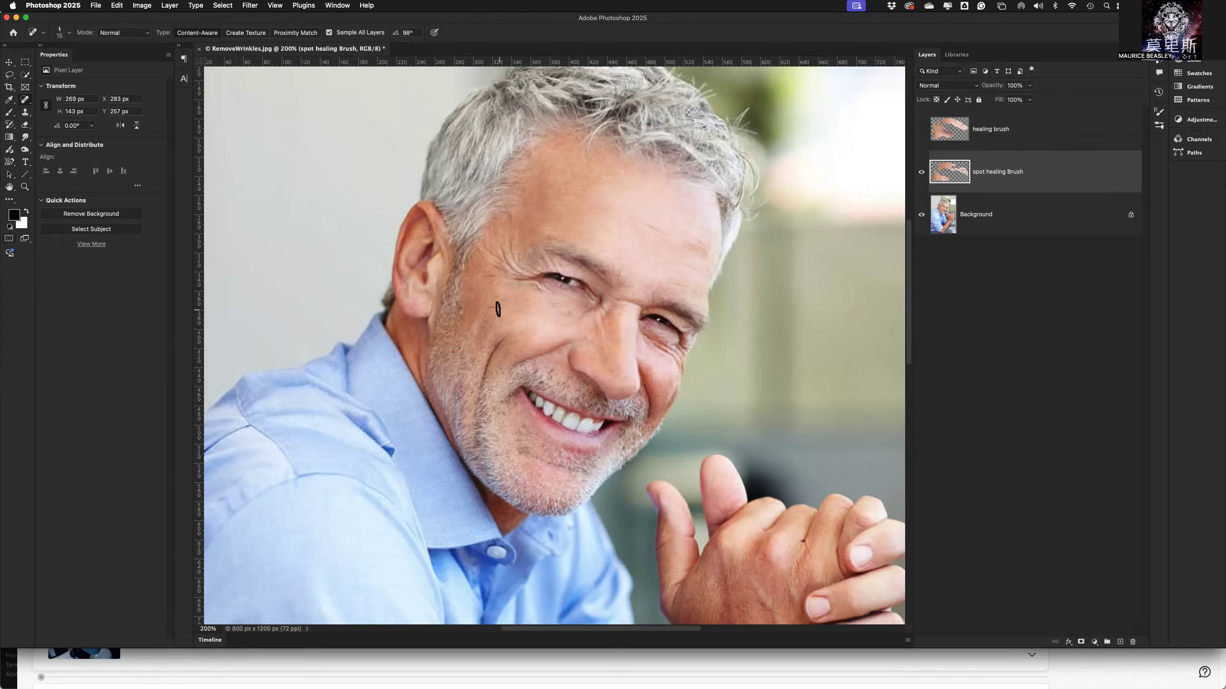
pyautogui.moveTo(498, 276)
pyautogui.mouseDown()
pyautogui.moveTo(466, 278)
pyautogui.moveTo(508, 269)
pyautogui.moveTo(478, 244)
pyautogui.moveTo(503, 258)
pyautogui.moveTo(462, 274)
pyautogui.moveTo(534, 258)
pyautogui.moveTo(500, 231)
pyautogui.mouseUp()
pyautogui.moveTo(523, 280)
pyautogui.mouseDown()
pyautogui.moveTo(492, 243)
pyautogui.moveTo(487, 279)
pyautogui.mouseUp()
# Set the brush size to 25 px and spot-heal the wrinkles under the far eye.
pyautogui.press(']')
pyautogui.press(']')
pyautogui.press(']')
pyautogui.press(']')
pyautogui.press('[')
pyautogui.press('[')
pyautogui.press('[')
pyautogui.moveTo(642, 336); pyautogui.dragTo(679, 359)
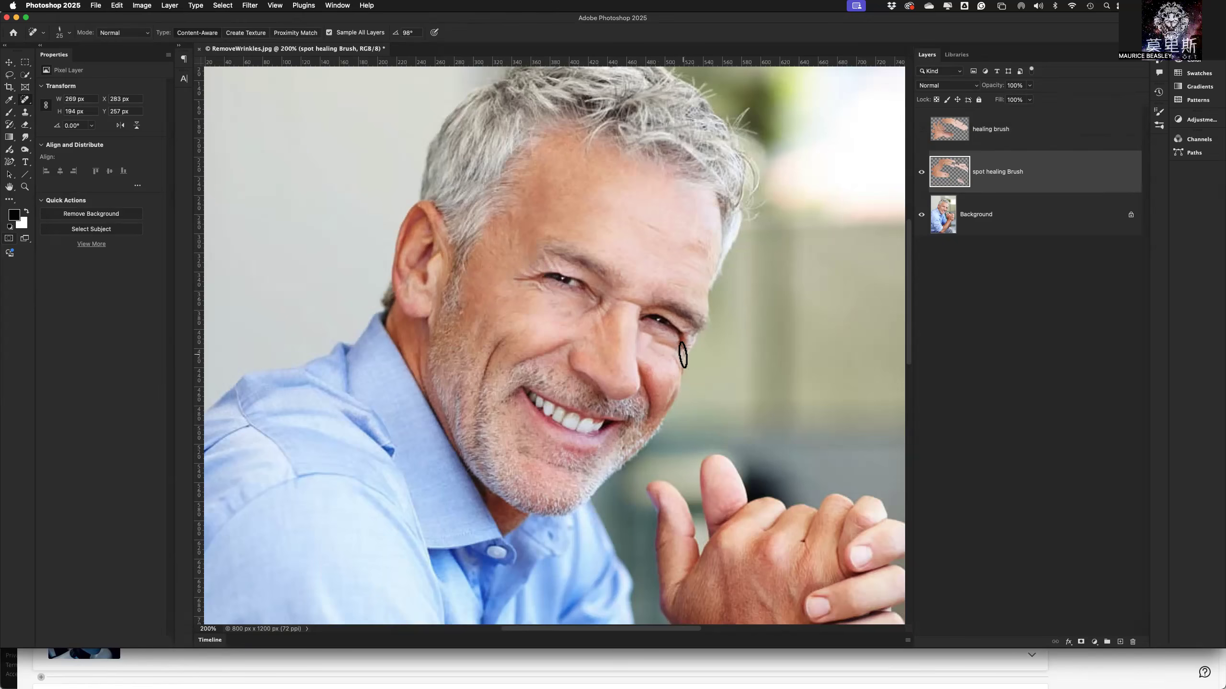
pyautogui.moveTo(667, 350)
pyautogui.mouseDown()
pyautogui.moveTo(639, 339)
pyautogui.moveTo(641, 369)
pyautogui.moveTo(660, 350)
pyautogui.mouseUp()
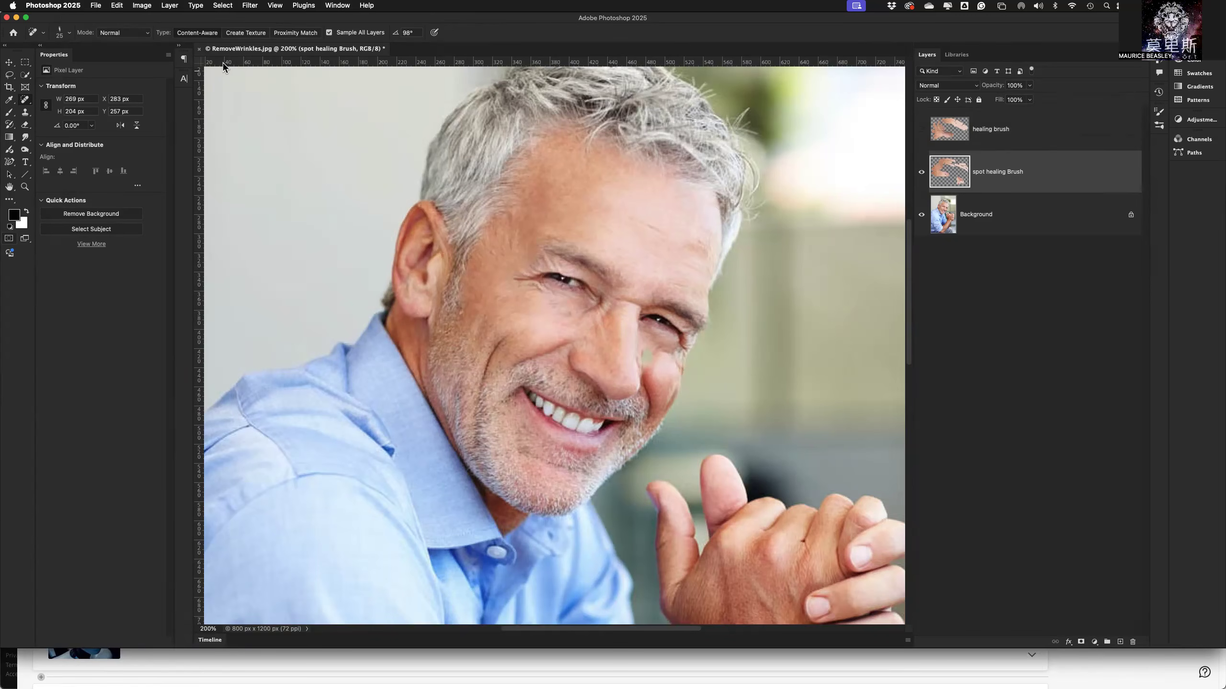
# Close RemoveWrinkles.jpg without saving, and open woman-in-white-button-up-shirt-wearing-silver-framed-4508021.jpg with its embedded color profile discarded.
pyautogui.click(199, 49)
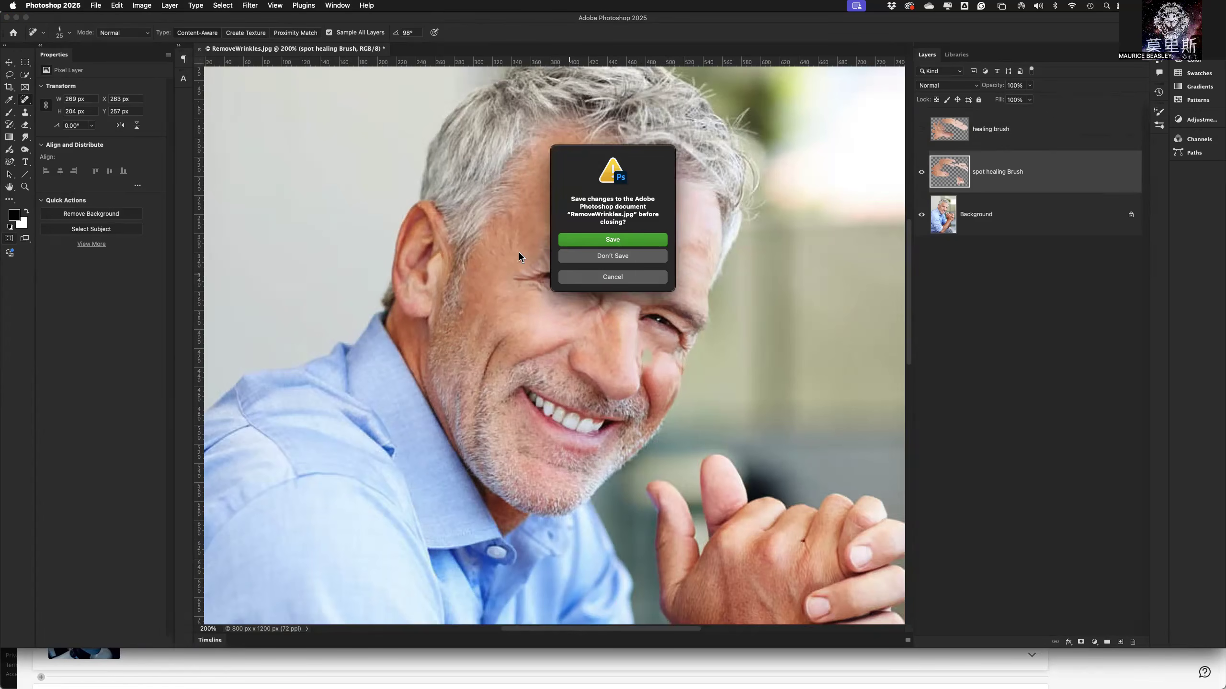
pyautogui.click(633, 256)
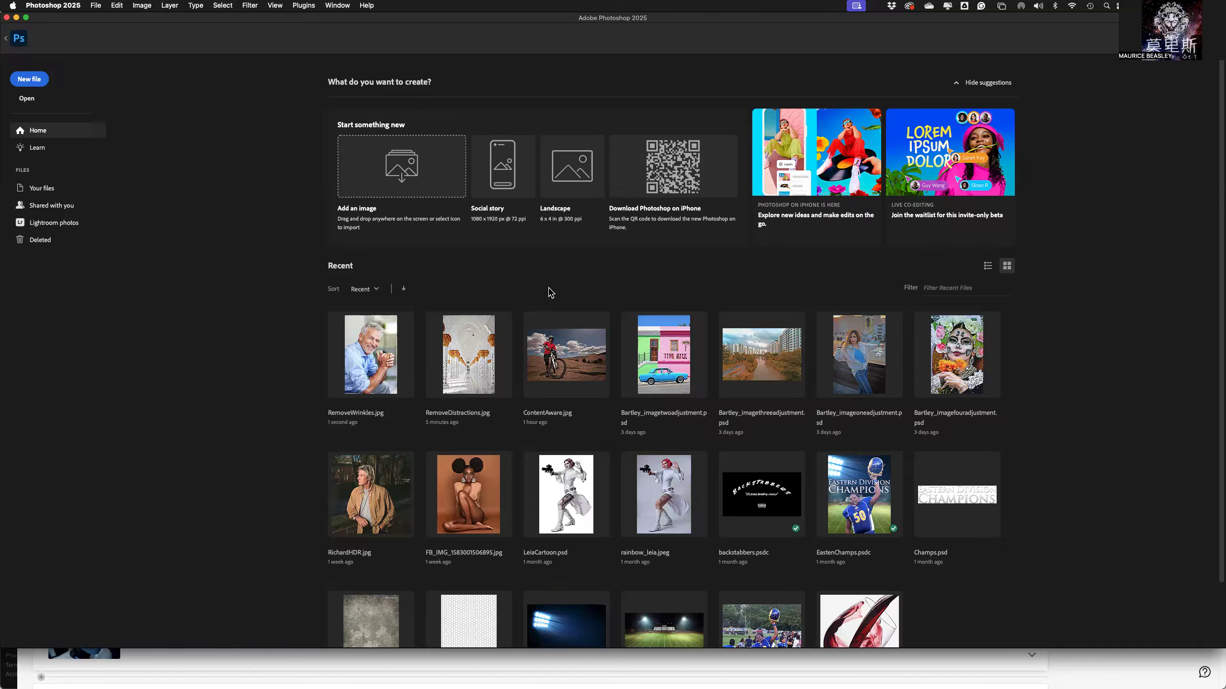
pyautogui.click(23, 99)
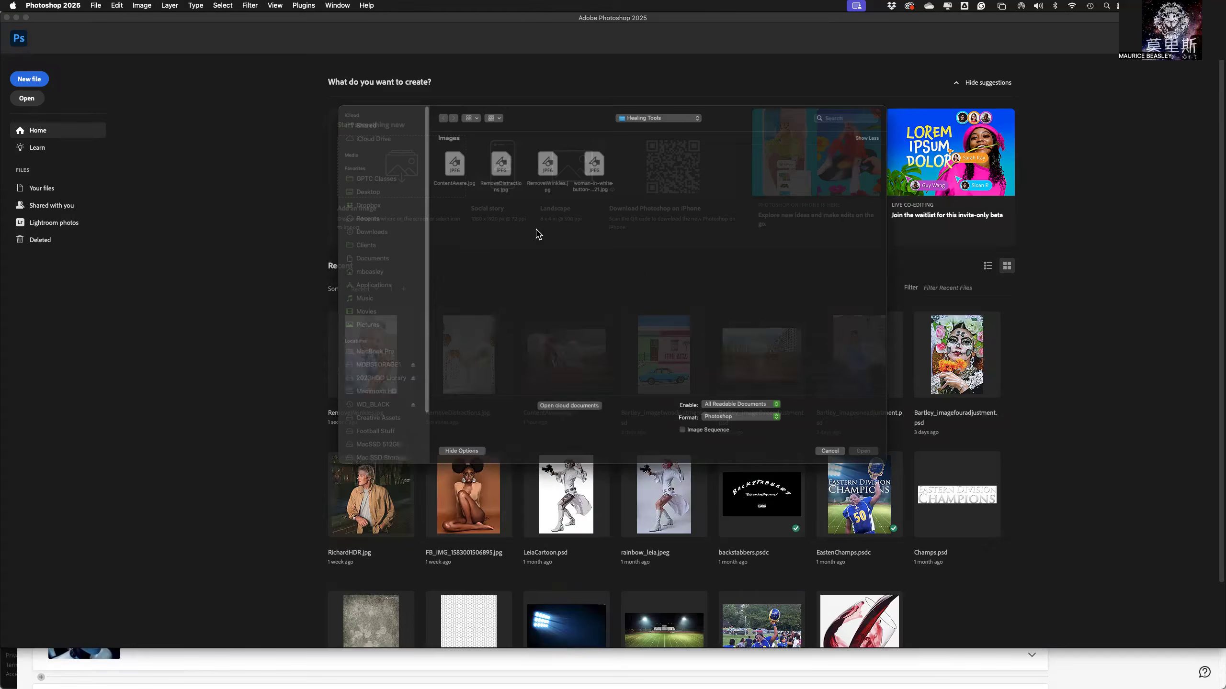
pyautogui.click(597, 172)
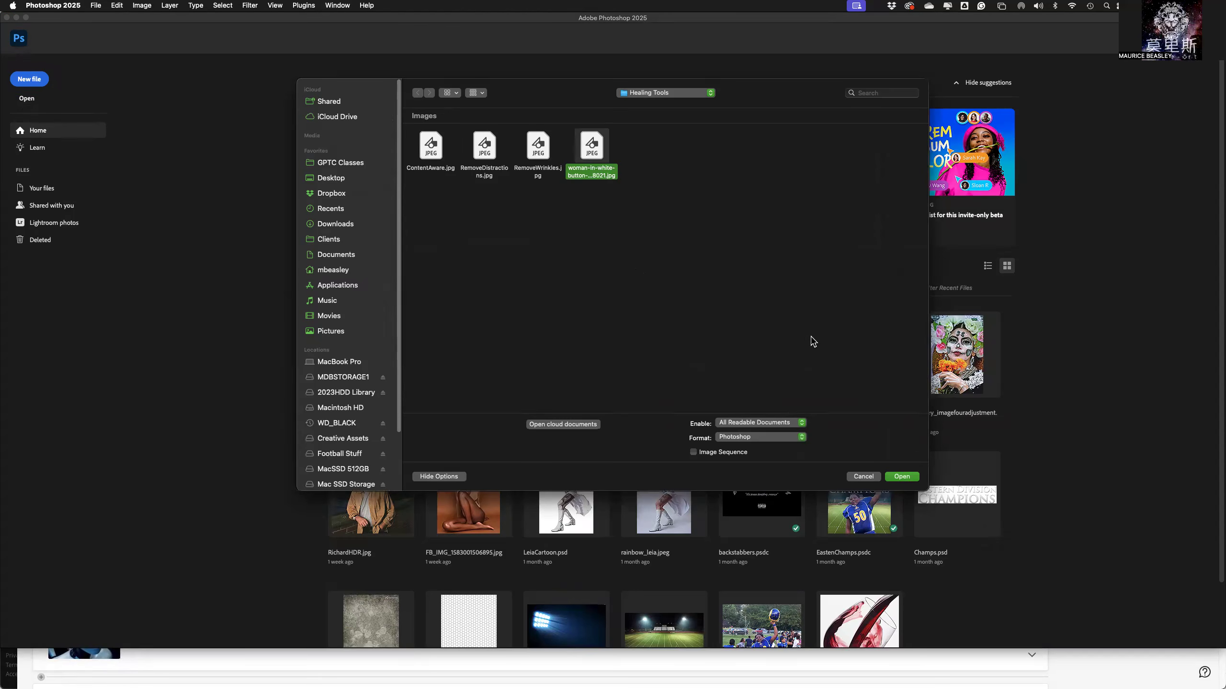
pyautogui.click(902, 477)
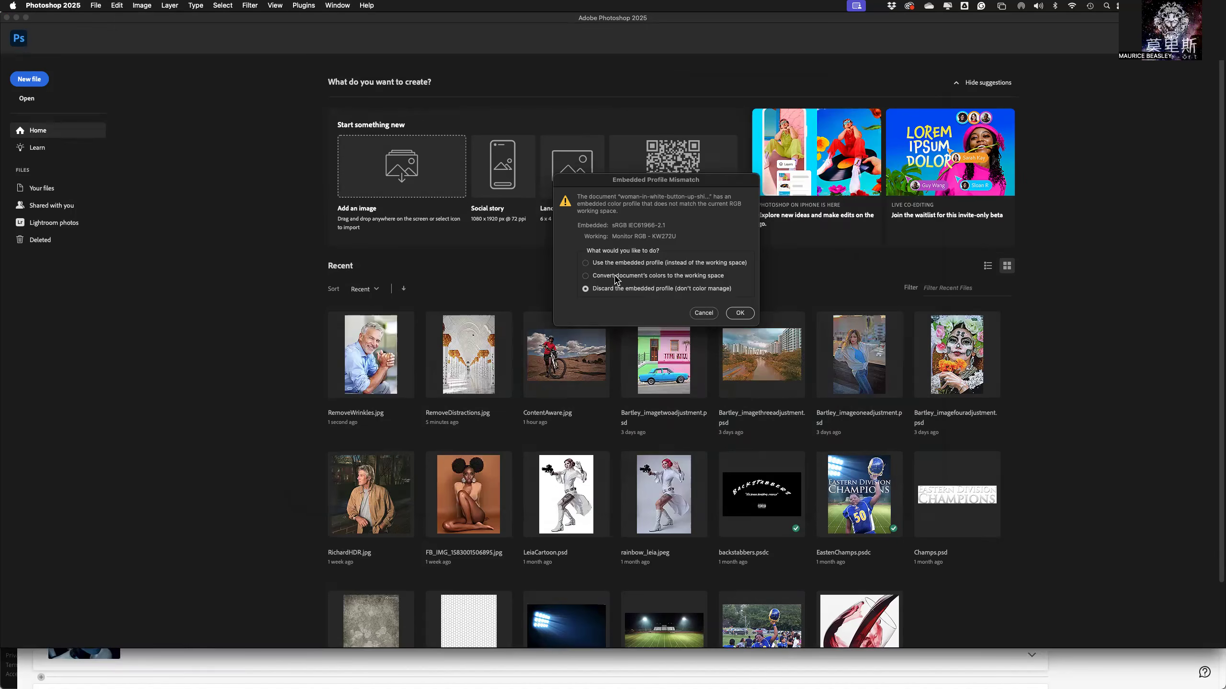
pyautogui.click(741, 313)
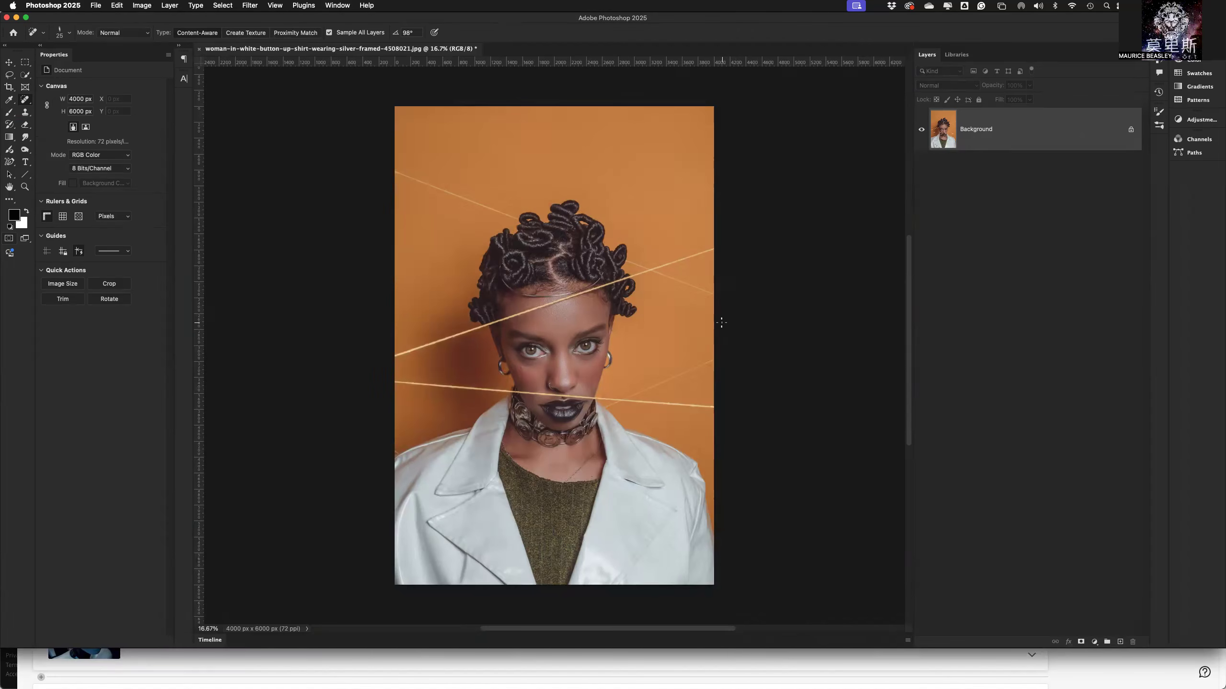
# Select the Spot Healing Brush and make its tip rounder, keeping the blending mode at Normal.
pyautogui.press('super+equal')
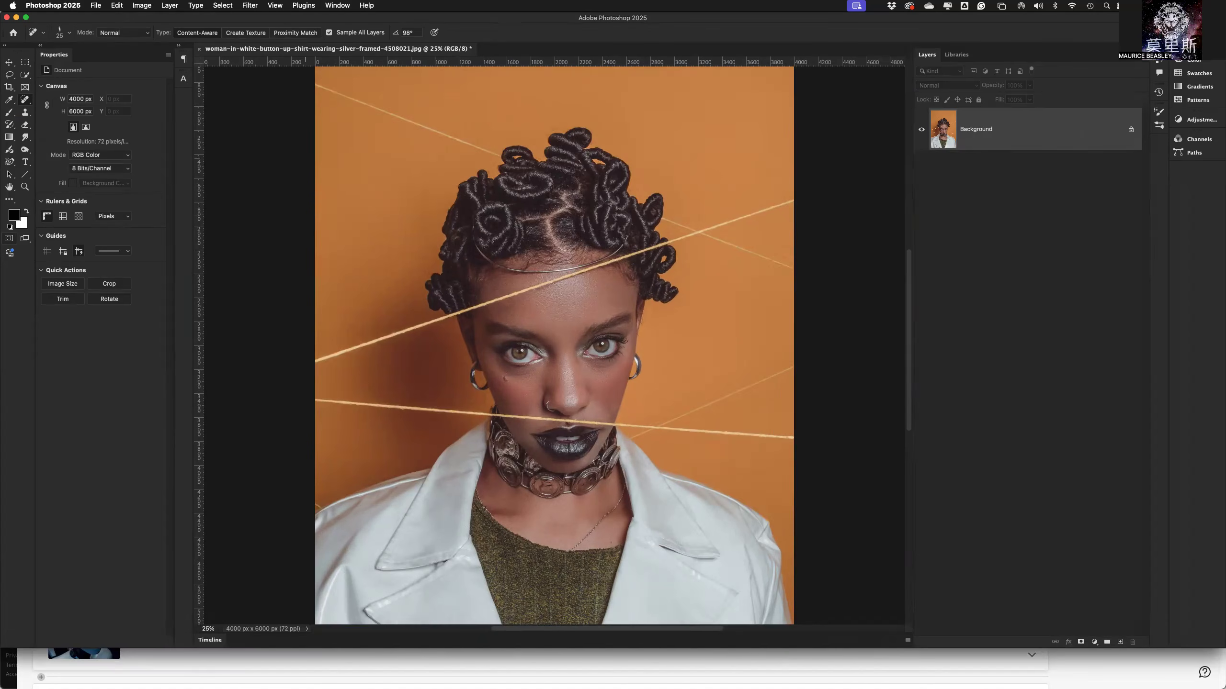
pyautogui.rightClick(25, 101)
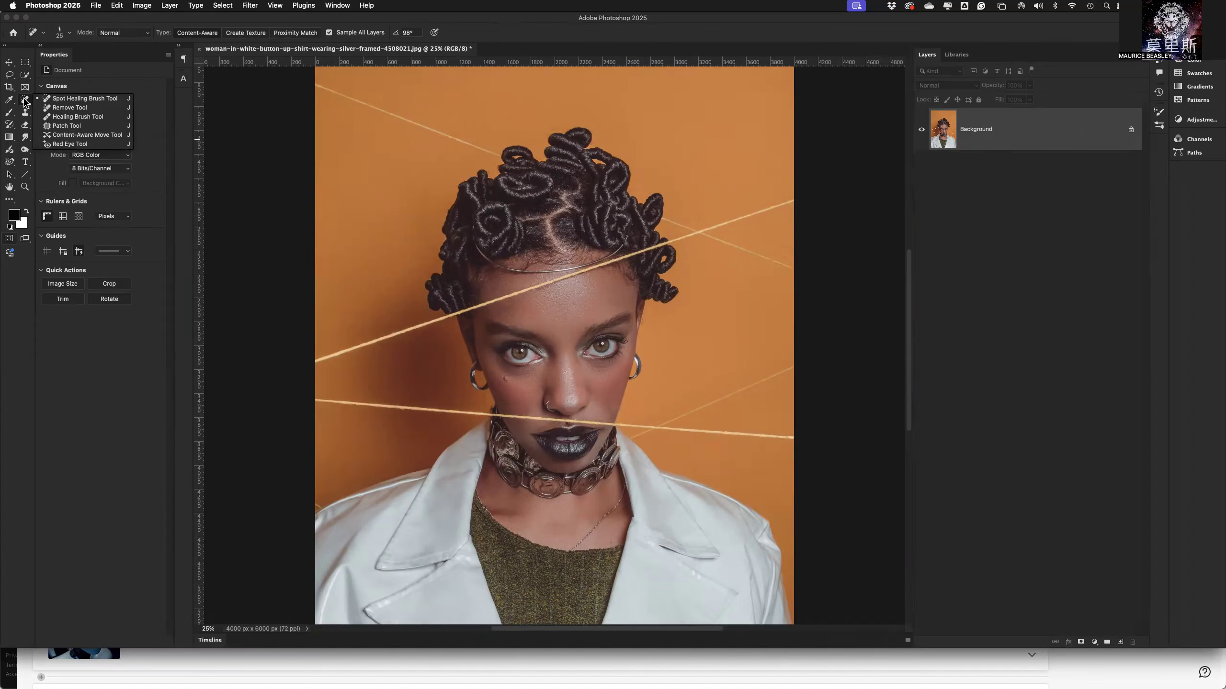
pyautogui.click(72, 99)
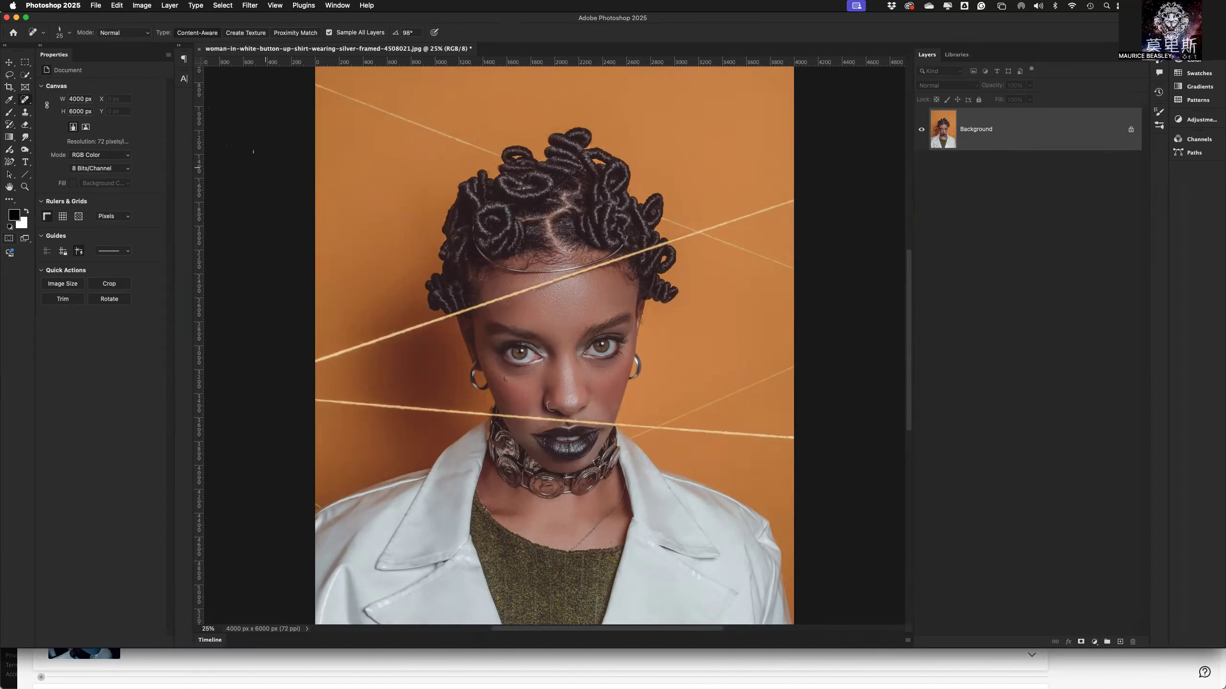
pyautogui.click(70, 35)
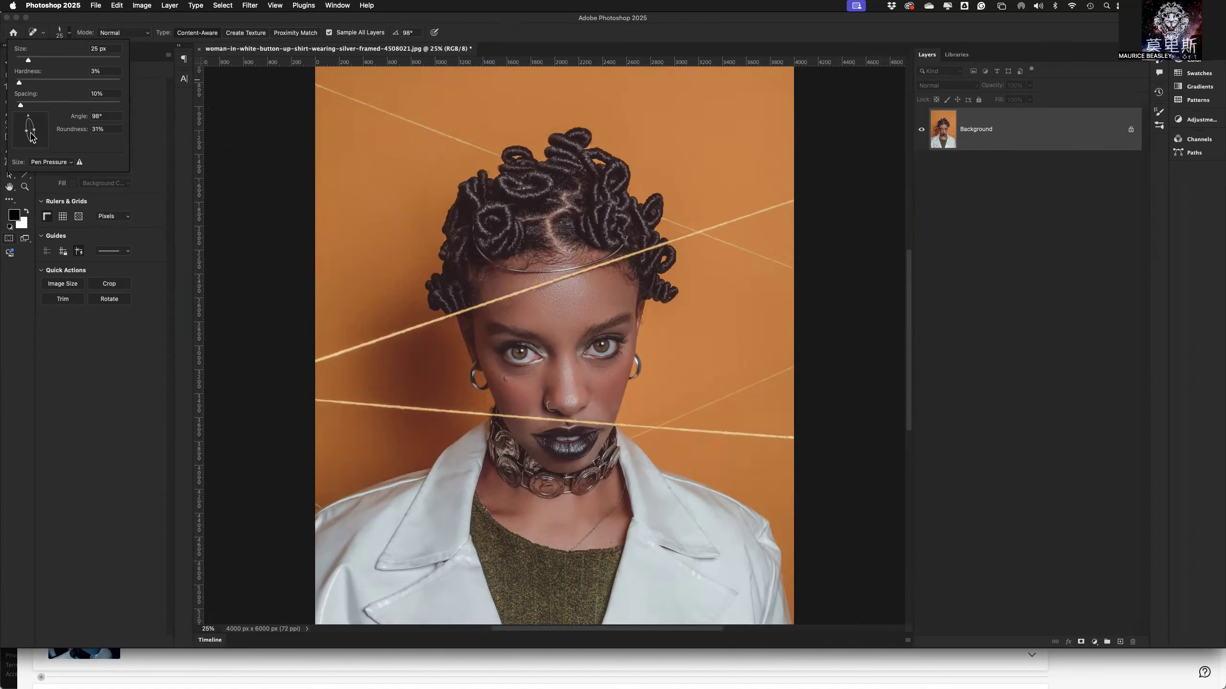
pyautogui.moveTo(34, 134); pyautogui.dragTo(56, 141)
pyautogui.click(45, 34)
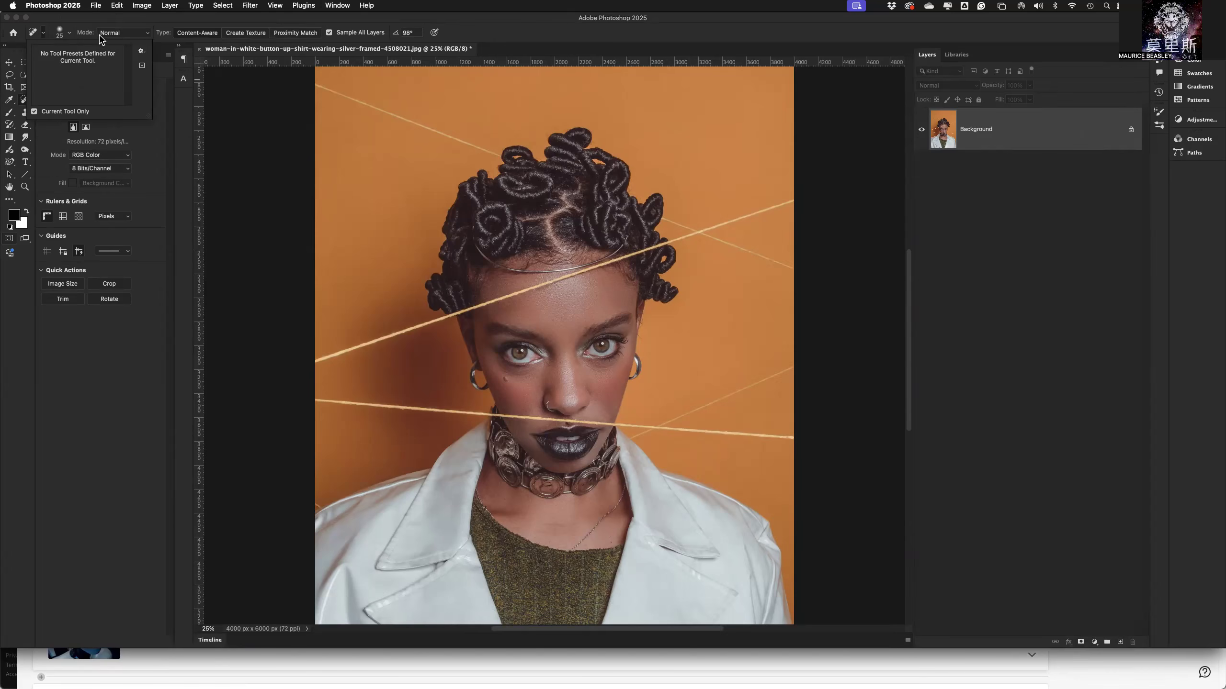
pyautogui.click(134, 35)
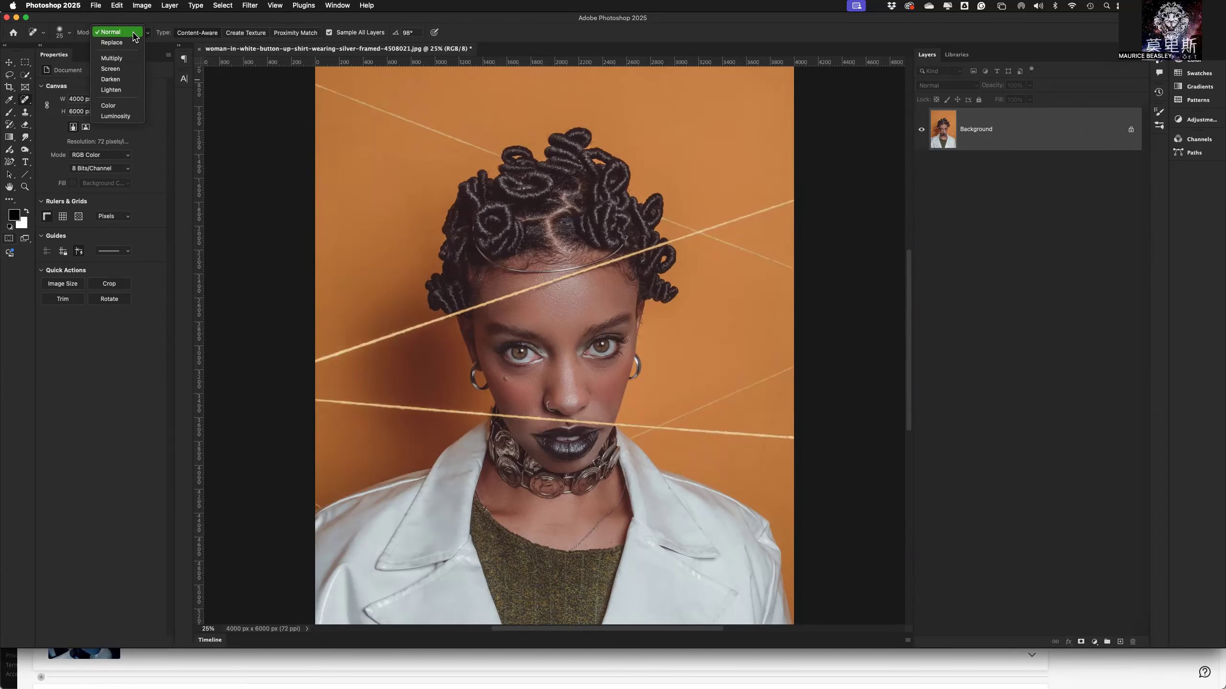
pyautogui.click(135, 37)
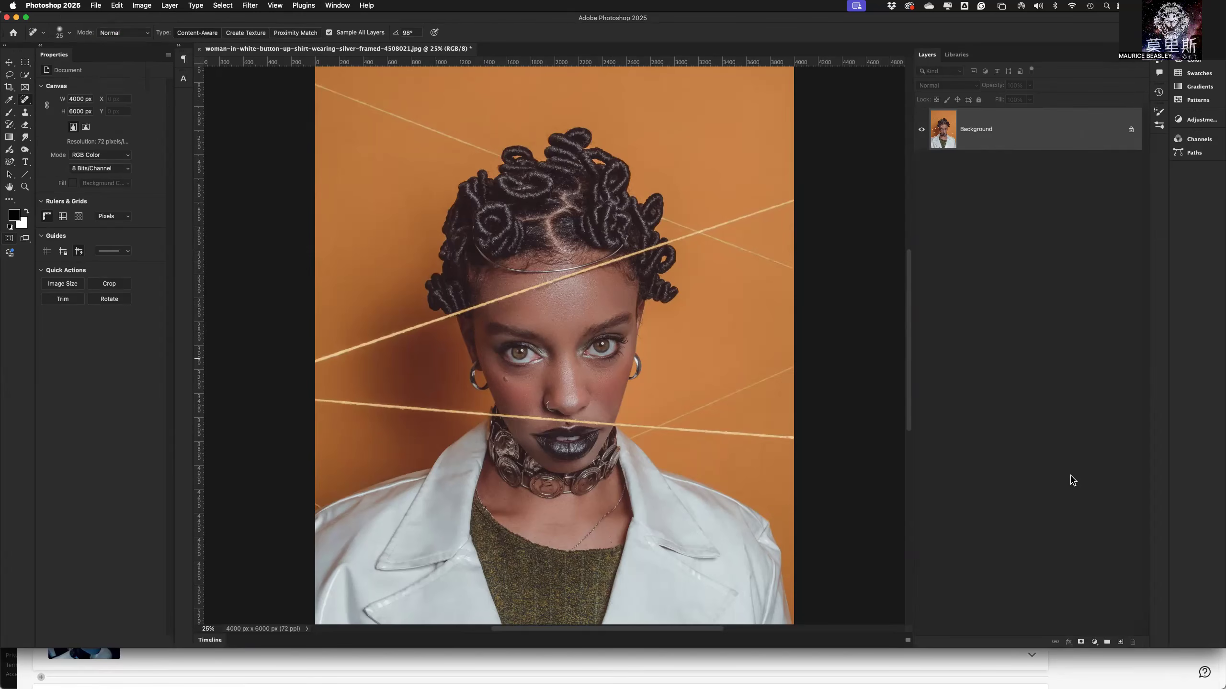
# Add a new layer above the background and name it "spot heal".
pyautogui.click(1120, 642)
pyautogui.doubleClick(970, 129)
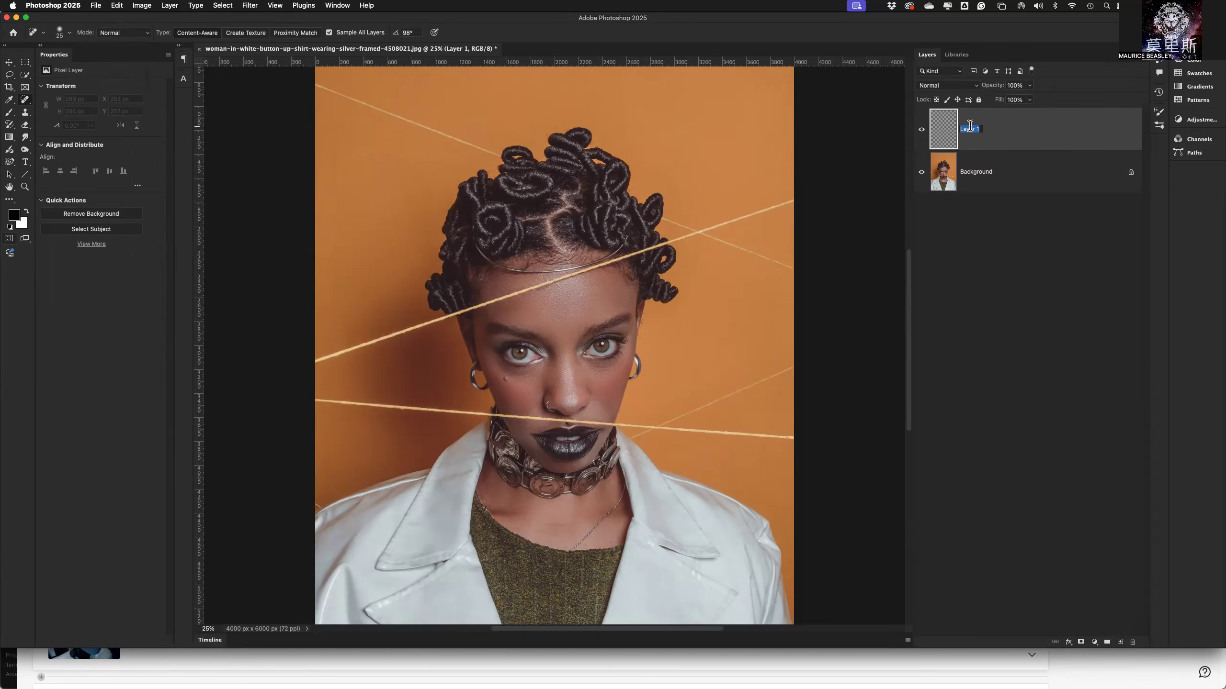
pyautogui.write('spot heal')
pyautogui.press('Return')
# Spot-heal parts of the upper string across the backdrop, forehead and hair, and the end of the faint string by the top curls.
pyautogui.moveTo(353, 347)
pyautogui.mouseDown()
pyautogui.moveTo(413, 331)
pyautogui.moveTo(349, 348)
pyautogui.moveTo(335, 365)
pyautogui.mouseUp()
pyautogui.moveTo(393, 336)
pyautogui.mouseDown()
pyautogui.moveTo(336, 354)
pyautogui.moveTo(392, 338)
pyautogui.moveTo(329, 363)
pyautogui.moveTo(352, 350)
pyautogui.mouseUp()
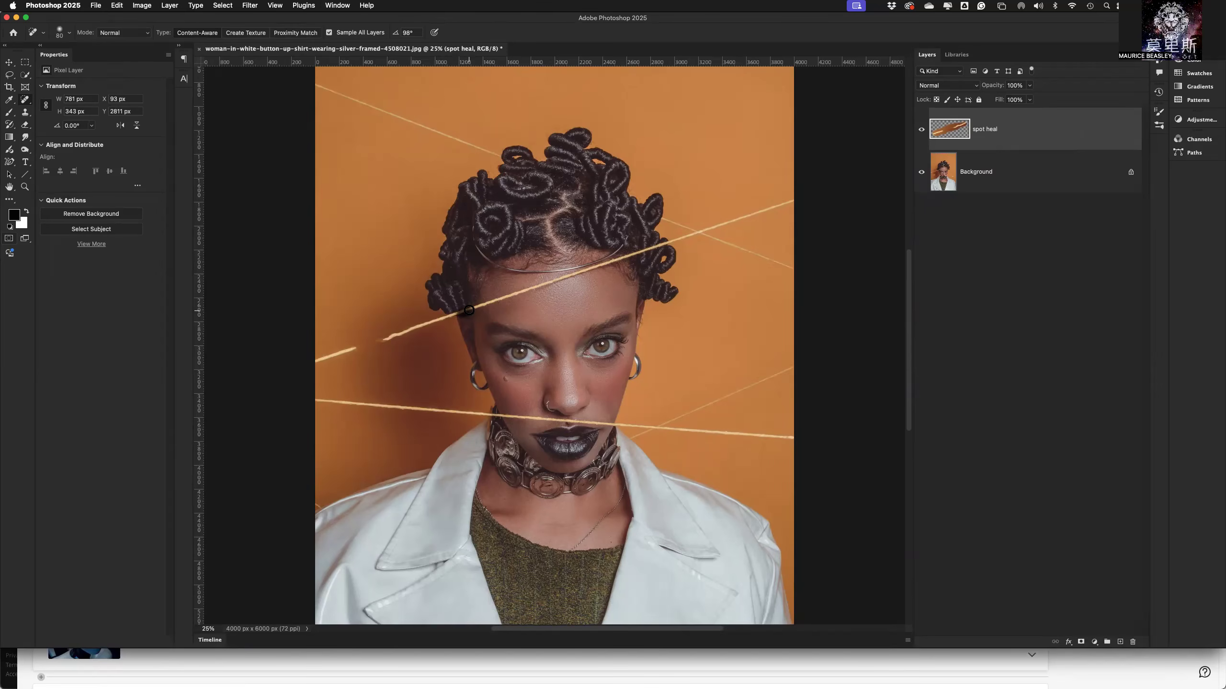
pyautogui.moveTo(482, 302); pyautogui.dragTo(515, 299)
pyautogui.moveTo(512, 293)
pyautogui.mouseDown()
pyautogui.moveTo(664, 247)
pyautogui.moveTo(680, 238)
pyautogui.moveTo(664, 218)
pyautogui.moveTo(678, 222)
pyautogui.mouseUp()
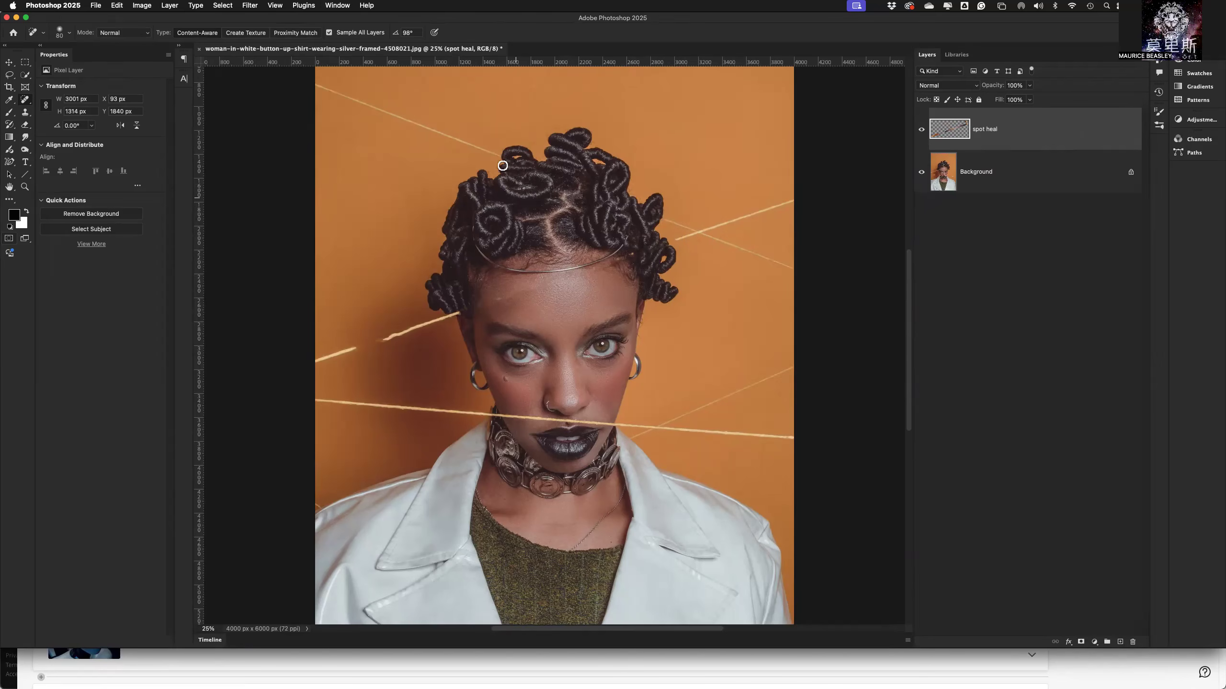
pyautogui.moveTo(495, 156); pyautogui.dragTo(483, 148)
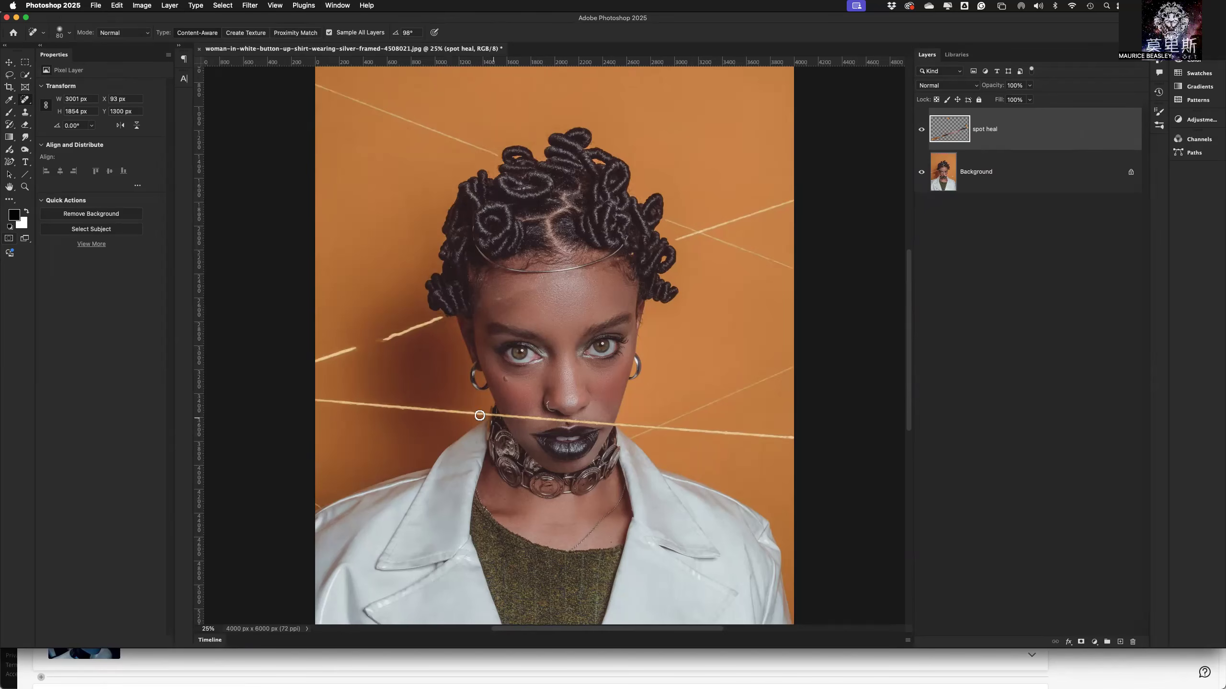
# Spot-heal the lower string where it crosses the face above the lips, including its ends on both sides of the neck.
pyautogui.moveTo(478, 413)
pyautogui.mouseDown()
pyautogui.moveTo(508, 441)
pyautogui.moveTo(491, 415)
pyautogui.moveTo(545, 419)
pyautogui.mouseUp()
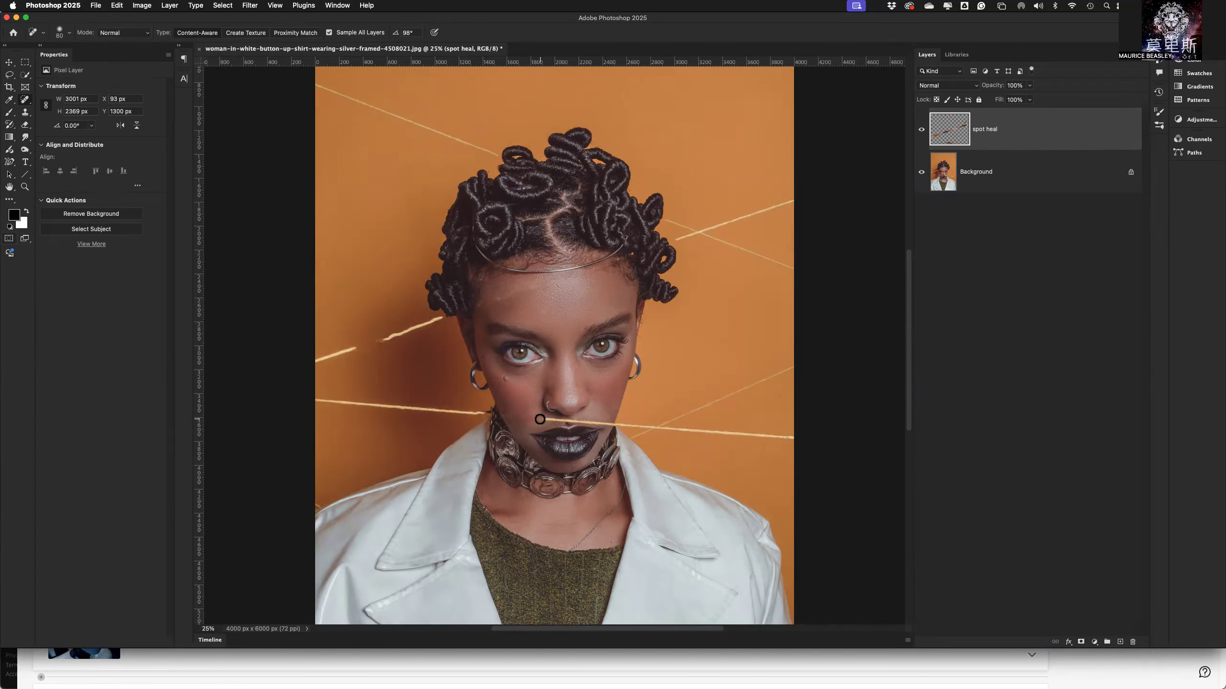
pyautogui.moveTo(544, 420); pyautogui.dragTo(553, 419)
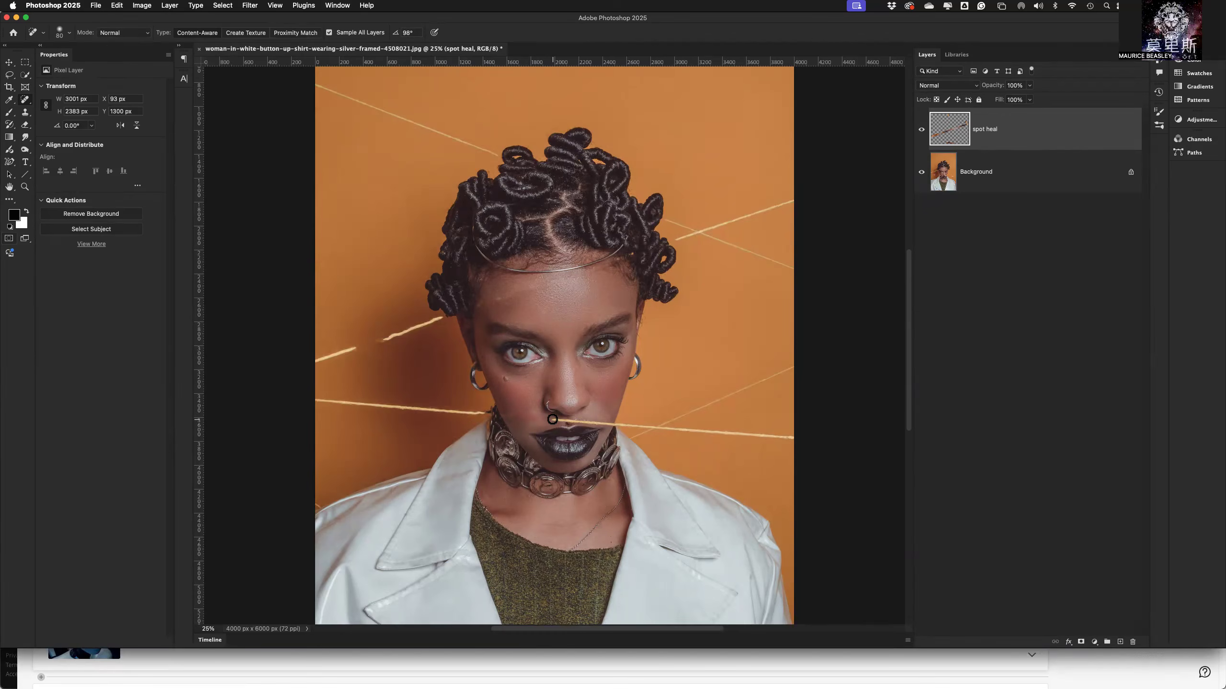
pyautogui.moveTo(557, 419); pyautogui.dragTo(566, 423)
pyautogui.moveTo(573, 421); pyautogui.dragTo(601, 422)
pyautogui.moveTo(597, 423)
pyautogui.mouseDown()
pyautogui.moveTo(642, 446)
pyautogui.moveTo(636, 424)
pyautogui.moveTo(658, 428)
pyautogui.moveTo(677, 450)
pyautogui.mouseUp()
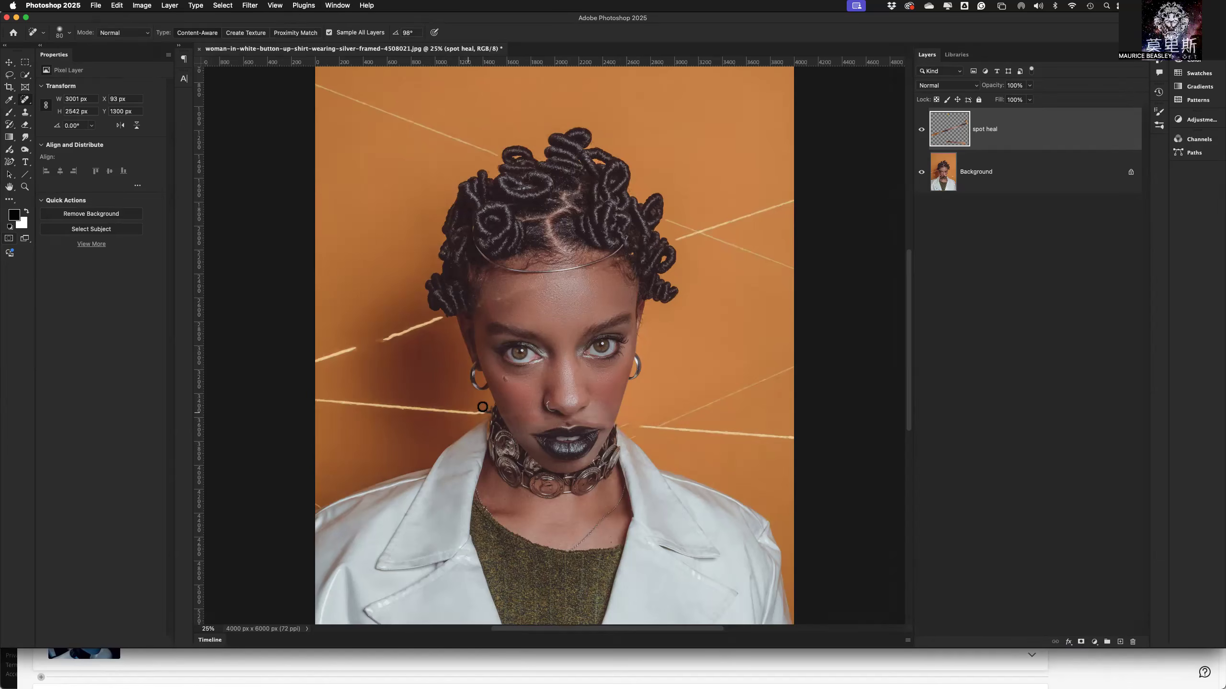
pyautogui.moveTo(492, 412)
pyautogui.mouseDown()
pyautogui.moveTo(468, 413)
pyautogui.moveTo(480, 413)
pyautogui.mouseUp()
pyautogui.moveTo(484, 407)
pyautogui.mouseDown()
pyautogui.moveTo(457, 422)
pyautogui.moveTo(471, 408)
pyautogui.mouseUp()
# Enlarge the brush and spot-heal the mark on the cheek and the skin under both eyes.
pyautogui.click(503, 379)
pyautogui.press(']')
pyautogui.click(503, 378)
pyautogui.moveTo(503, 372); pyautogui.dragTo(540, 371)
pyautogui.moveTo(593, 369)
pyautogui.mouseDown()
pyautogui.moveTo(627, 356)
pyautogui.moveTo(594, 369)
pyautogui.moveTo(608, 411)
pyautogui.mouseUp()
# Switch to the Healing Brush and set its size to 80 px for close-up work on the face.
pyautogui.rightClick(24, 100)
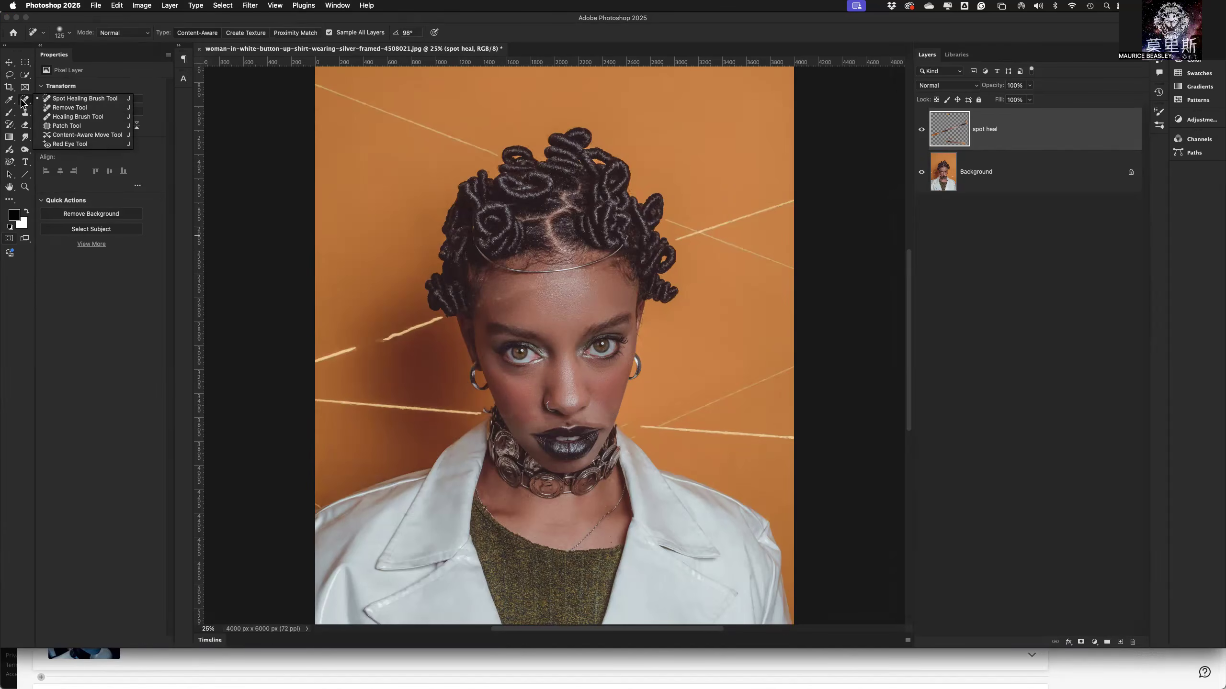
pyautogui.click(73, 117)
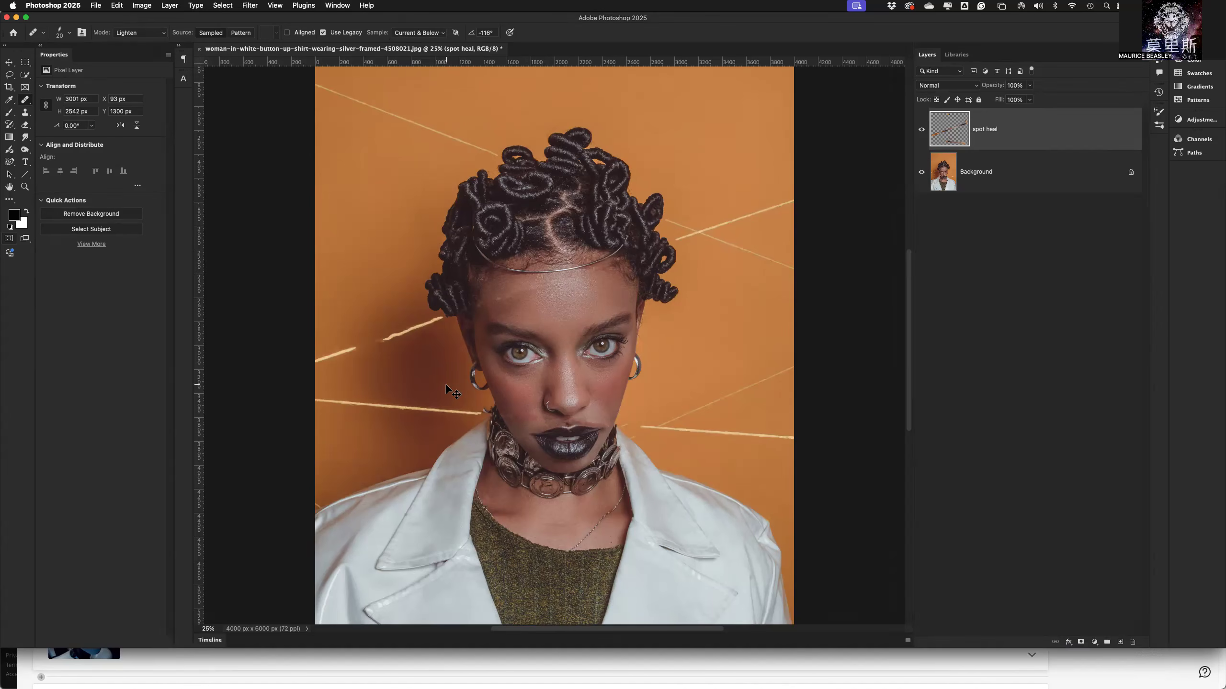
pyautogui.press('super+equal')
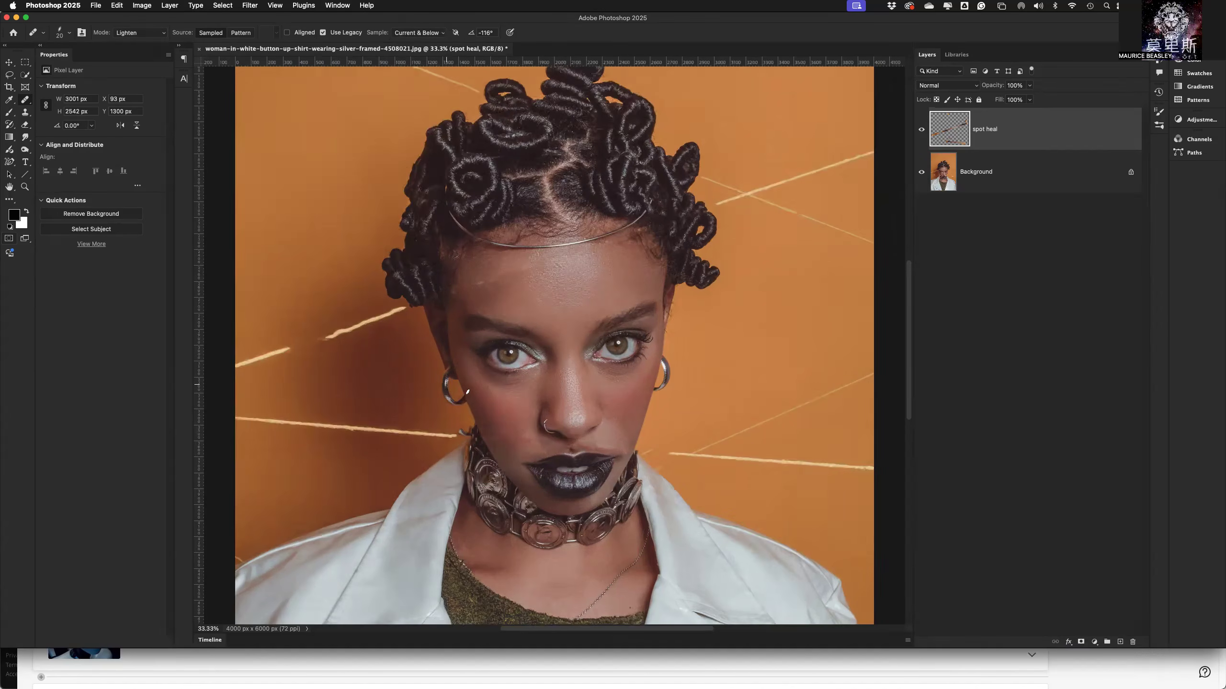
pyautogui.press('super+equal')
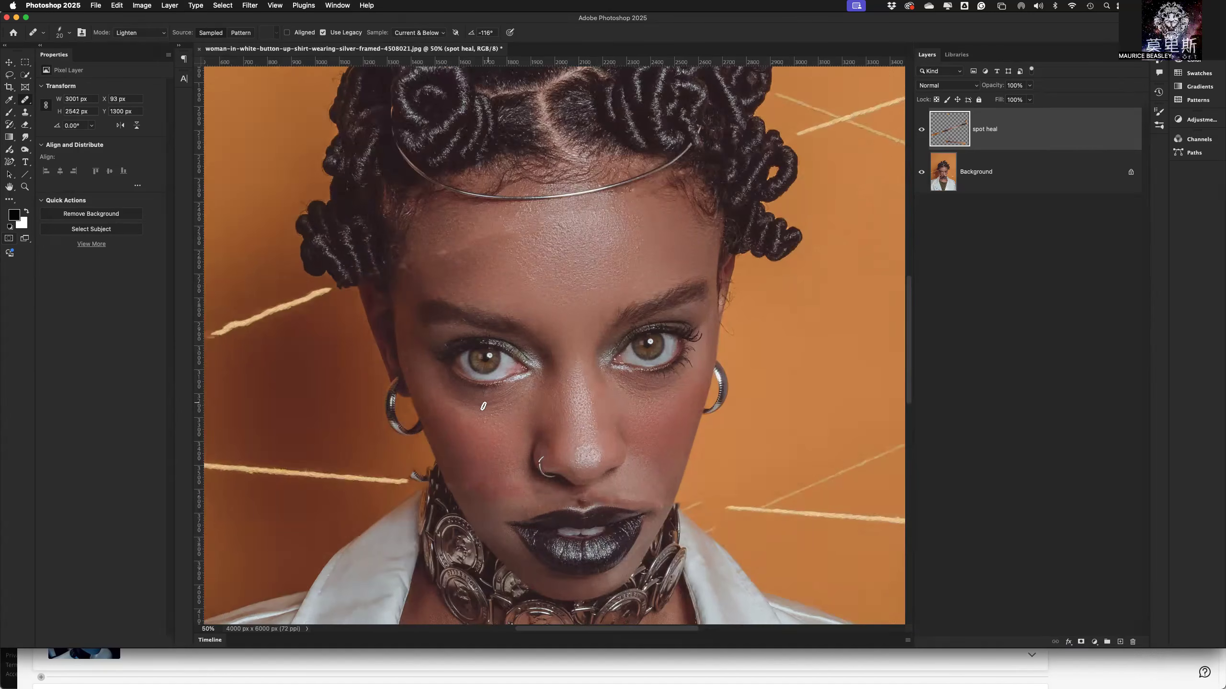
pyautogui.press(']')
pyautogui.press(']')
pyautogui.press(']')
pyautogui.press(']')
pyautogui.click(70, 33)
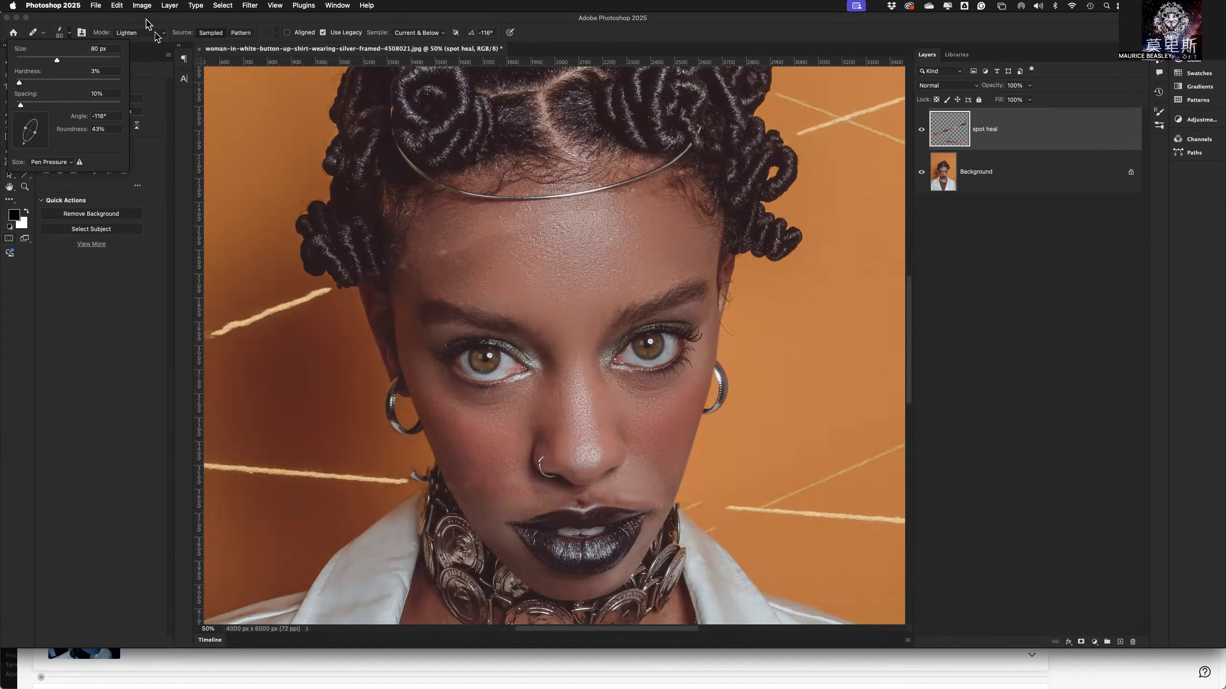
pyautogui.click(362, 38)
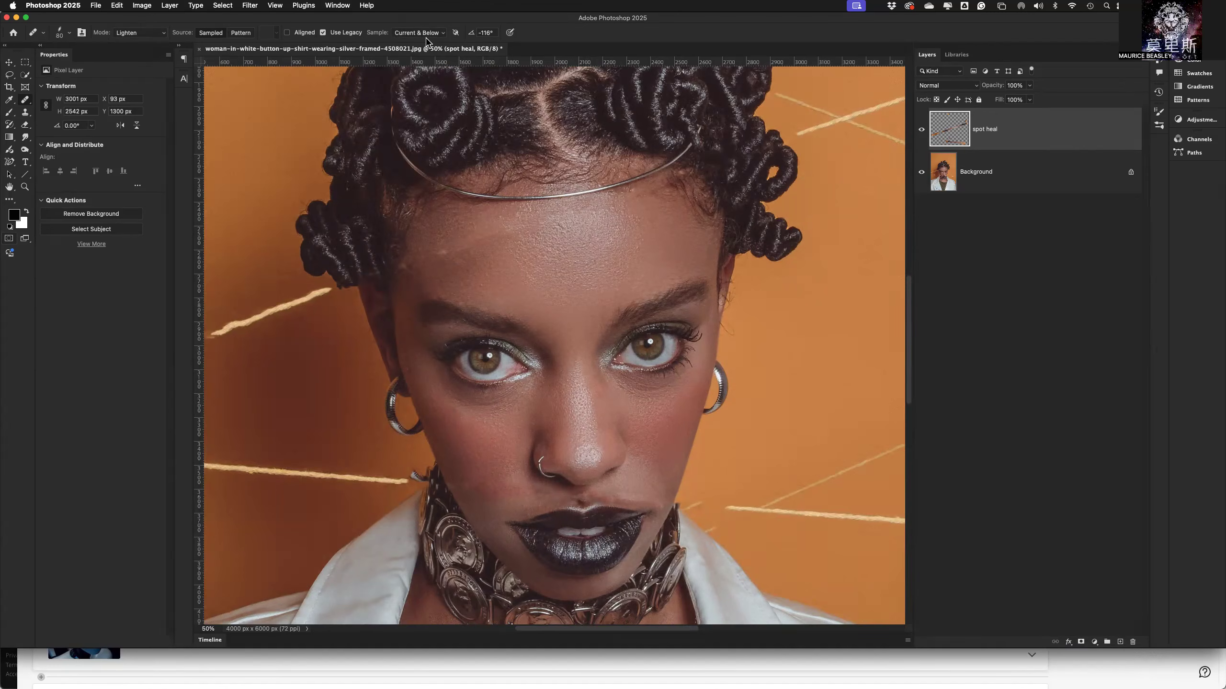
# Turn off Use Legacy and heal the skin under the eye on the nose-ring side, sampling from the cheek.
pyautogui.click(323, 33)
pyautogui.keyDown('alt'); pyautogui.click(494, 439); pyautogui.keyUp('alt')
pyautogui.moveTo(479, 402); pyautogui.dragTo(439, 380)
# Turn Use Legacy back on, heal the skin under the other eye from a cheek sample, and undo the last touch-up.
pyautogui.click(323, 33)
pyautogui.click(683, 379)
pyautogui.moveTo(610, 380); pyautogui.dragTo(666, 390)
pyautogui.click(440, 393)
pyautogui.click(495, 440)
pyautogui.press('super+z')
# Add a new layer above "spot heal" and name it "Dodge & Burn".
pyautogui.click(1121, 638)
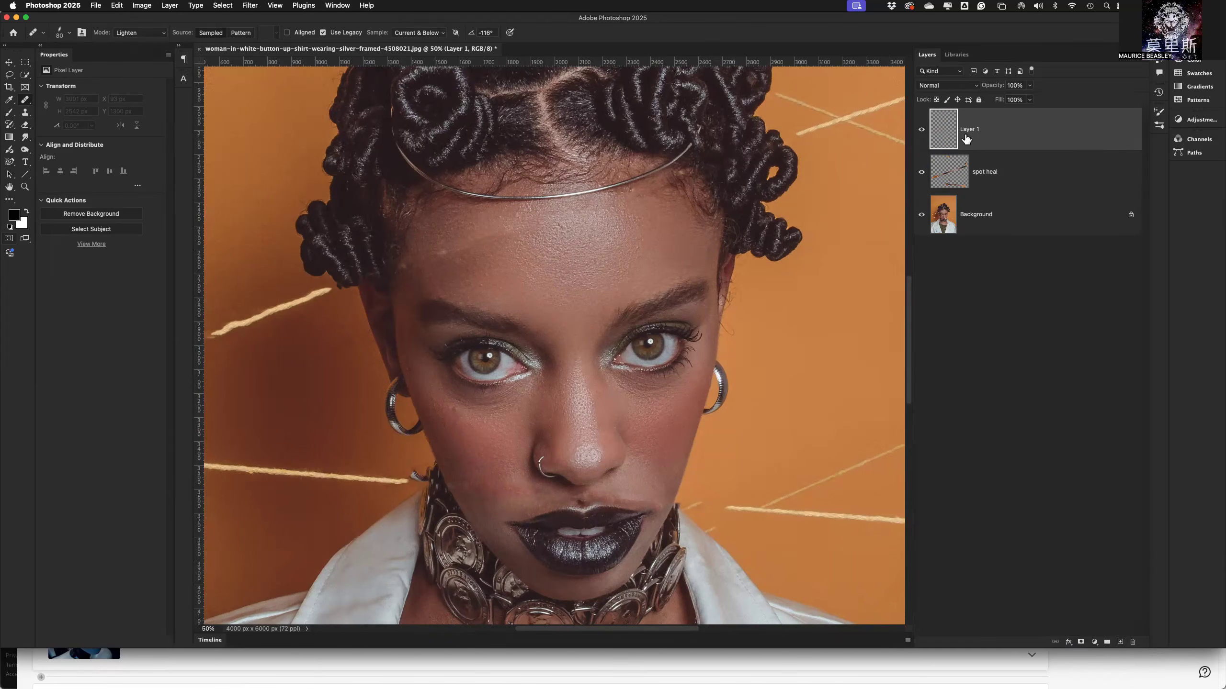
pyautogui.doubleClick(966, 134)
pyautogui.write('Di')
pyautogui.write('dge & Burn')
pyautogui.press('Return')
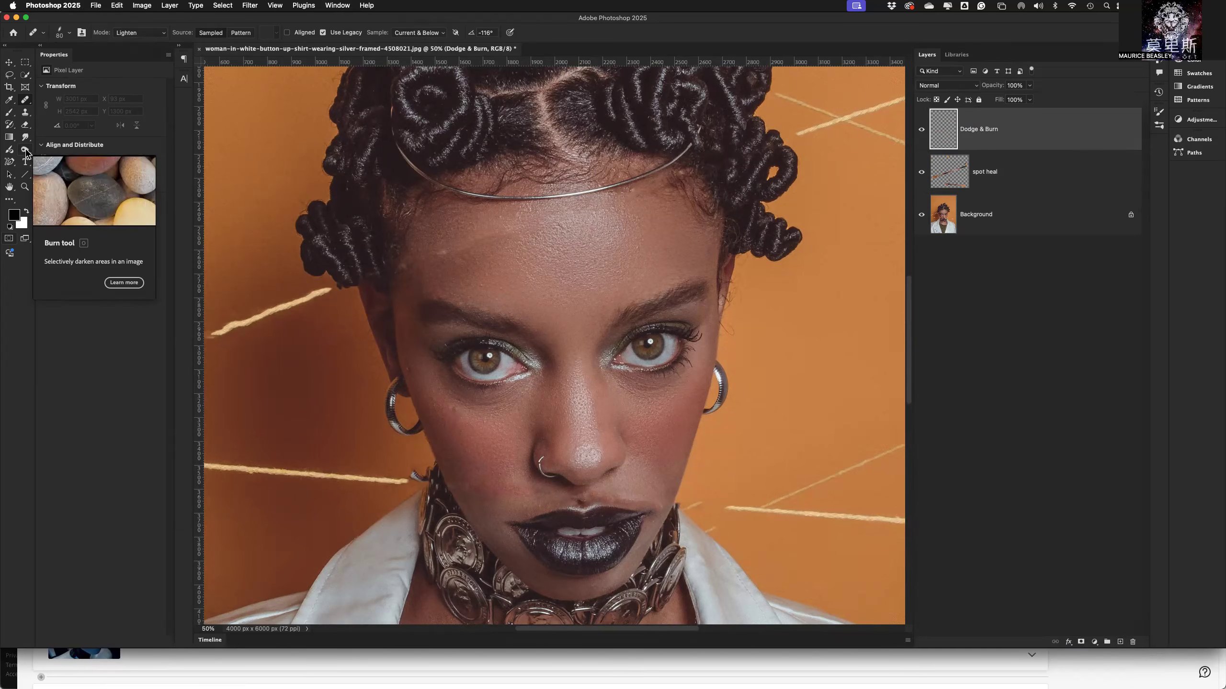
# Activate the Burn tool and show the other toning tools grouped with it.
pyautogui.click(26, 154)
pyautogui.rightClick(26, 153)
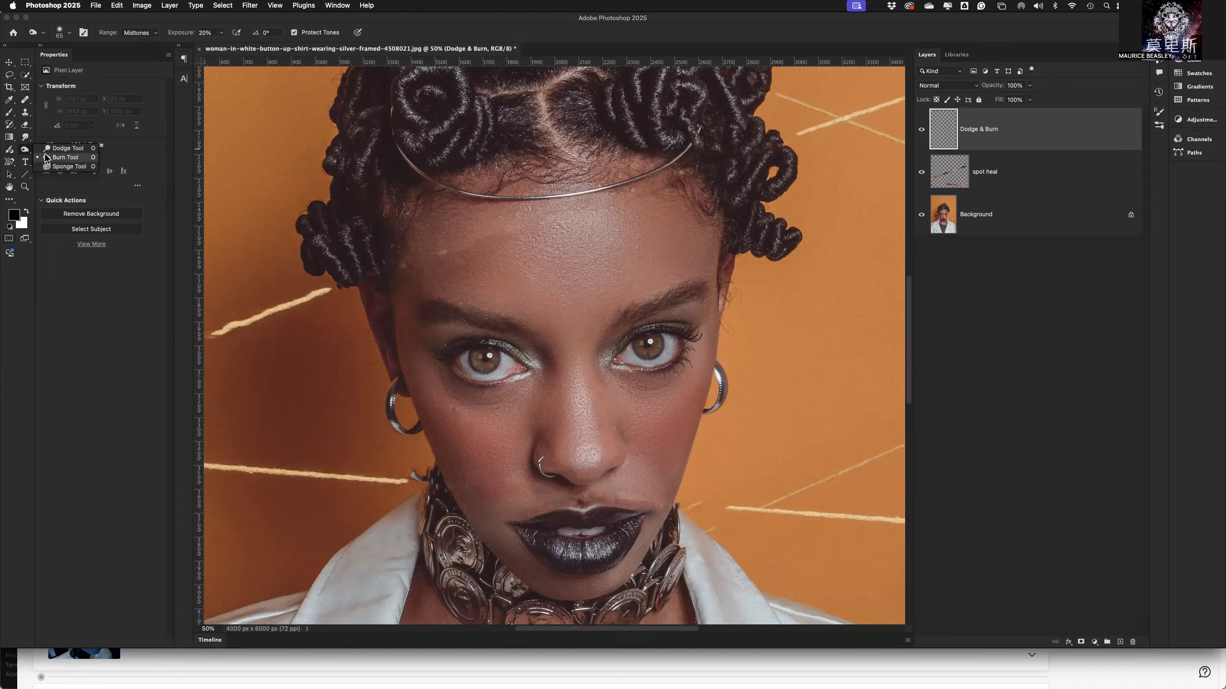
# Activate the Dodge tool and review its tonal range options, keeping Midtones.
pyautogui.click(58, 149)
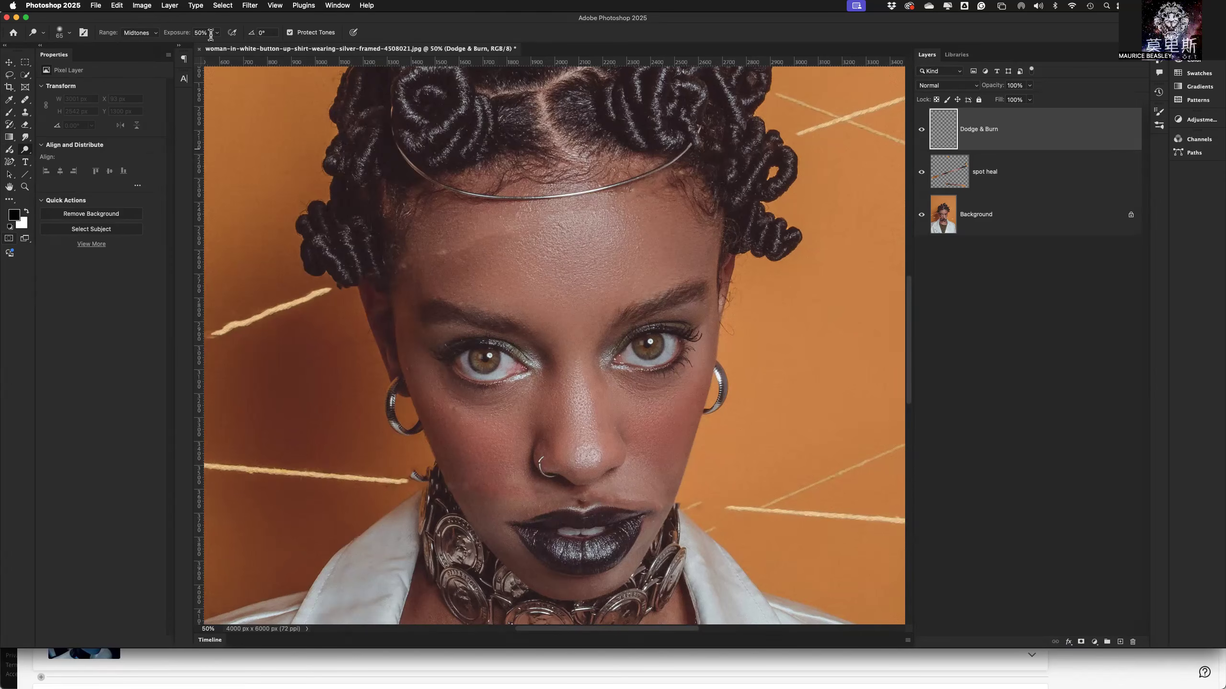
pyautogui.click(138, 33)
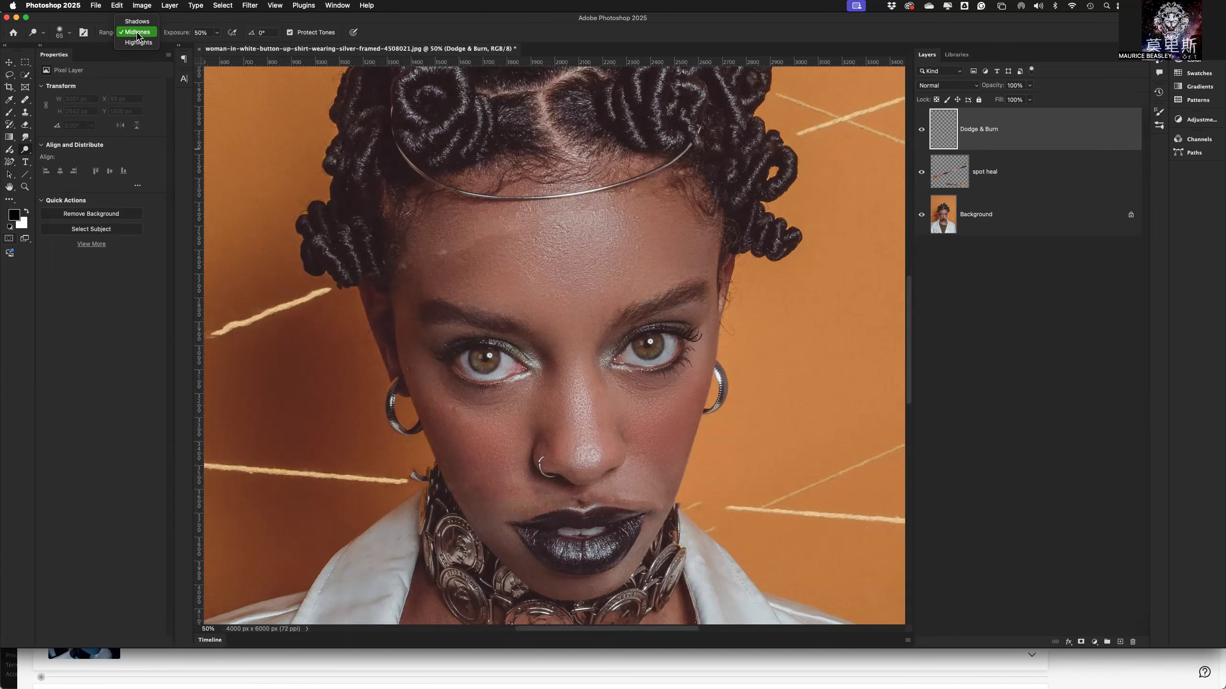
pyautogui.click(137, 33)
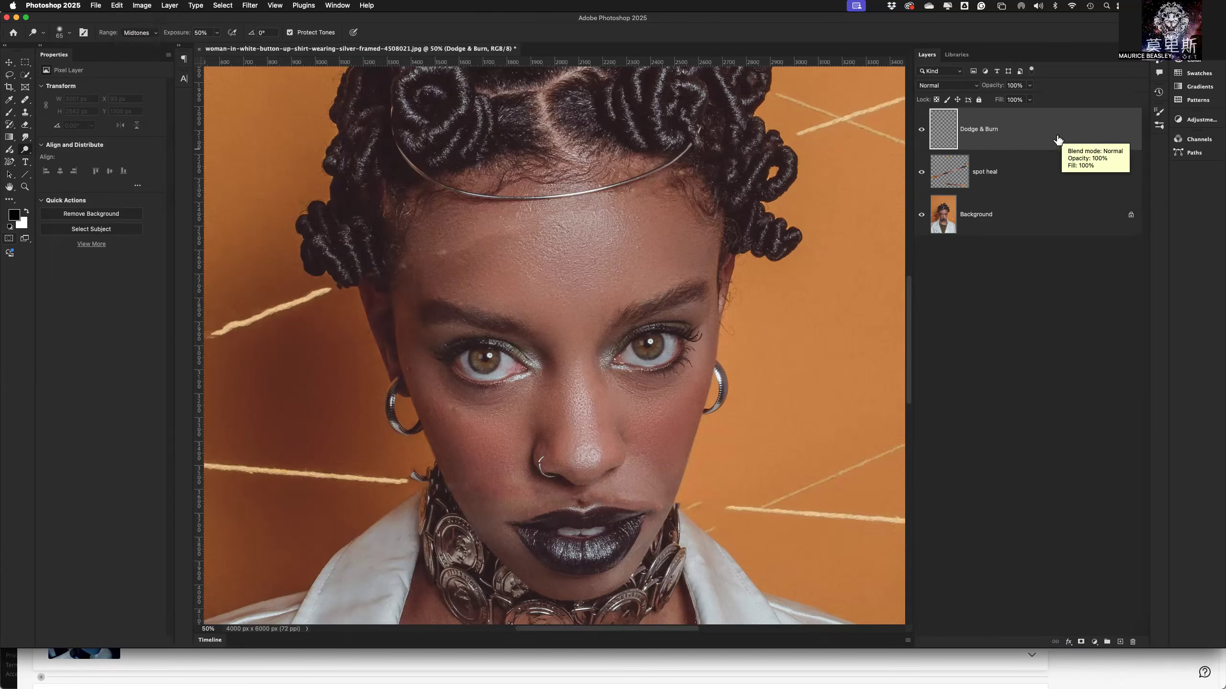
# Set the "Dodge & Burn" layer's blend mode to Overlay and activate the Brush tool.
pyautogui.click(978, 87)
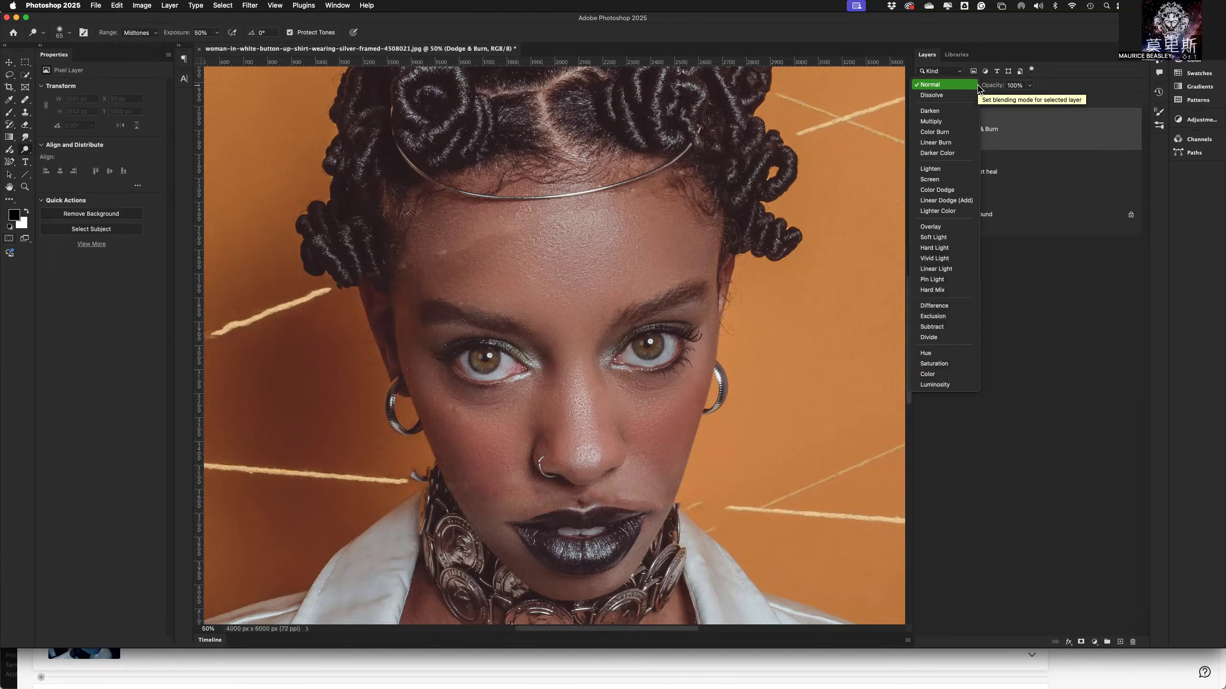
pyautogui.click(944, 227)
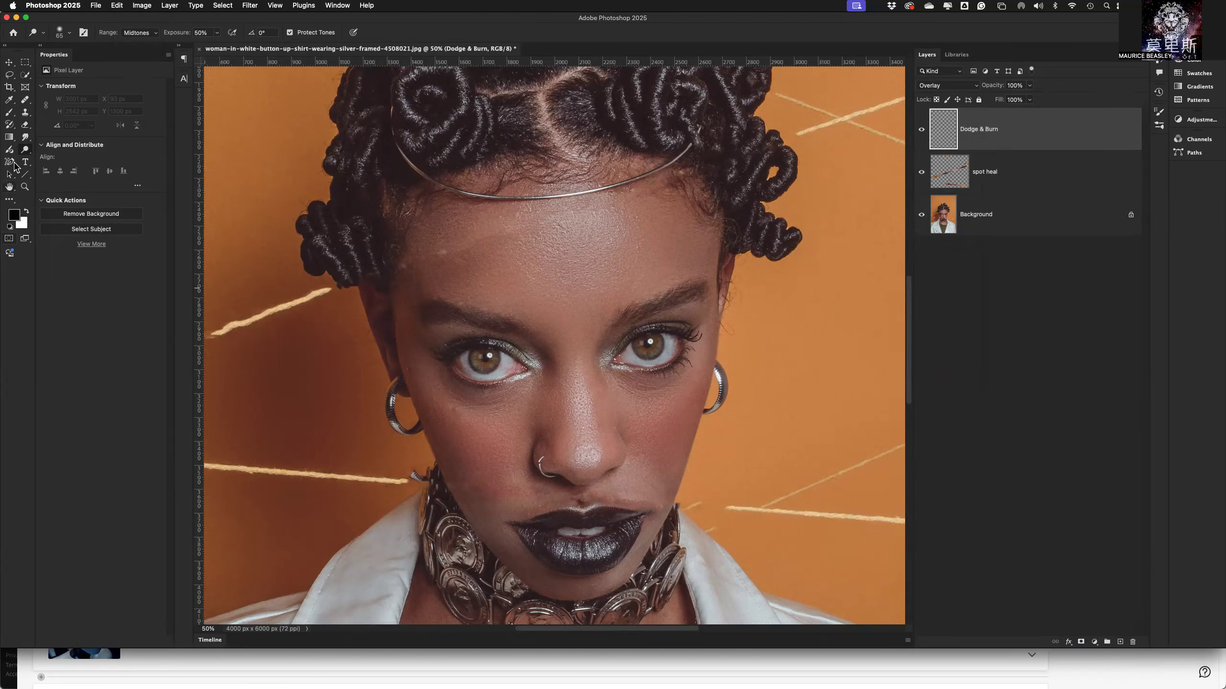
pyautogui.click(8, 113)
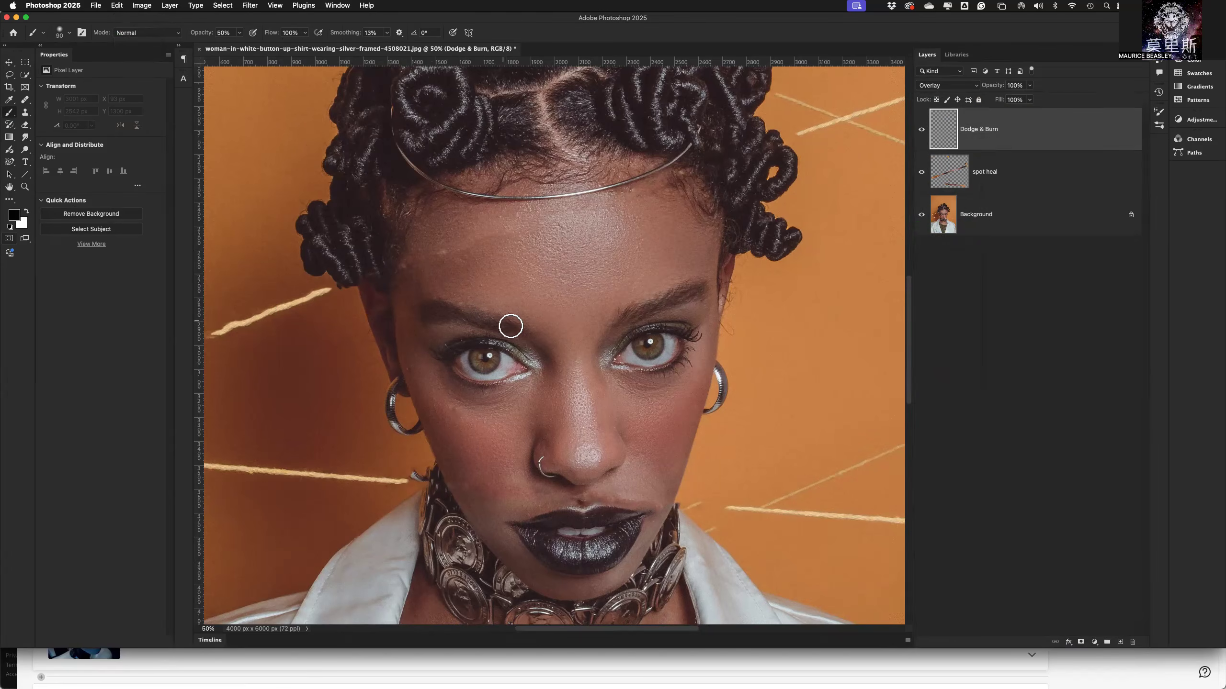
# Paint test strokes in black and then white across the cheek and hoop earring with a 175 px brush, and undo them.
pyautogui.press(']')
pyautogui.press(']')
pyautogui.press(']')
pyautogui.press(']')
pyautogui.moveTo(693, 392)
pyautogui.mouseDown()
pyautogui.moveTo(672, 417)
pyautogui.moveTo(717, 401)
pyautogui.moveTo(646, 424)
pyautogui.mouseUp()
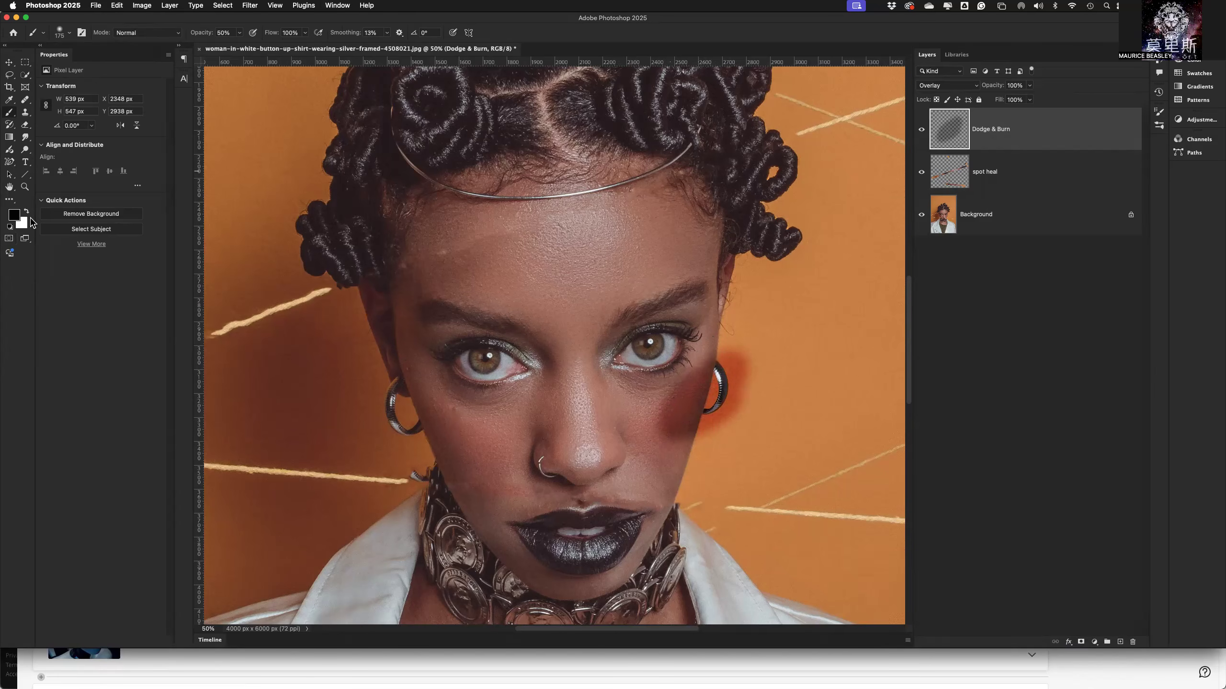
pyautogui.click(26, 211)
pyautogui.moveTo(649, 416)
pyautogui.mouseDown()
pyautogui.moveTo(675, 402)
pyautogui.moveTo(683, 417)
pyautogui.moveTo(724, 386)
pyautogui.moveTo(783, 395)
pyautogui.mouseUp()
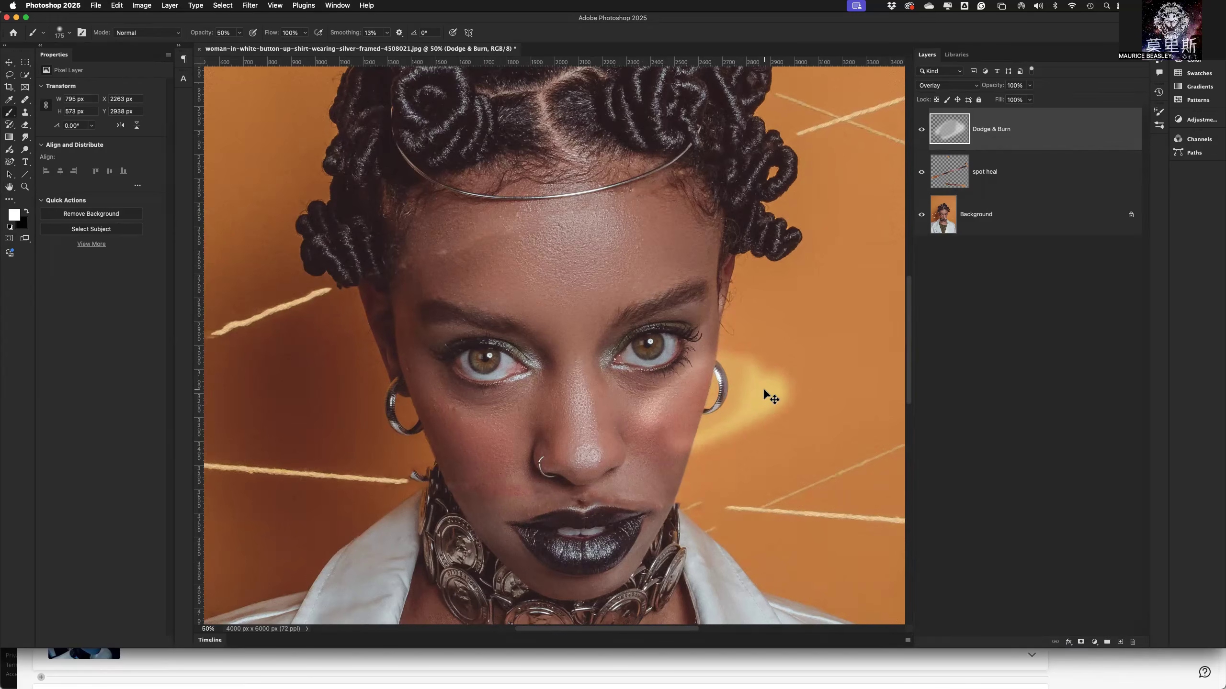
pyautogui.press('super+z')
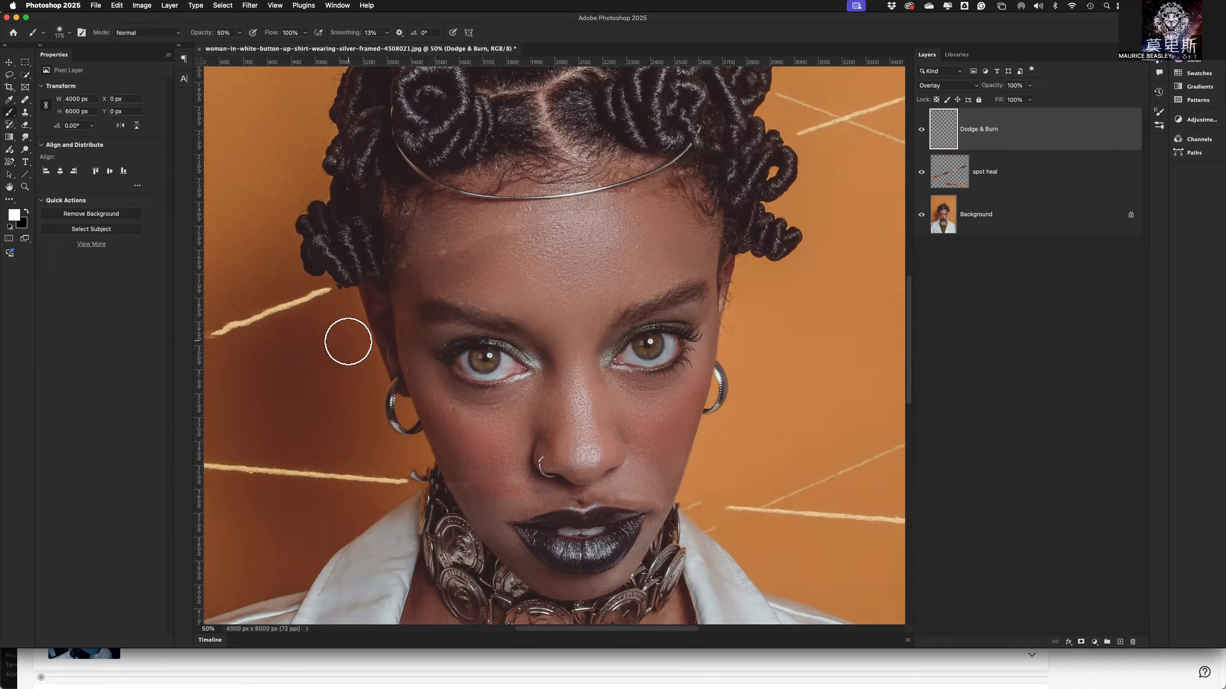
pyautogui.click(27, 212)
pyautogui.click(26, 213)
# Enlarge the brush preset picker and choose the Soft Round brush from General Brushes.
pyautogui.click(69, 33)
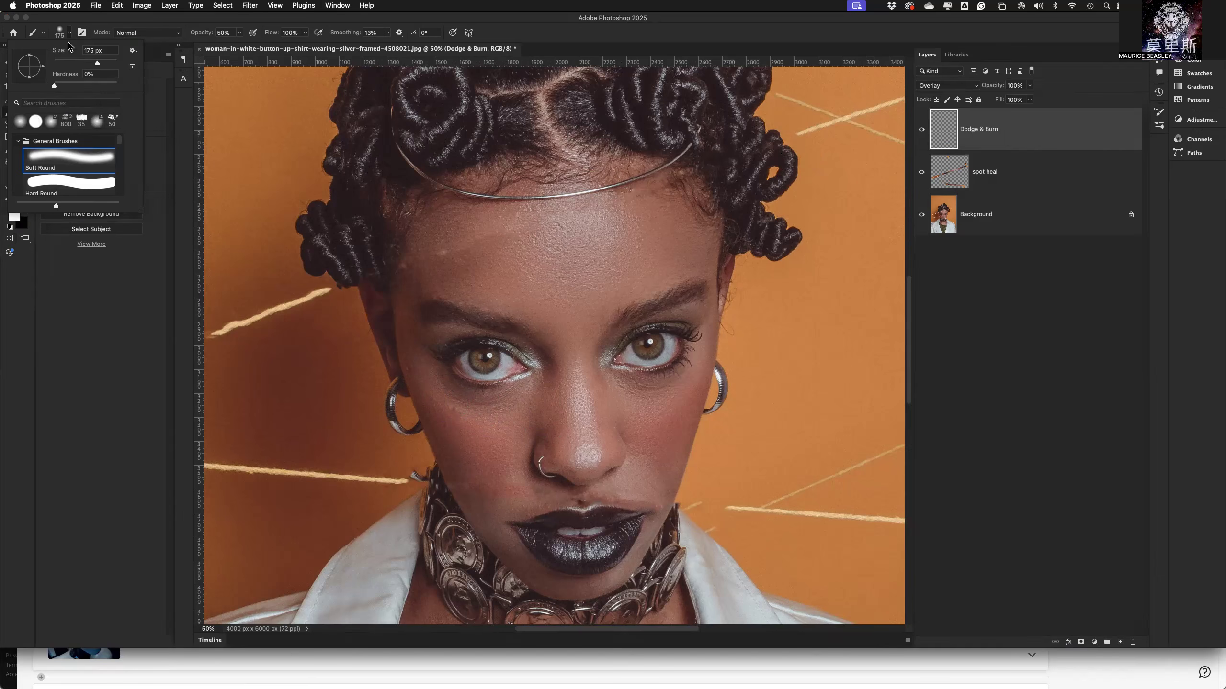
pyautogui.click(141, 214)
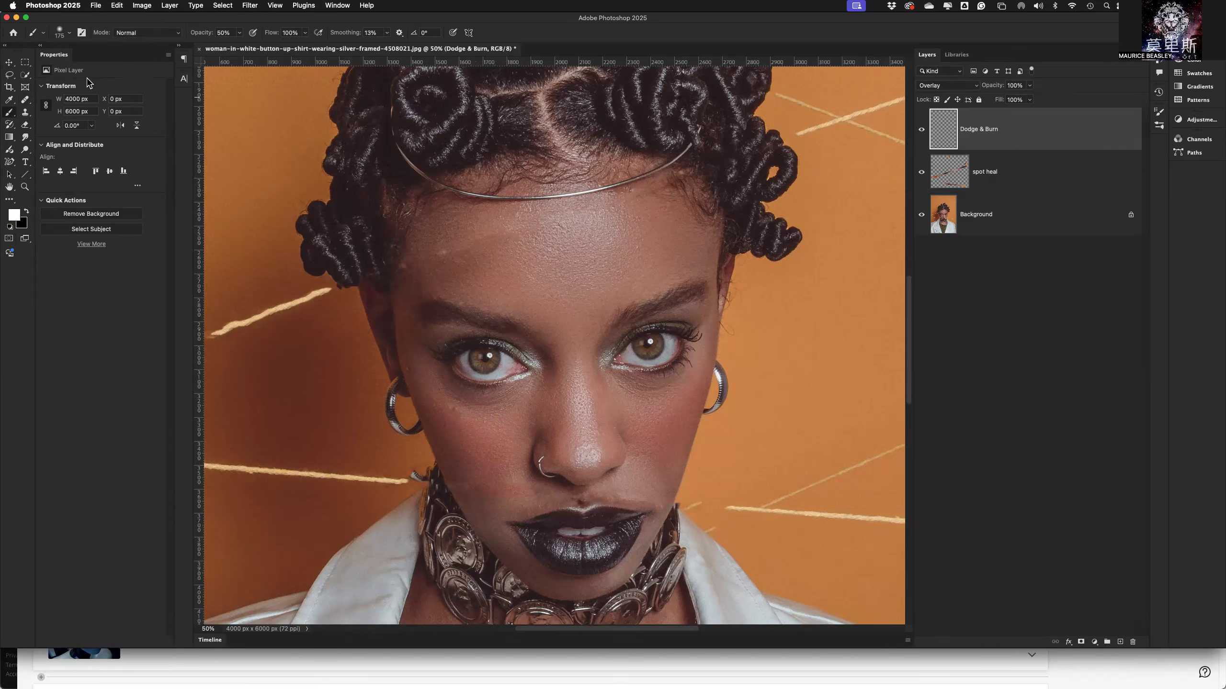
pyautogui.click(71, 35)
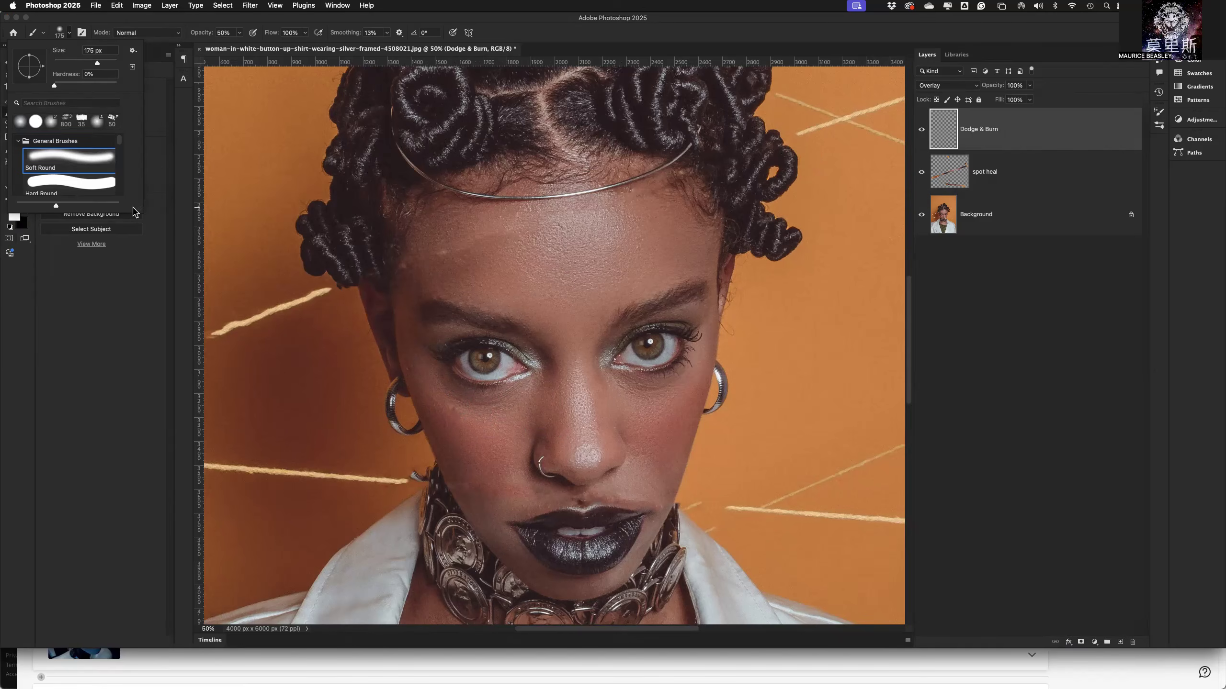
pyautogui.moveTo(145, 213)
pyautogui.mouseDown()
pyautogui.moveTo(426, 268)
pyautogui.moveTo(520, 312)
pyautogui.mouseUp()
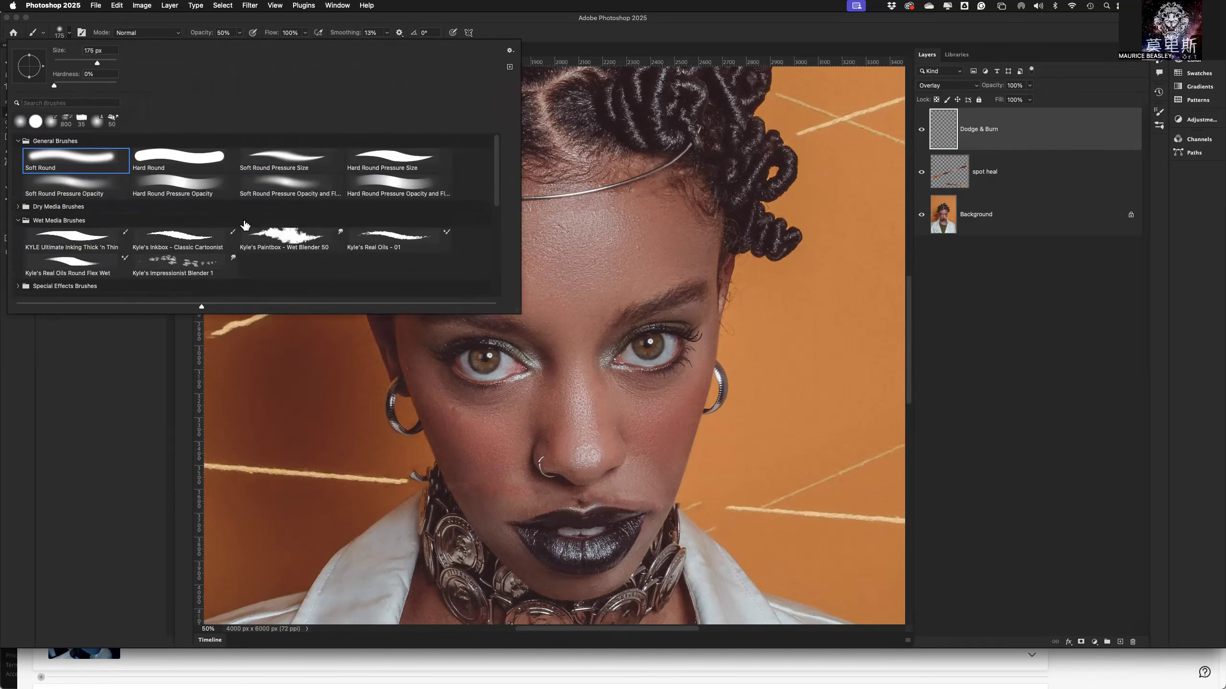
pyautogui.click(76, 171)
pyautogui.doubleClick(65, 163)
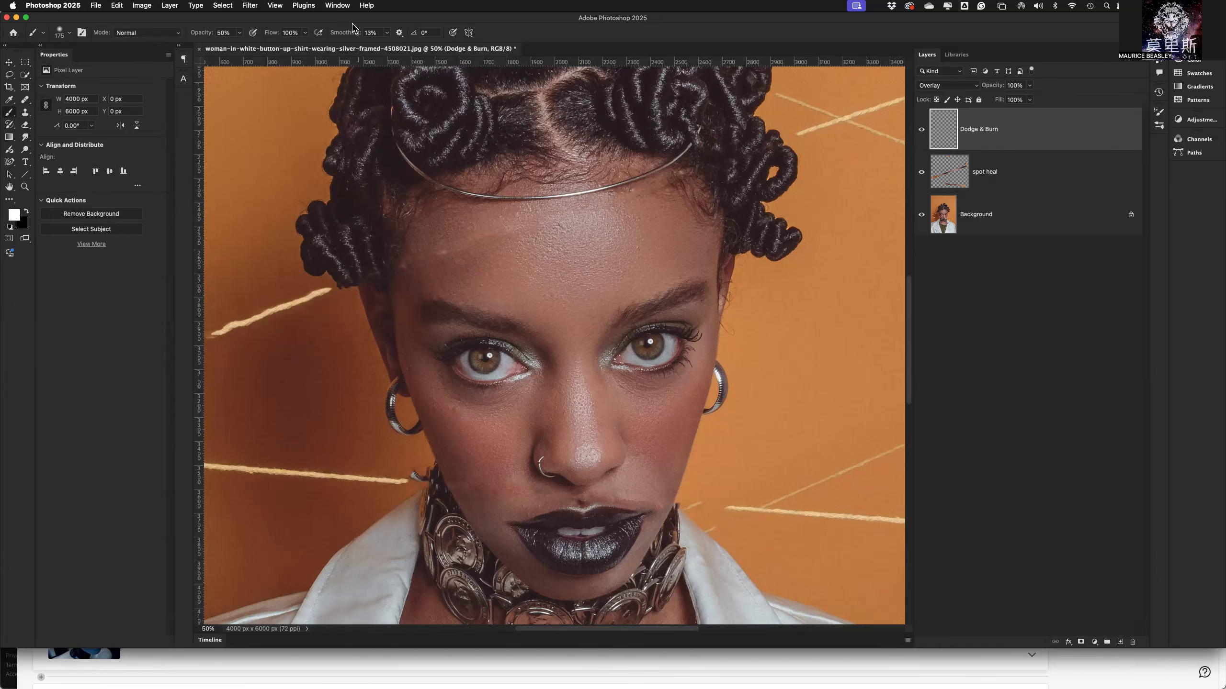
# Show the Brushes and Brush Settings panels and set the brush tip spacing to 10%.
pyautogui.click(338, 6)
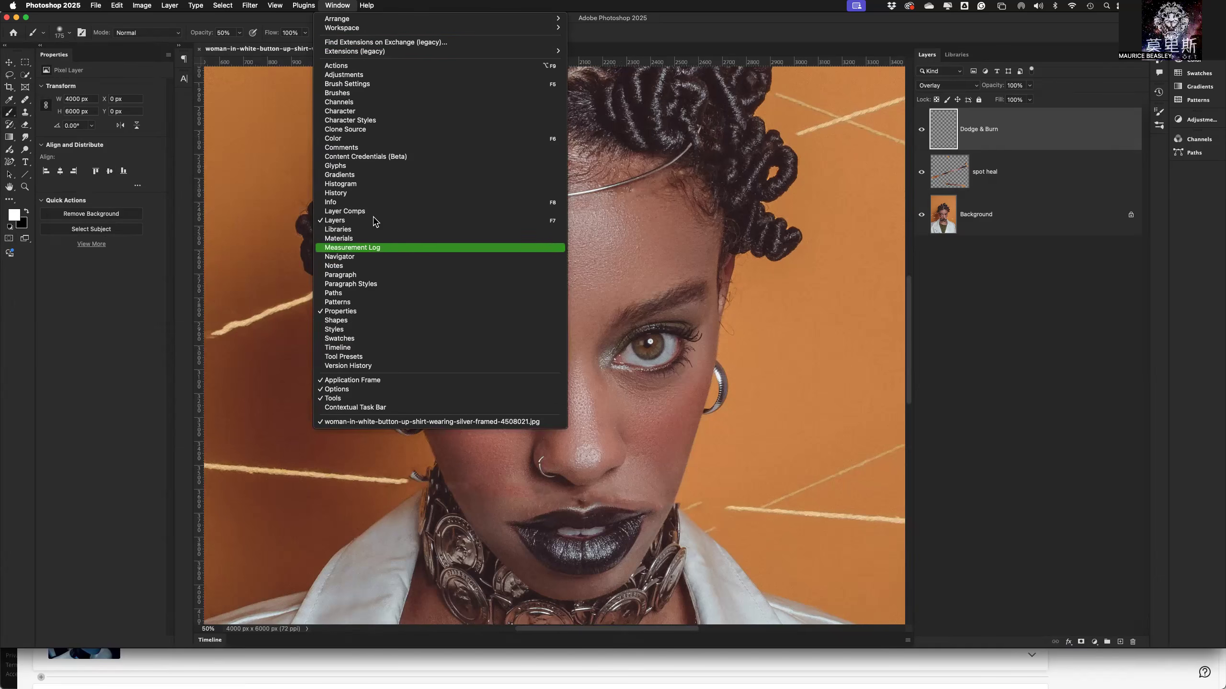
pyautogui.click(362, 93)
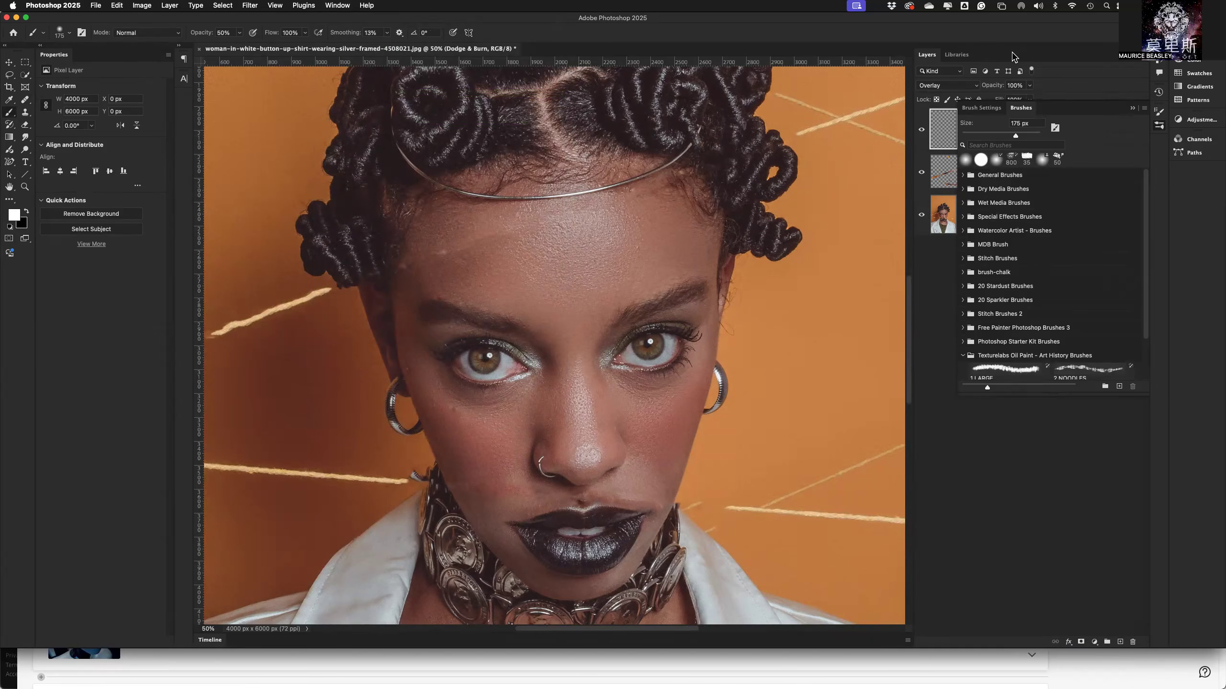
pyautogui.click(341, 6)
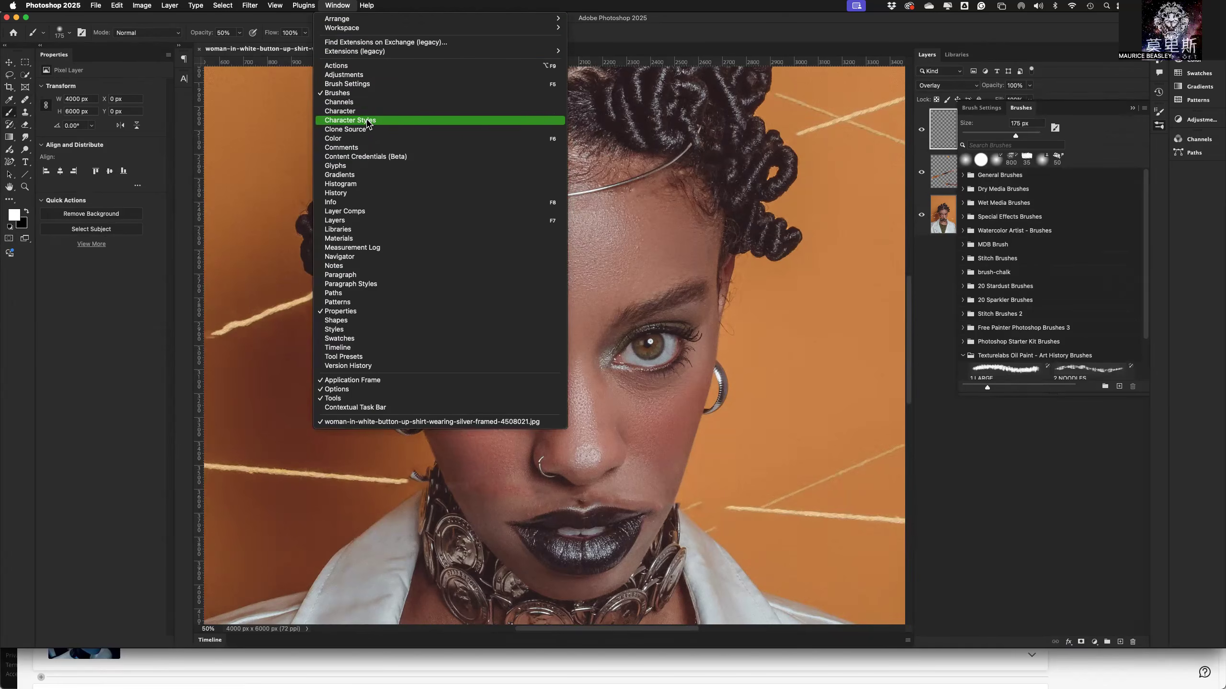
pyautogui.click(370, 85)
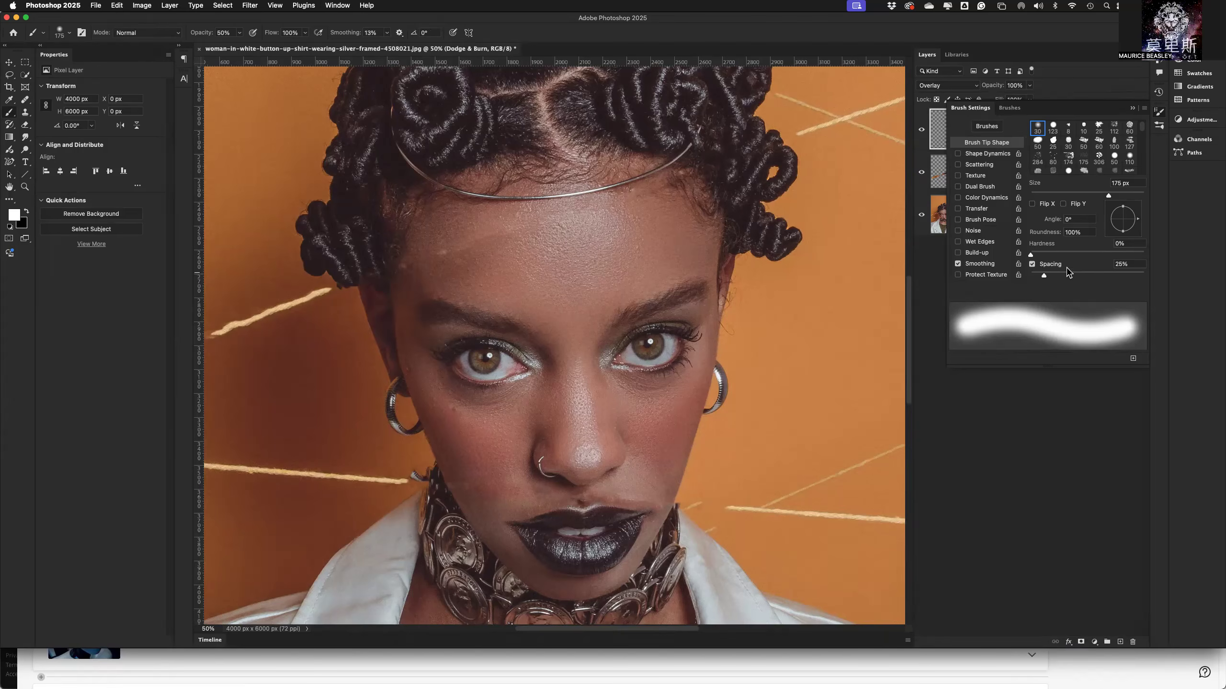
pyautogui.click(1101, 264)
pyautogui.write('10')
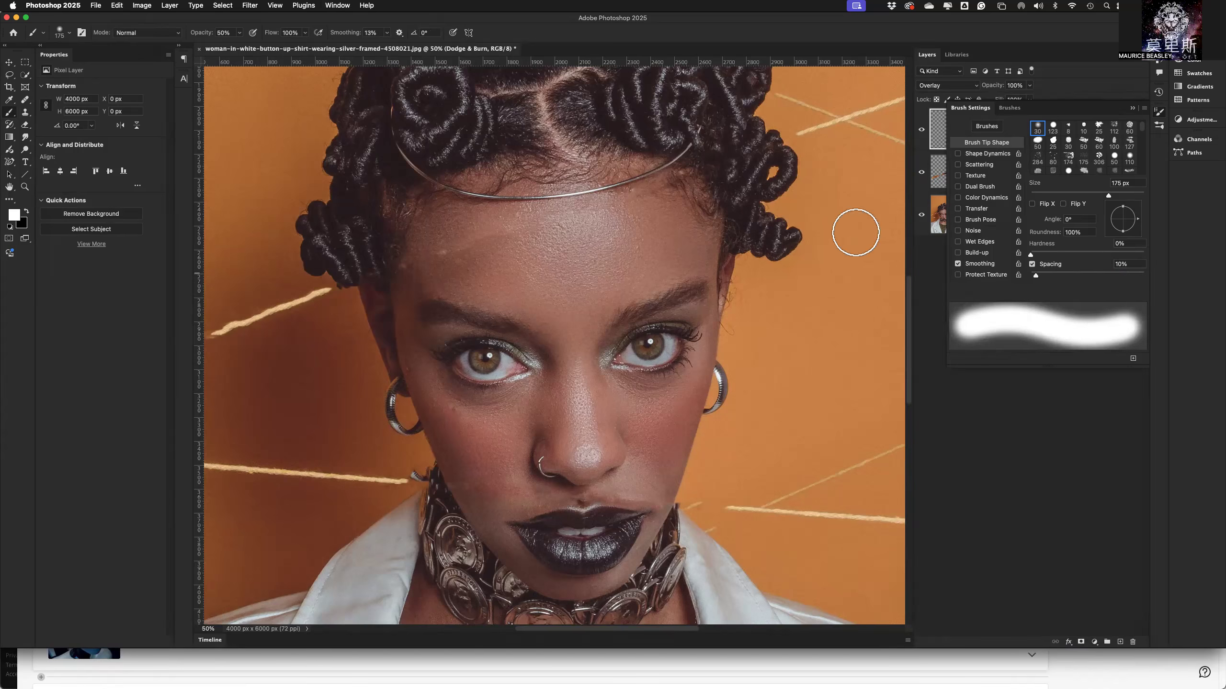
# Reselect the Soft Round preset, set its spacing to 10% again, and collapse Brush Settings.
pyautogui.click(69, 34)
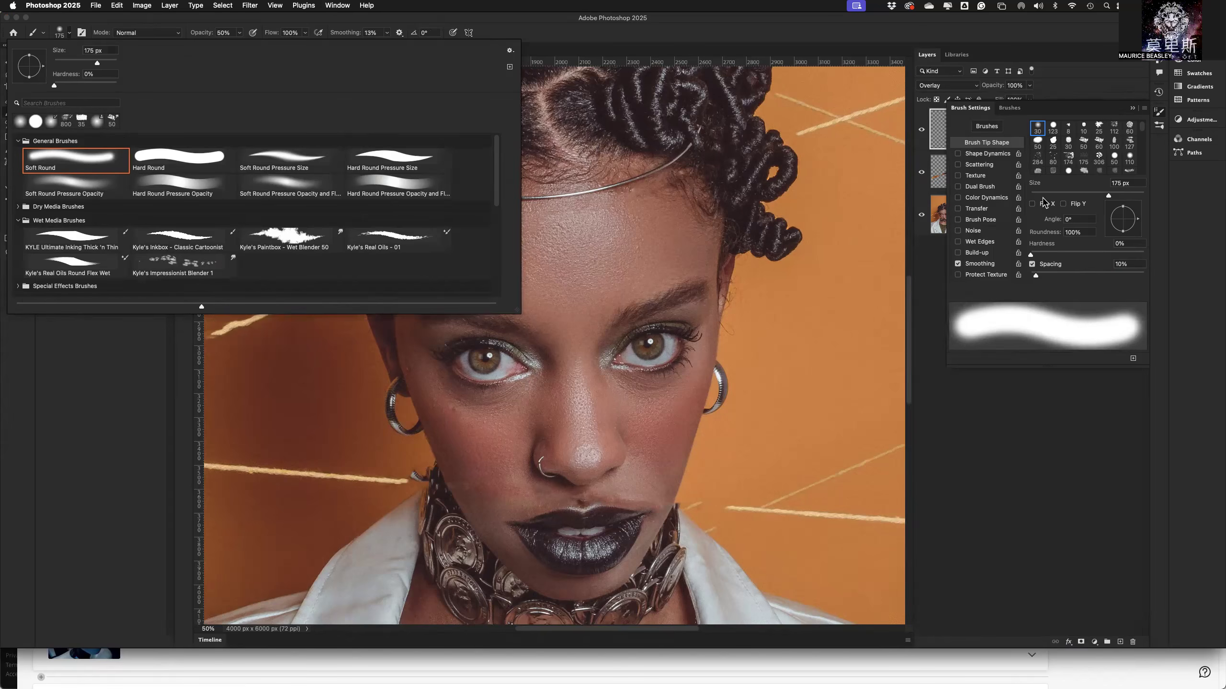
pyautogui.doubleClick(97, 162)
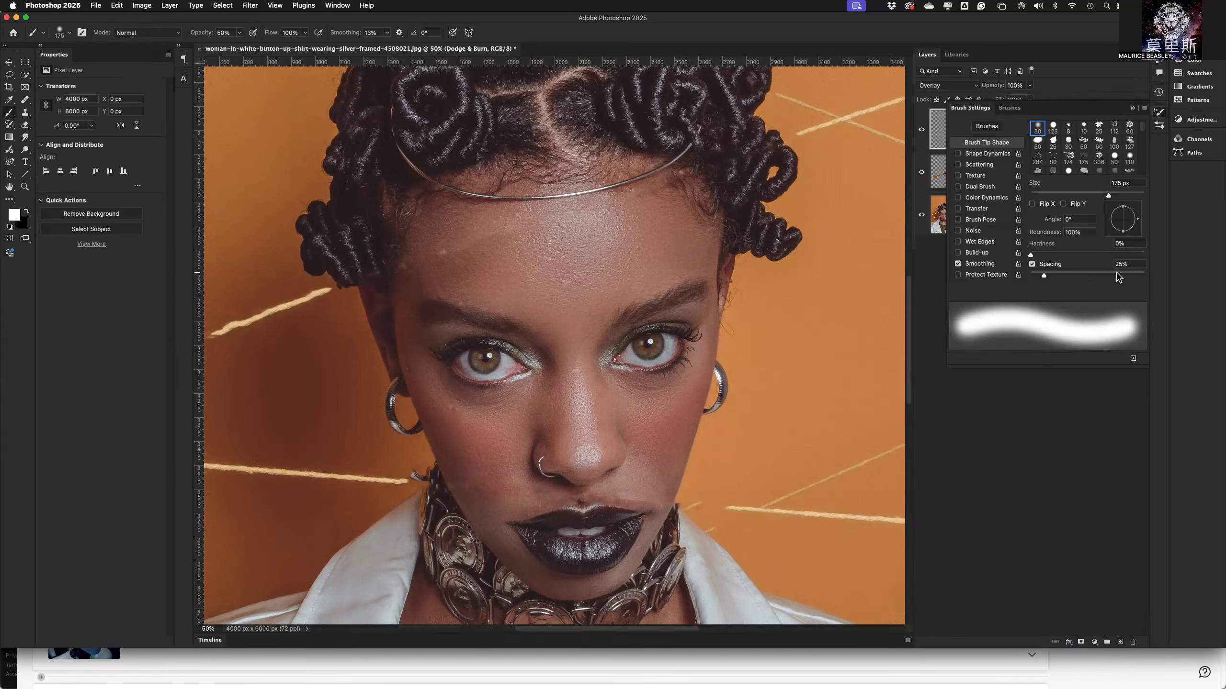
pyautogui.click(1119, 264)
pyautogui.write('10')
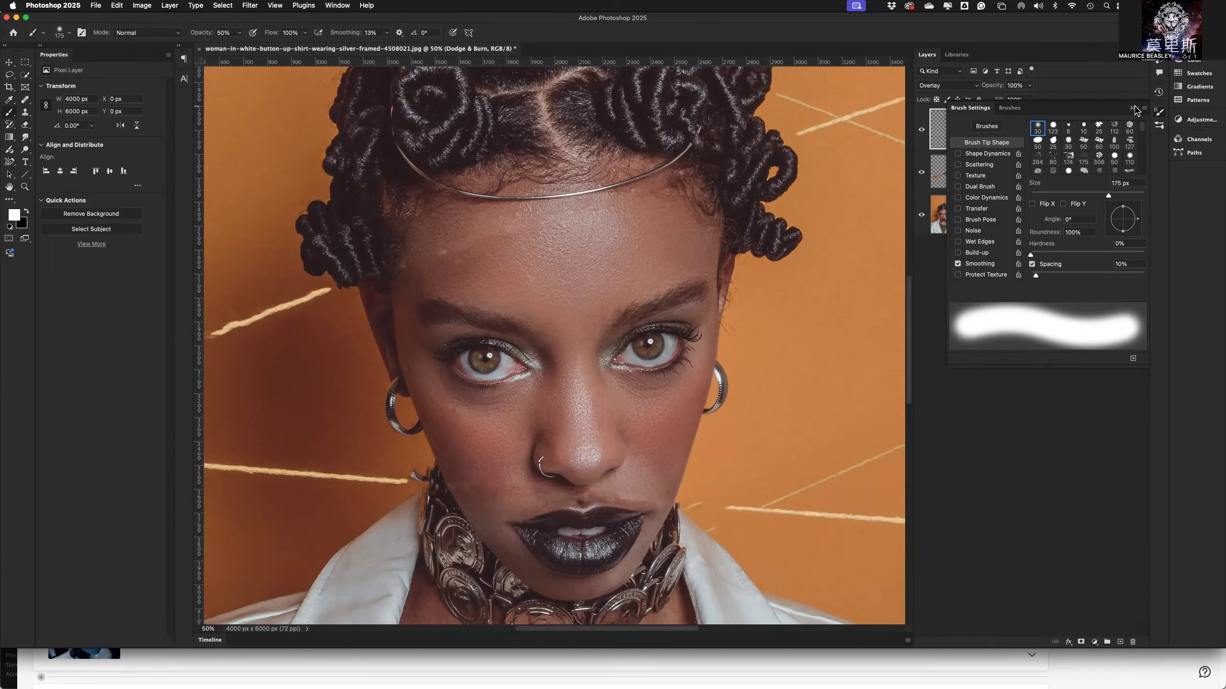
pyautogui.click(1133, 109)
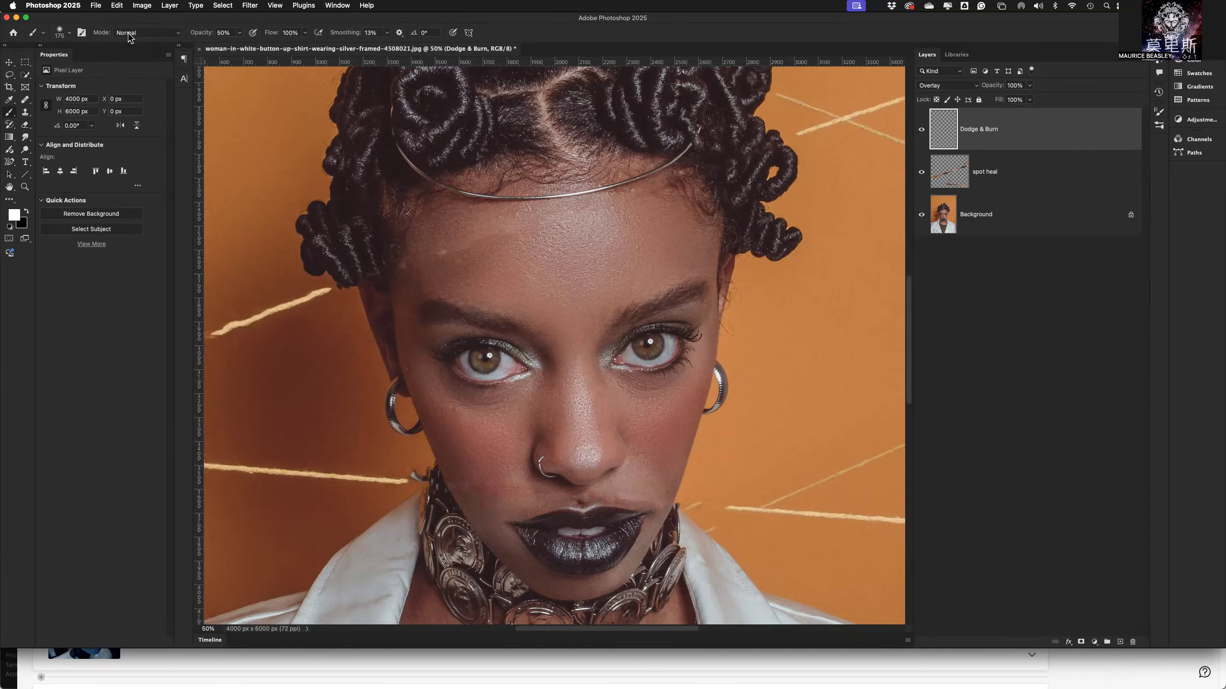
# Set the brush opacity to 10%.
pyautogui.click(203, 34)
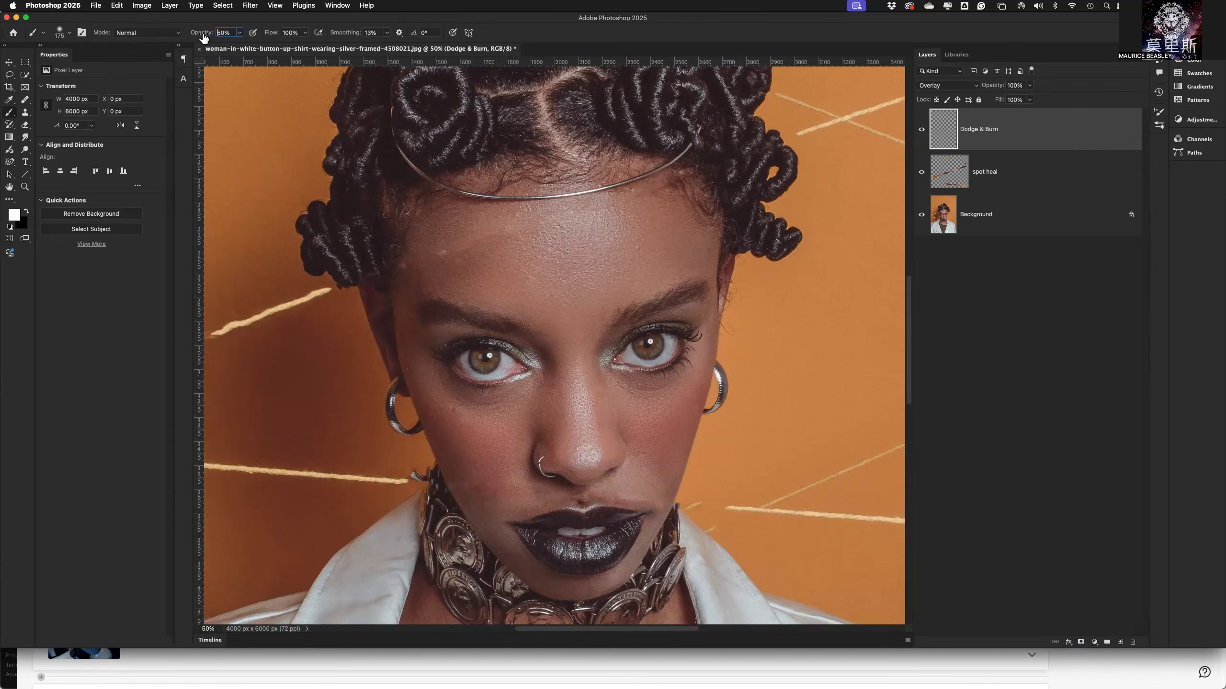
pyautogui.doubleClick(230, 33)
pyautogui.write('10')
pyautogui.press('Return')
# Reduce the brush to 80 px and paint white to lighten the skin under the eye on the nose-ring side.
pyautogui.press('[')
pyautogui.press('[')
pyautogui.press('[')
pyautogui.press('[')
pyautogui.moveTo(453, 392); pyautogui.dragTo(438, 366)
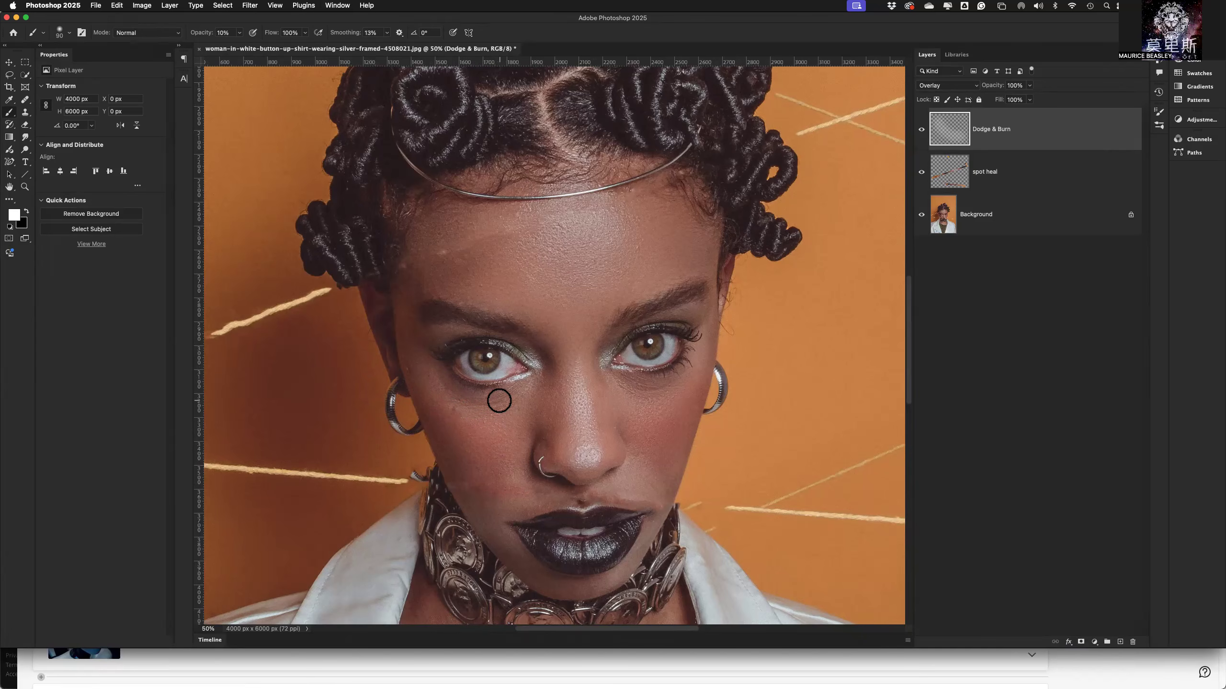
pyautogui.moveTo(450, 387); pyautogui.dragTo(437, 376)
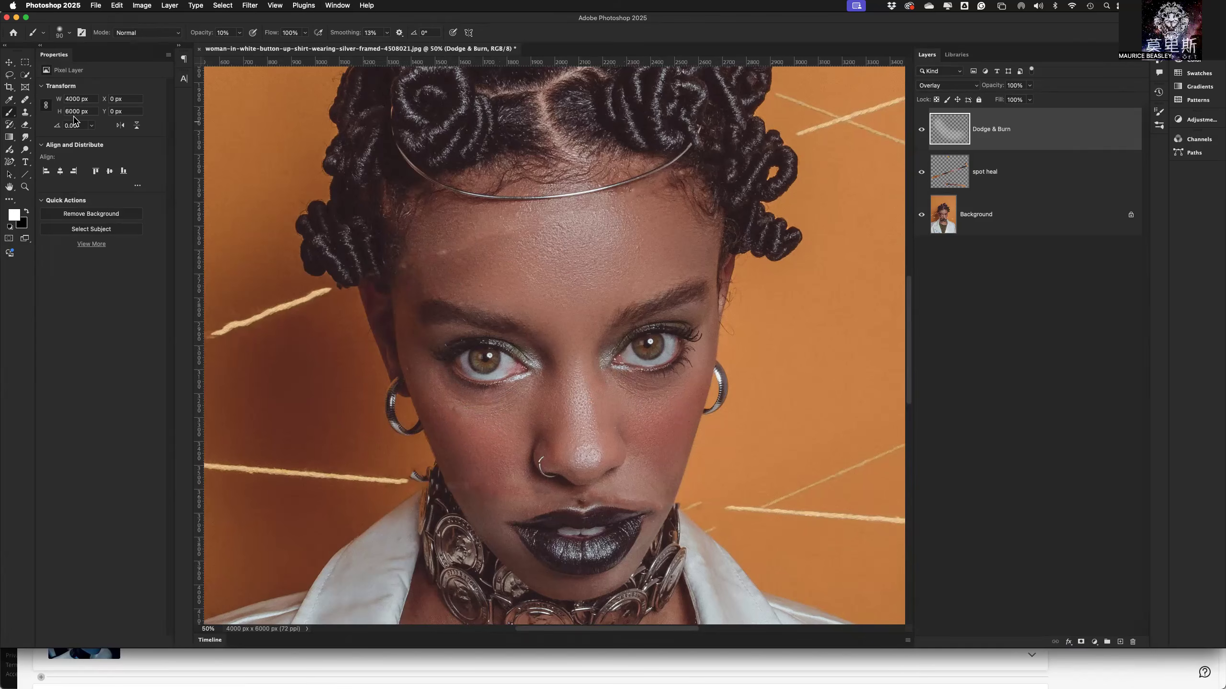
# Switch to black, darken the light mark on the forehead above the eyebrow, and undo the last few strokes.
pyautogui.click(27, 213)
pyautogui.click(442, 253)
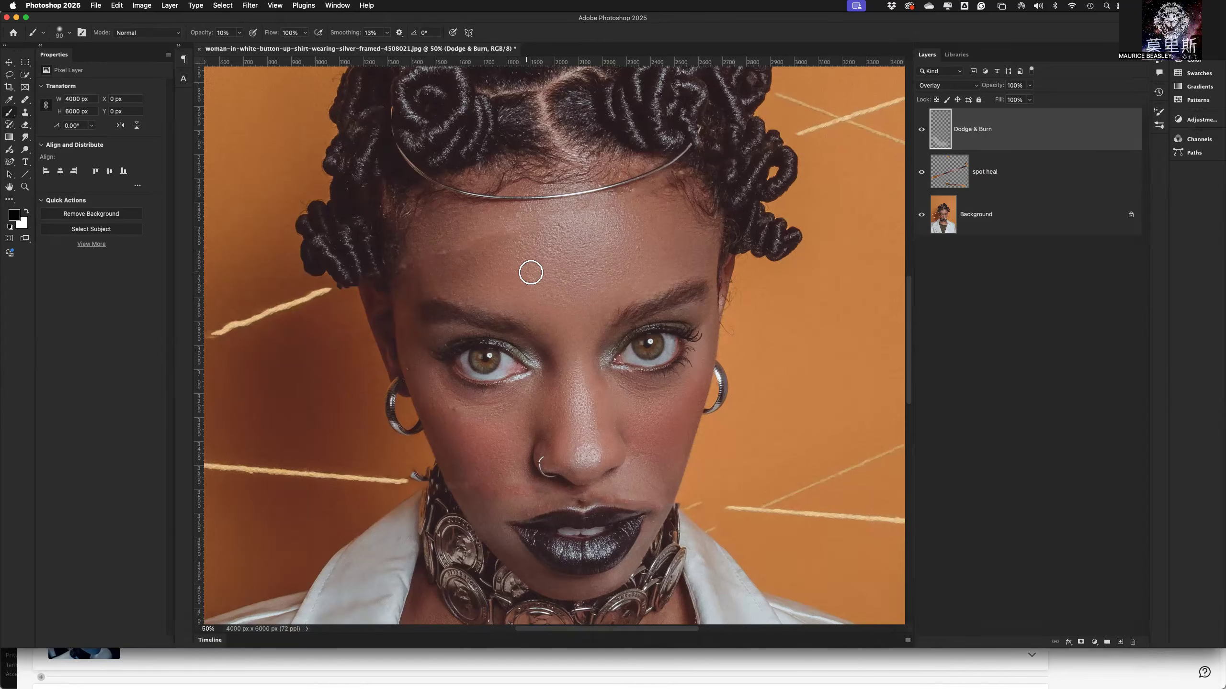
pyautogui.click(443, 251)
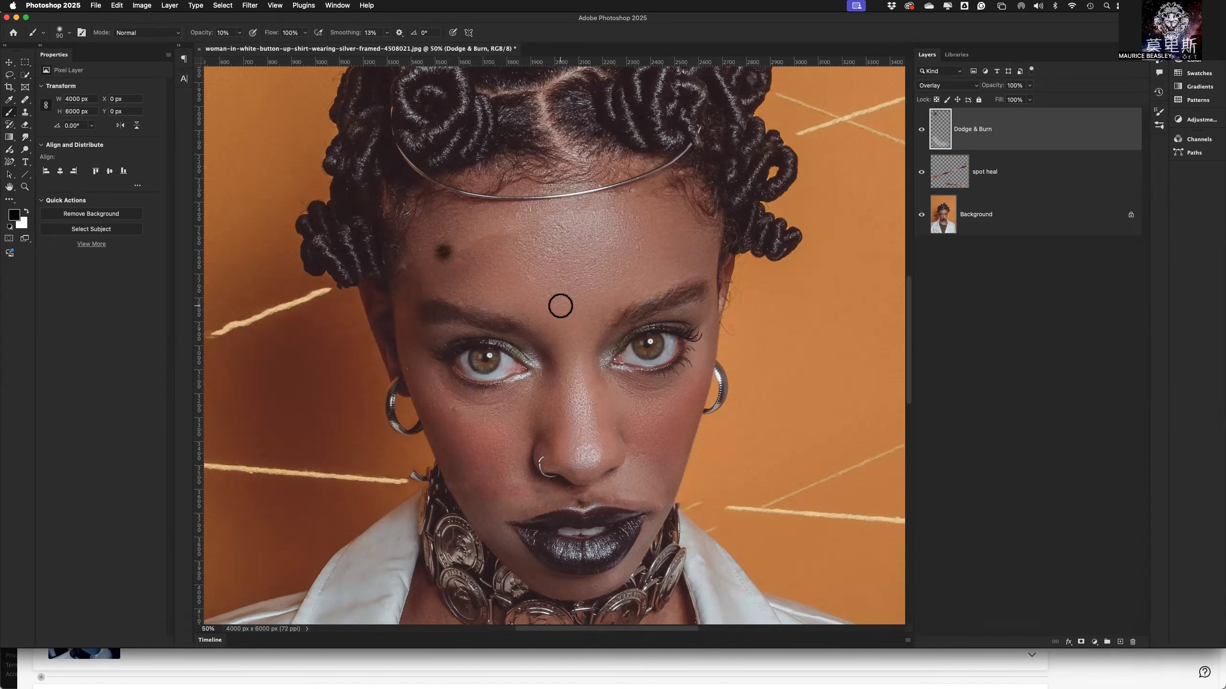
pyautogui.press('super+z')
pyautogui.press('super+z')
pyautogui.press('super+z')
# Use a smaller brush with white to lighten the dark spot between the nose and upper lip.
pyautogui.press('[')
pyautogui.press('[')
pyautogui.press('[')
pyautogui.press('[')
pyautogui.press('[')
pyautogui.press('[')
pyautogui.press('[')
pyautogui.press('[')
pyautogui.press('[')
pyautogui.click(27, 211)
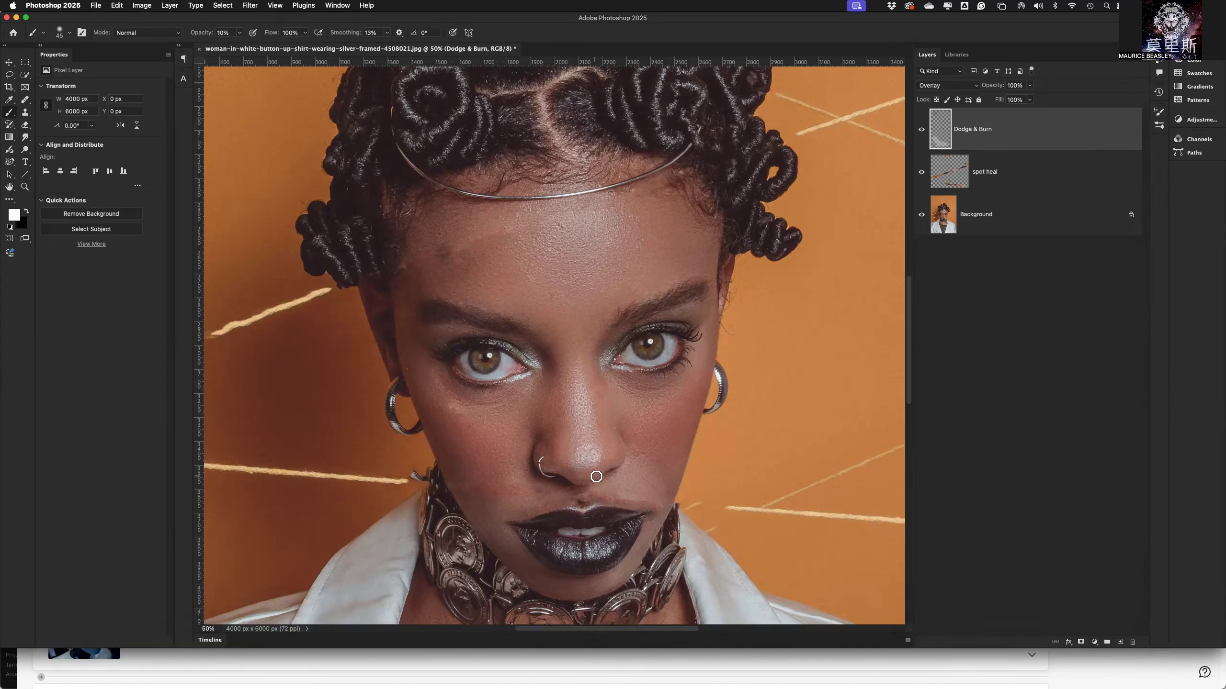
pyautogui.moveTo(579, 496); pyautogui.dragTo(577, 491)
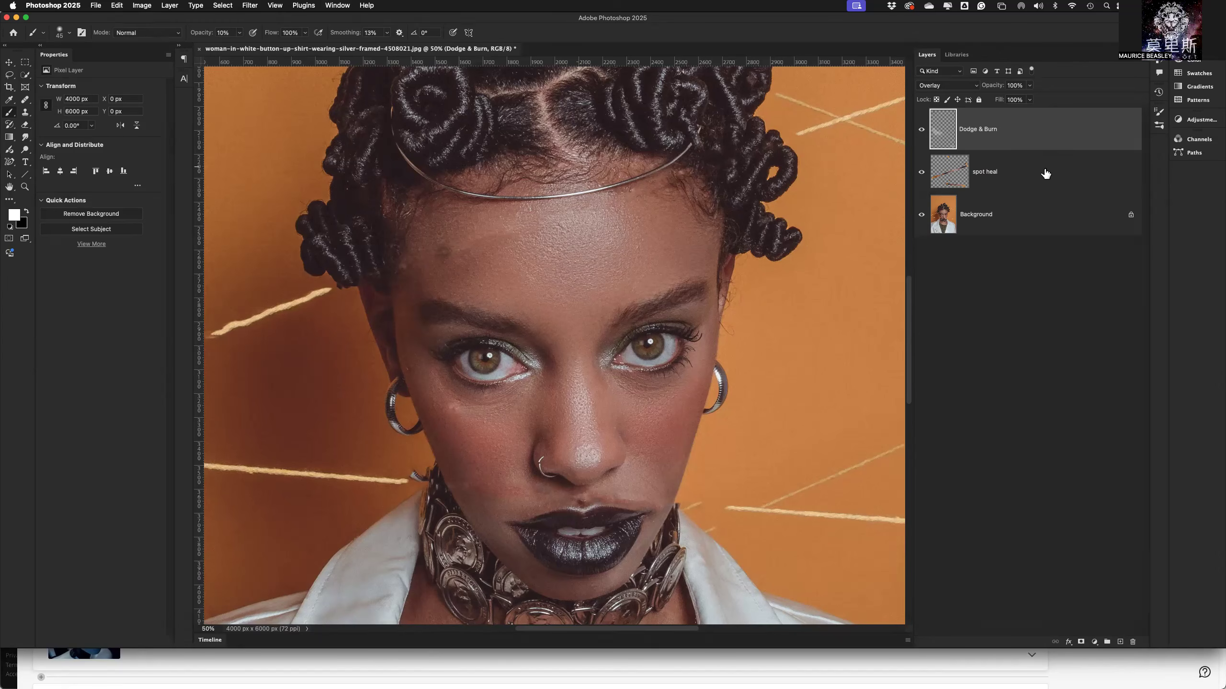
# Hide the "spot heal" and "Dodge & Burn" layers and duplicate the Background layer as "remove".
pyautogui.click(921, 173)
pyautogui.click(922, 129)
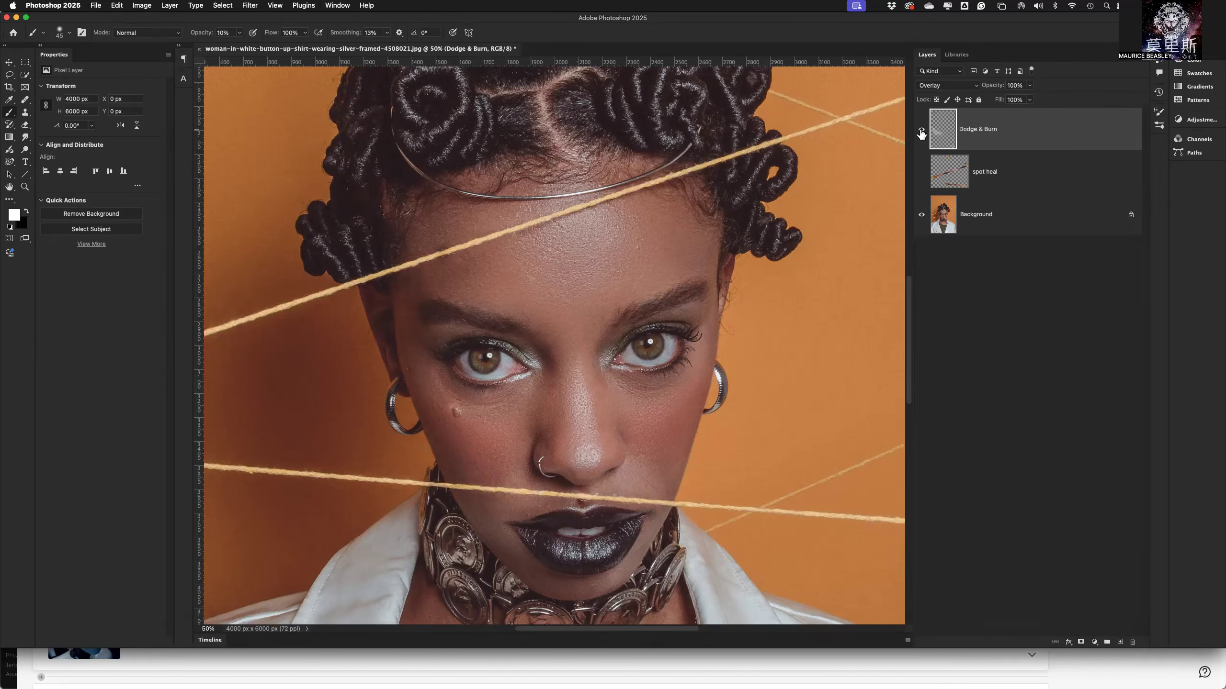
pyautogui.click(1011, 217)
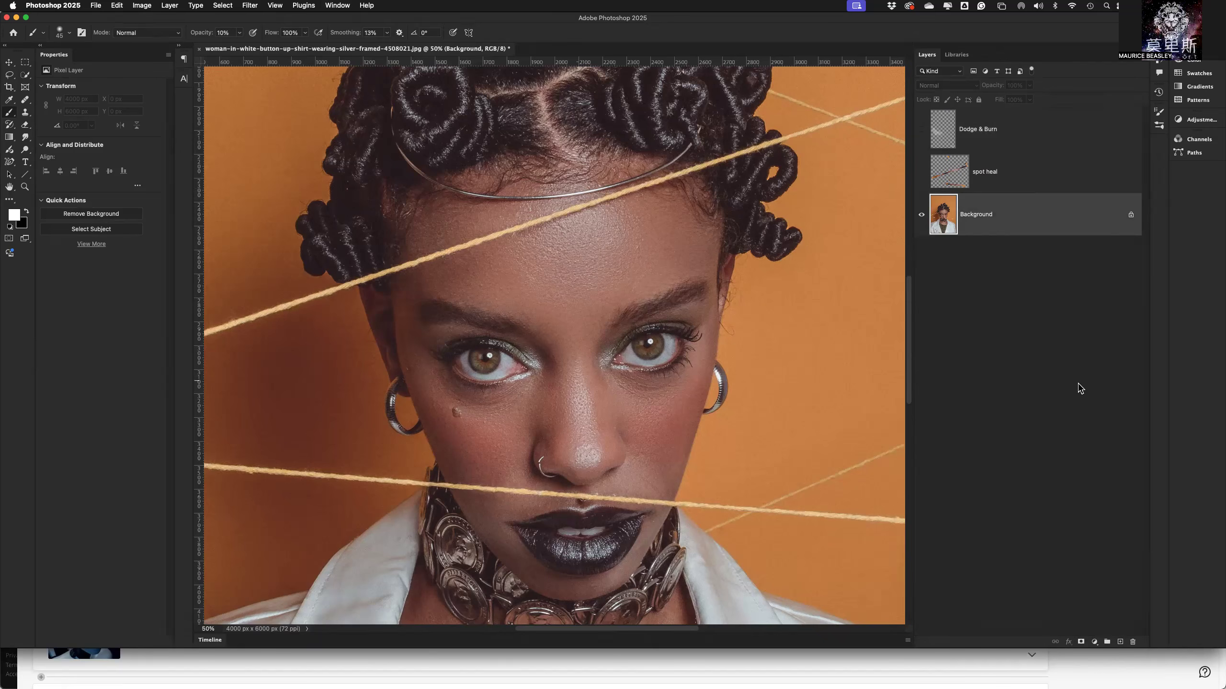
pyautogui.rightClick(1037, 225)
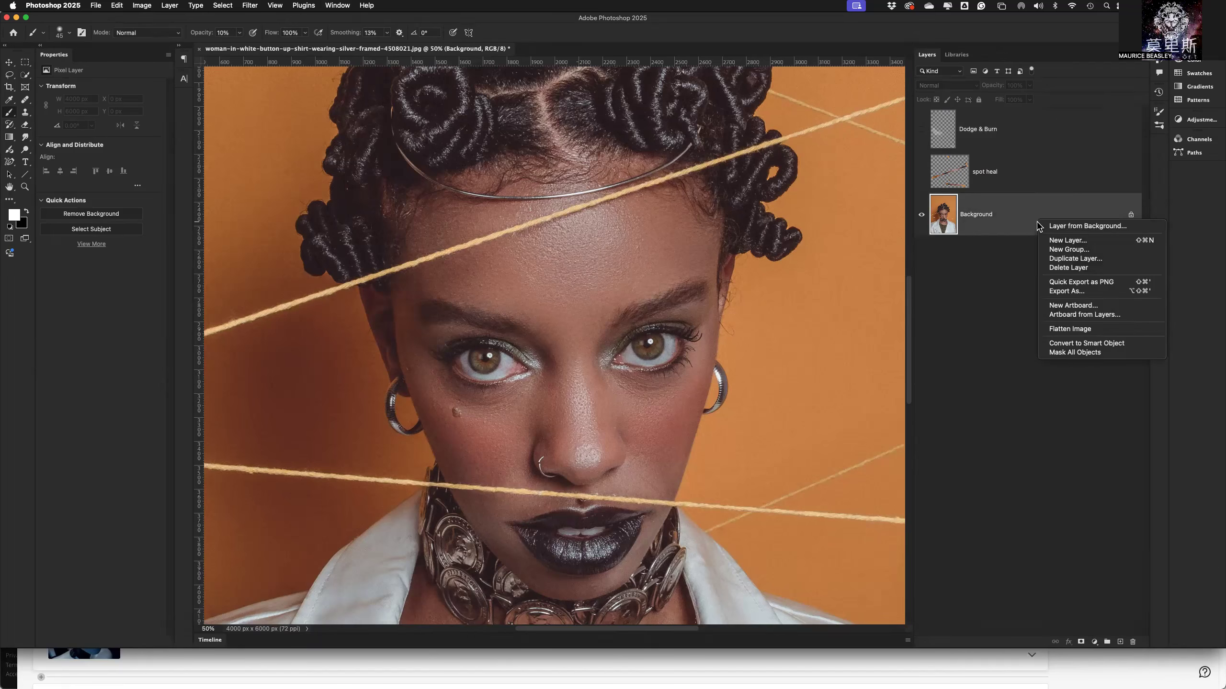
pyautogui.click(1015, 213)
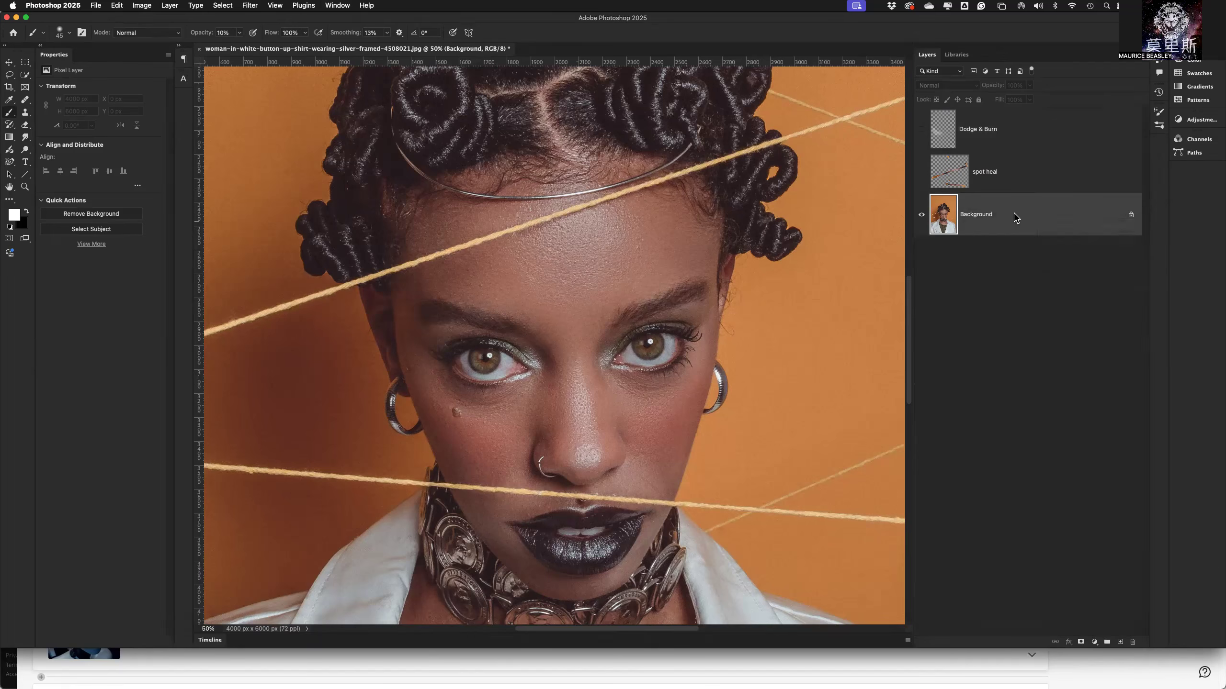
pyautogui.write('remove')
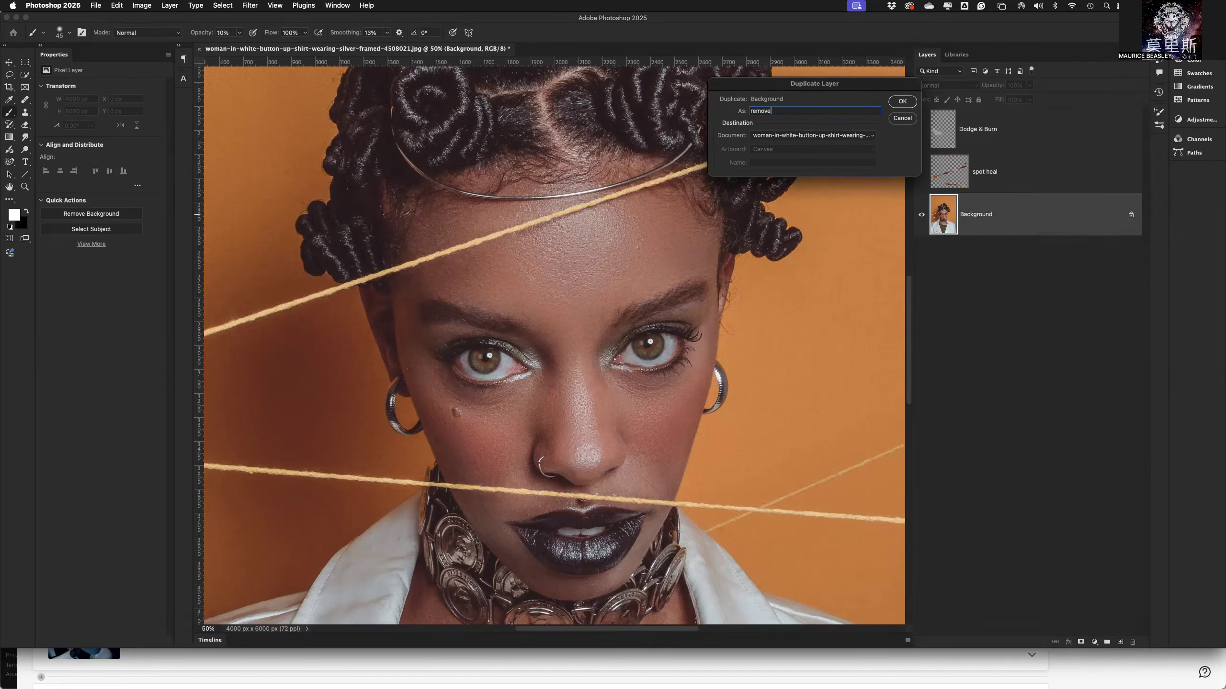
pyautogui.press('Return')
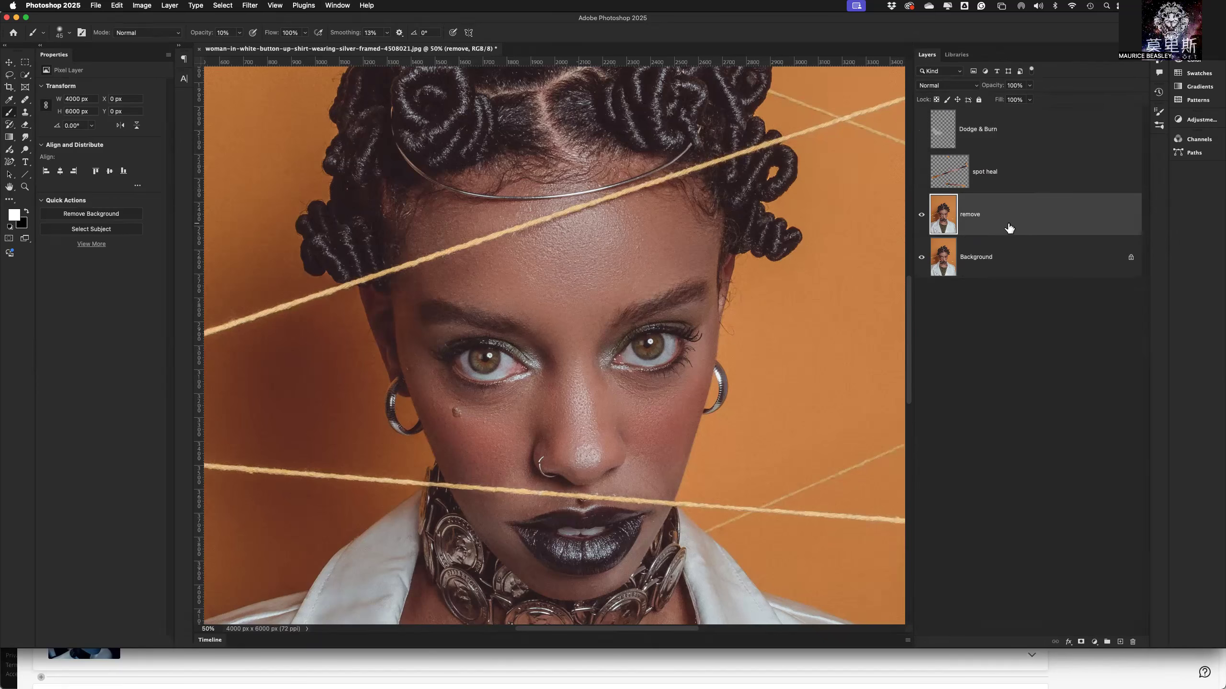
# Choose the Remove tool, dismiss its generative AI tip, and set the brush size to 50.
pyautogui.press('super+minus')
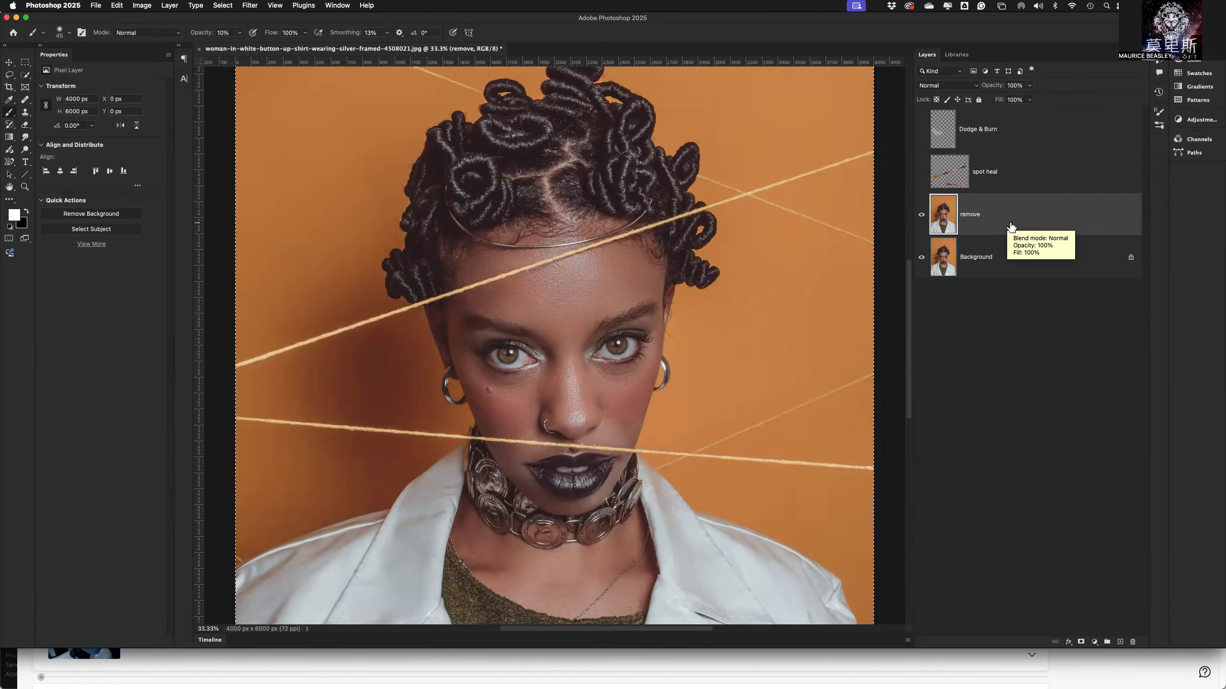
pyautogui.click(26, 102)
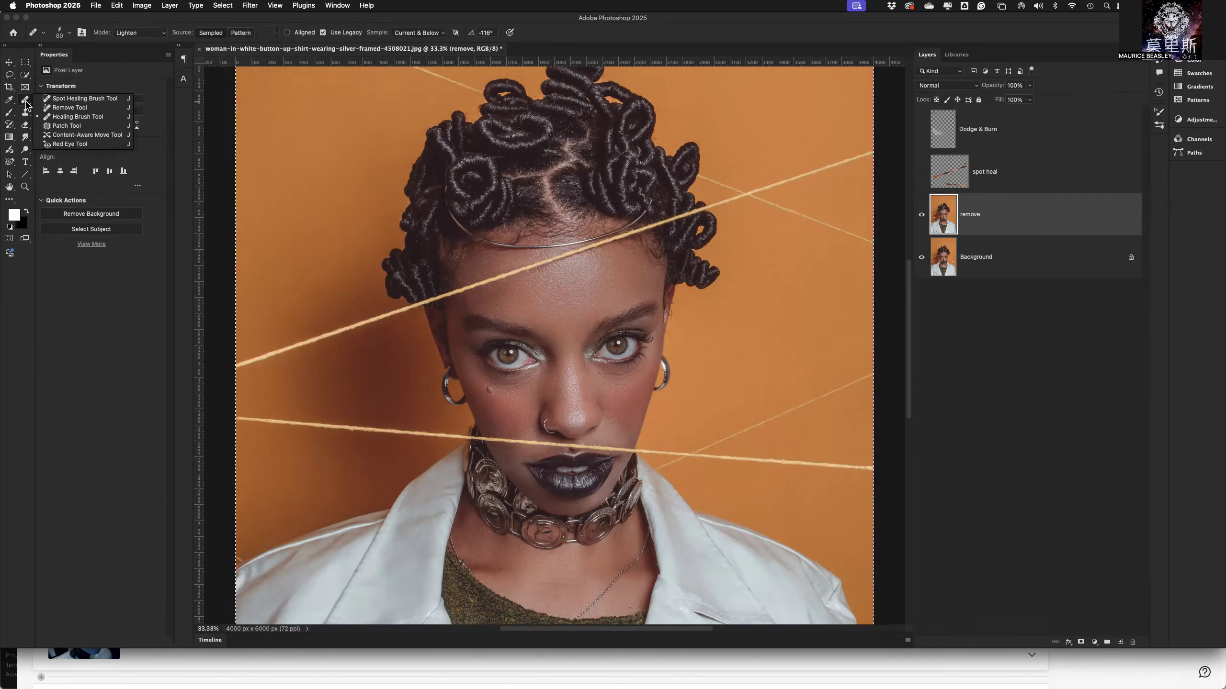
pyautogui.click(64, 108)
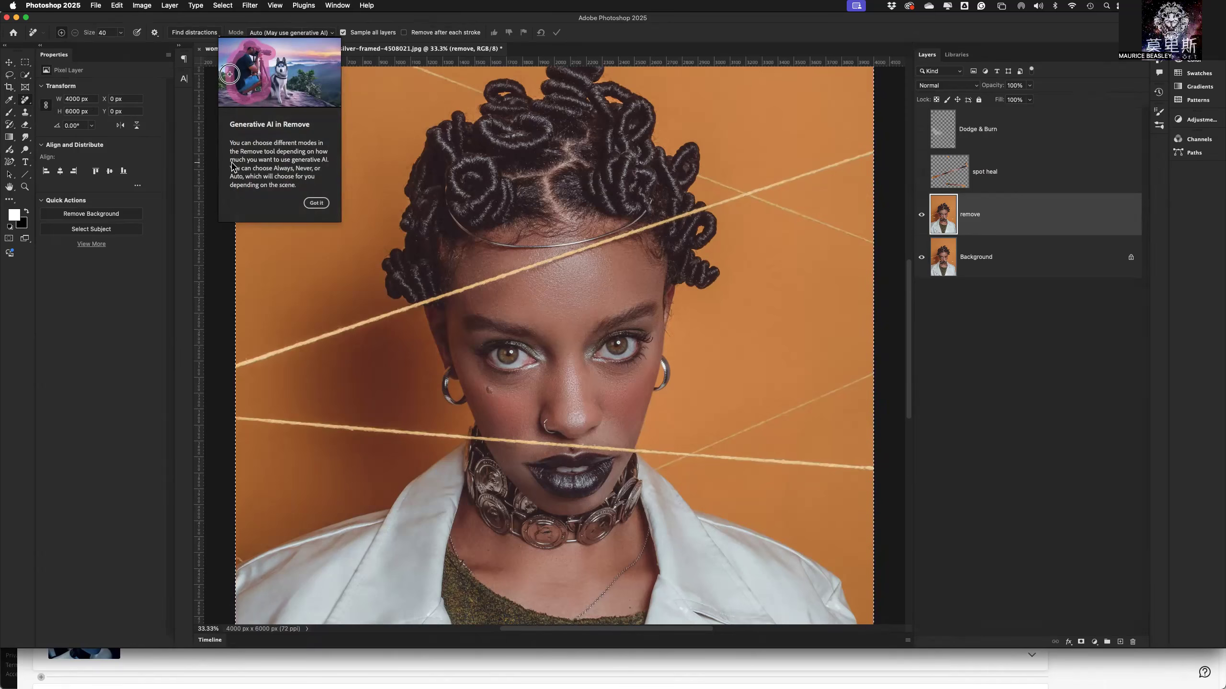
pyautogui.click(317, 203)
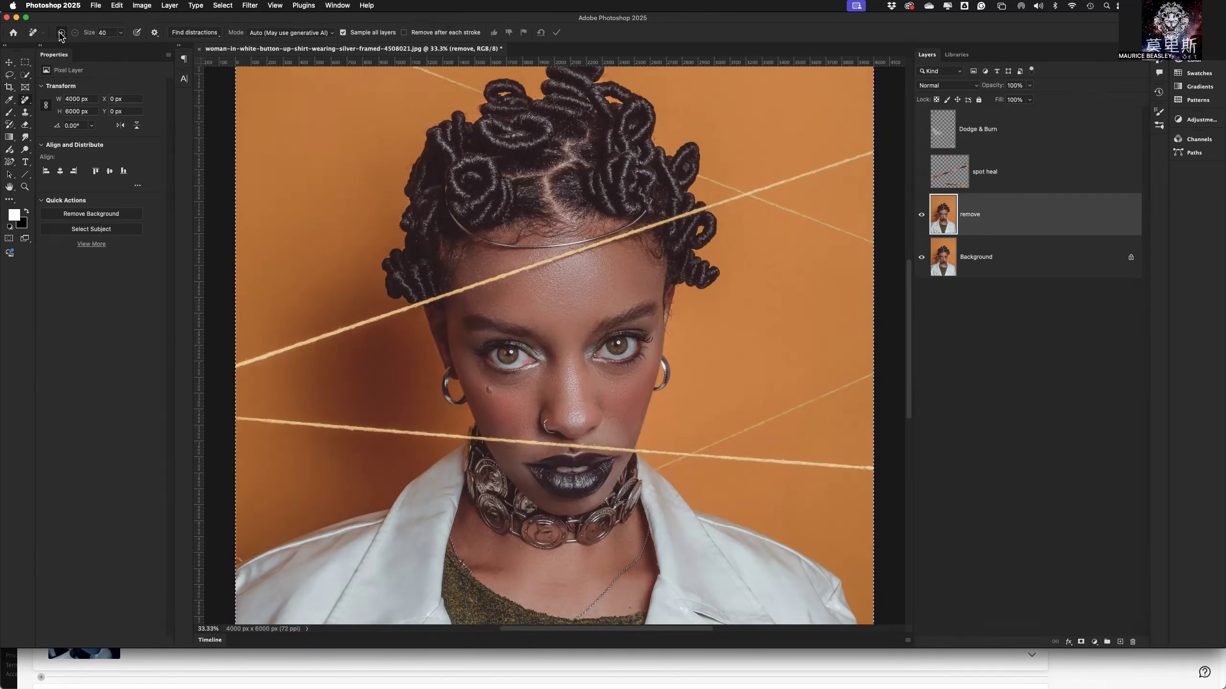
pyautogui.click(107, 34)
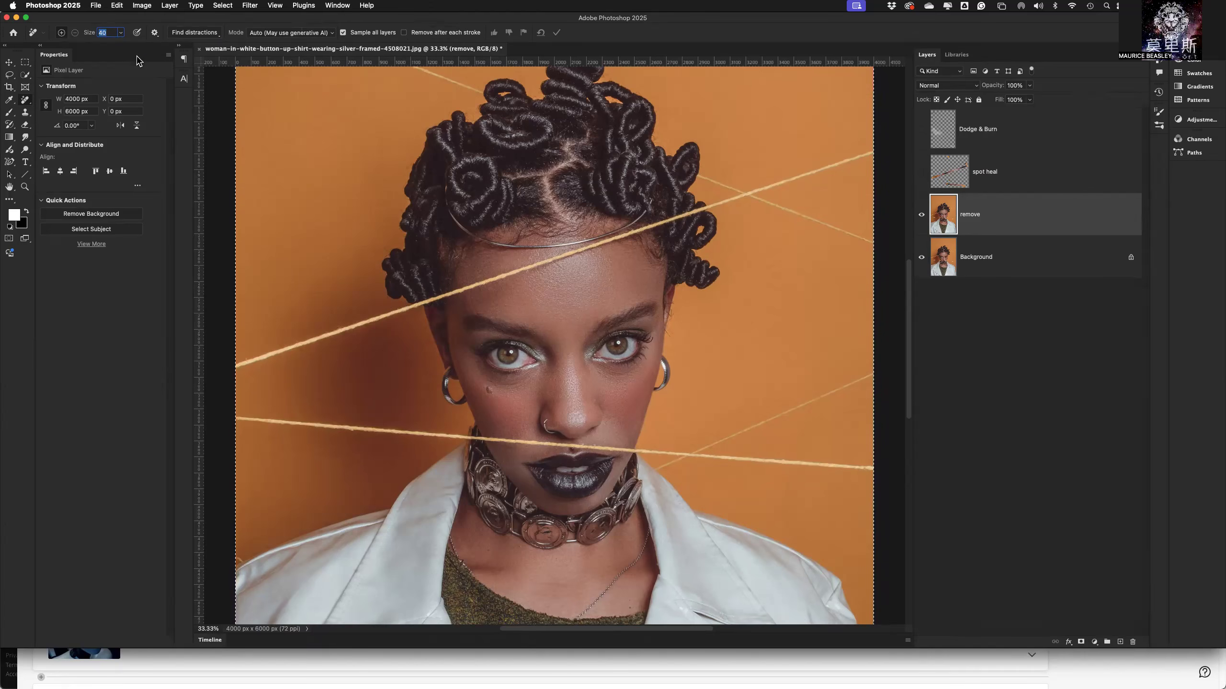
pyautogui.click(124, 26)
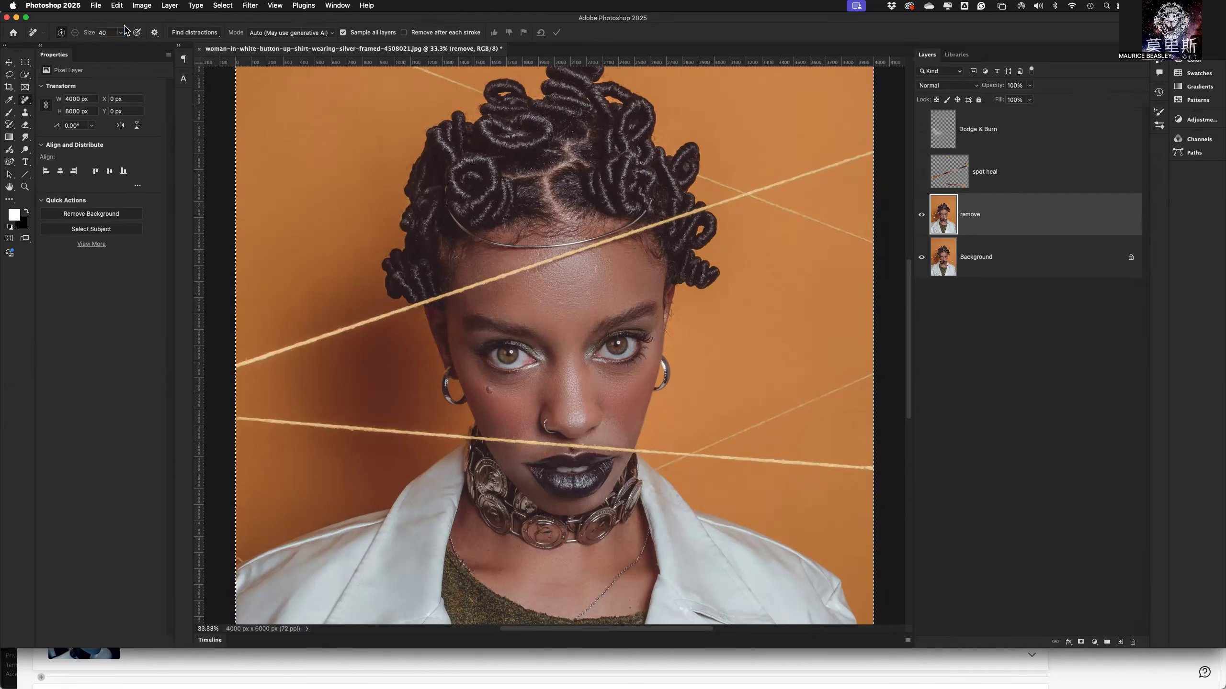
pyautogui.press(']')
pyautogui.moveTo(431, 302)
pyautogui.mouseDown()
pyautogui.moveTo(503, 278)
pyautogui.moveTo(407, 304)
pyautogui.moveTo(438, 298)
pyautogui.moveTo(409, 303)
pyautogui.moveTo(421, 310)
pyautogui.mouseUp()
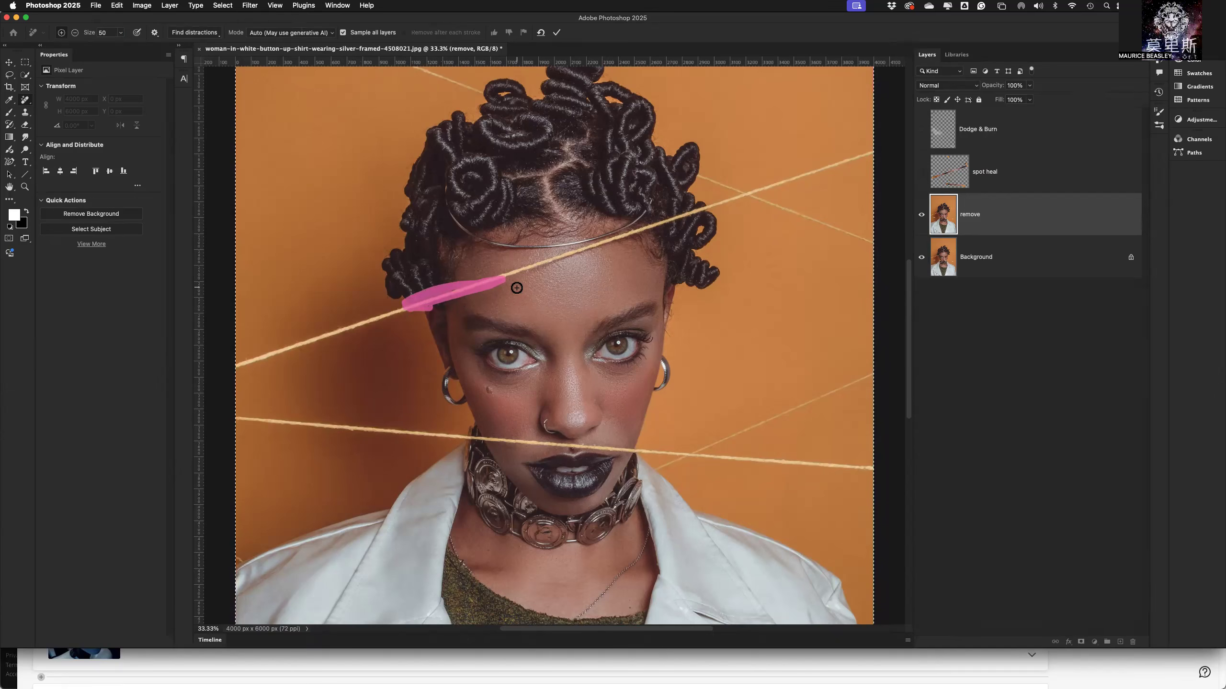
pyautogui.press('super+z')
pyautogui.press('super+z')
pyautogui.press('super+z')
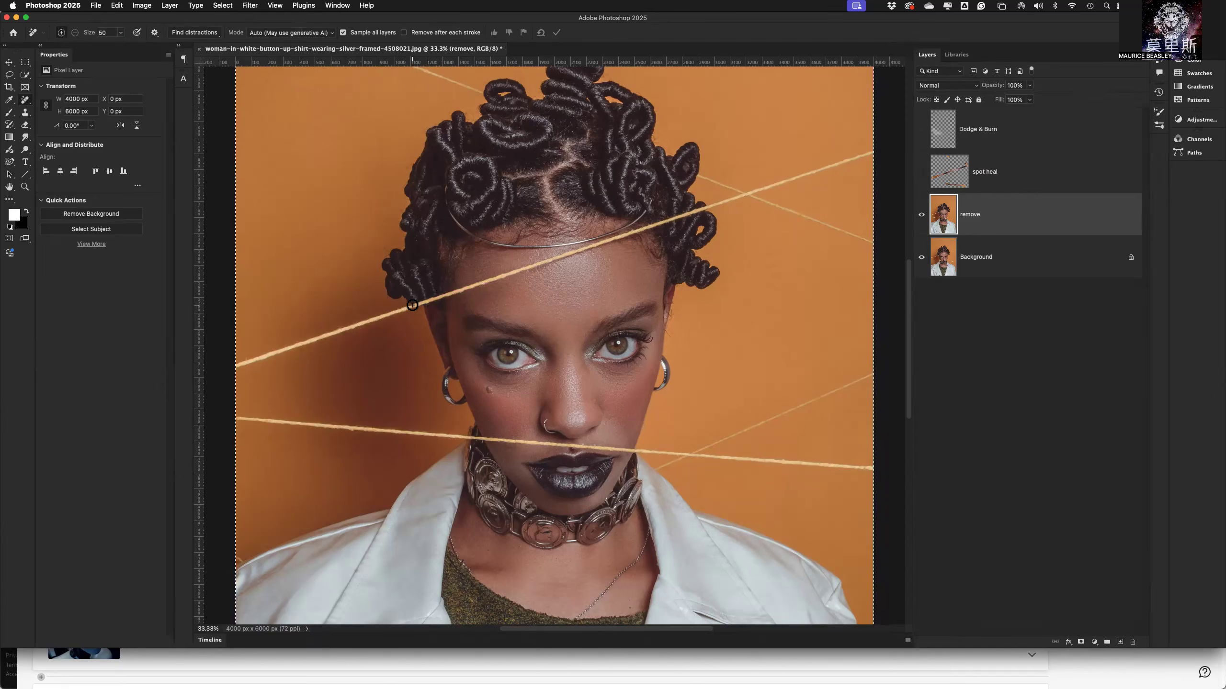
# Paint over the upper string where it crosses the forehead.
pyautogui.moveTo(407, 308)
pyautogui.mouseDown()
pyautogui.moveTo(598, 245)
pyautogui.moveTo(592, 254)
pyautogui.mouseUp()
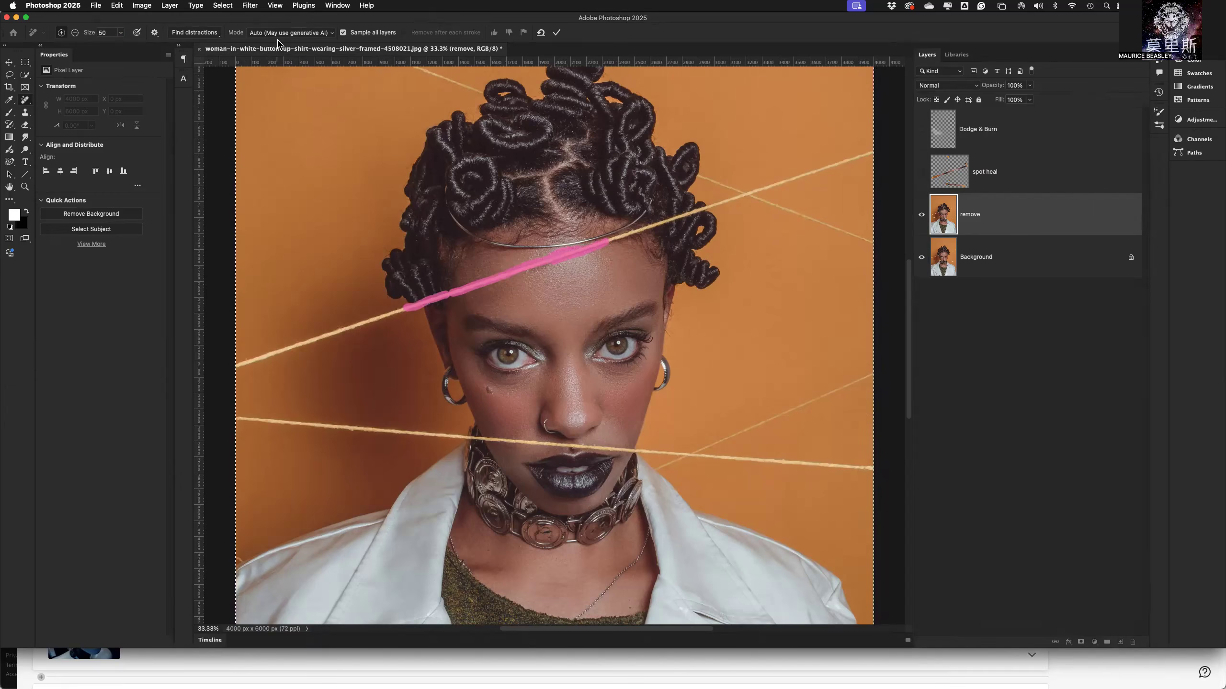
# Review the Remove tool's generative AI modes and skim the linked retouching help article, closing it when finished.
pyautogui.click(332, 35)
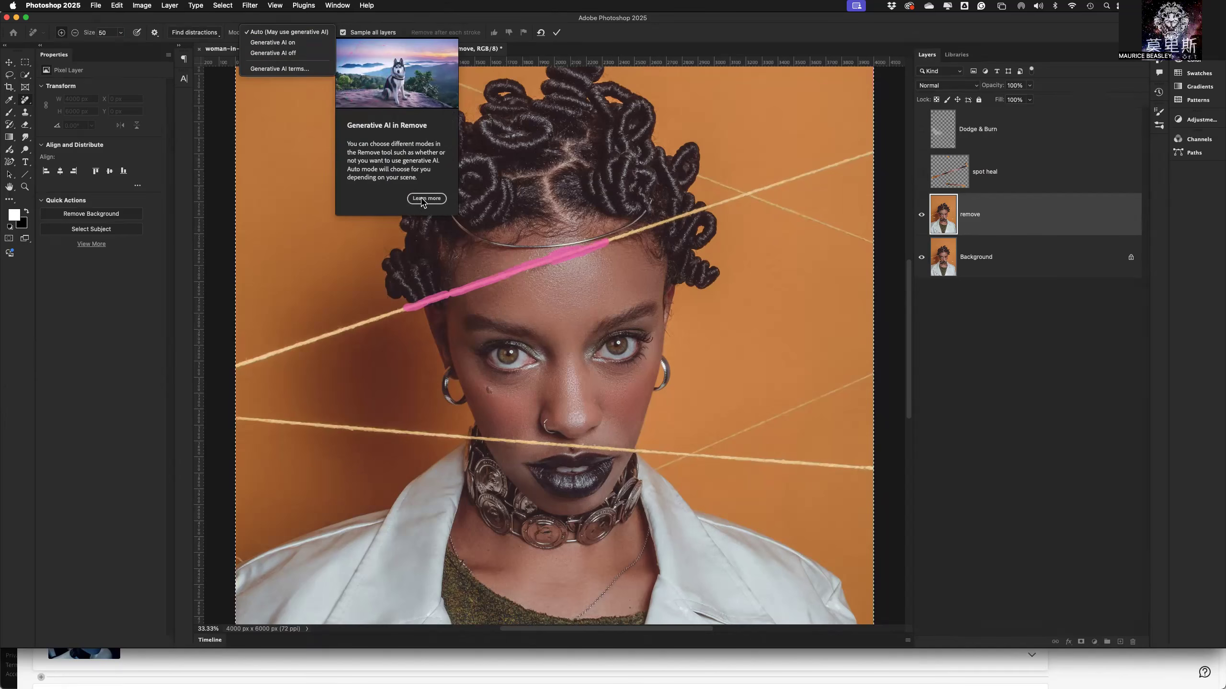
pyautogui.click(397, 20)
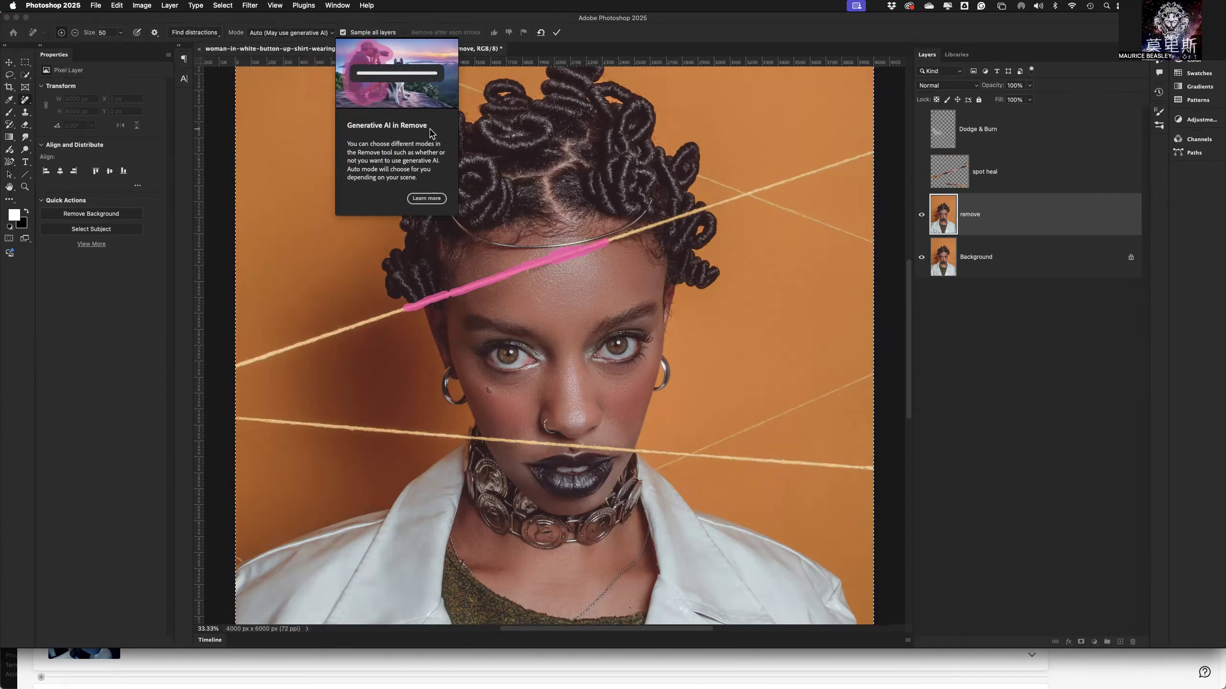
pyautogui.click(426, 197)
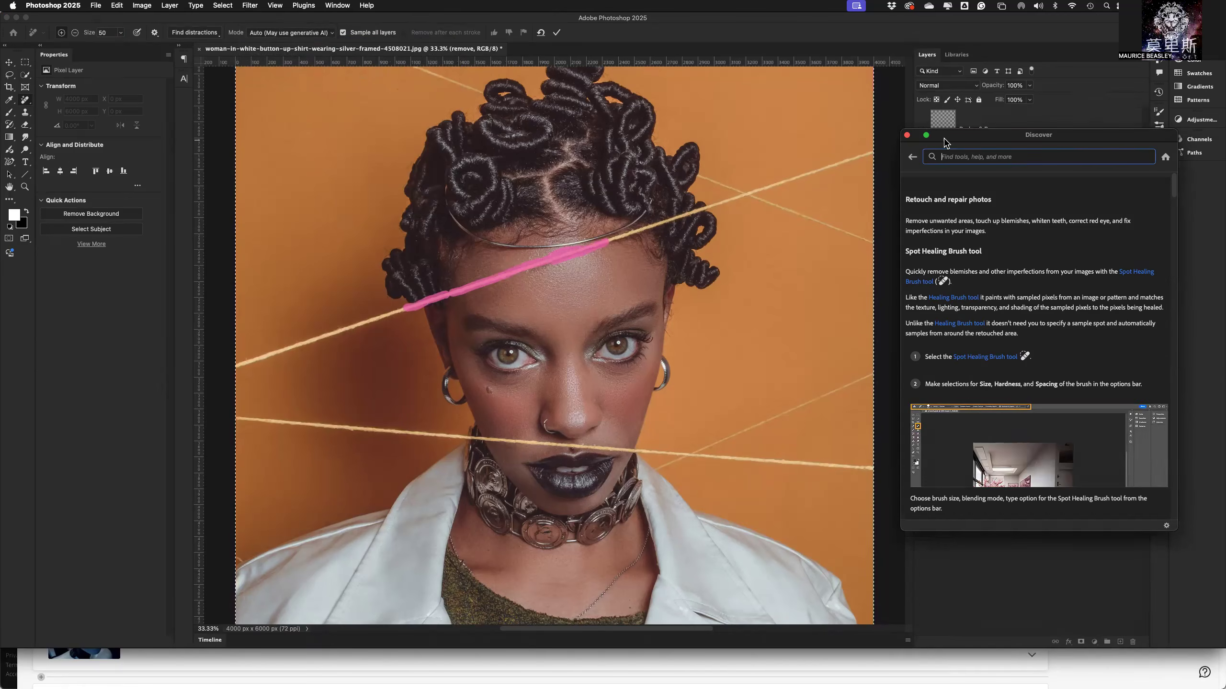
pyautogui.moveTo(954, 139); pyautogui.dragTo(416, 113)
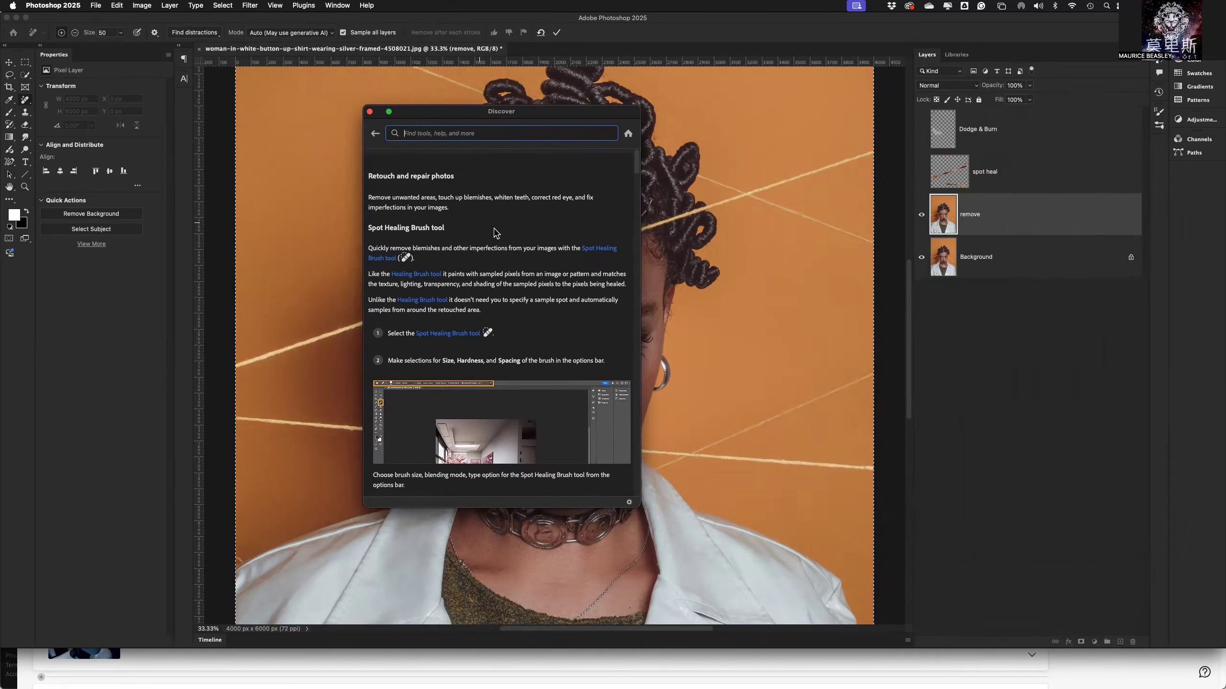
pyautogui.scroll(-15, 491, 293)
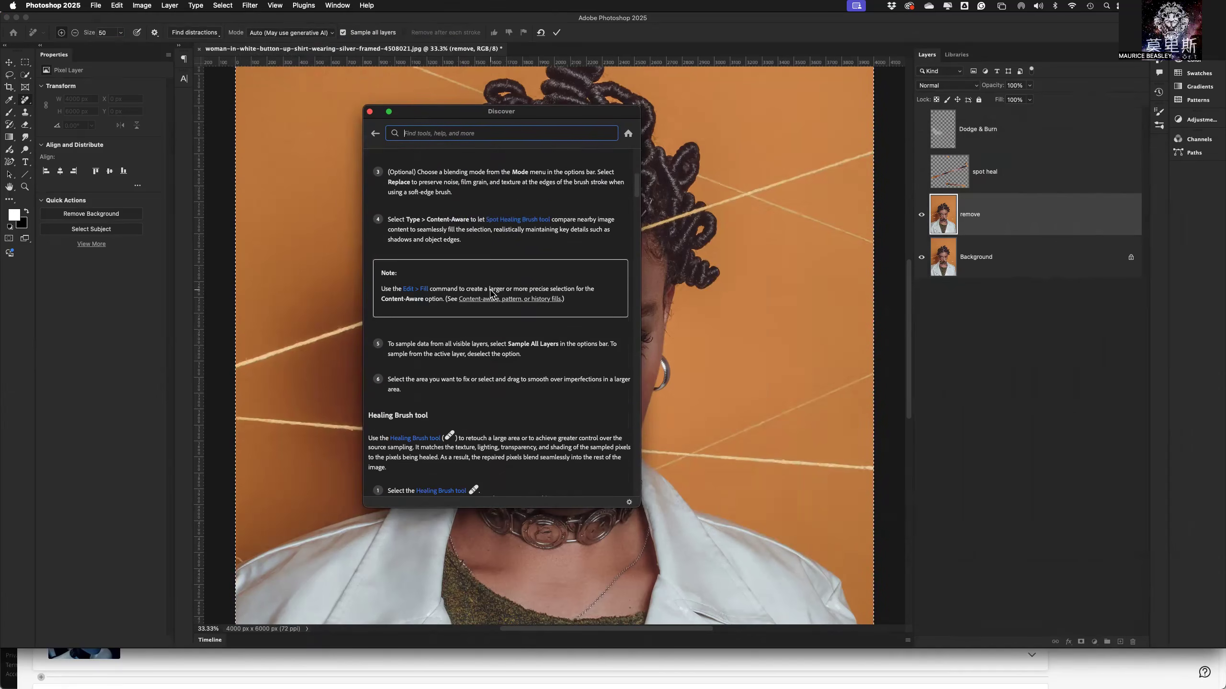
pyautogui.scroll(-12, 490, 293)
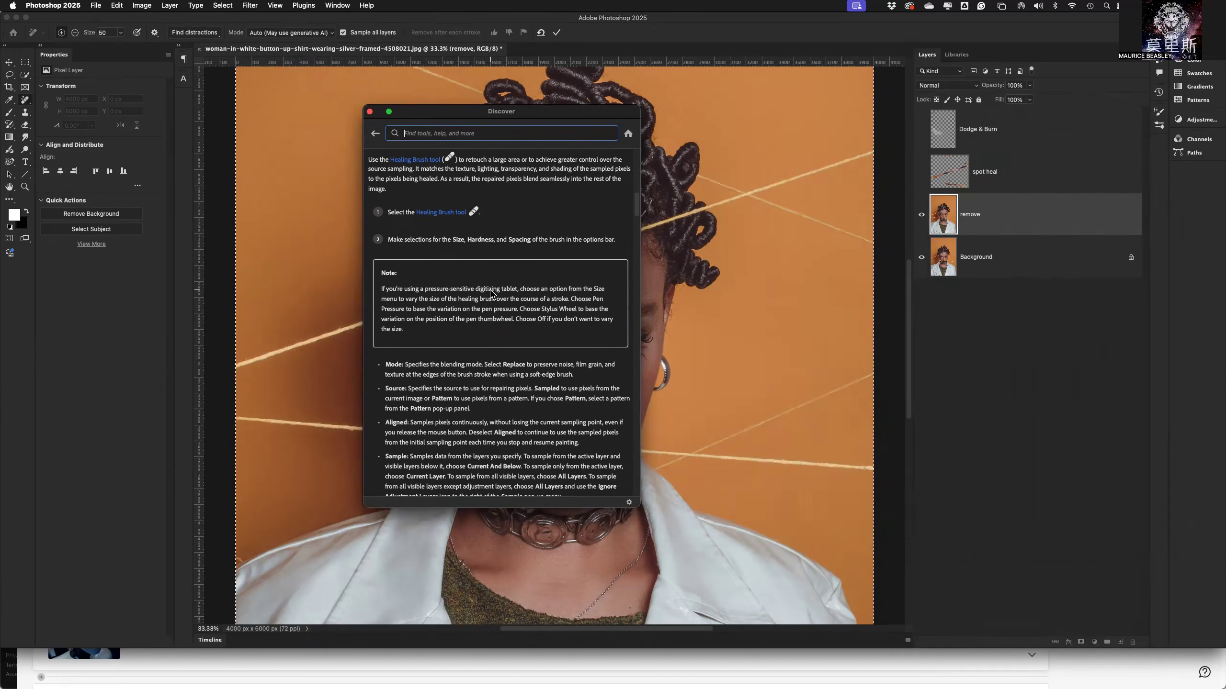
pyautogui.scroll(-12, 490, 293)
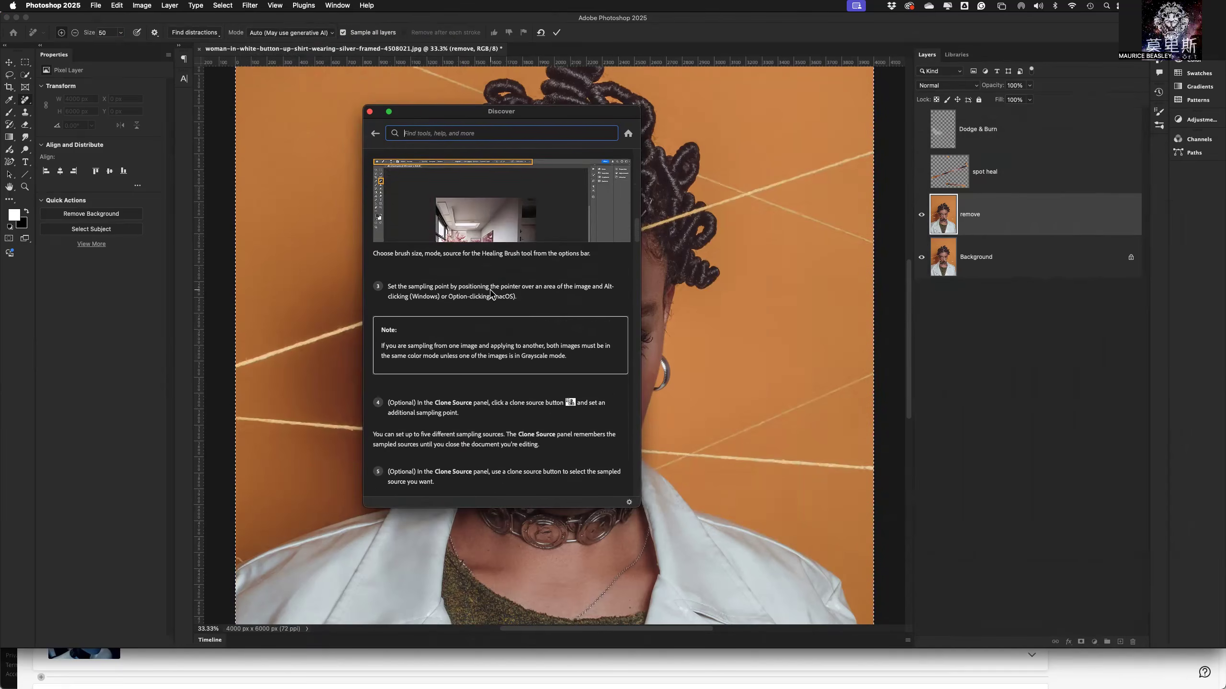
pyautogui.scroll(10, 491, 292)
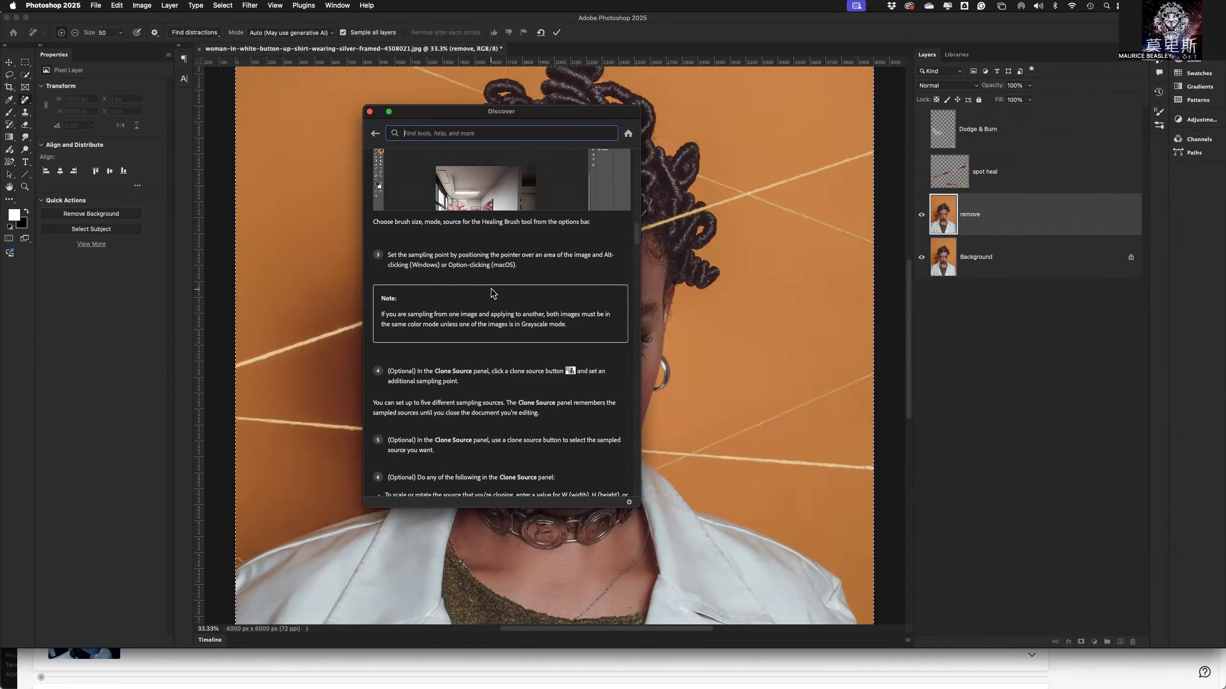
pyautogui.scroll(8, 492, 292)
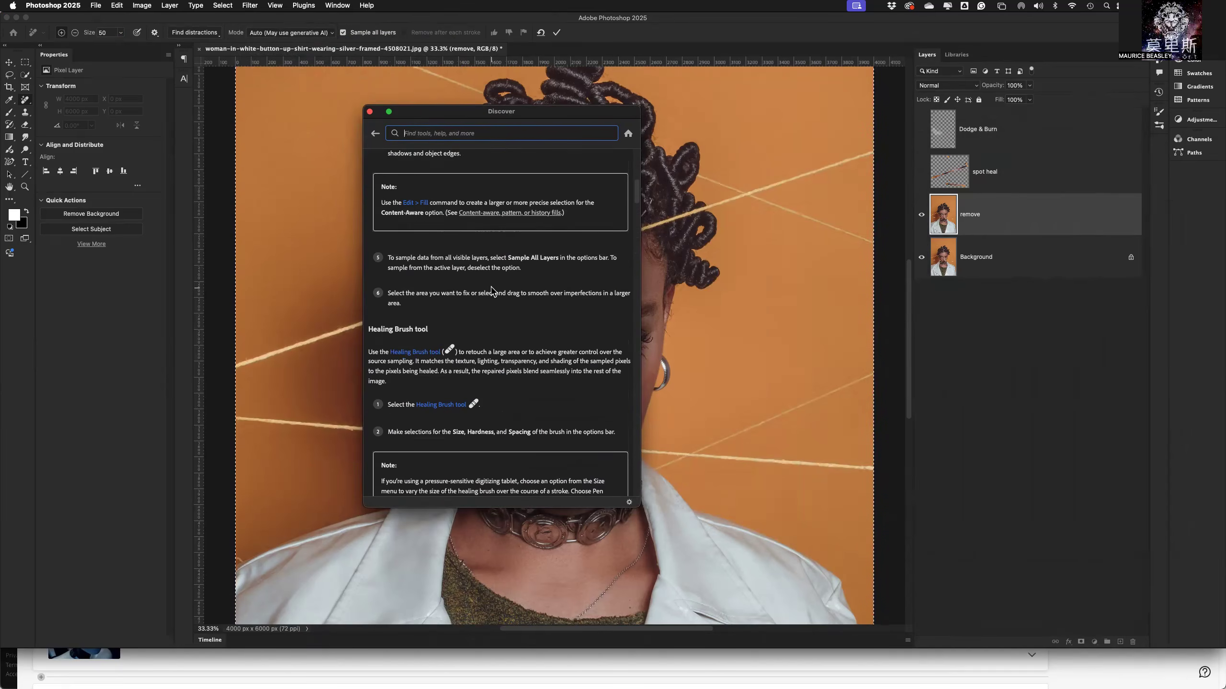
pyautogui.scroll(10, 480, 263)
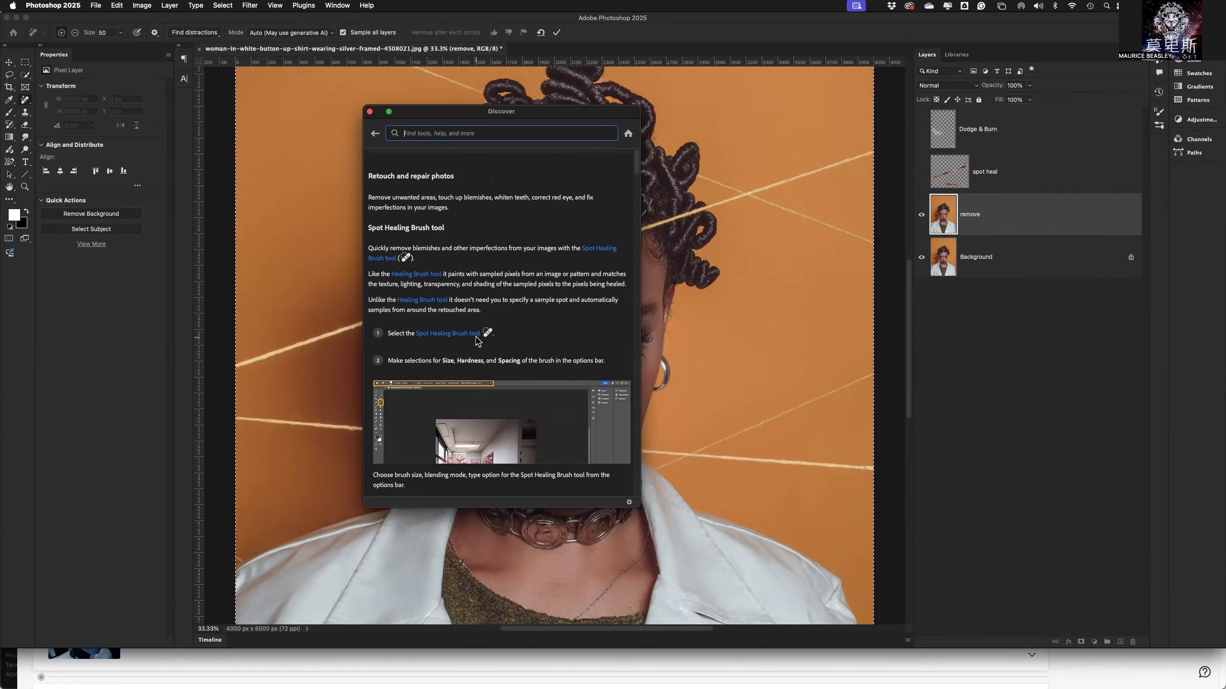
pyautogui.moveTo(476, 341)
pyautogui.click(370, 112)
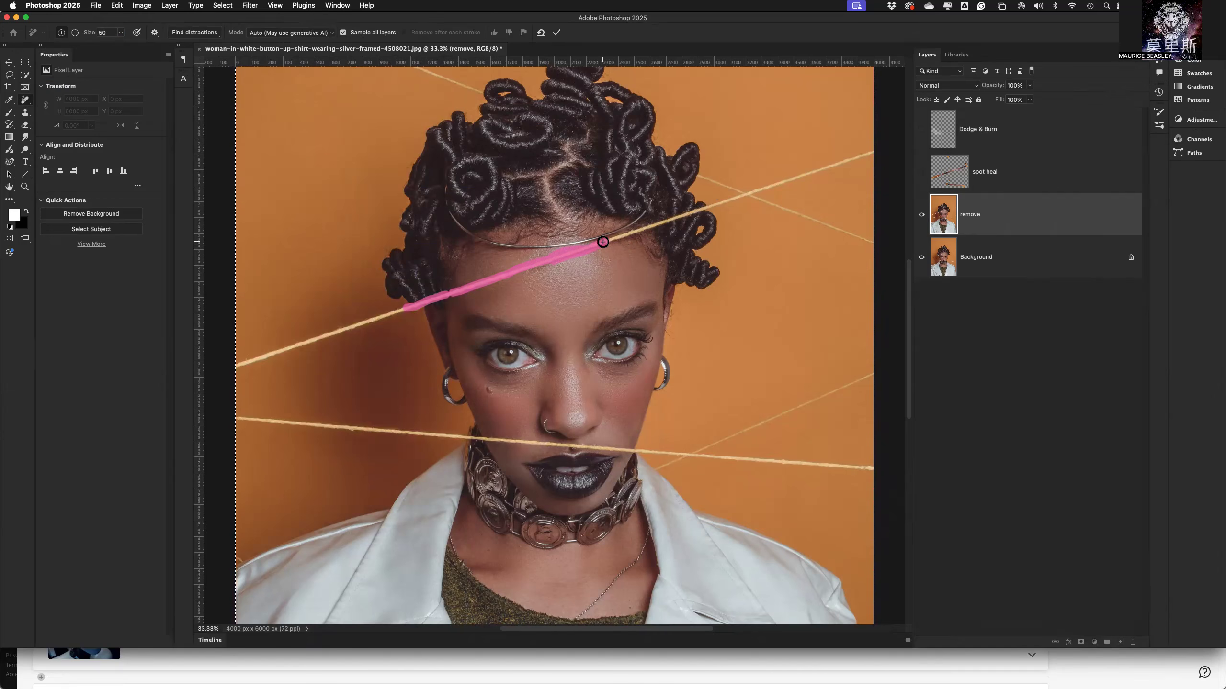
# Mark the upper string across the hair buns and the lower string from beside the chin across the face into the photo's left background.
pyautogui.moveTo(603, 242); pyautogui.dragTo(724, 201)
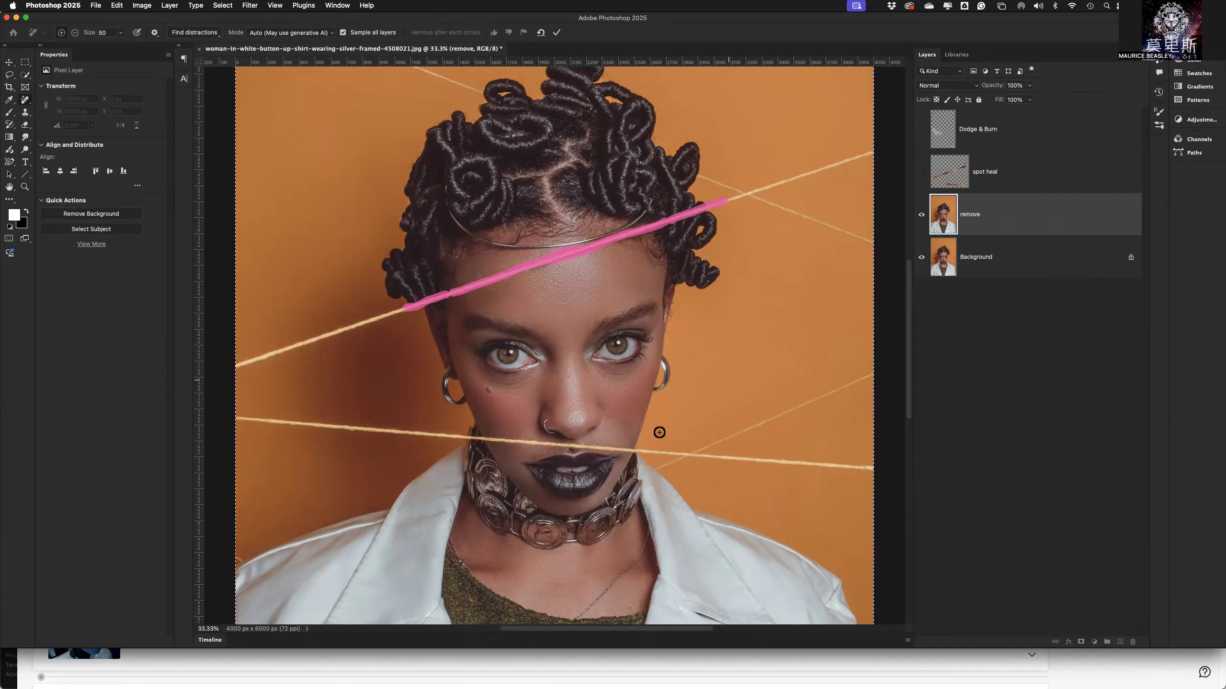
pyautogui.moveTo(679, 455); pyautogui.dragTo(500, 443)
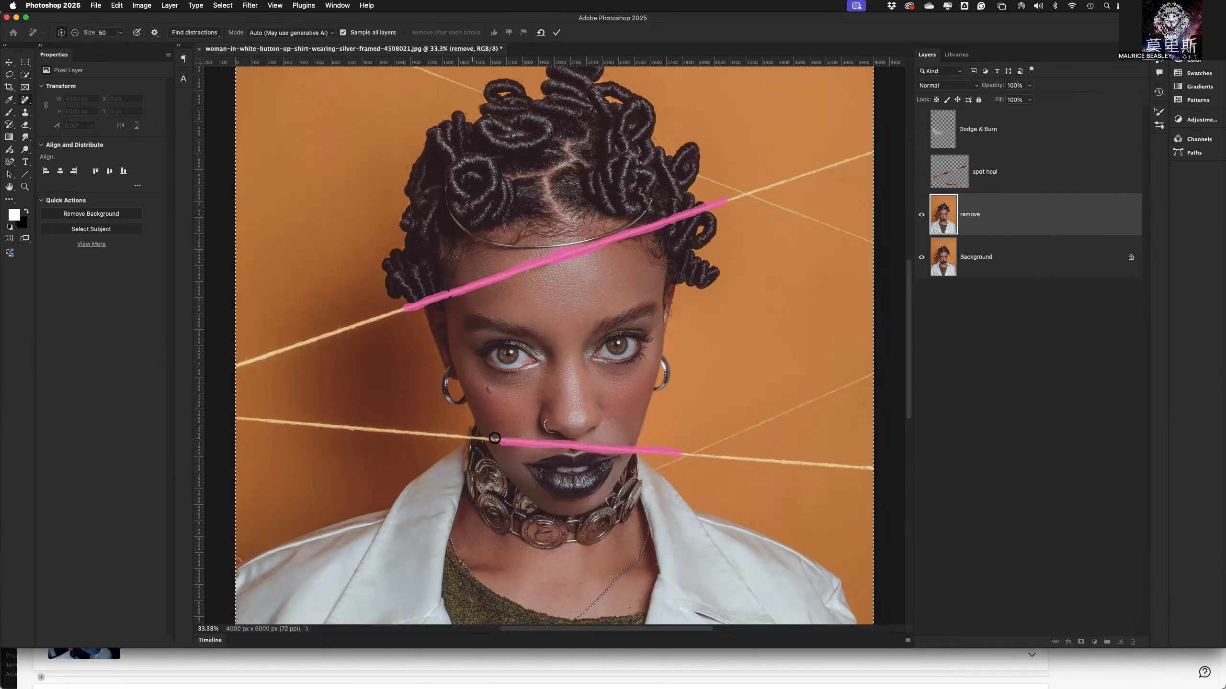
pyautogui.keyDown('shift'); pyautogui.click(439, 436); pyautogui.keyUp('shift')
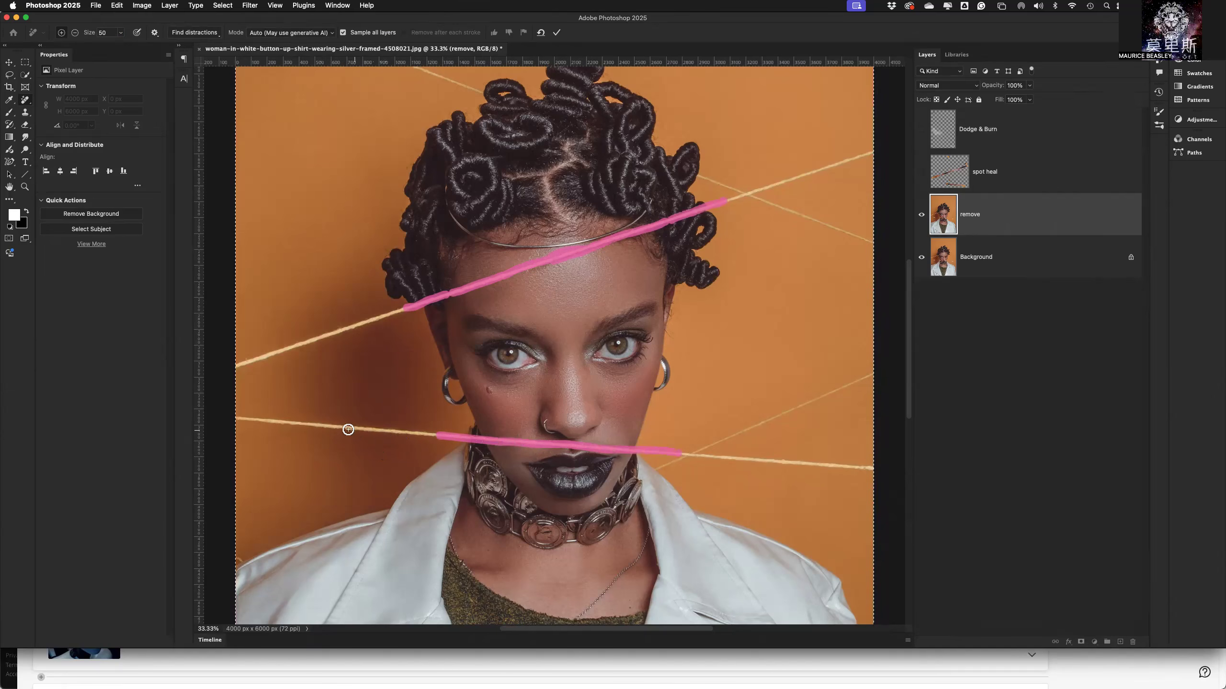
pyautogui.moveTo(437, 435); pyautogui.dragTo(271, 422)
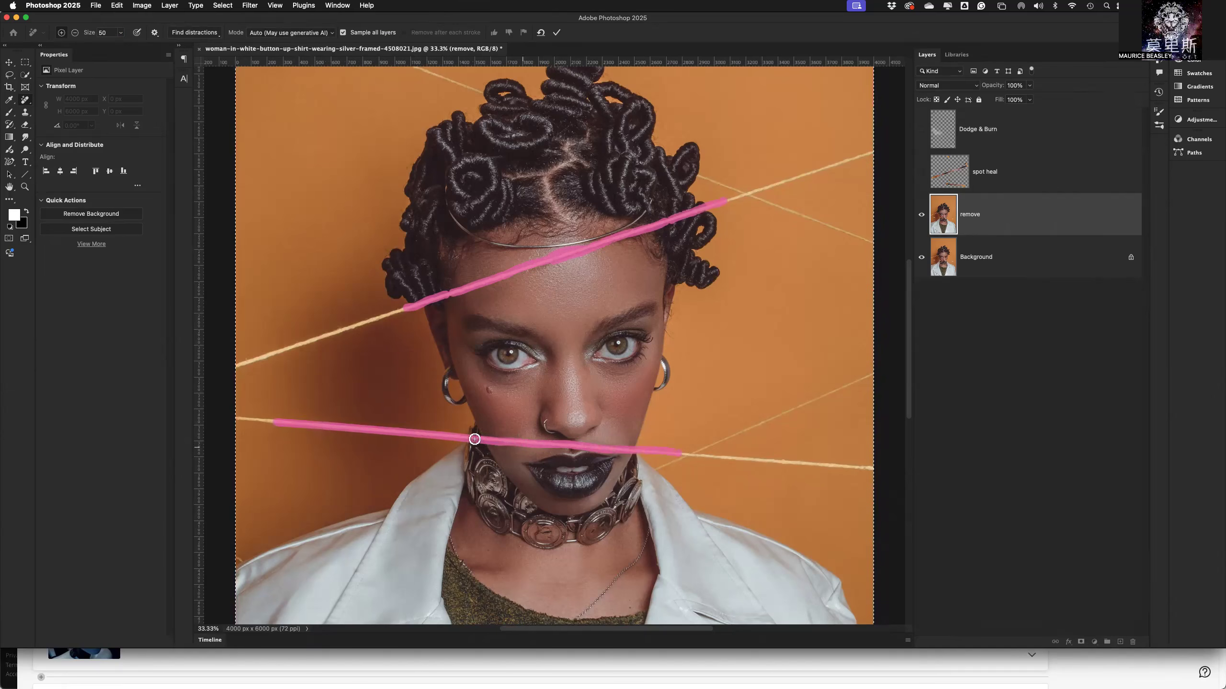
# Extend the Remove marking along the upper string with straight segments through the background on both sides of the head.
pyautogui.keyDown('shift'); pyautogui.click(262, 359); pyautogui.keyUp('shift')
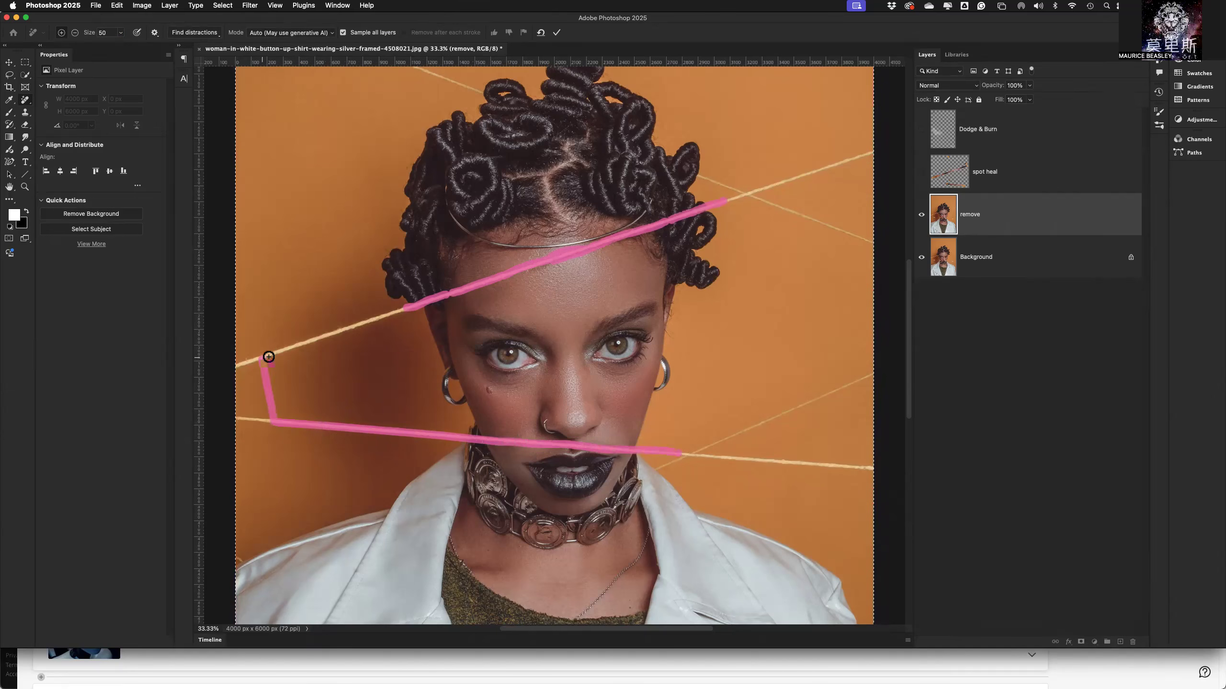
pyautogui.keyDown('shift'); pyautogui.click(411, 308); pyautogui.keyUp('shift')
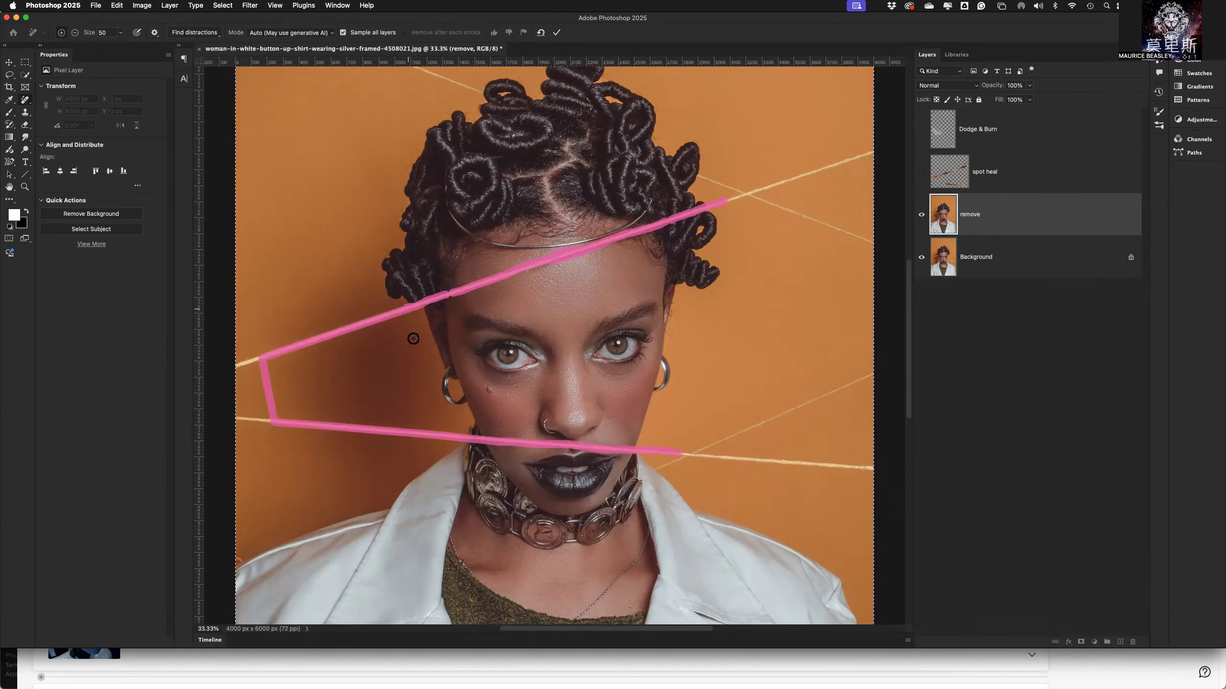
pyautogui.keyDown('shift'); pyautogui.click(858, 157); pyautogui.keyUp('shift')
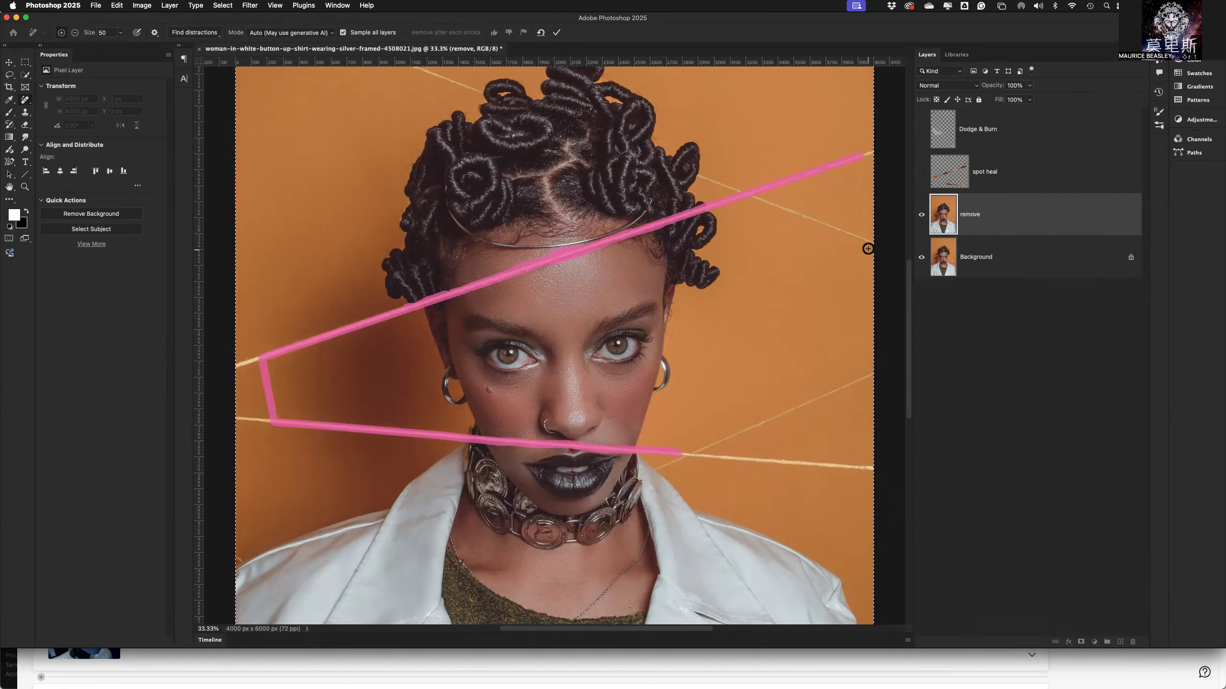
# Mark the thin descending string with straight segments on both sides of the hair, skipping the part behind the head.
pyautogui.click(868, 240)
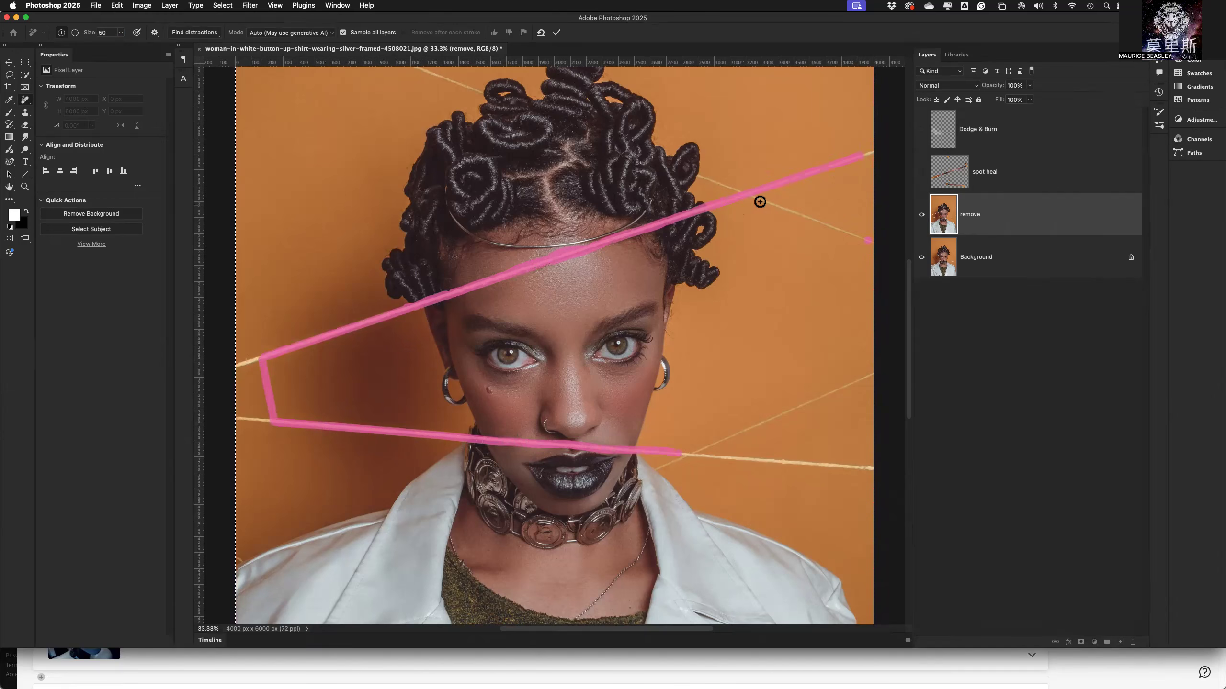
pyautogui.keyDown('shift'); pyautogui.click(701, 178); pyautogui.keyUp('shift')
pyautogui.click(483, 92)
pyautogui.keyDown('shift'); pyautogui.click(416, 68); pyautogui.keyUp('shift')
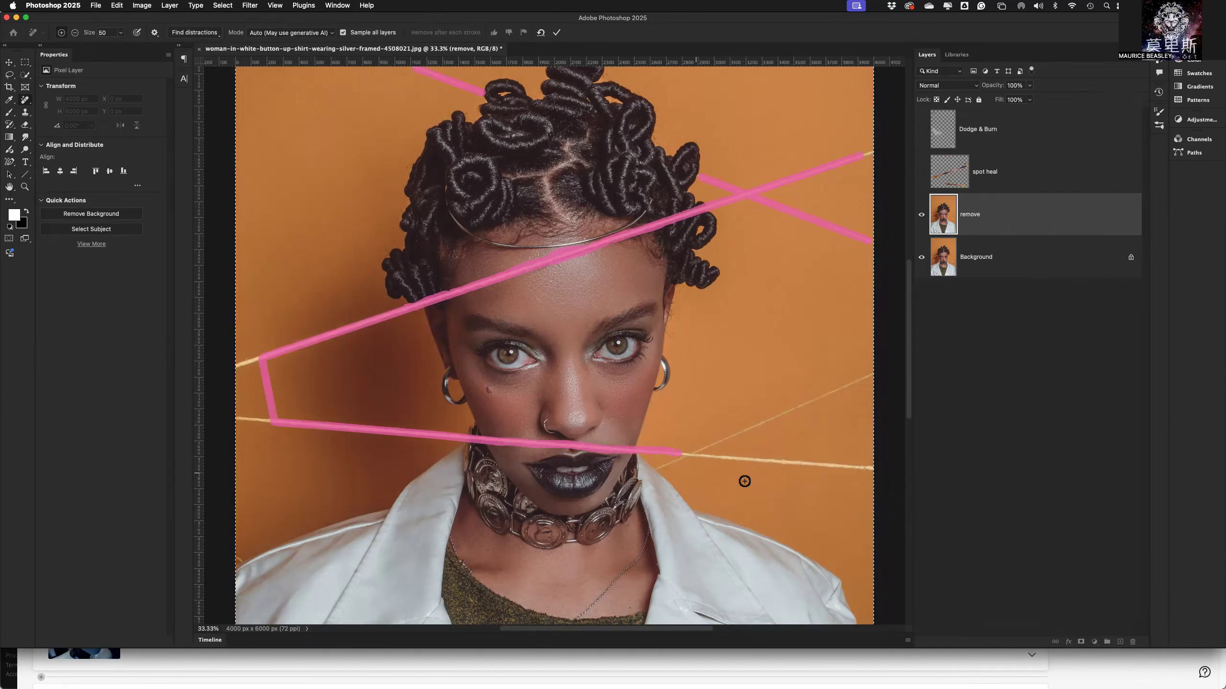
# Mark the rest of the lower string to the photo's right edge and the thin diagonal string above the shoulder.
pyautogui.keyDown('shift'); pyautogui.click(870, 467); pyautogui.keyUp('shift')
pyautogui.click(869, 372)
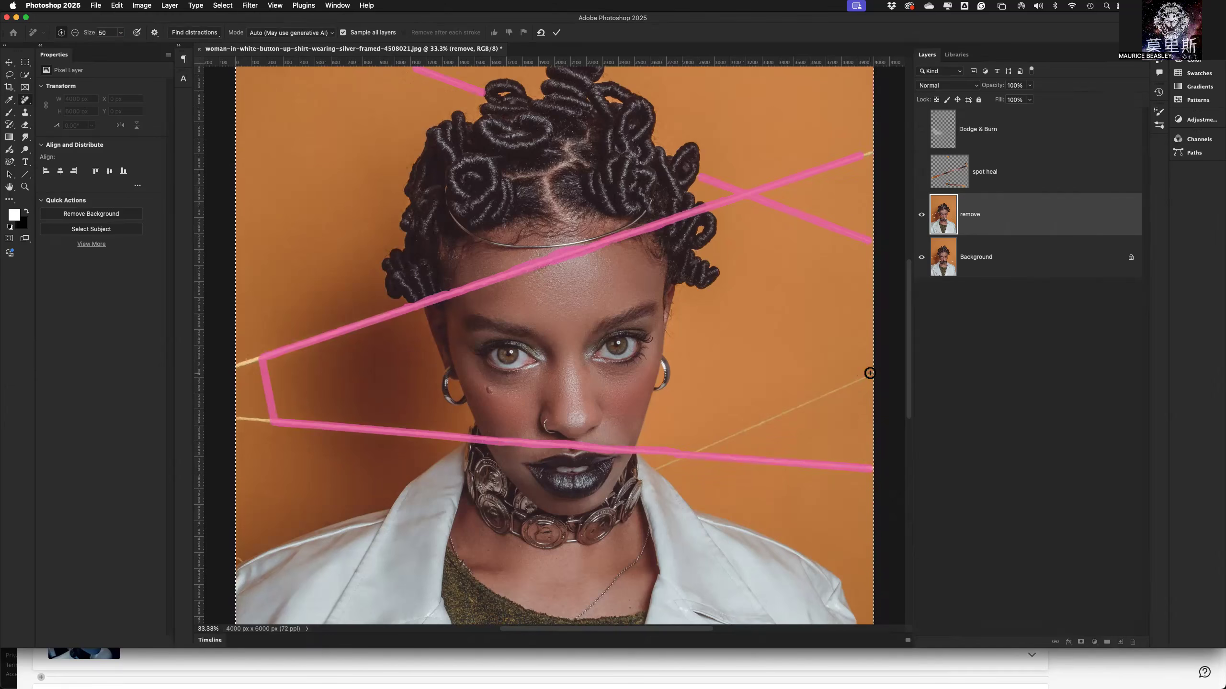
pyautogui.keyDown('shift'); pyautogui.click(662, 468); pyautogui.keyUp('shift')
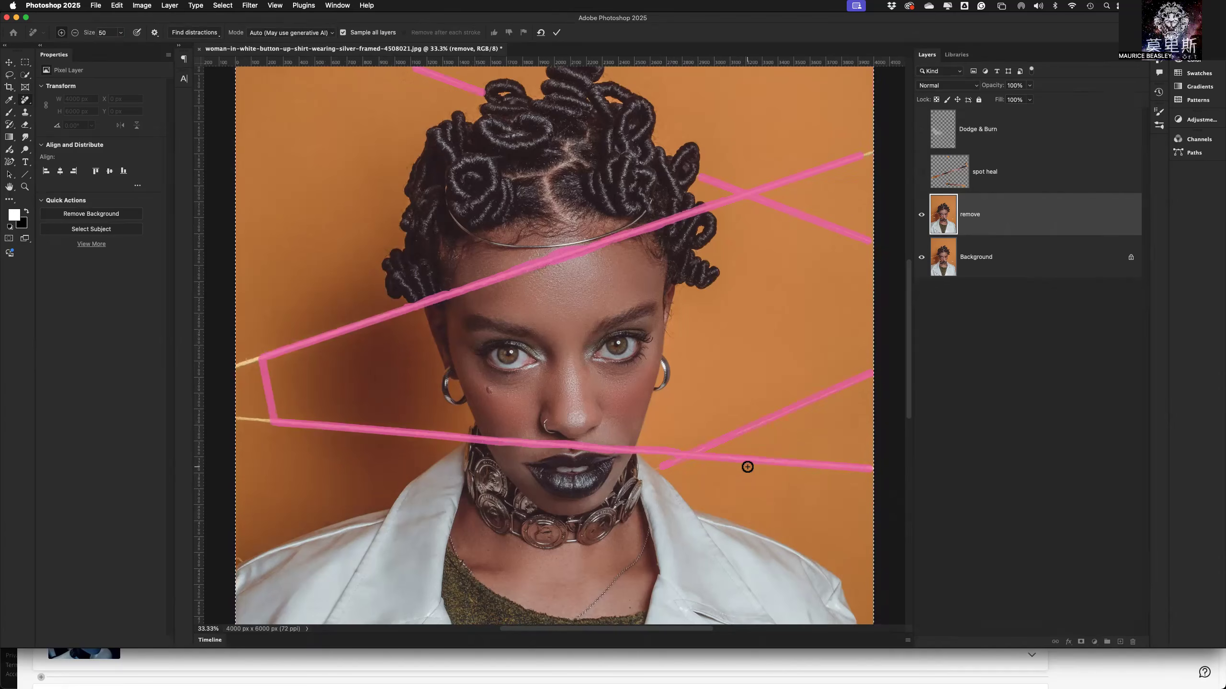
# Extend the Remove strokes over the remaining string ends up to the photo's left edge.
pyautogui.press('super+0')
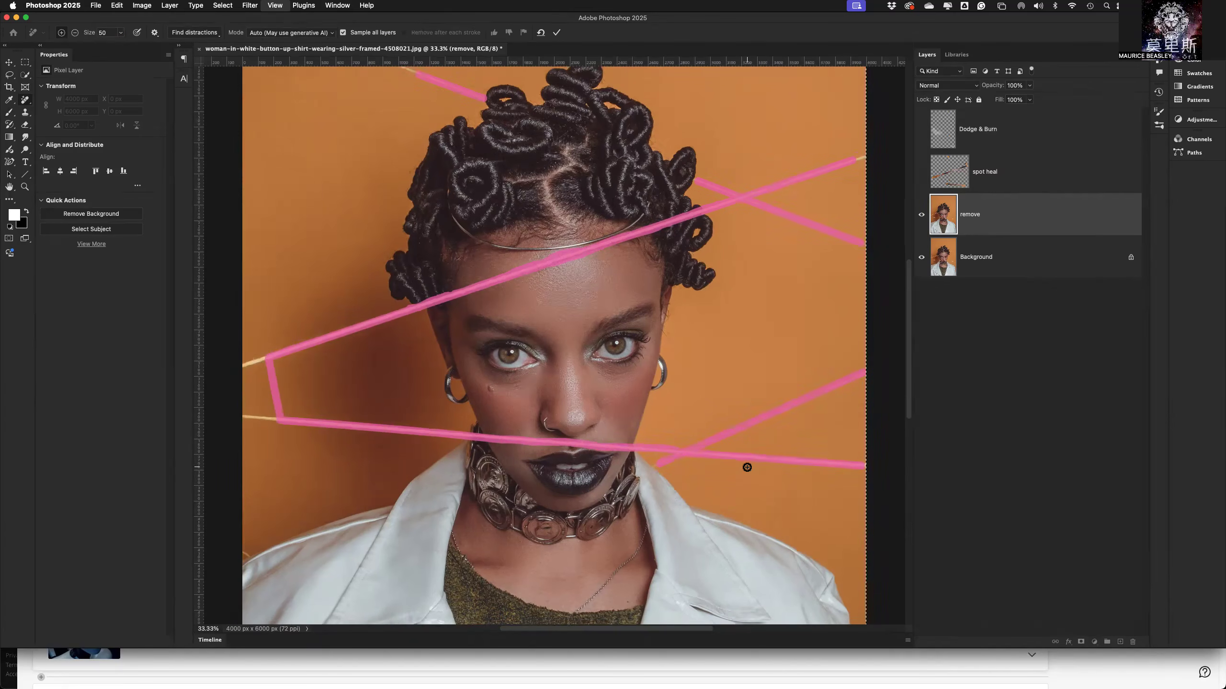
pyautogui.press('super+minus')
pyautogui.moveTo(358, 406); pyautogui.dragTo(314, 401)
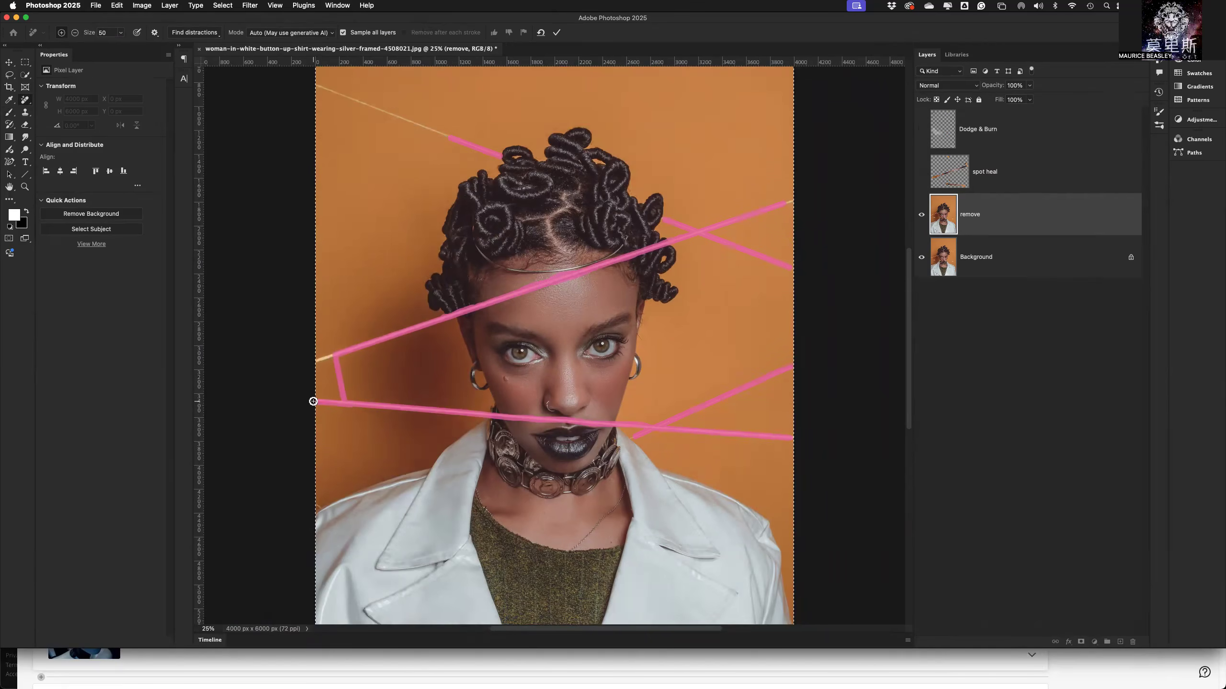
pyautogui.moveTo(339, 356); pyautogui.dragTo(315, 361)
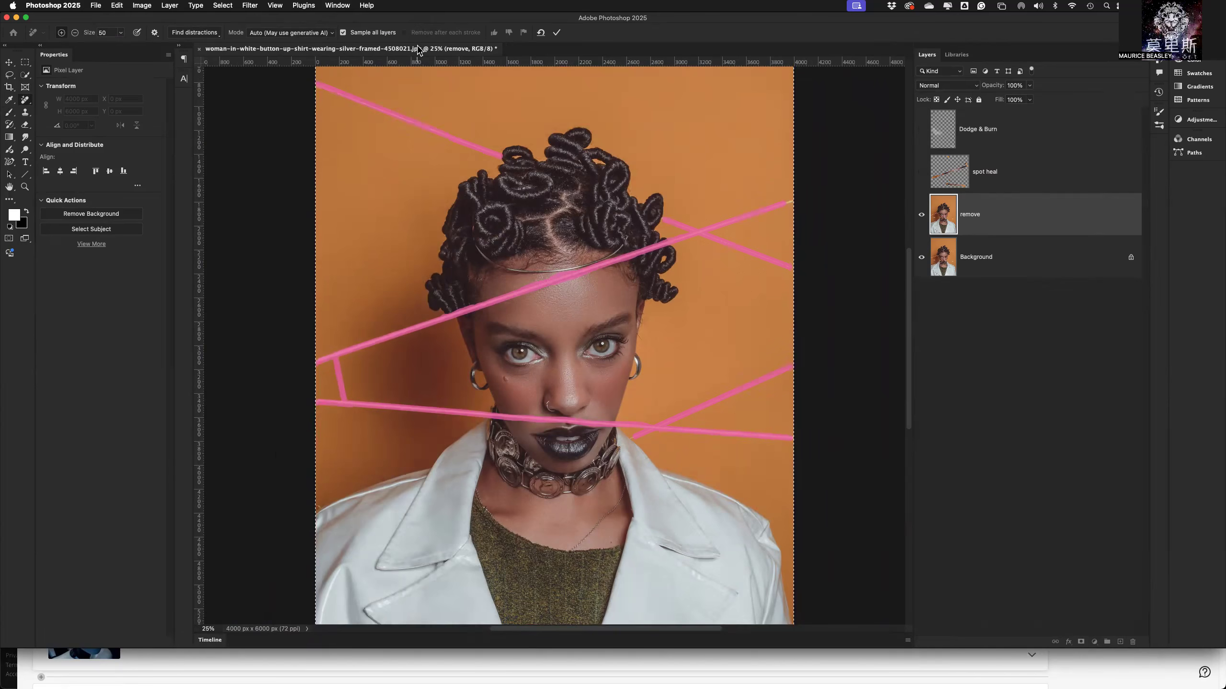
# Apply the Remove strokes, cancel the running removal, and apply the strokes again.
pyautogui.click(556, 33)
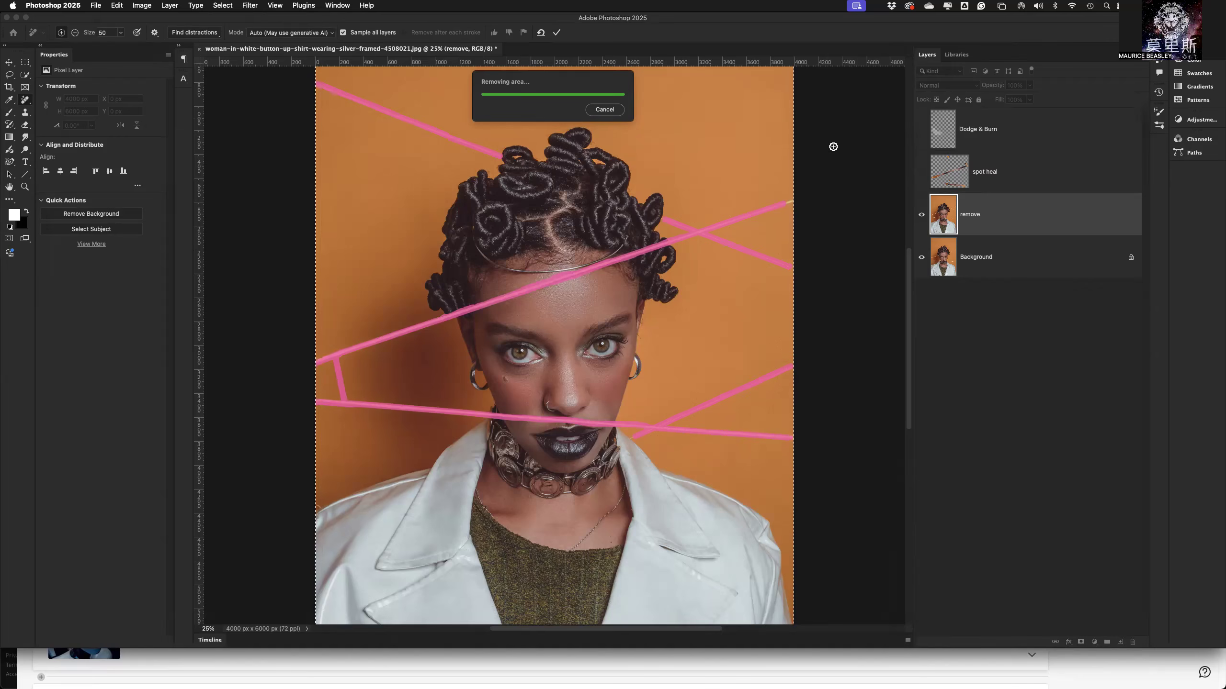
pyautogui.click(611, 111)
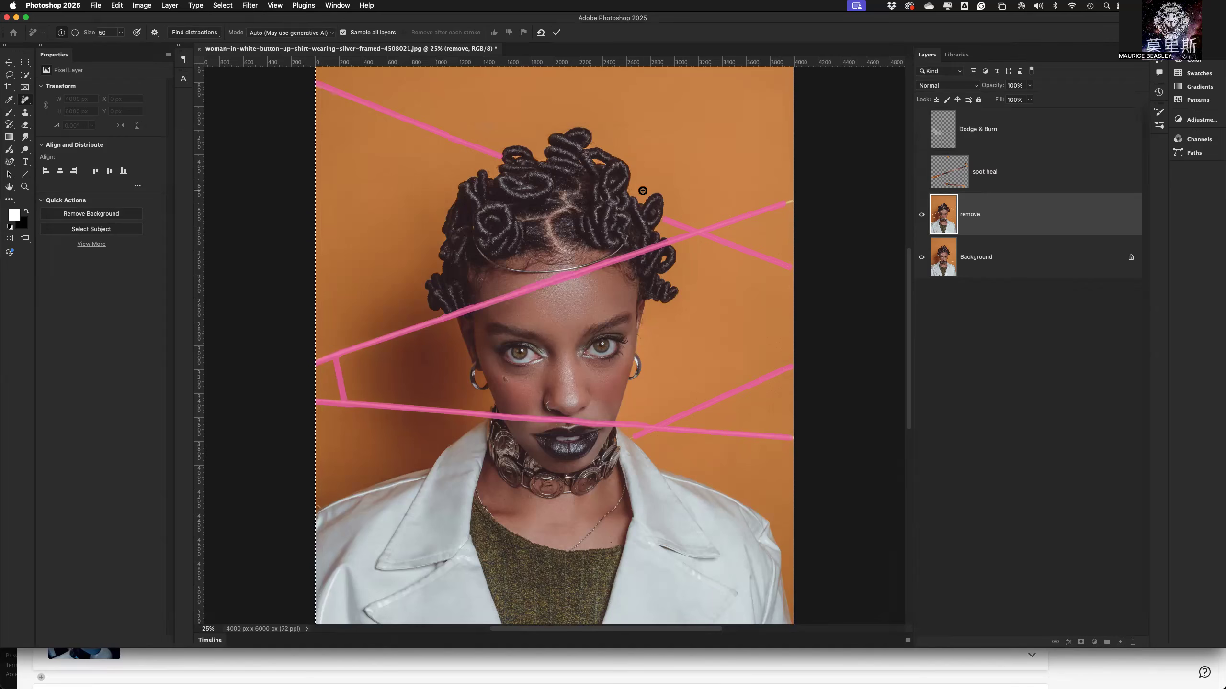
pyautogui.click(557, 33)
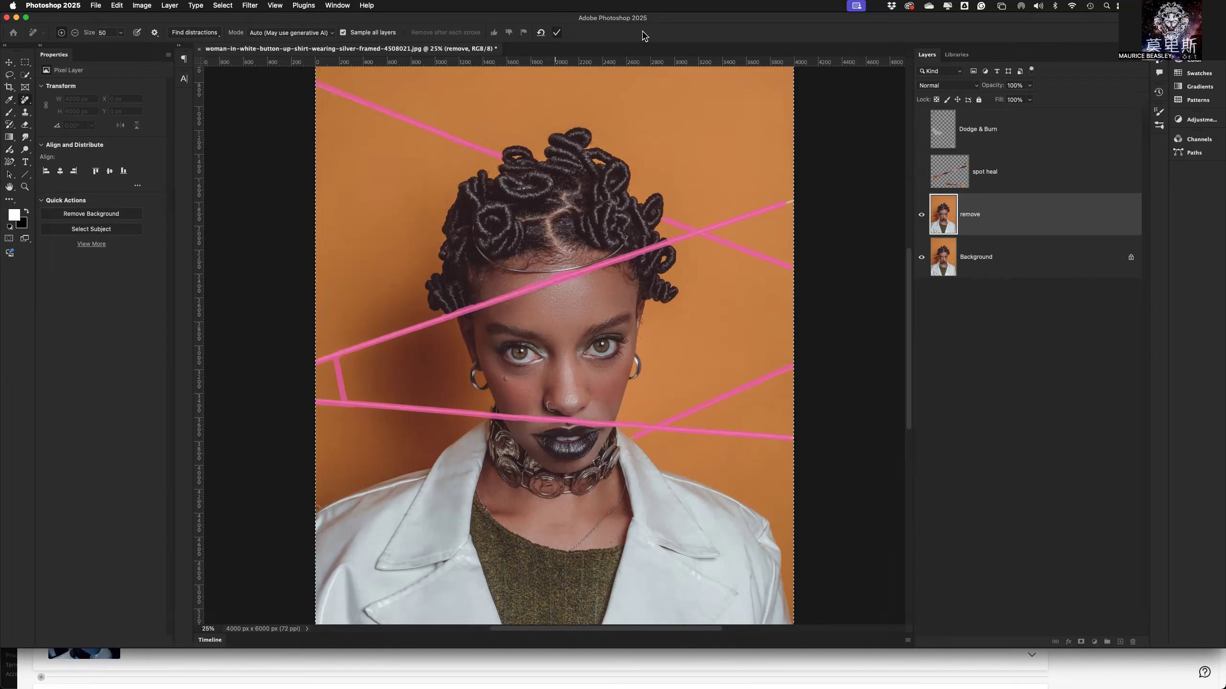